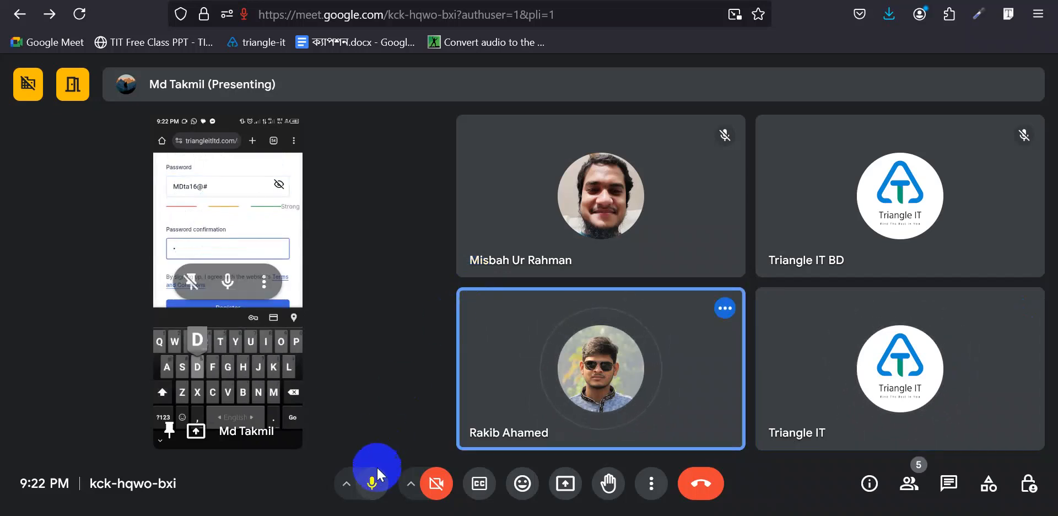
# - Toggle your own microphone off and back on, then mute the presenter's shared phone screen for everyone
pyautogui.click(373, 483)
pyautogui.click(375, 483)
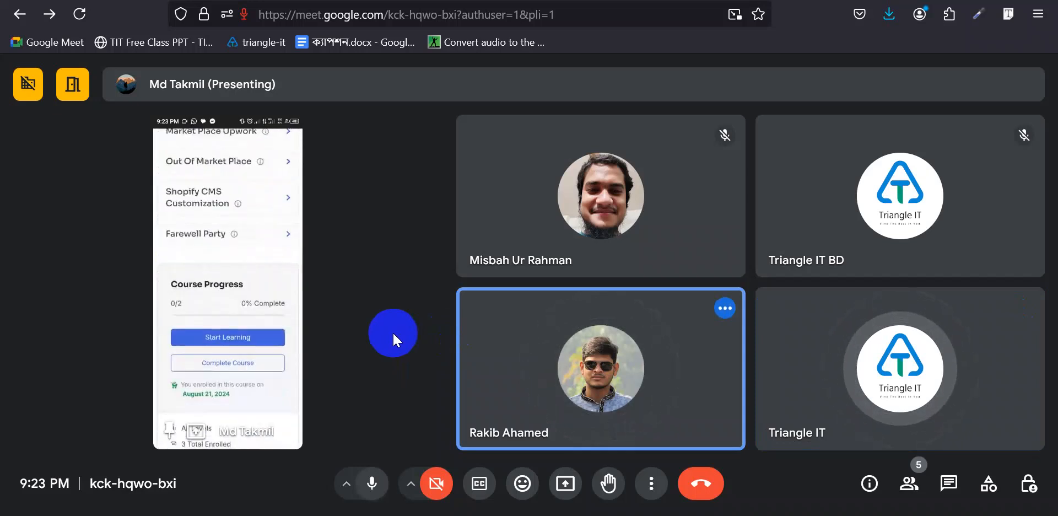
pyautogui.moveTo(281, 324)
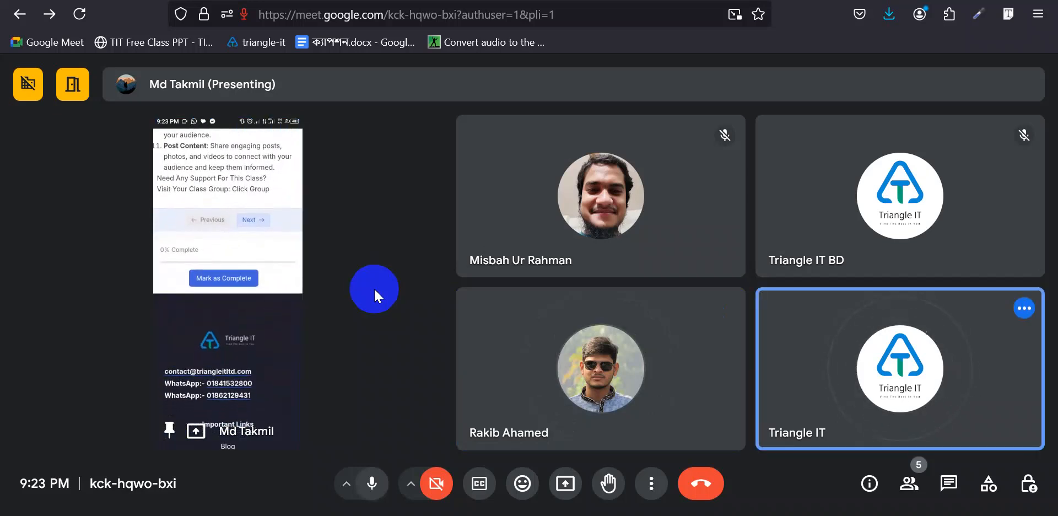
pyautogui.moveTo(373, 270)
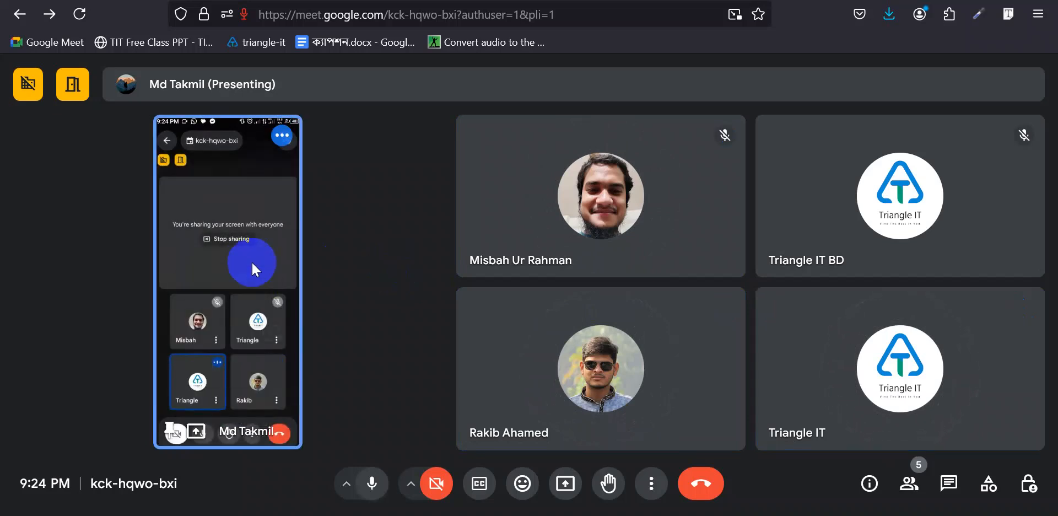
pyautogui.click(226, 282)
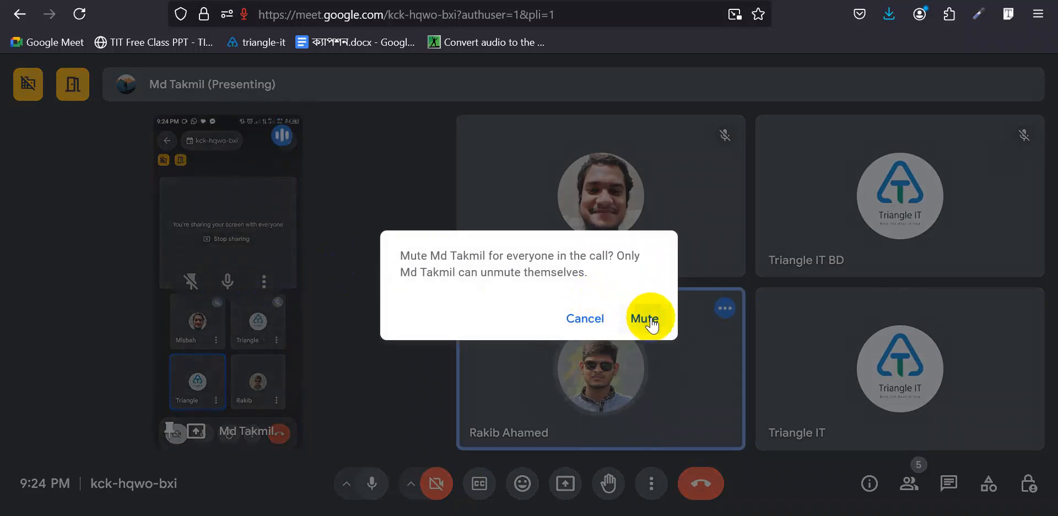
pyautogui.click(644, 317)
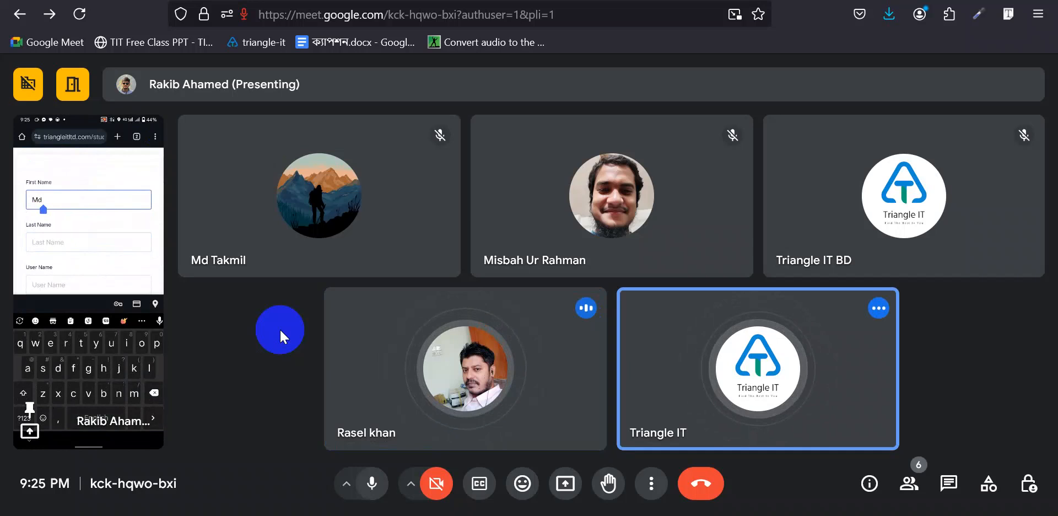
# - Mute the camera-on participant for everyone, dismiss the Facebook join-request notification, then mute them again
pyautogui.click(467, 367)
pyautogui.click(640, 320)
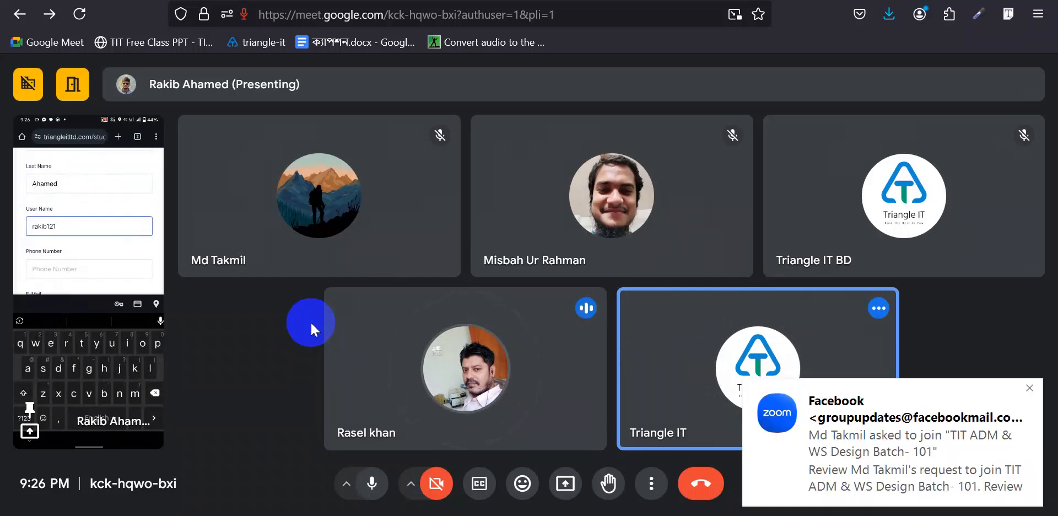
pyautogui.click(1028, 388)
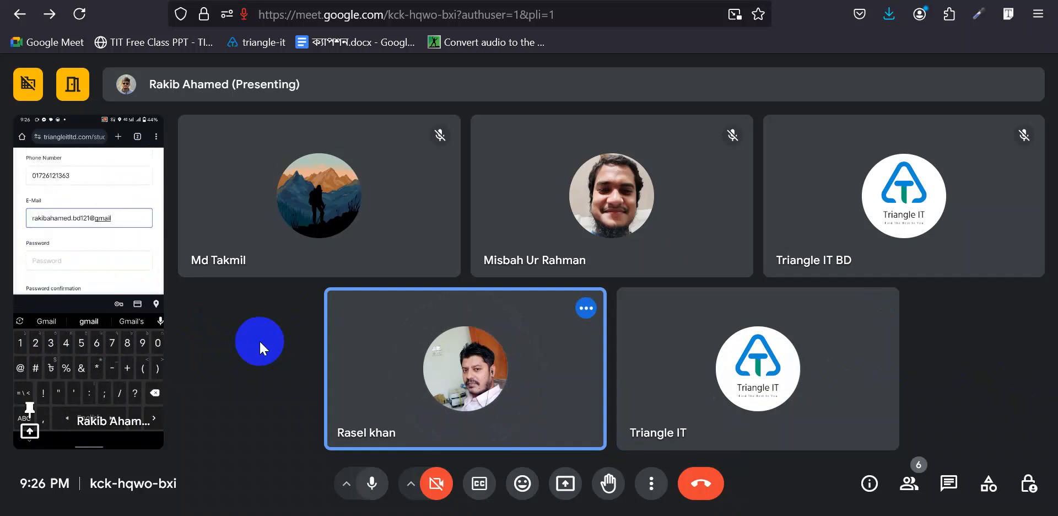
pyautogui.moveTo(430, 364)
pyautogui.click(464, 371)
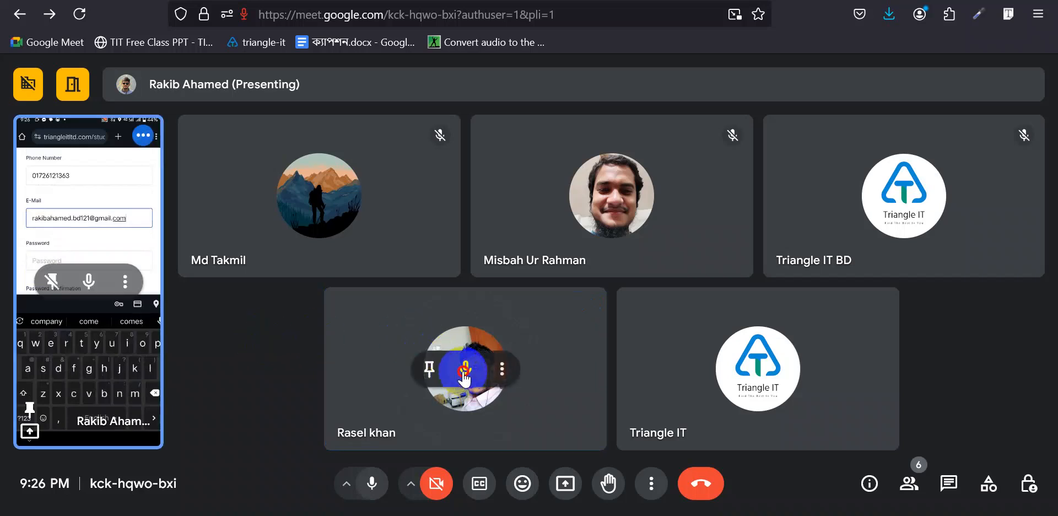
pyautogui.click(617, 322)
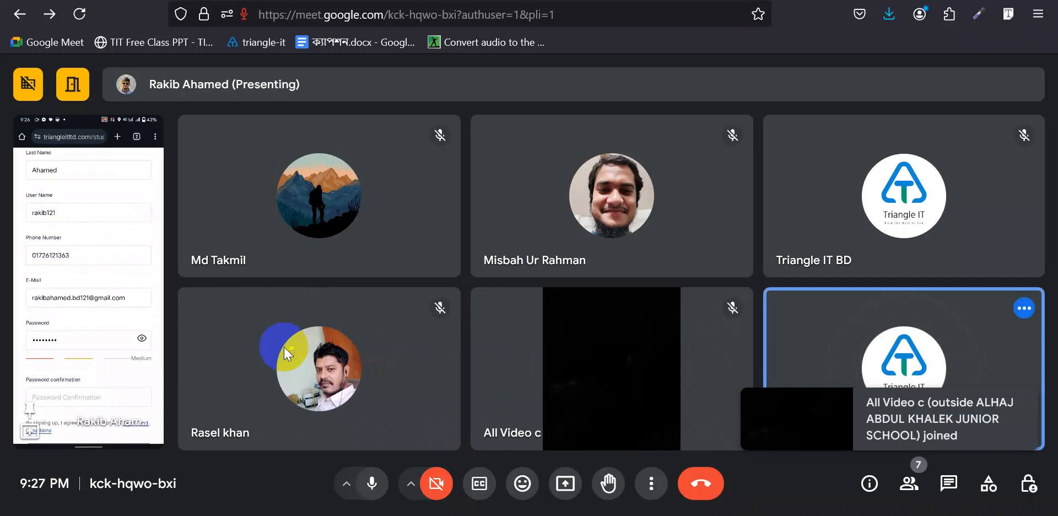
pyautogui.click(912, 486)
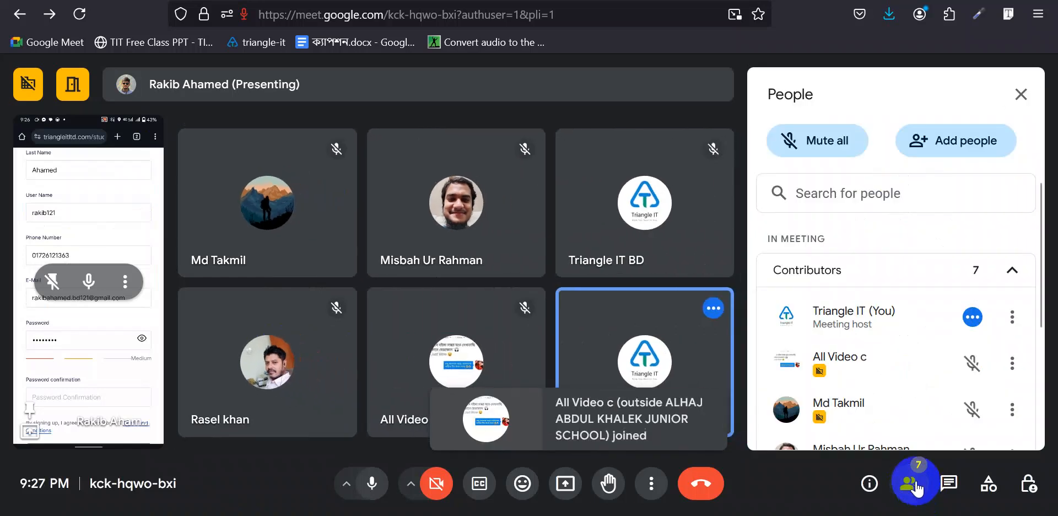
pyautogui.click(1021, 95)
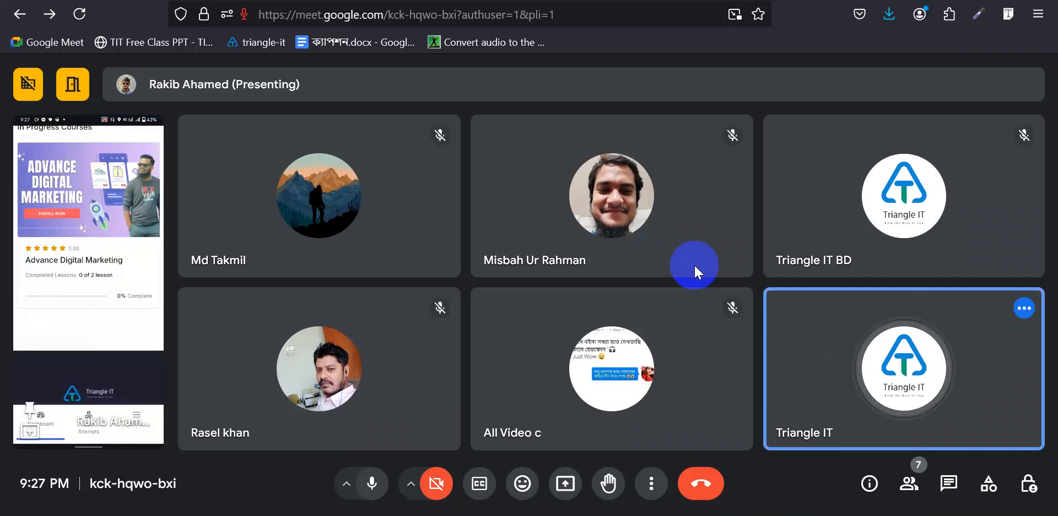
pyautogui.moveTo(391, 361)
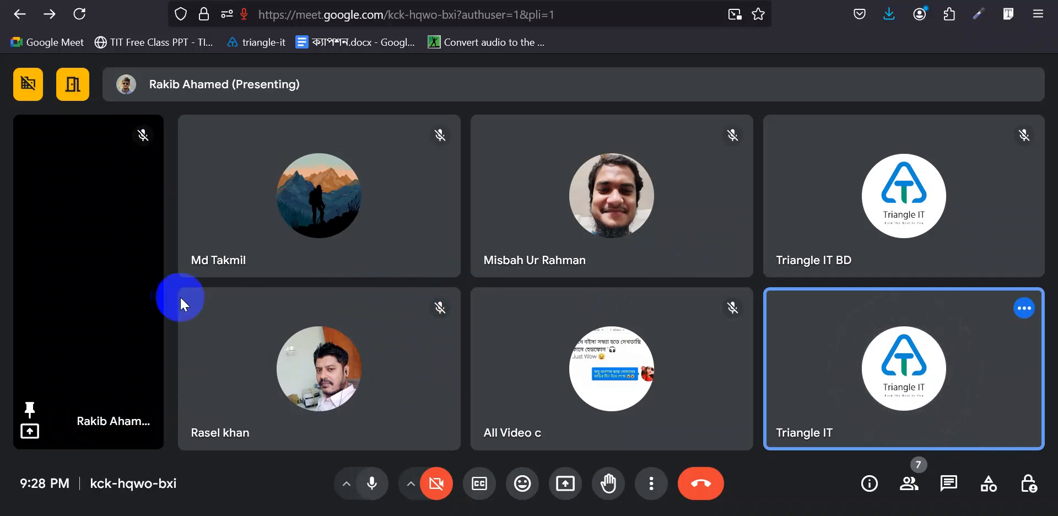
pyautogui.moveTo(48, 388)
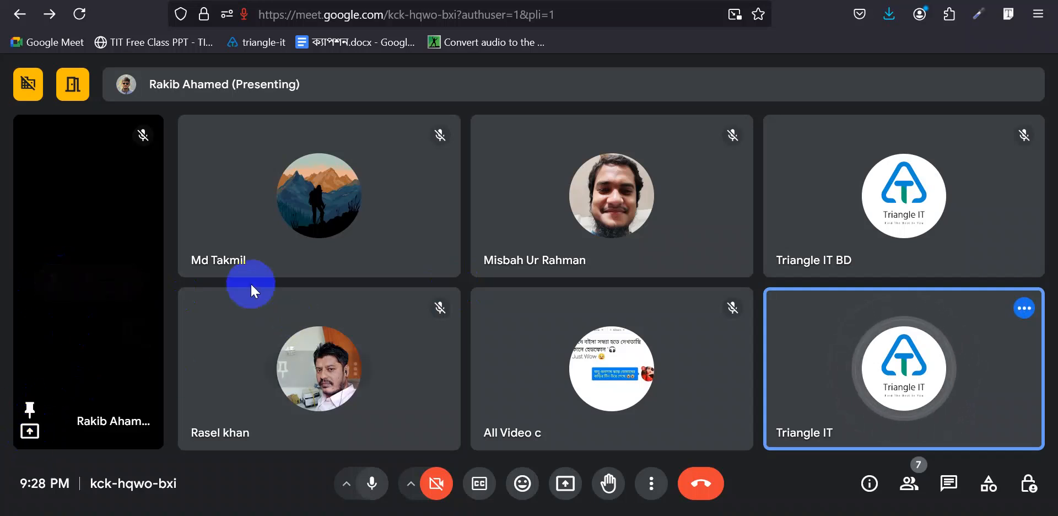
pyautogui.moveTo(241, 287)
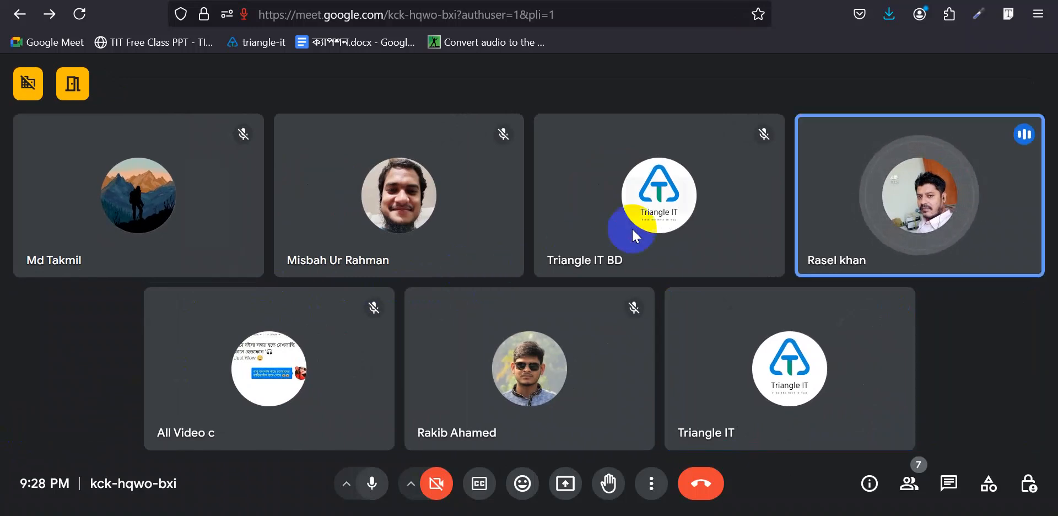
pyautogui.moveTo(644, 237)
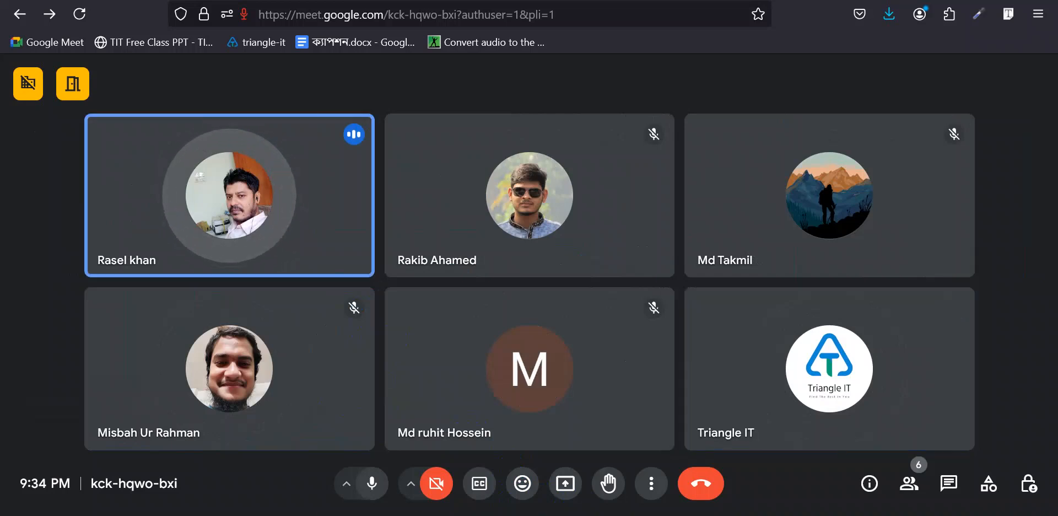
pyautogui.moveTo(507, 512)
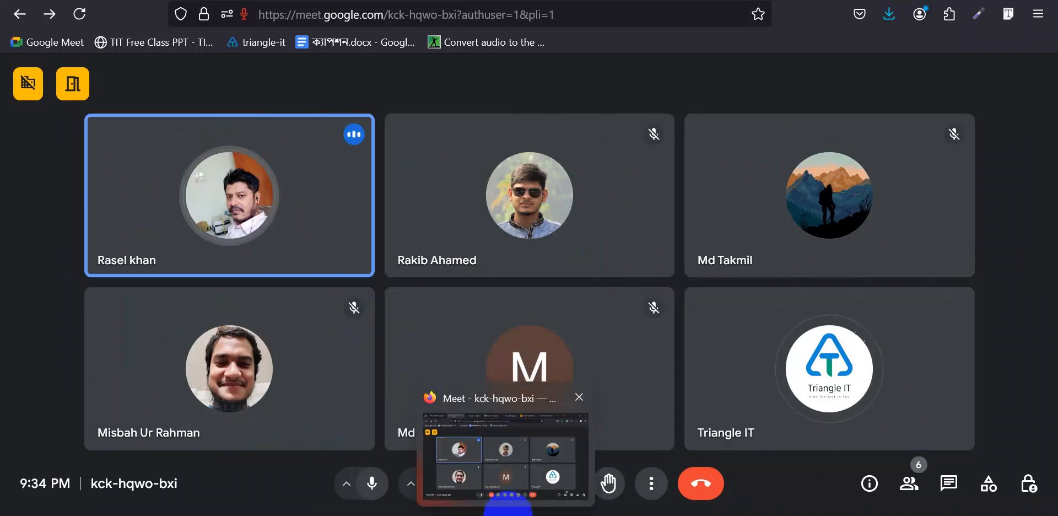
# - Present the entire screen to the call and bring up the Facebook group's member requests page
pyautogui.click(573, 488)
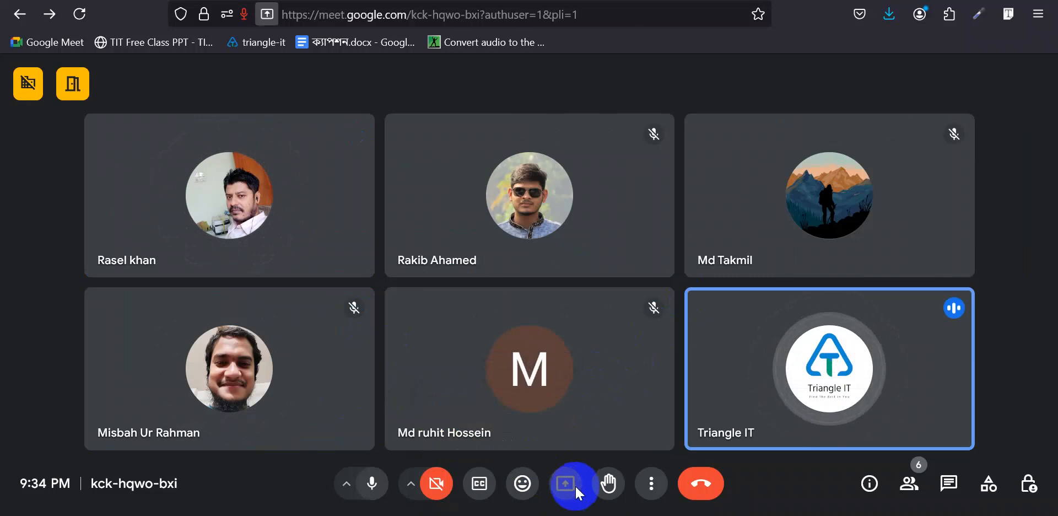
pyautogui.click(399, 79)
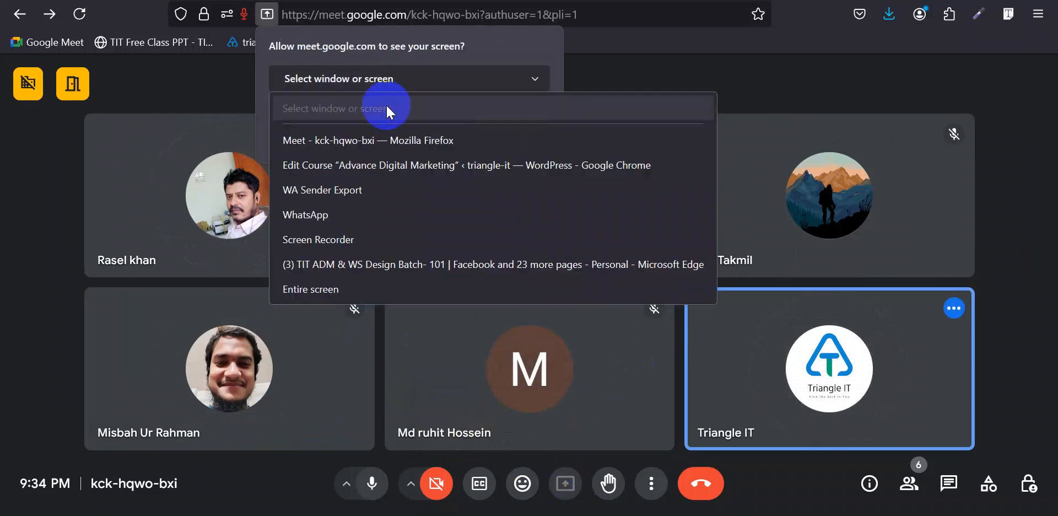
pyautogui.click(342, 289)
pyautogui.click(440, 359)
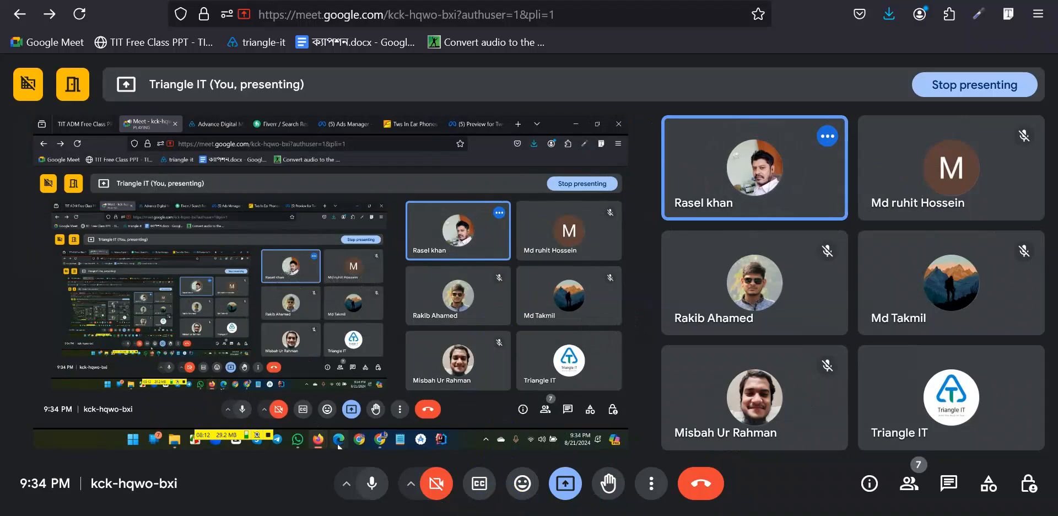
pyautogui.click(543, 496)
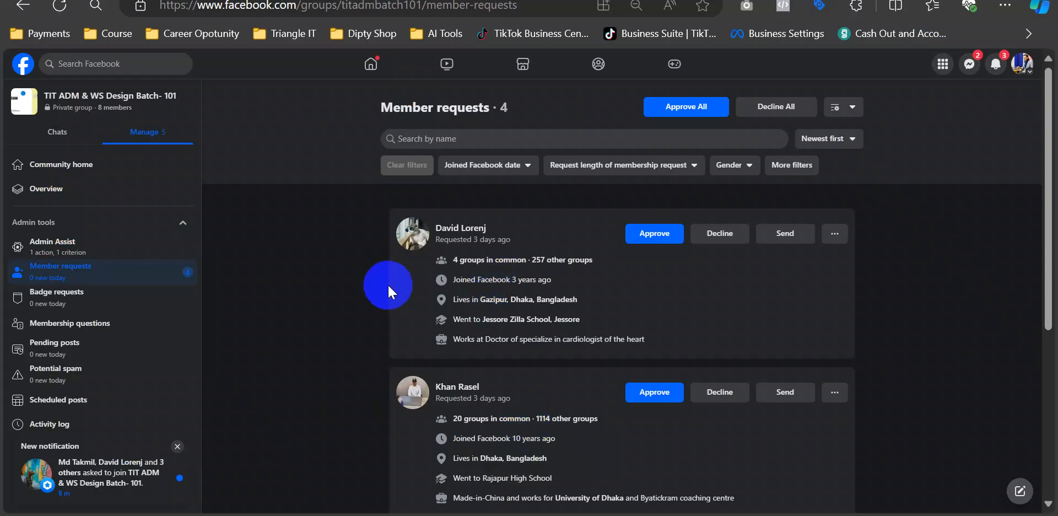
# - Approve the first listed membership request and dismiss the new join-request notification
pyautogui.scroll(-3, 388, 283)
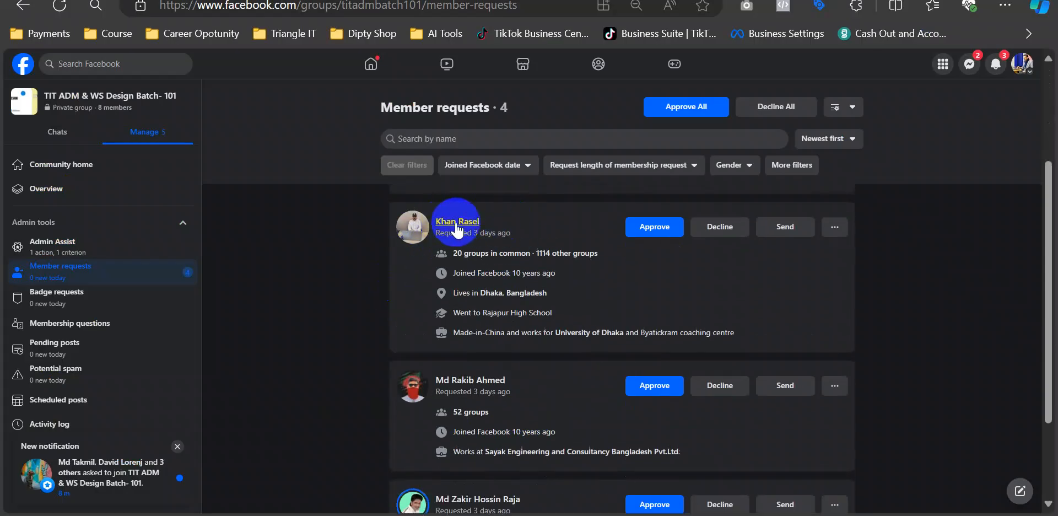
pyautogui.click(654, 227)
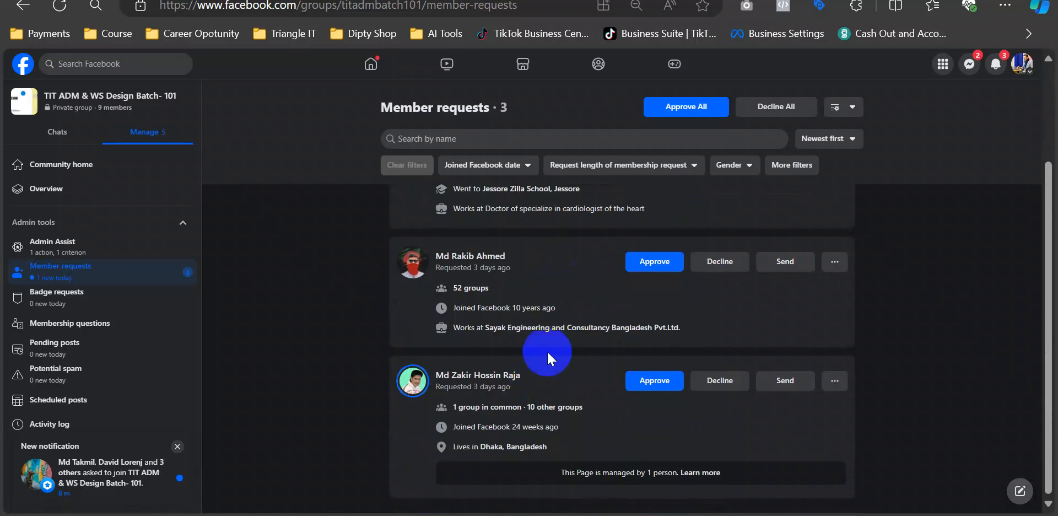
pyautogui.scroll(2, 565, 290)
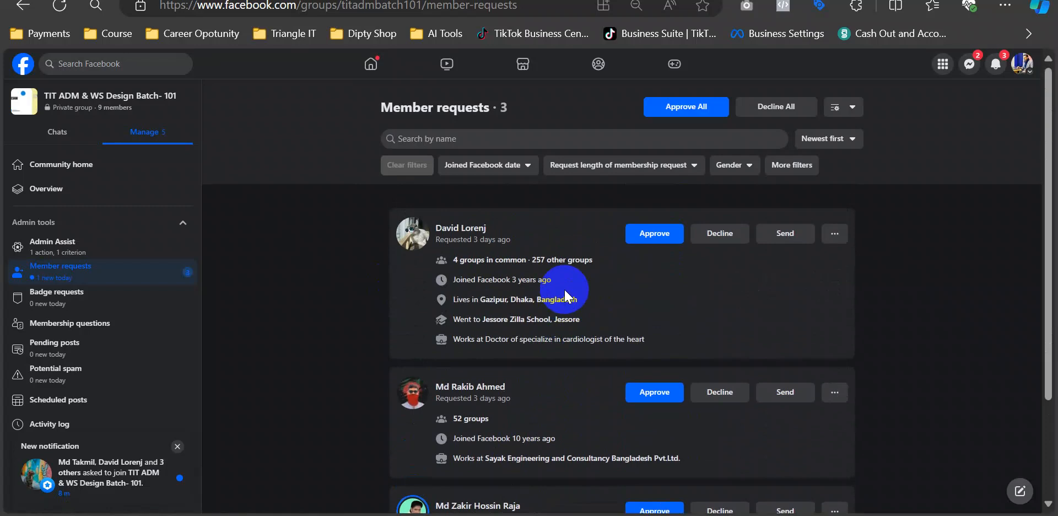
pyautogui.scroll(-2, 565, 294)
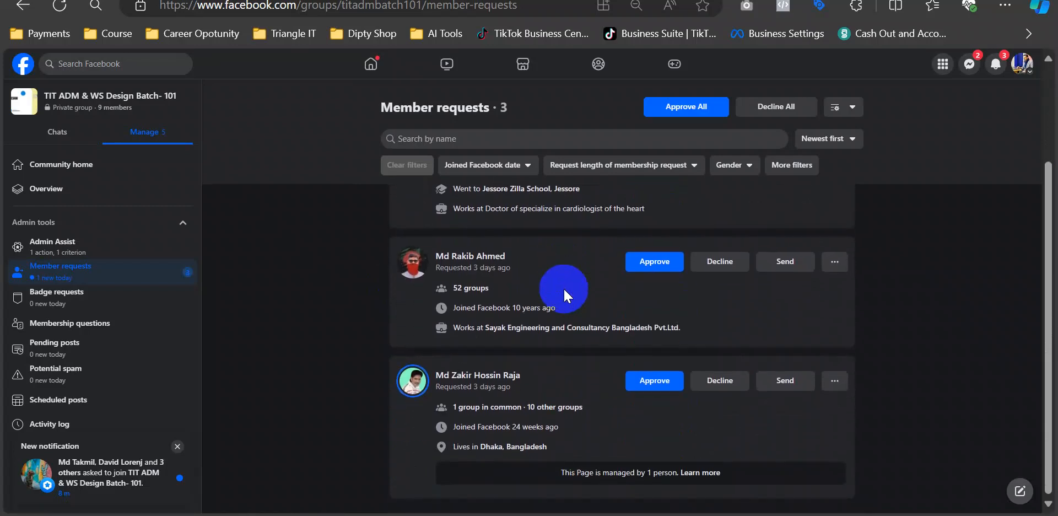
pyautogui.scroll(2, 563, 286)
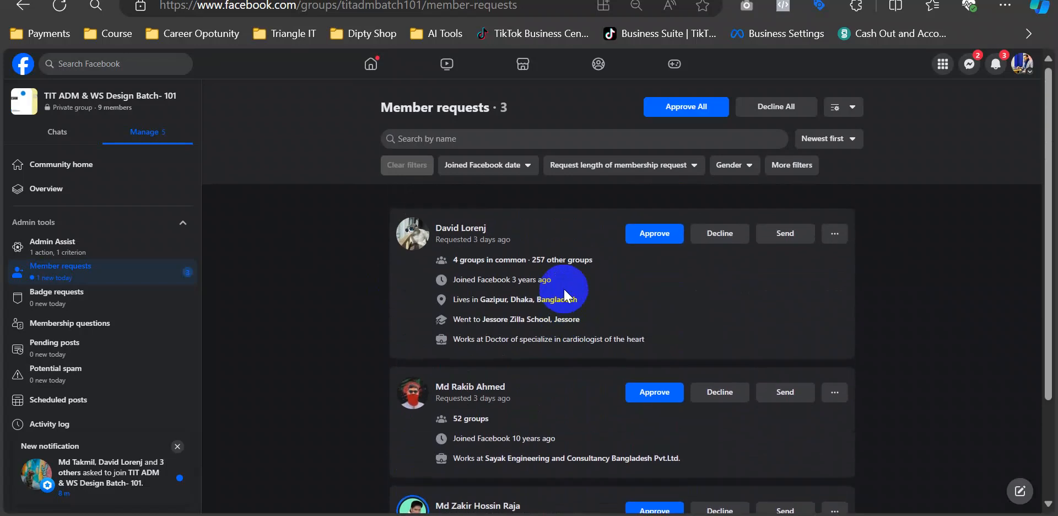
pyautogui.click(178, 446)
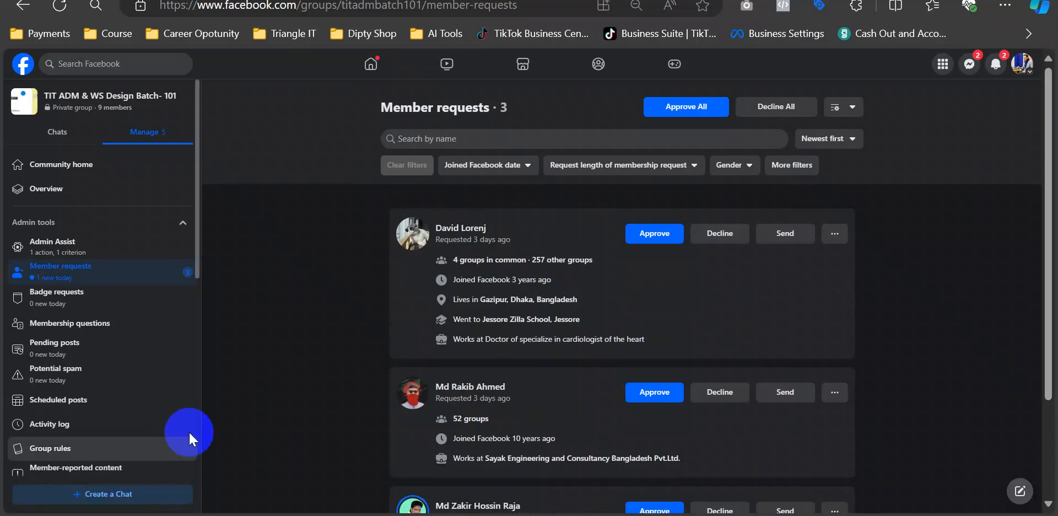
# - Approve the third person's join request and return to the group's Community home
pyautogui.scroll(-2, 528, 273)
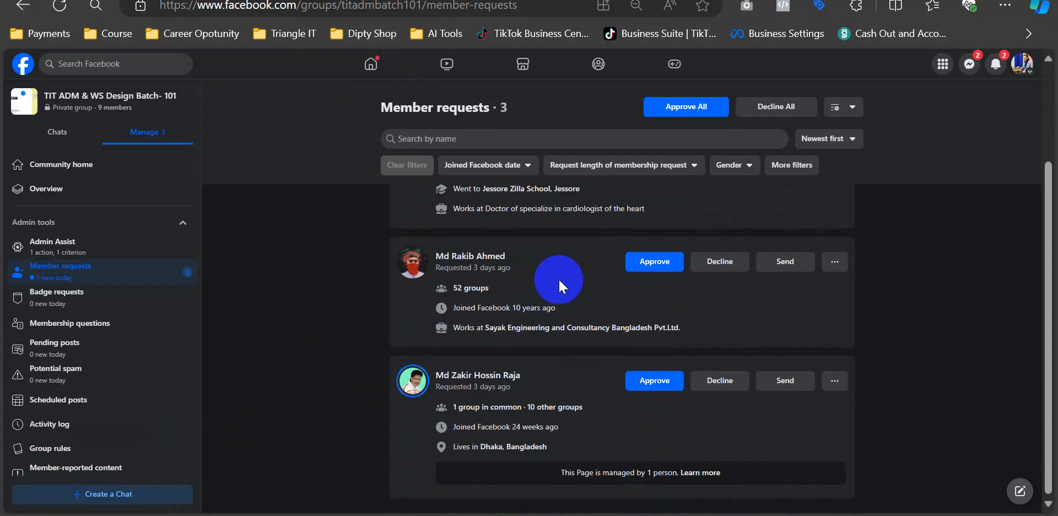
pyautogui.scroll(2, 557, 278)
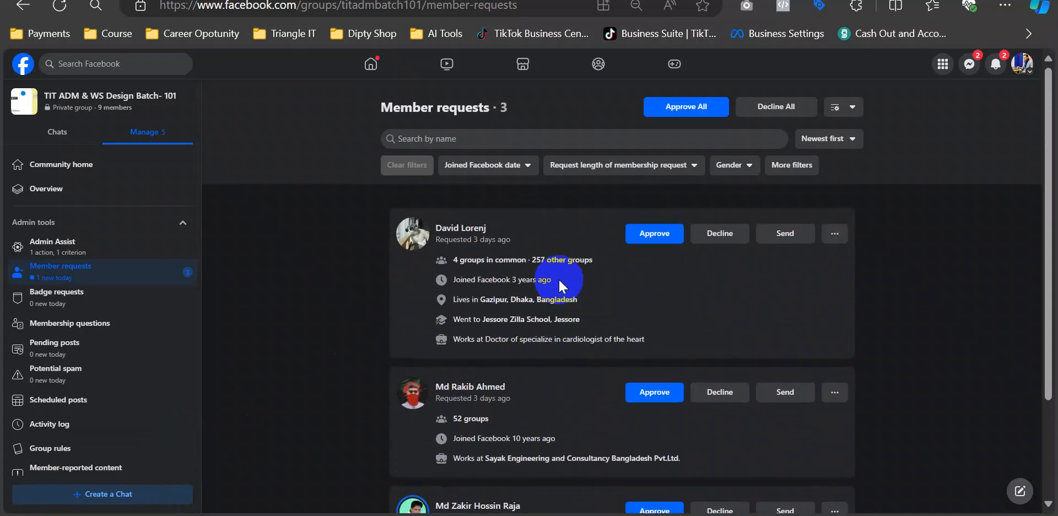
pyautogui.scroll(-2, 557, 279)
pyautogui.scroll(2, 558, 277)
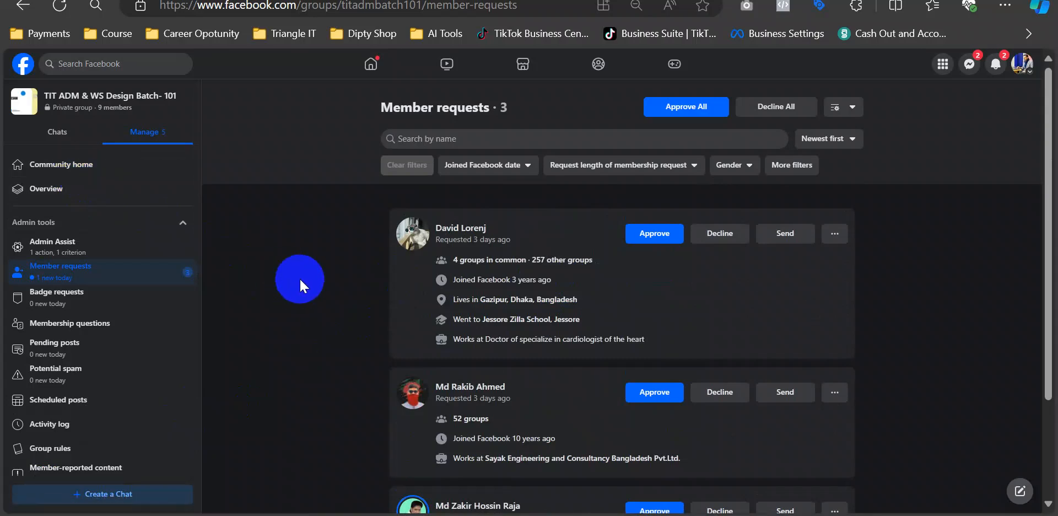
pyautogui.scroll(-2, 299, 277)
pyautogui.moveTo(472, 380)
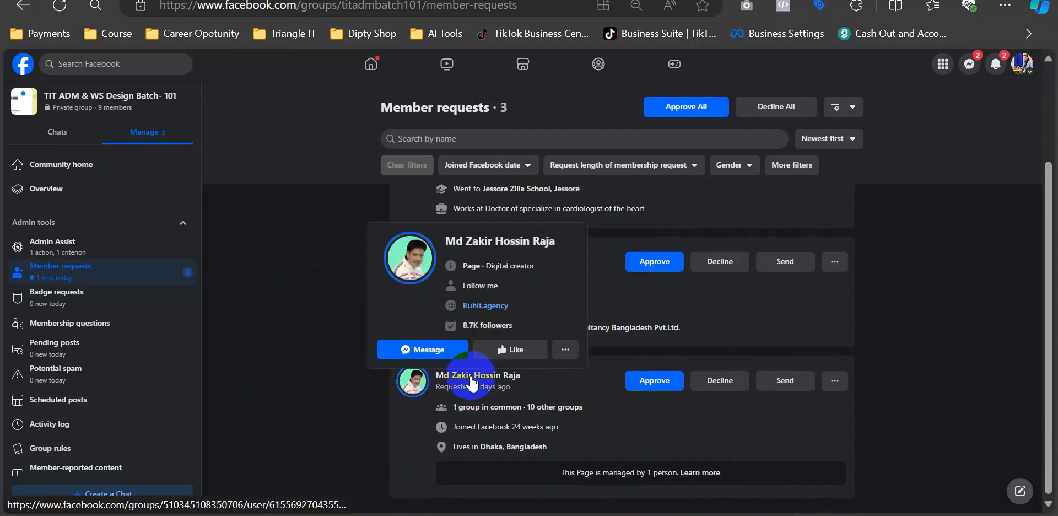
pyautogui.click(658, 380)
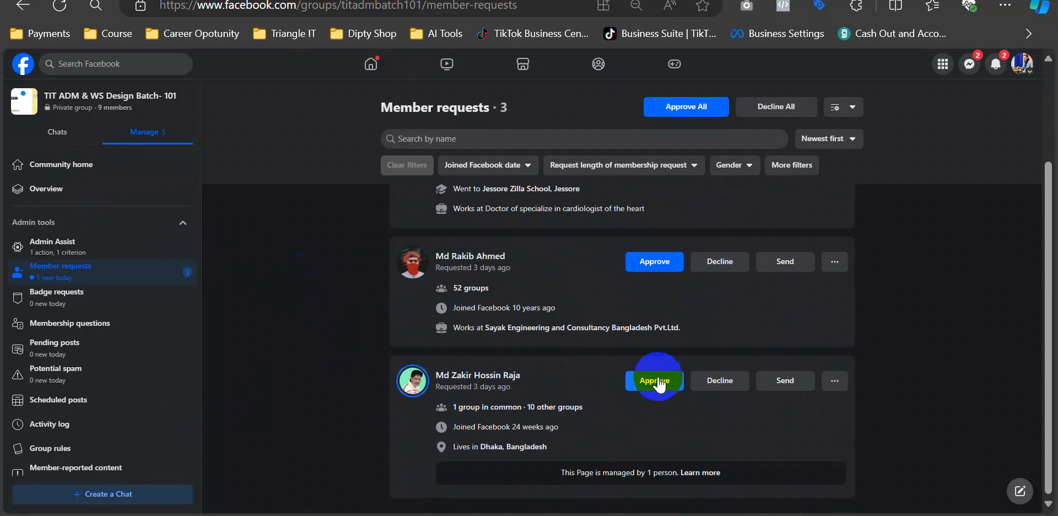
pyautogui.scroll(3, 338, 300)
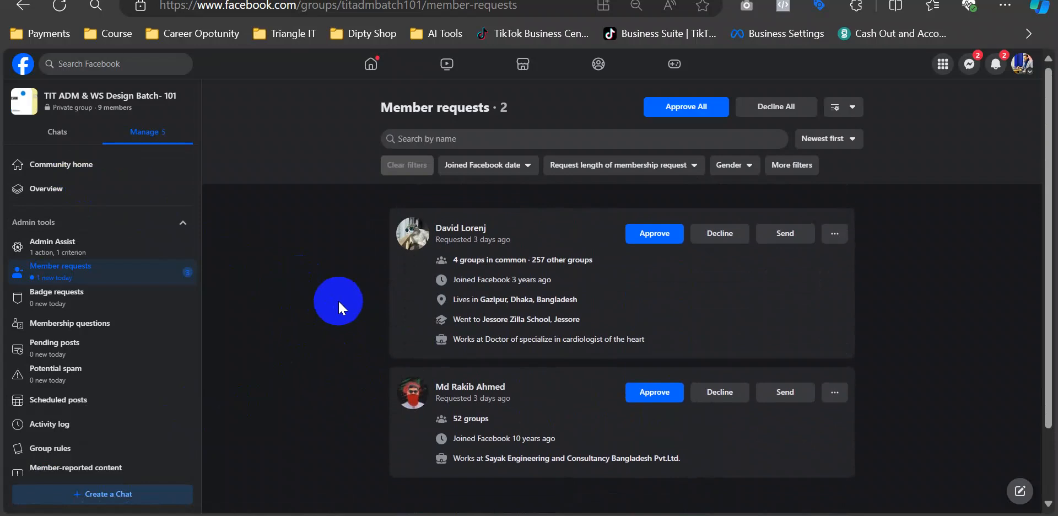
pyautogui.click(82, 165)
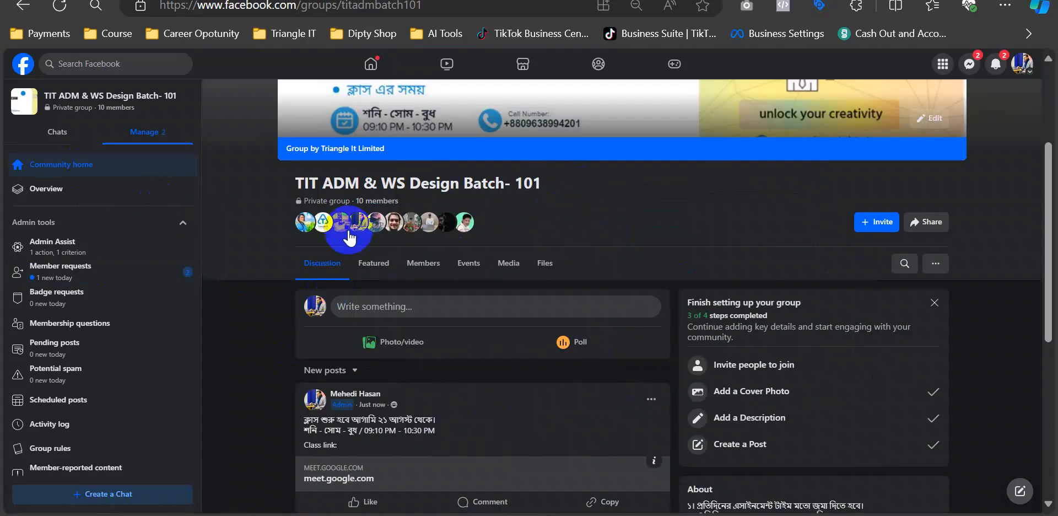
# - Scroll through the group's discussion feed and dismiss the pop-up notification
pyautogui.scroll(-3, 604, 210)
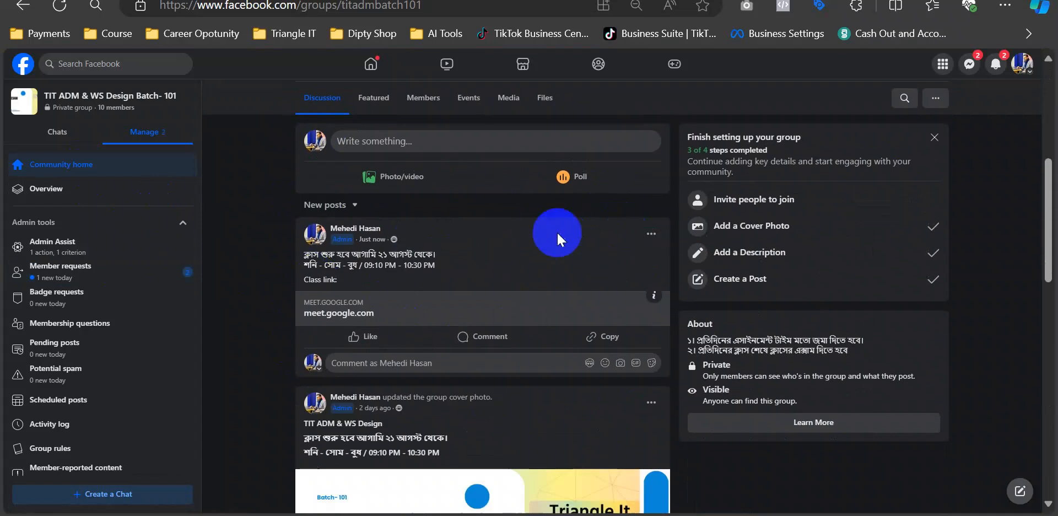
pyautogui.scroll(5, 573, 243)
pyautogui.scroll(2, 573, 243)
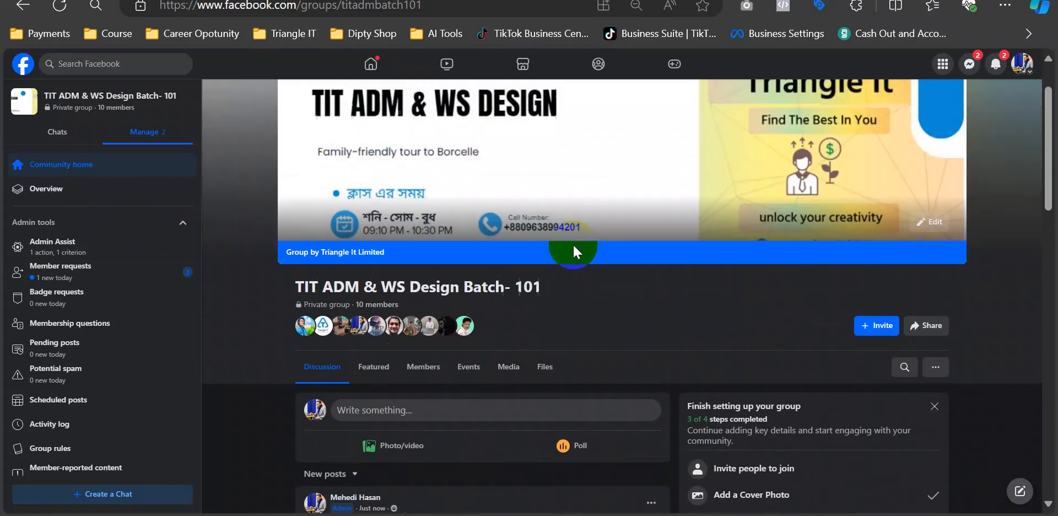
pyautogui.scroll(-3, 573, 245)
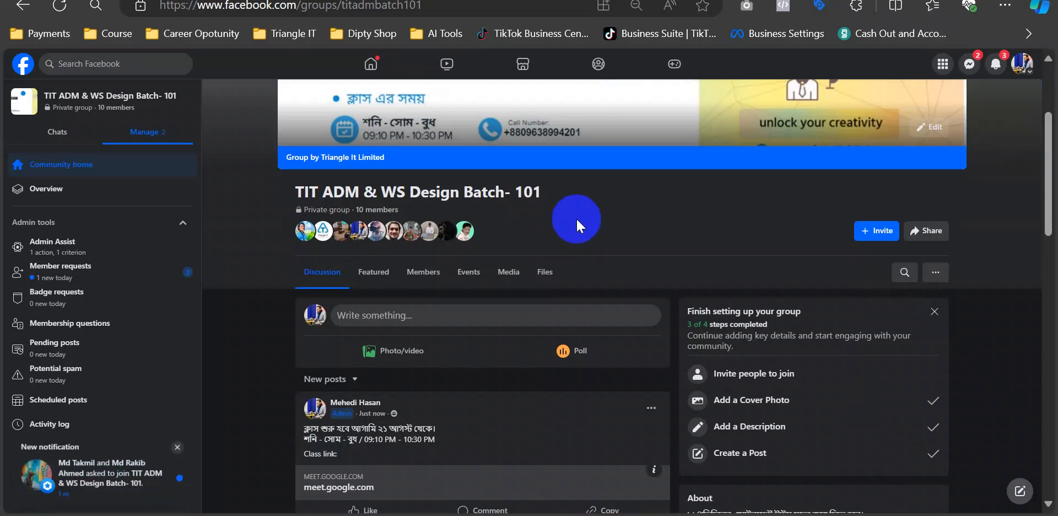
pyautogui.scroll(-2, 577, 217)
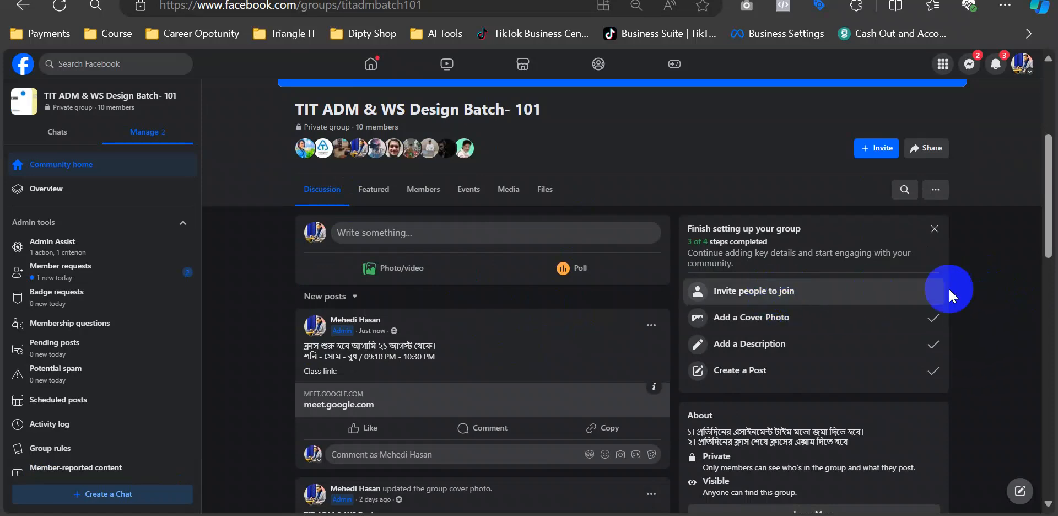
pyautogui.scroll(-3, 981, 359)
pyautogui.click(1028, 387)
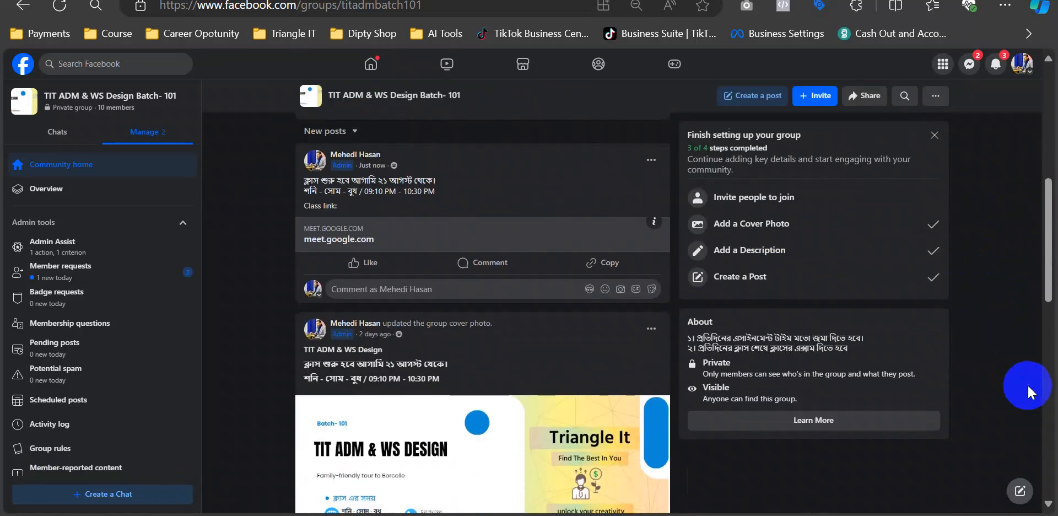
pyautogui.scroll(6, 996, 312)
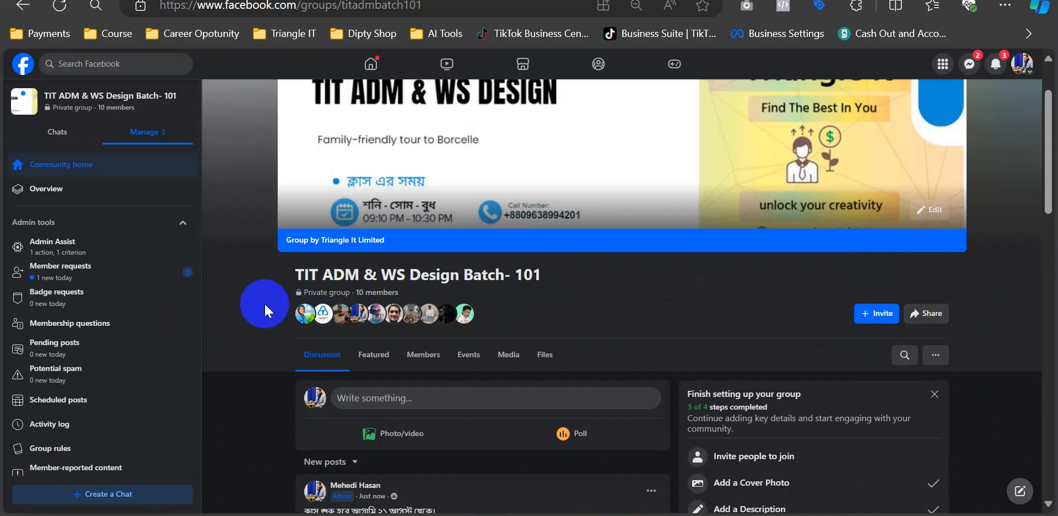
# - Approve the newly arrived join request and return to the group home page
pyautogui.click(135, 266)
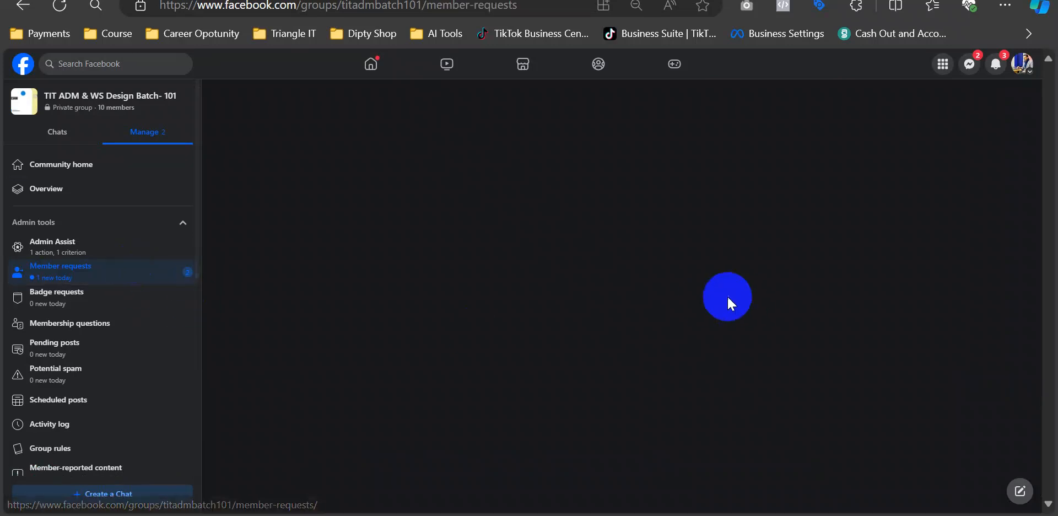
pyautogui.scroll(-2, 565, 305)
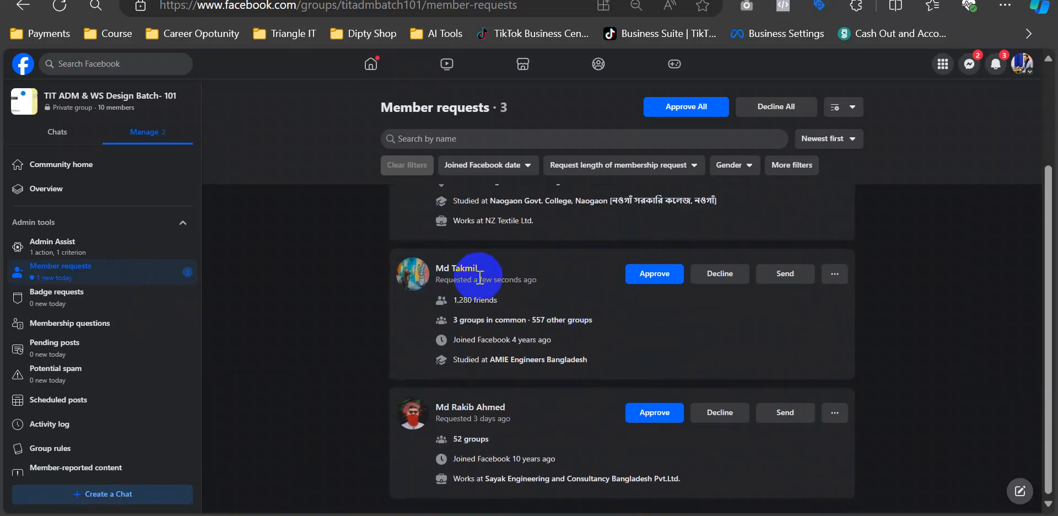
pyautogui.click(643, 278)
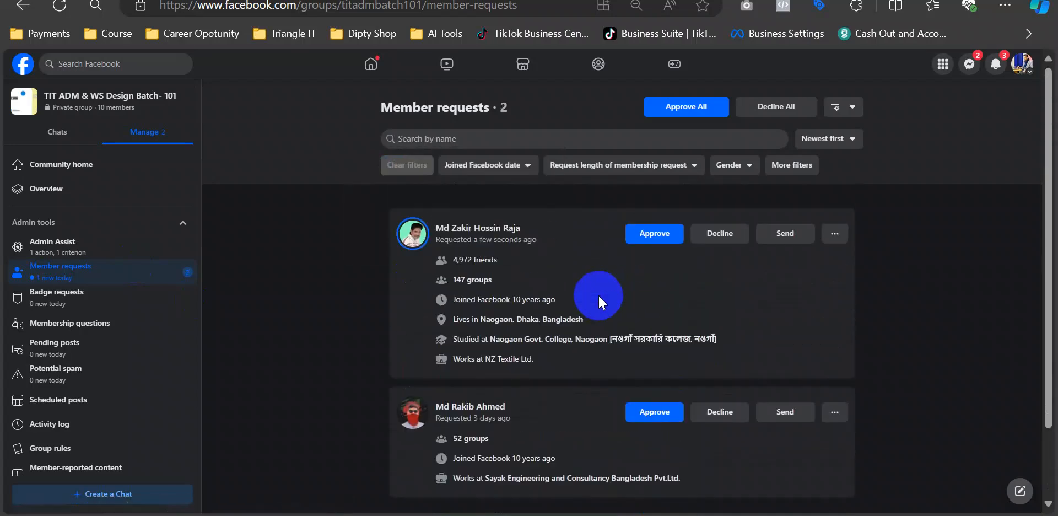
pyautogui.click(103, 175)
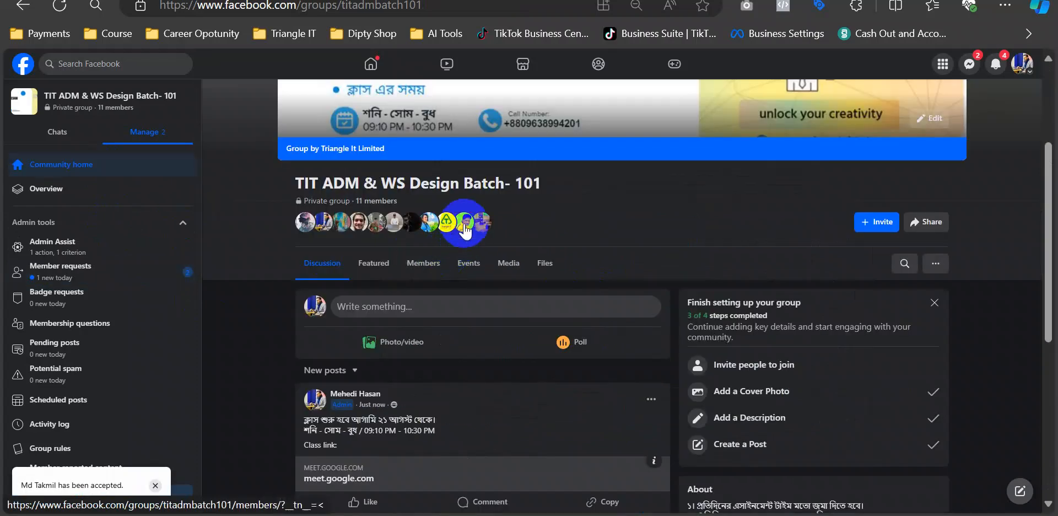
# - Reopen member requests, approve the next two pending requests, and return to the discussion feed
pyautogui.moveTo(466, 230)
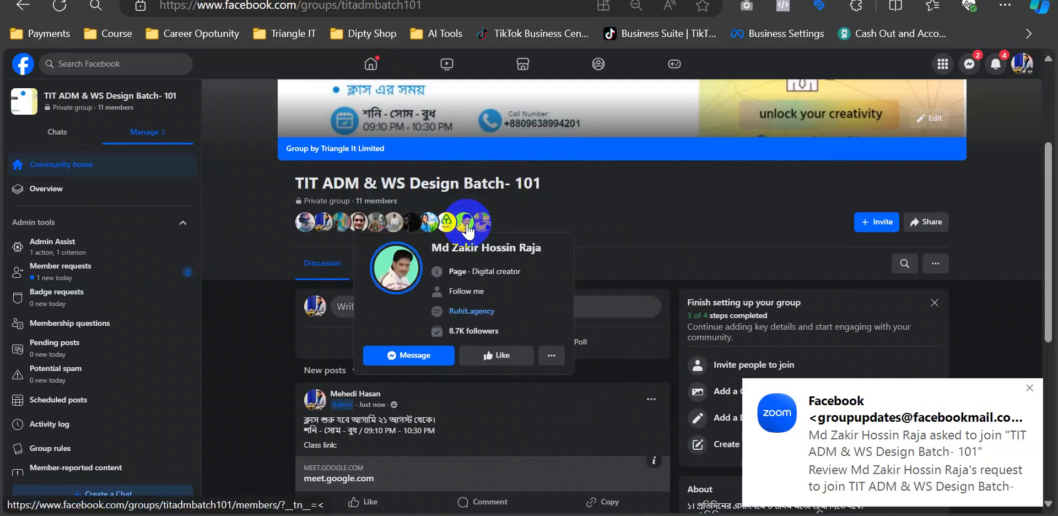
pyautogui.click(84, 274)
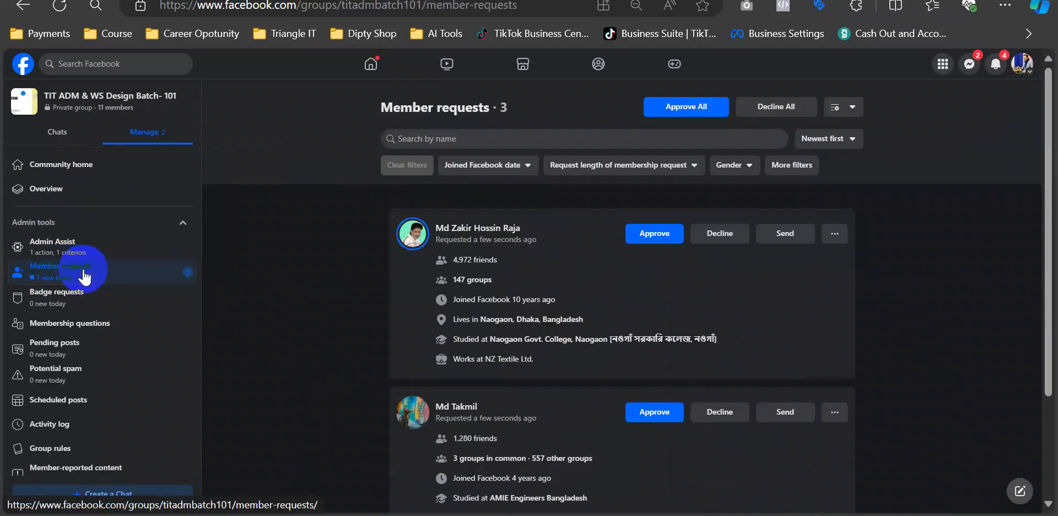
pyautogui.click(644, 235)
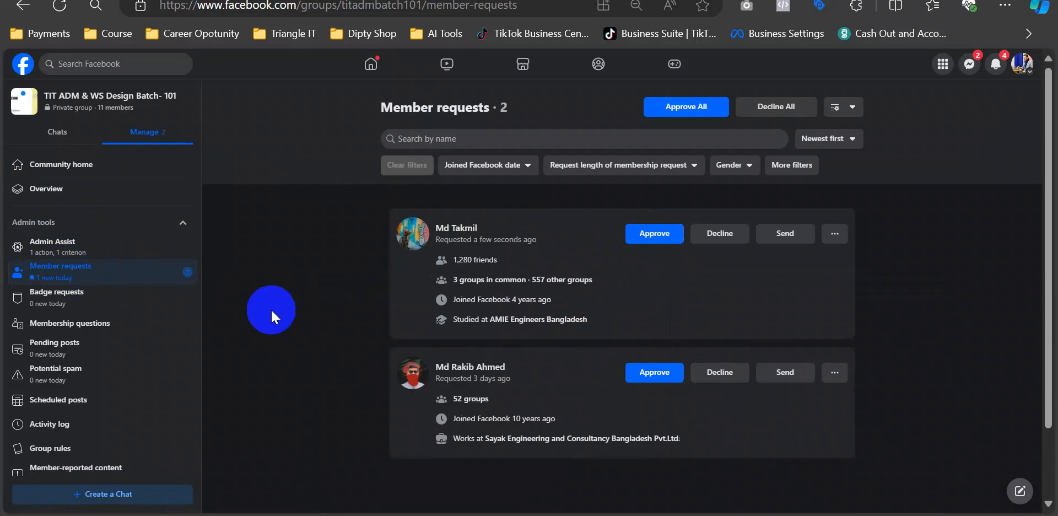
pyautogui.click(646, 234)
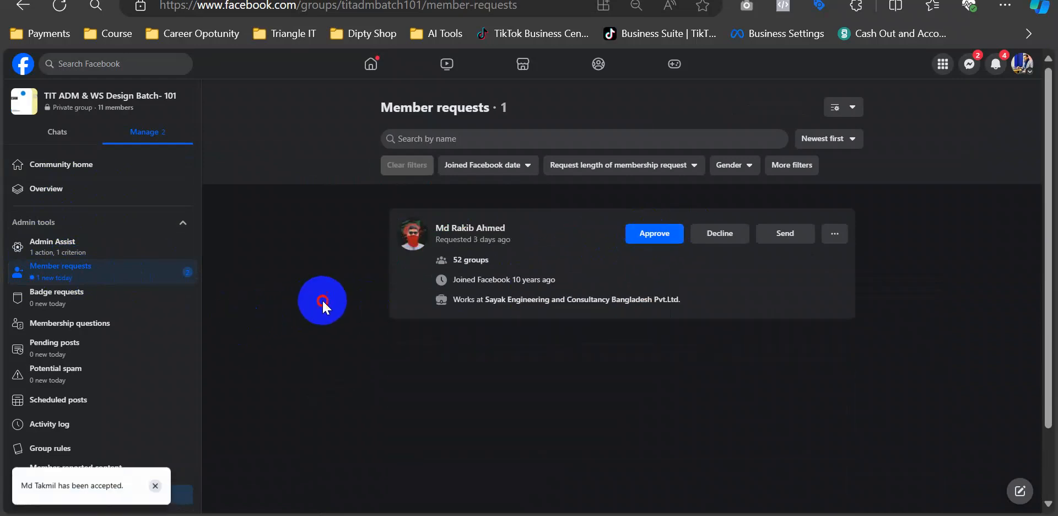
pyautogui.click(106, 174)
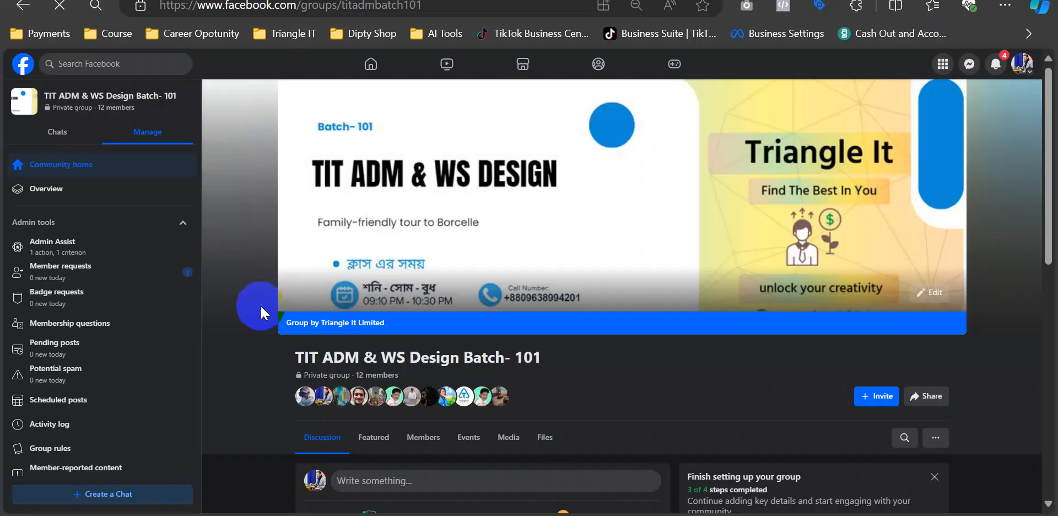
# - Open an empty group post composer, then bring the Google Meet call window to the front
pyautogui.scroll(-5, 239, 318)
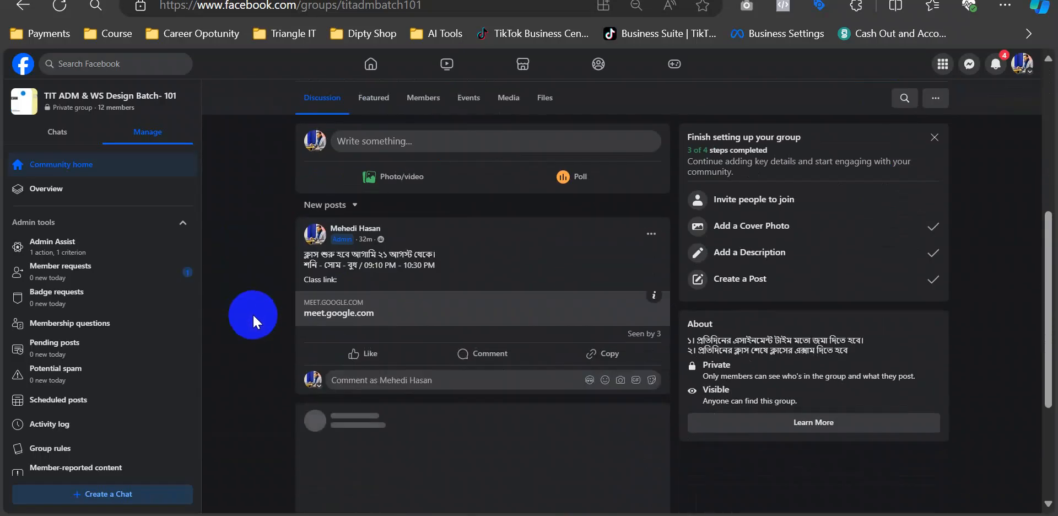
pyautogui.scroll(1, 254, 308)
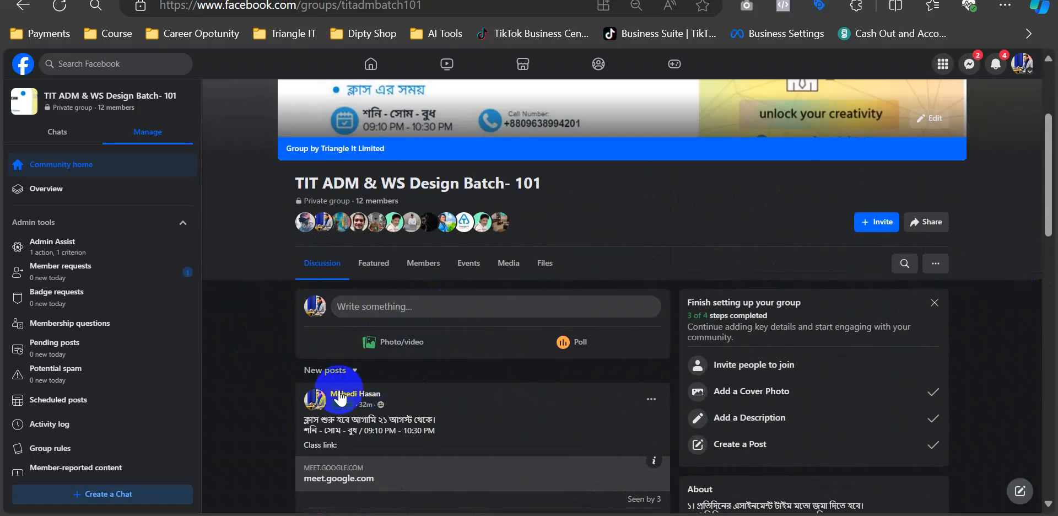
pyautogui.click(475, 306)
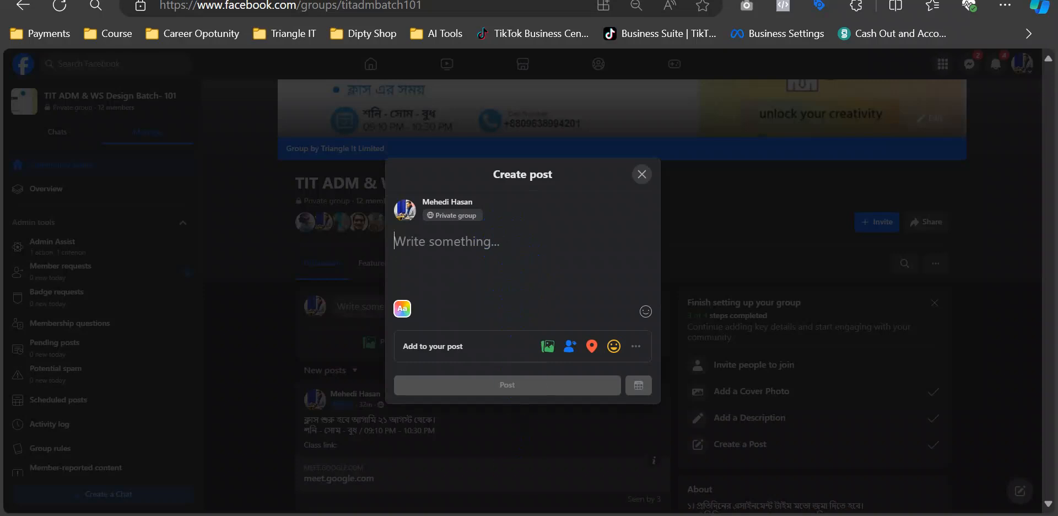
pyautogui.moveTo(506, 515)
pyautogui.click(457, 464)
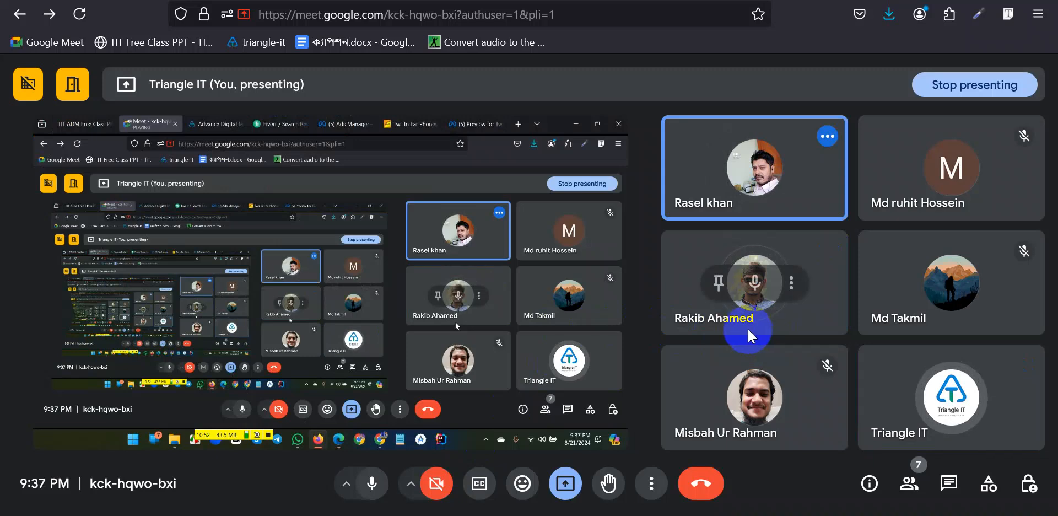
# - Bring the Facebook window with the empty Create post dialog back in front
pyautogui.moveTo(542, 515)
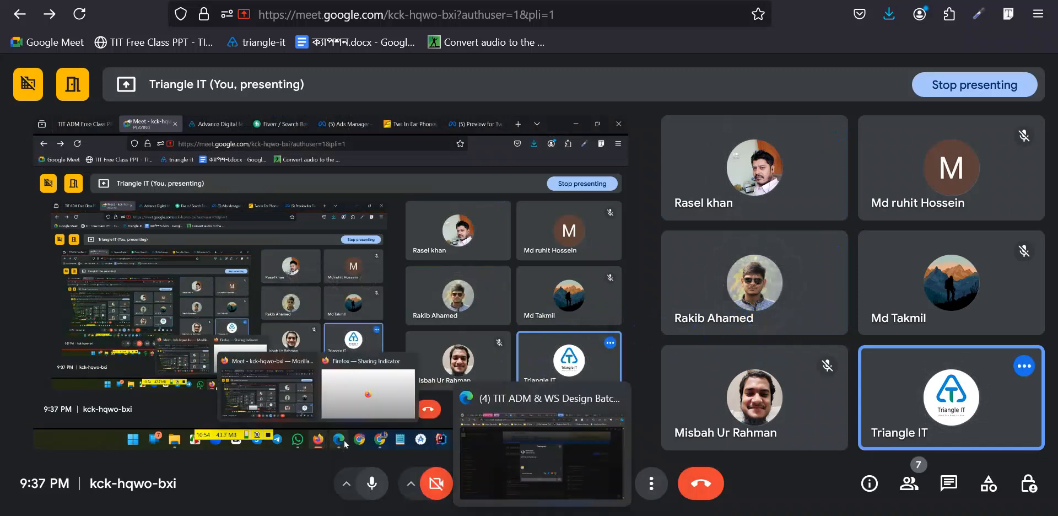
pyautogui.click(543, 481)
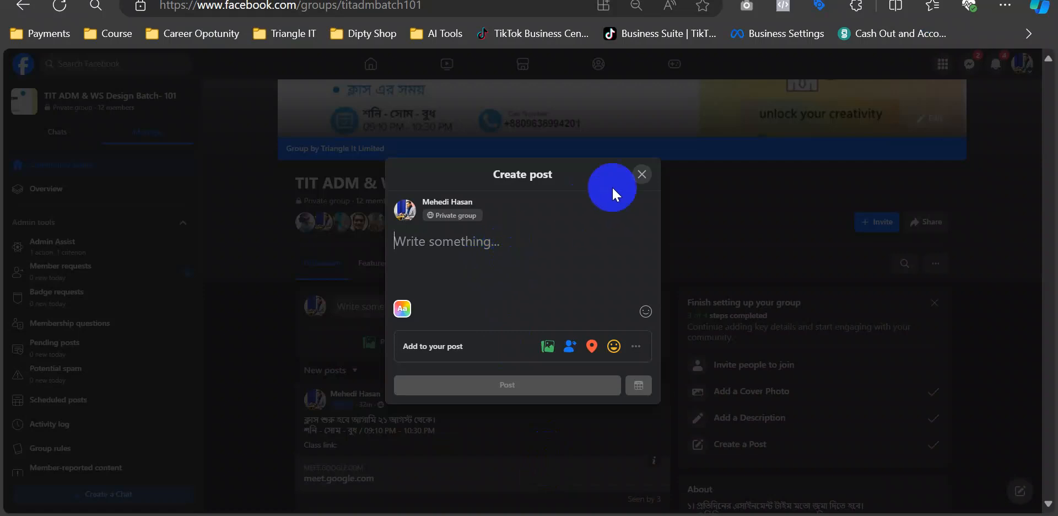
# - Close the empty composer, approve the last pending join request, and return to the group page
pyautogui.click(647, 174)
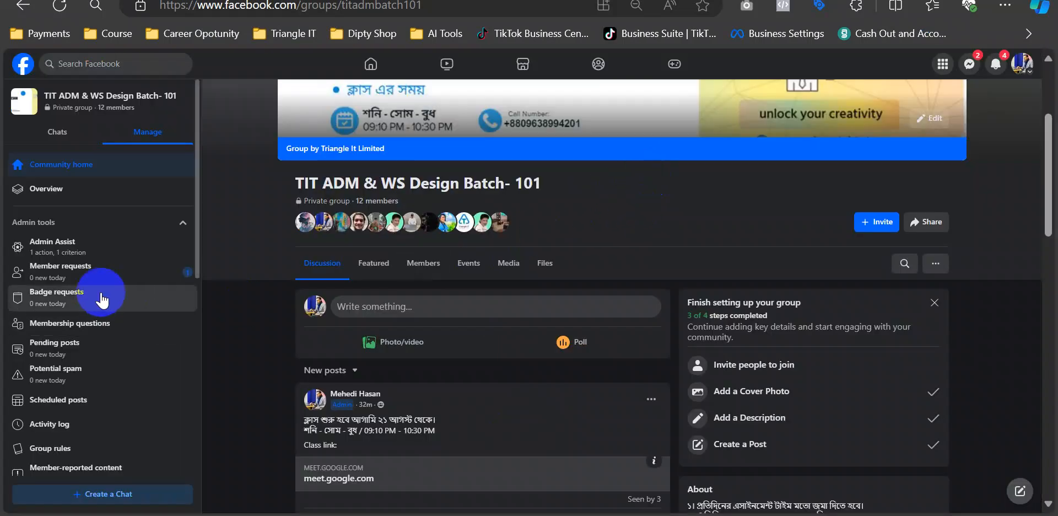
pyautogui.click(138, 270)
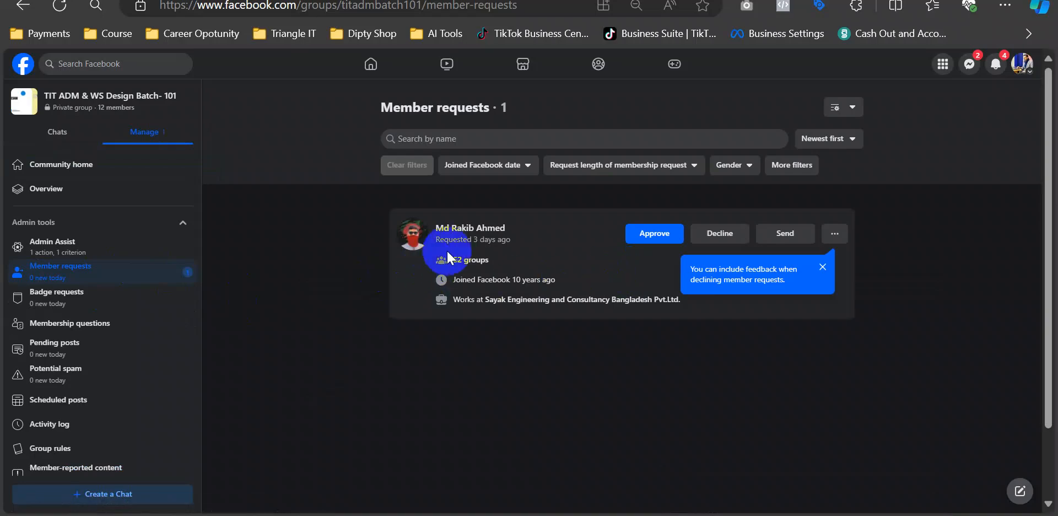
pyautogui.moveTo(457, 240)
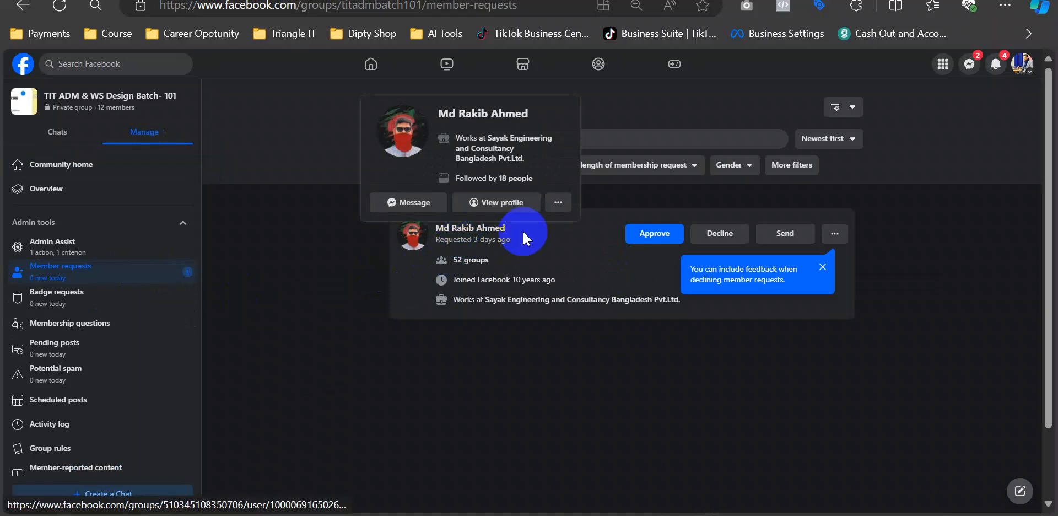
pyautogui.click(655, 233)
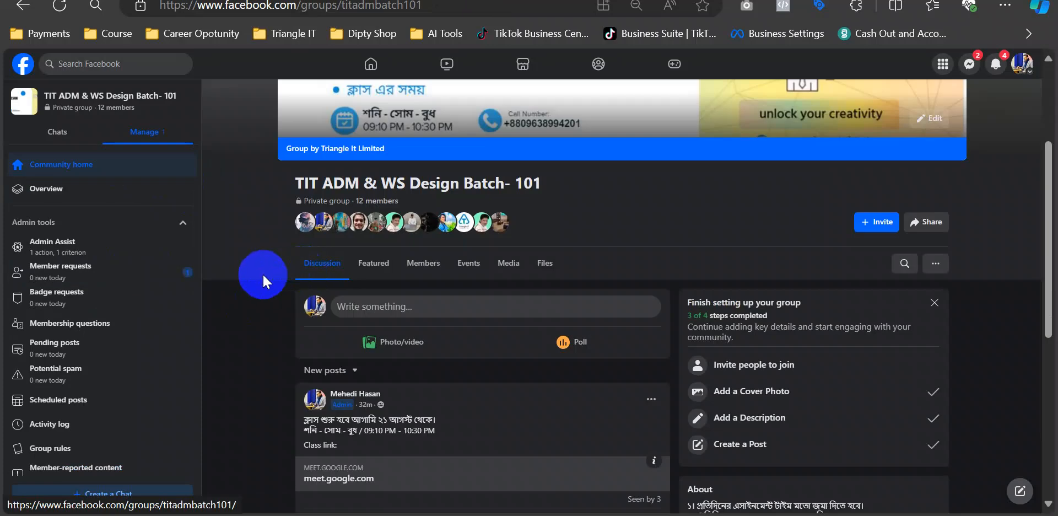
pyautogui.click(59, 15)
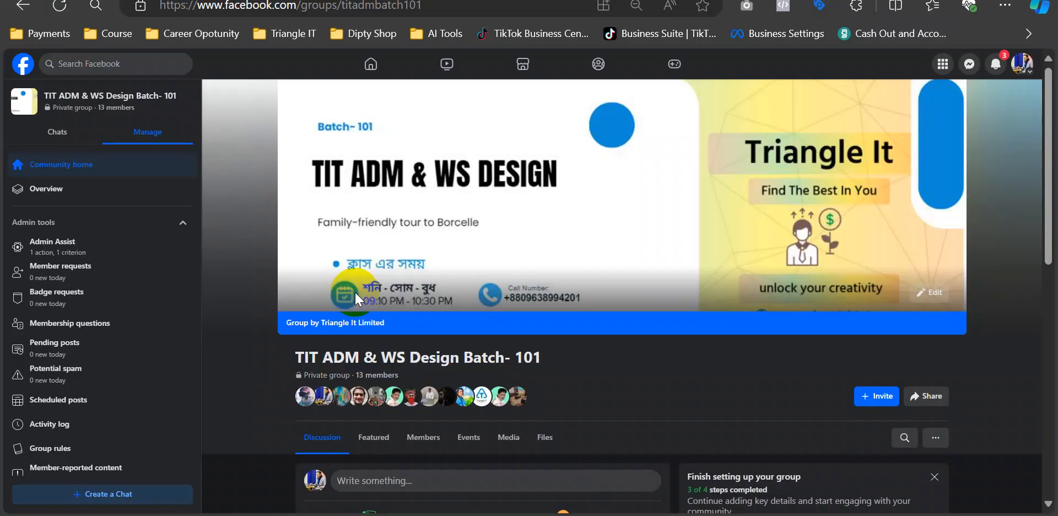
pyautogui.scroll(-3, 355, 291)
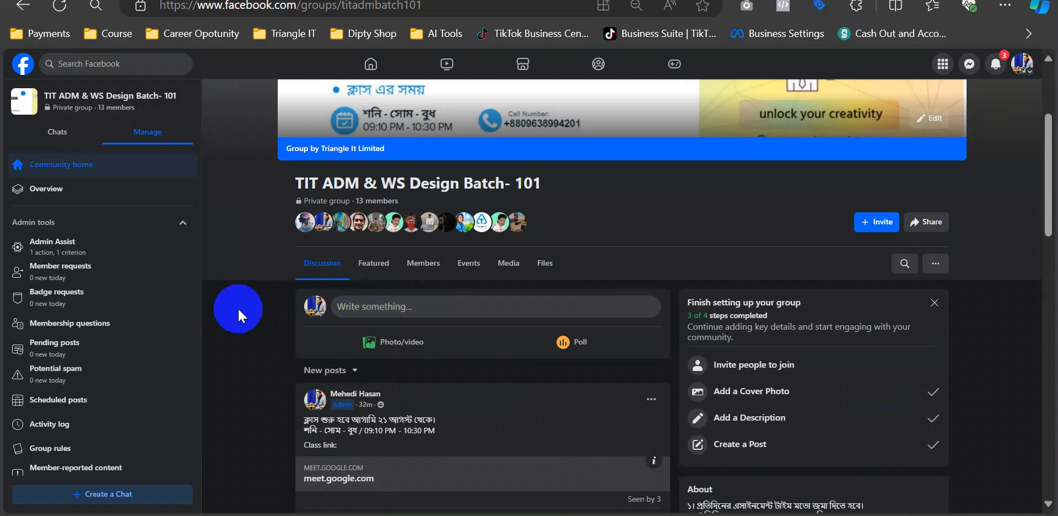
# - Start a new group post titled 'Class - 1'
pyautogui.click(451, 308)
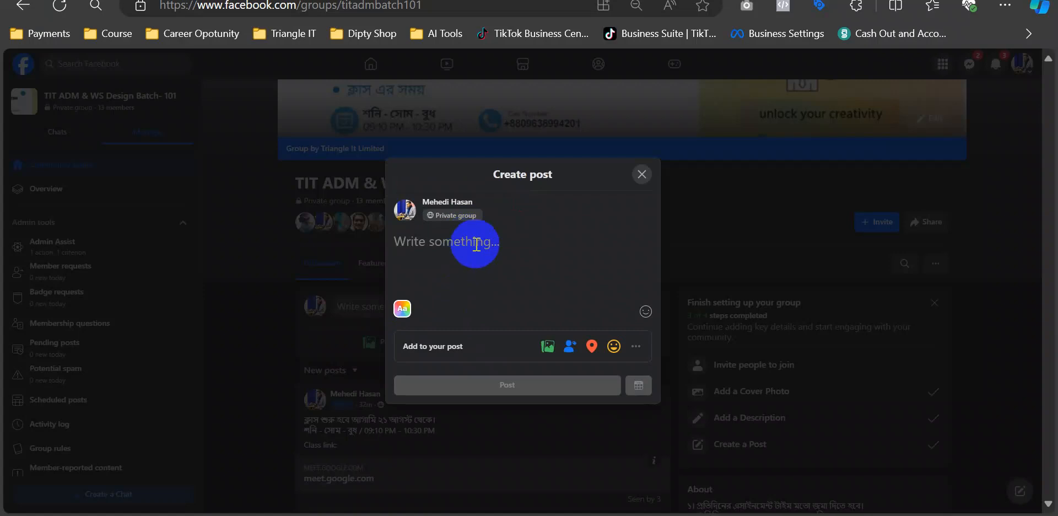
pyautogui.write('Class - ')
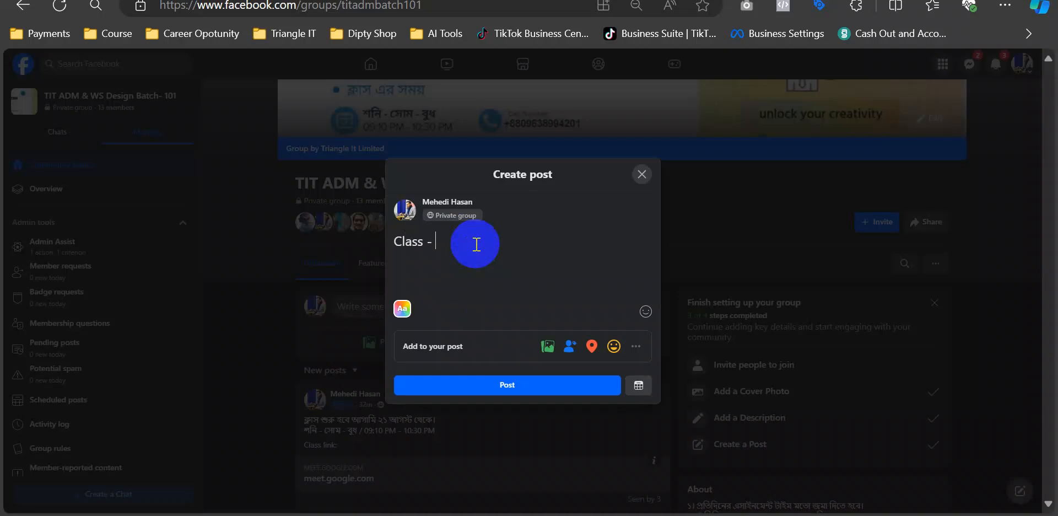
pyautogui.write('1')
pyautogui.press('Return')
pyautogui.press('Return')
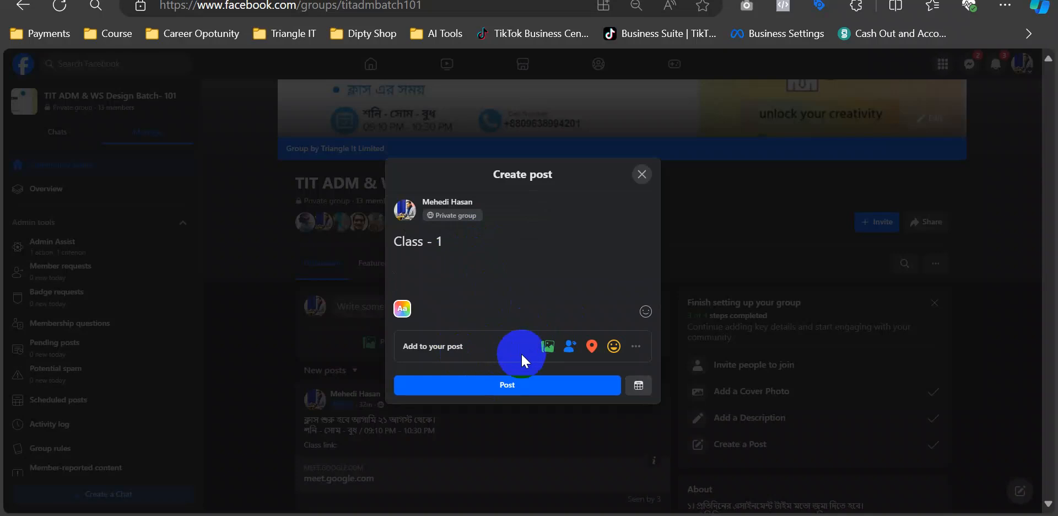
# - Cancel the photo attachment, discard the unfinished post, and bring Google Meet forward
pyautogui.click(547, 348)
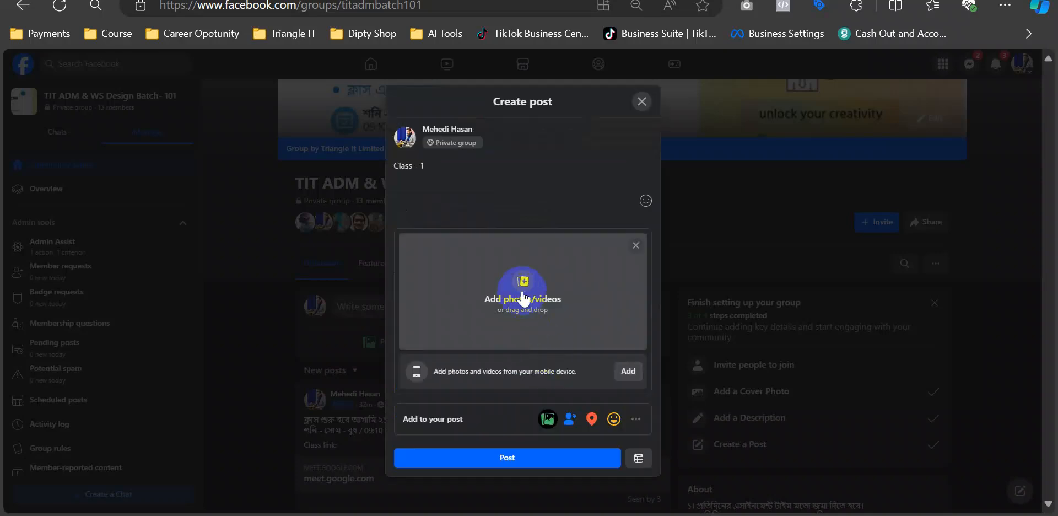
pyautogui.click(522, 289)
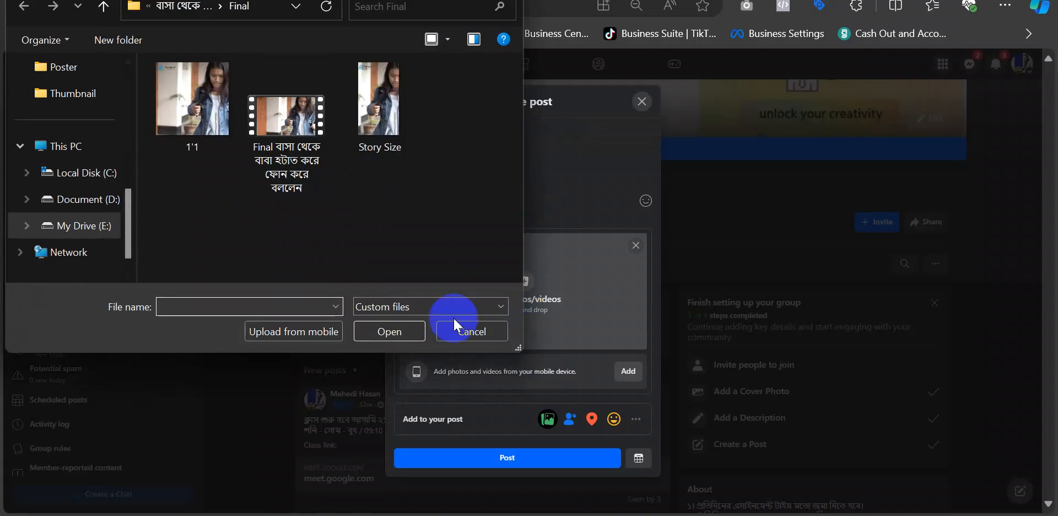
pyautogui.click(474, 331)
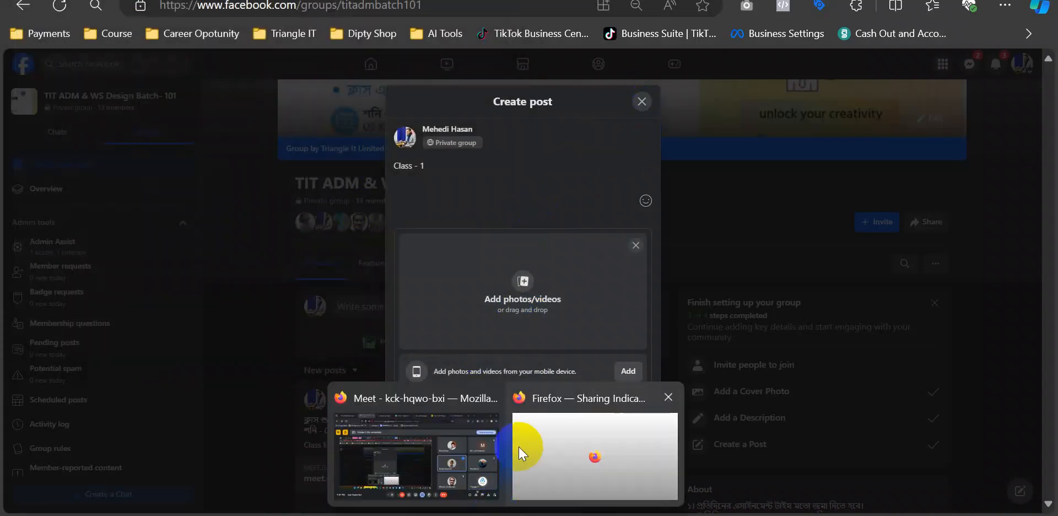
pyautogui.click(642, 101)
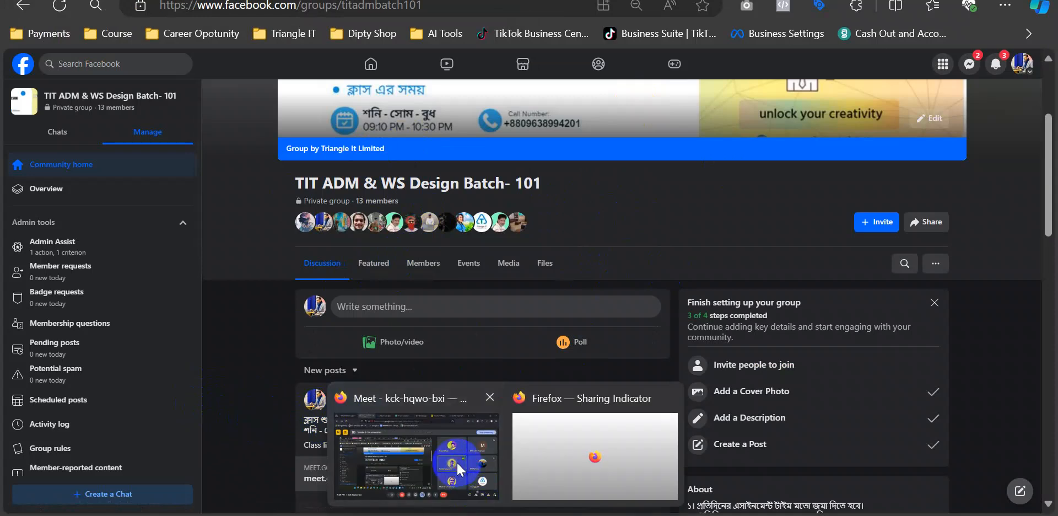
pyautogui.click(456, 461)
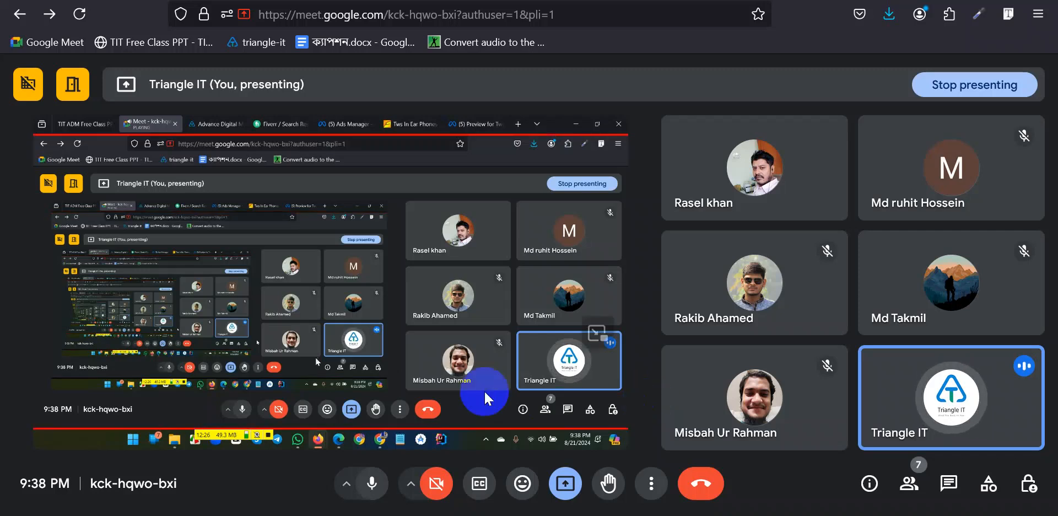
pyautogui.click(374, 485)
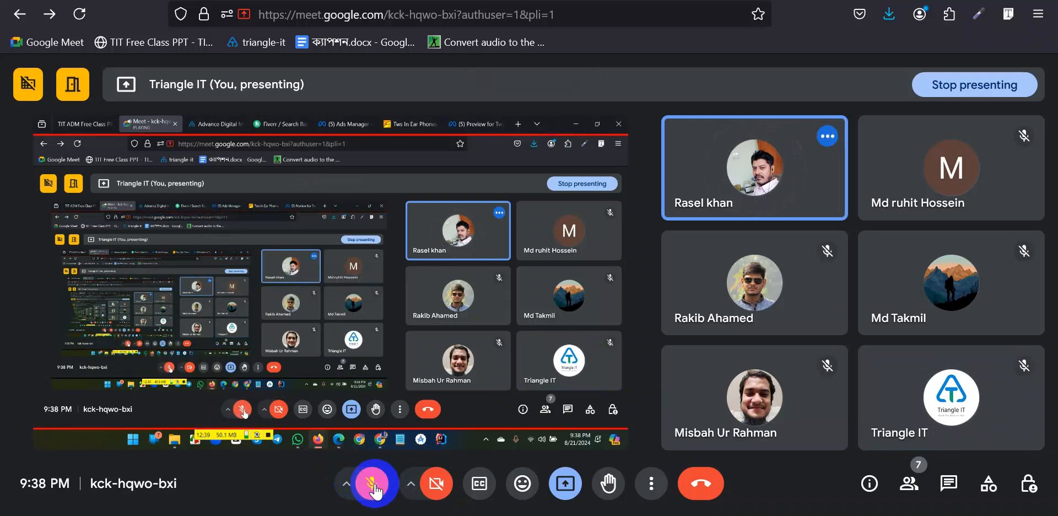
pyautogui.click(374, 485)
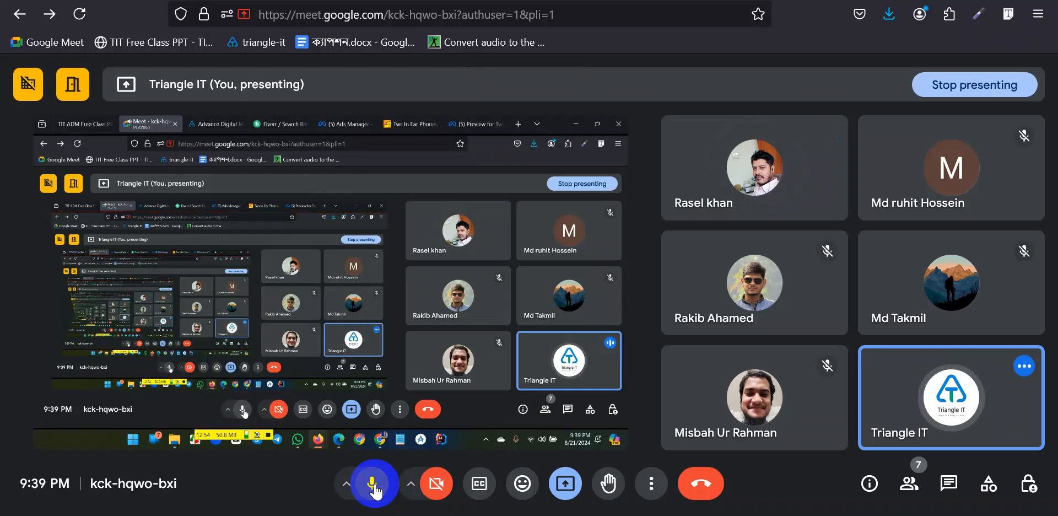
pyautogui.click(375, 485)
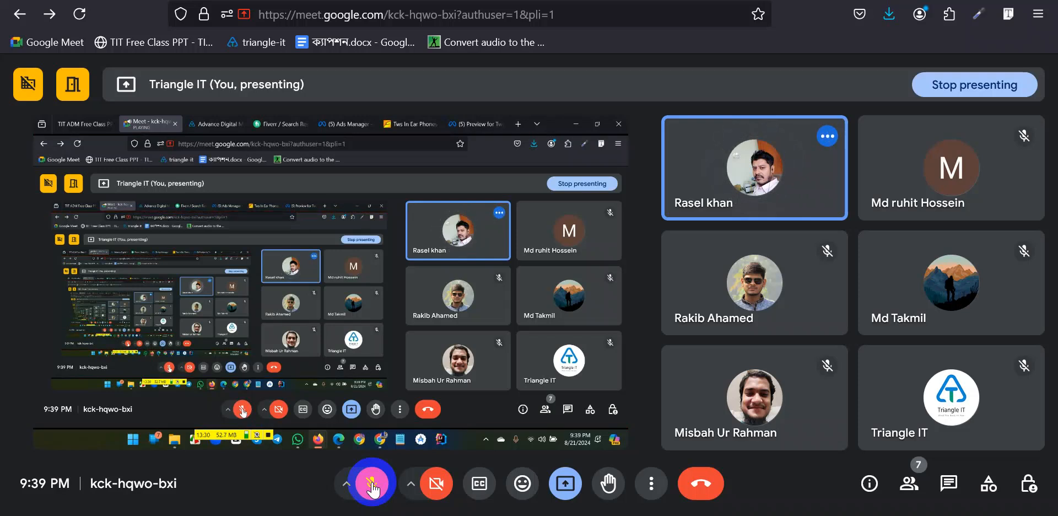
pyautogui.click(373, 485)
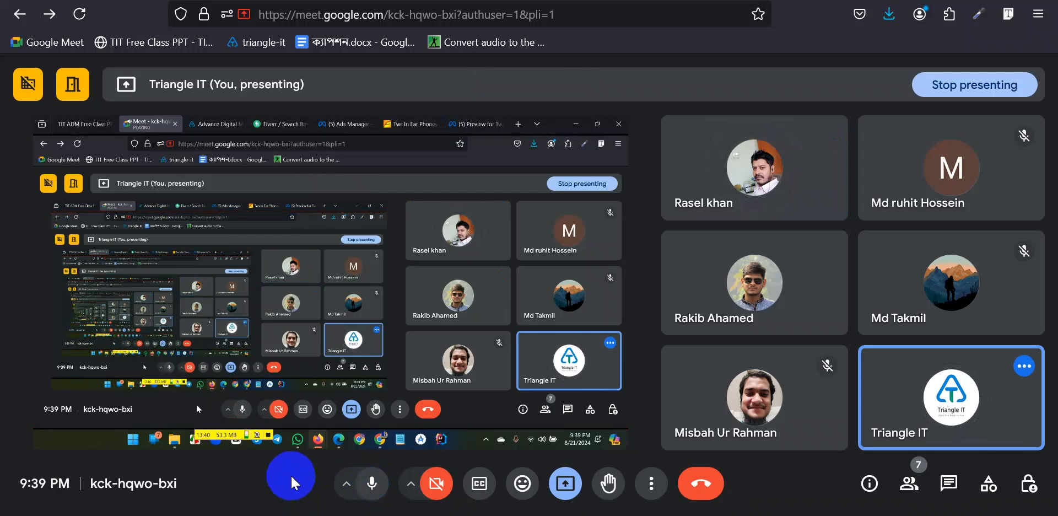
# - Toggle your microphone off and on, then mute one participant for everyone
pyautogui.click(376, 490)
pyautogui.click(374, 488)
pyautogui.click(374, 488)
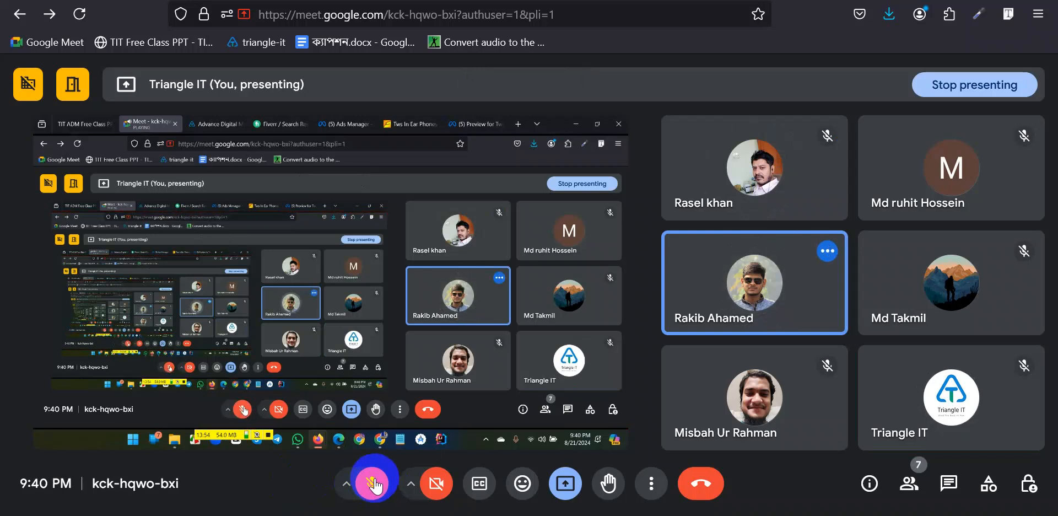
pyautogui.click(373, 484)
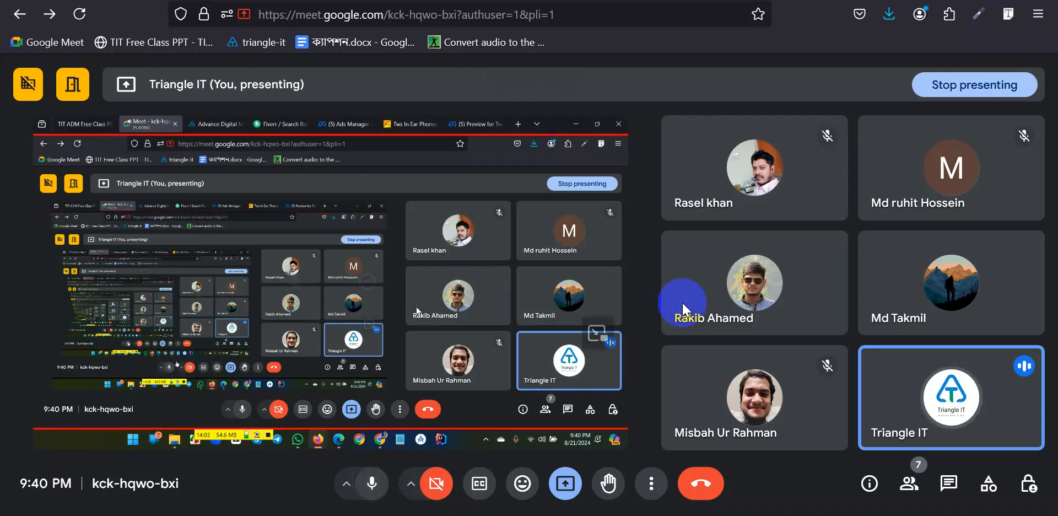
pyautogui.click(756, 284)
pyautogui.click(643, 317)
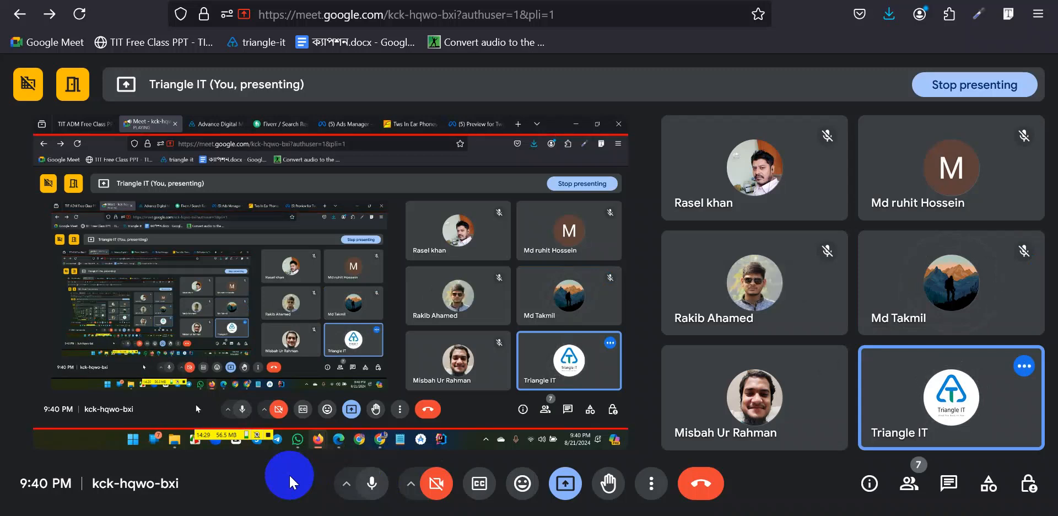
# - Switch your microphone off and on twice more, leaving it on
pyautogui.click(372, 485)
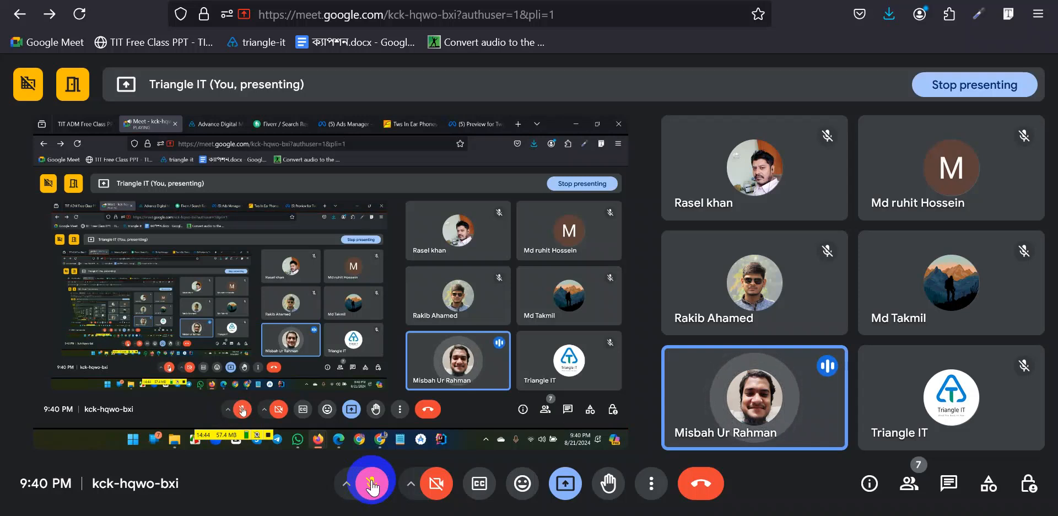
pyautogui.click(372, 483)
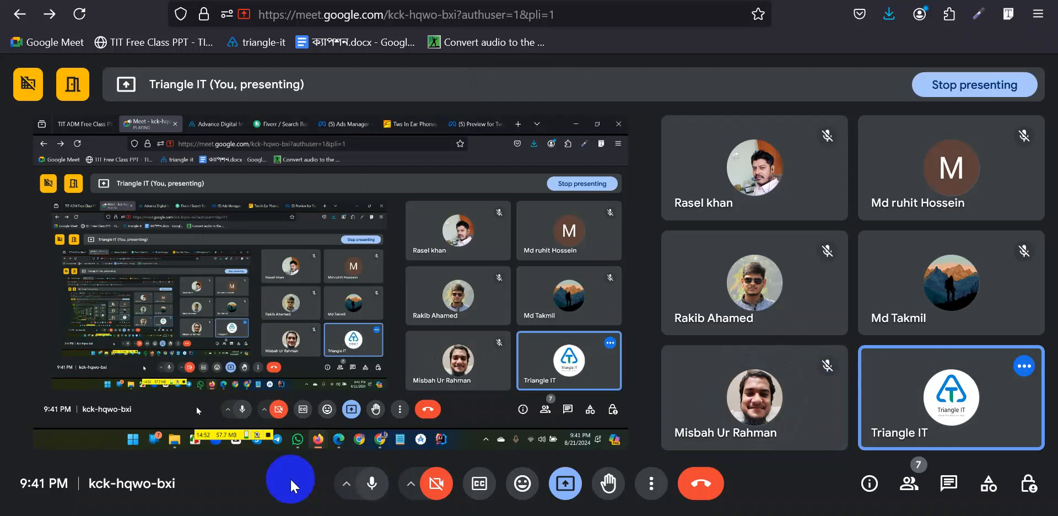
pyautogui.click(372, 485)
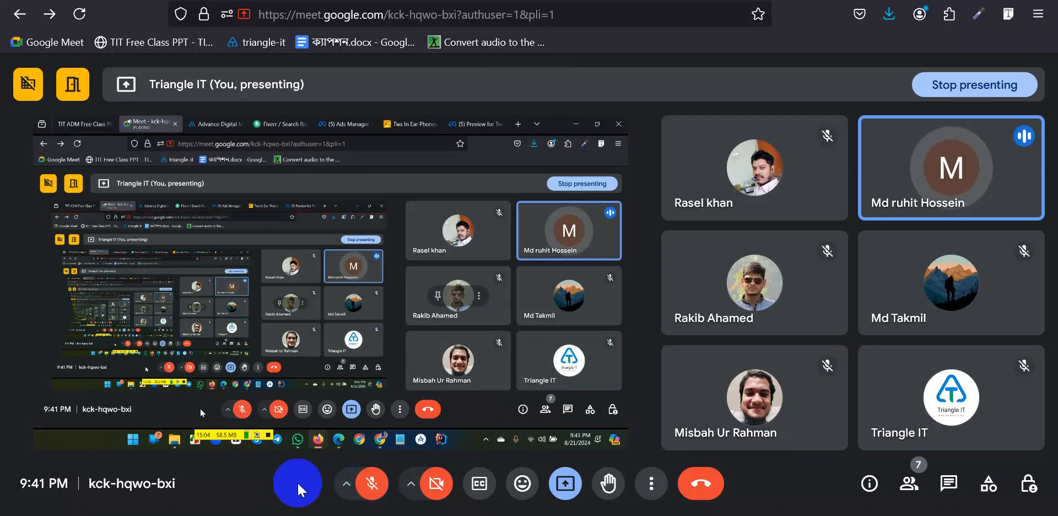
pyautogui.click(372, 484)
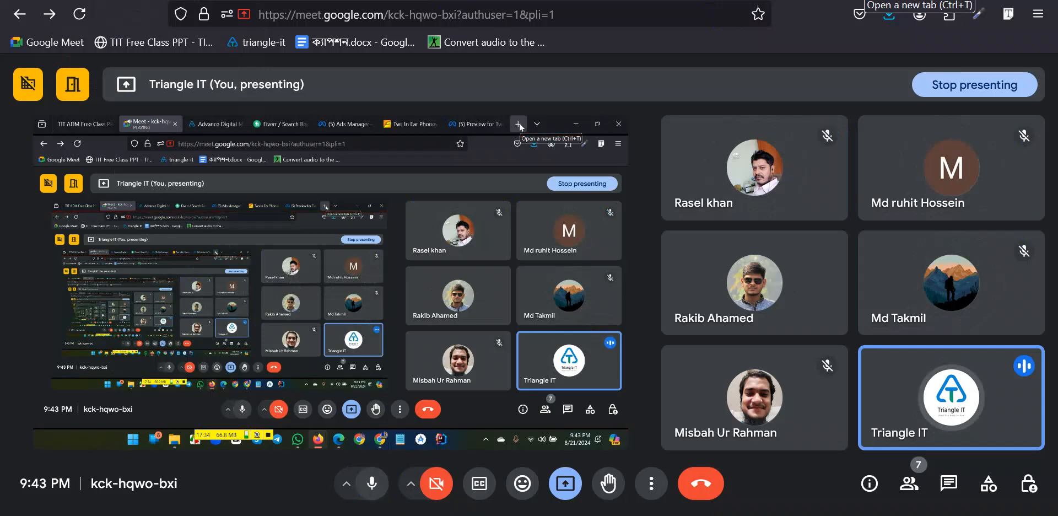
# - Open a new tab, then return to the Meet call and stop presenting
pyautogui.hotkey('ctrl', 't')
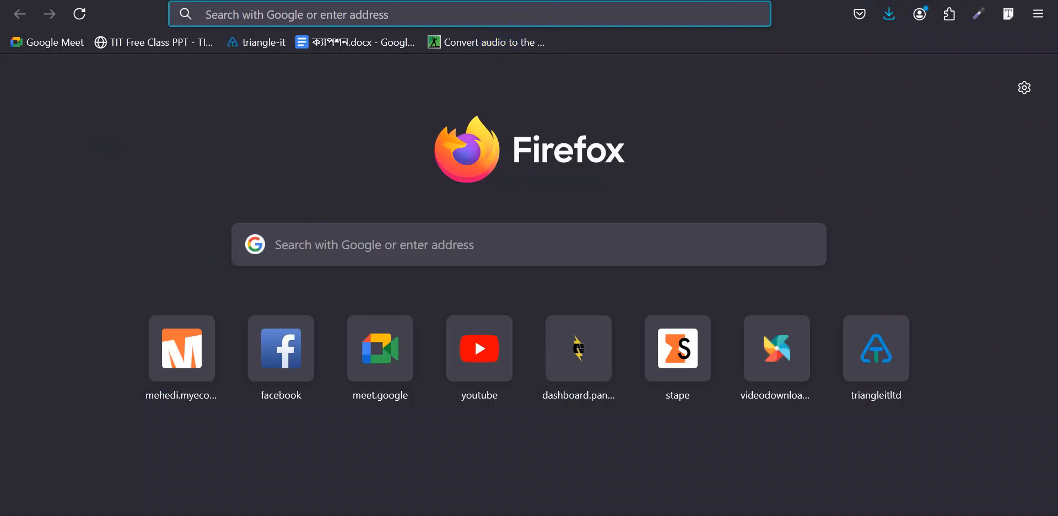
pyautogui.hotkey('ctrl', '2')
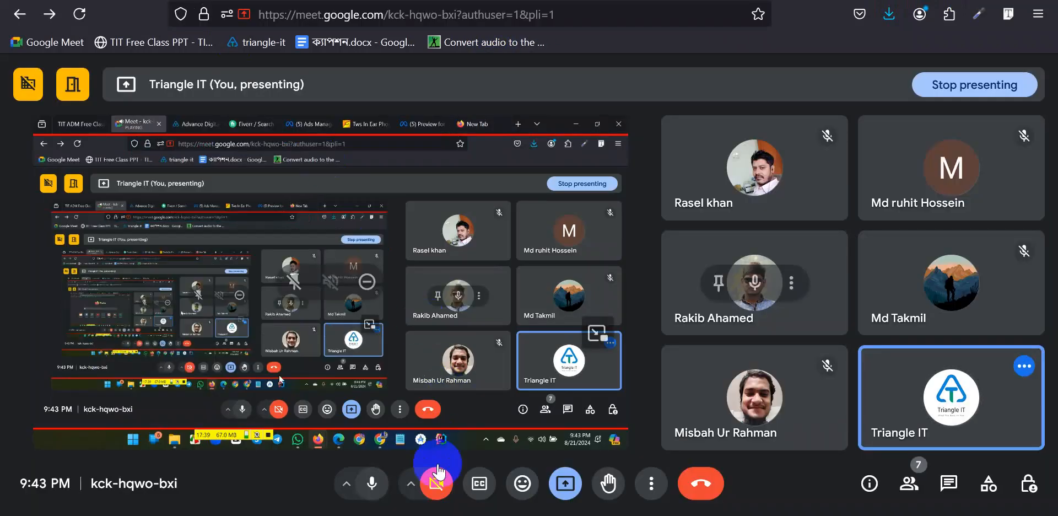
pyautogui.click(565, 483)
pyautogui.click(605, 432)
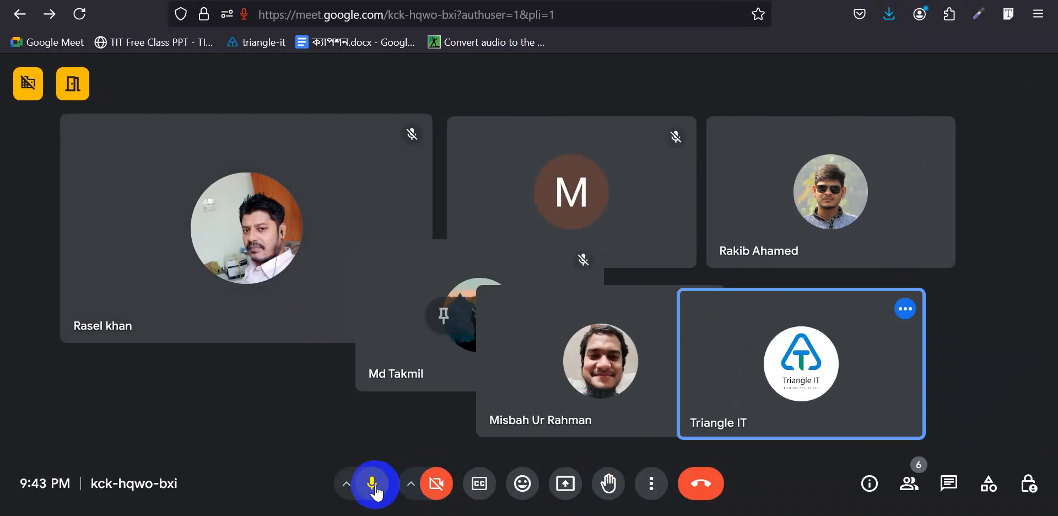
# - Turn the microphone off and back on, then switch to the Facebook tab
pyautogui.click(372, 483)
pyautogui.click(372, 483)
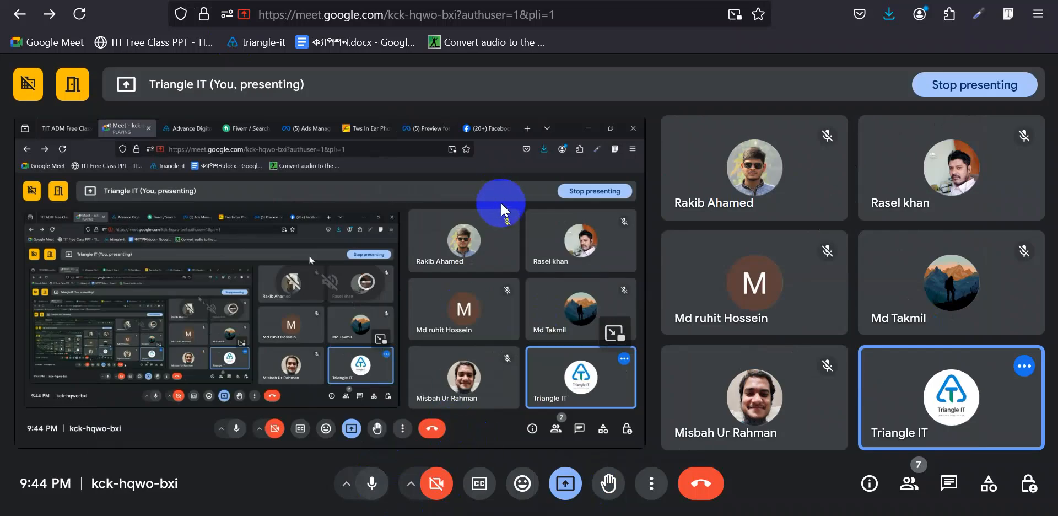
pyautogui.click(484, 120)
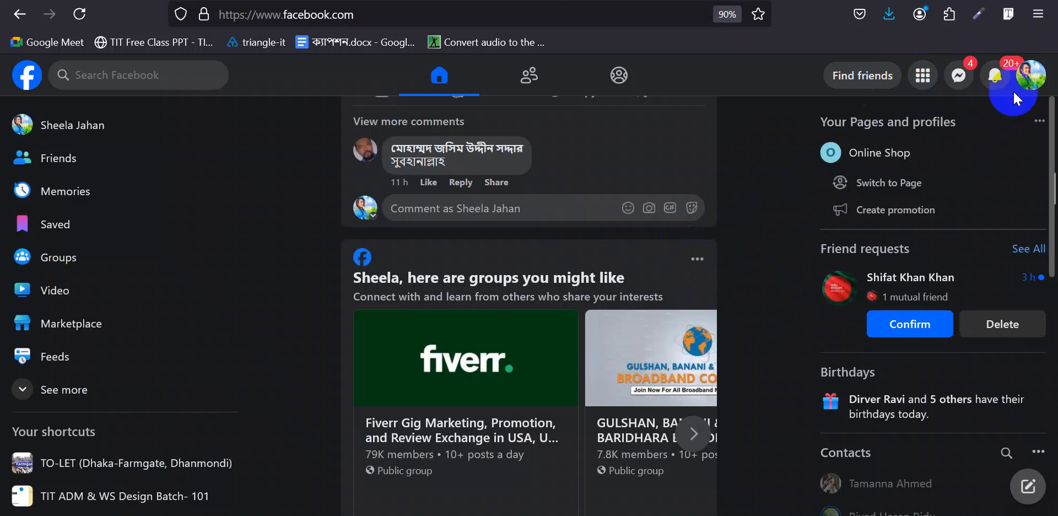
# - Check the account's linked profiles, then go to Pages from the Menu grid
pyautogui.click(1031, 83)
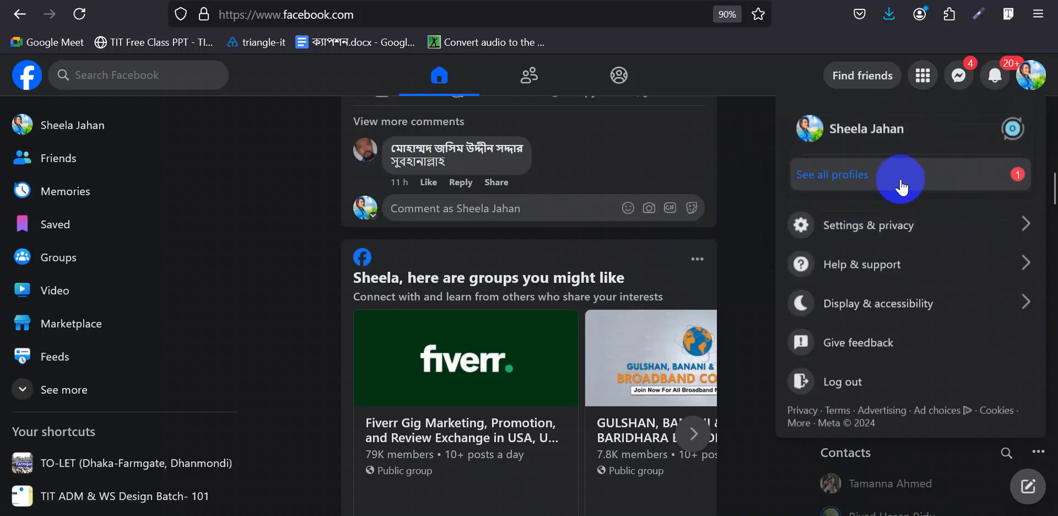
pyautogui.click(864, 180)
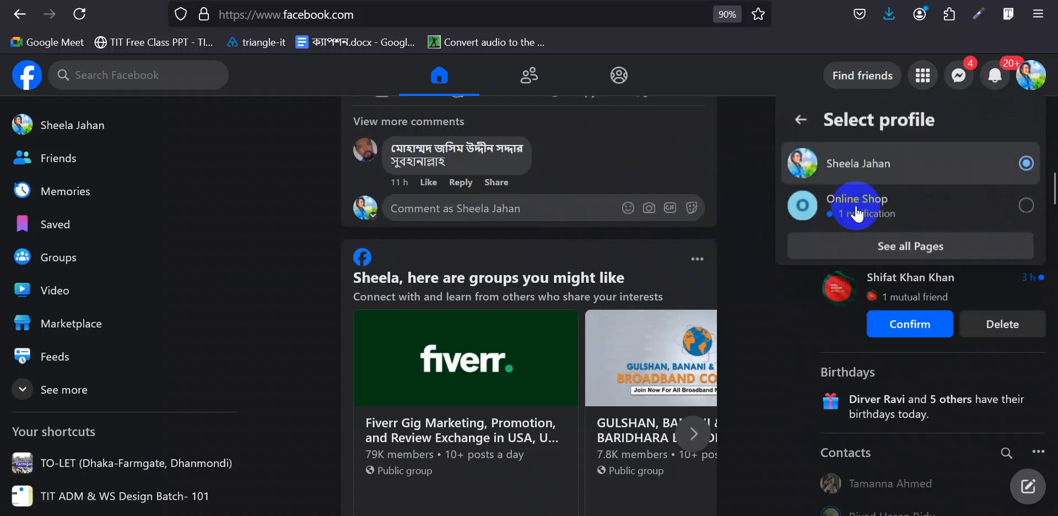
pyautogui.click(756, 248)
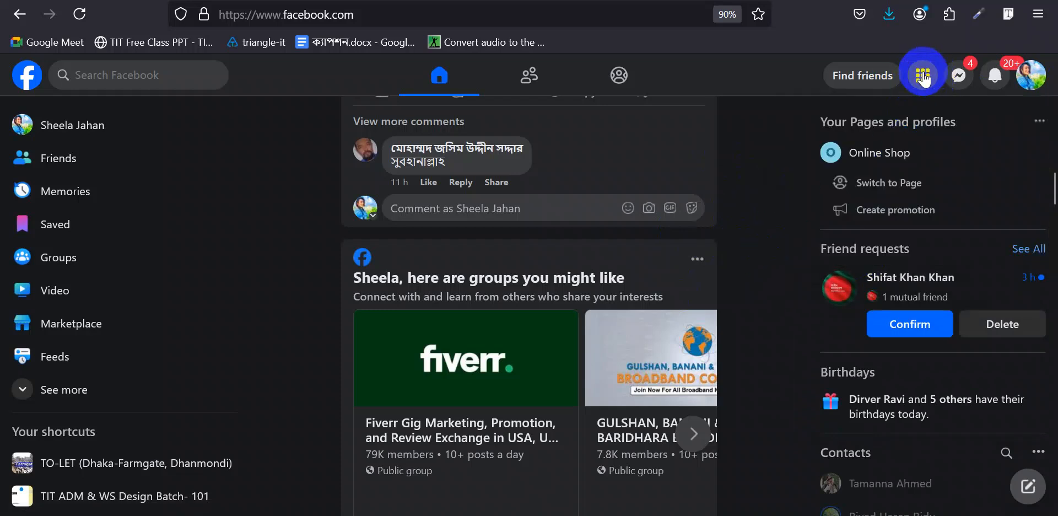
pyautogui.click(923, 79)
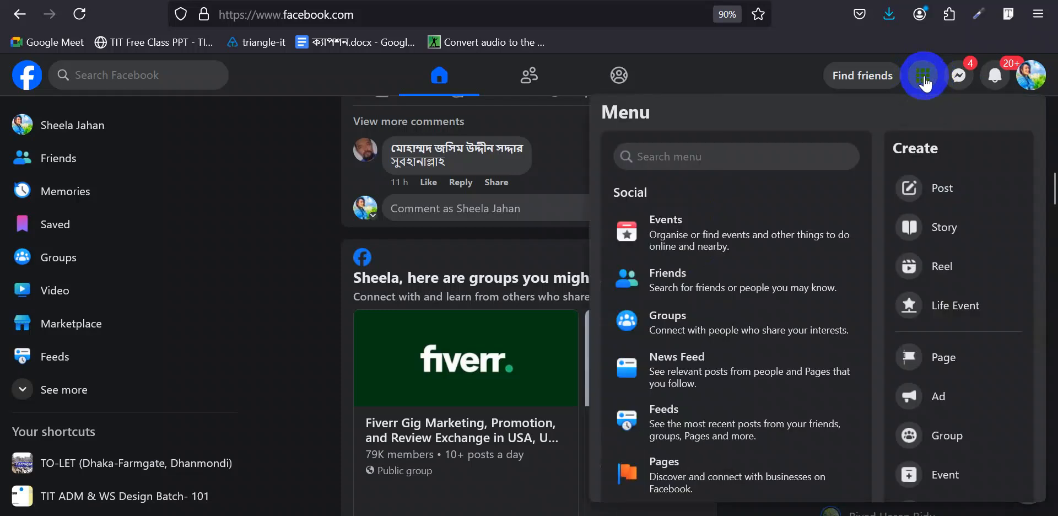
pyautogui.scroll(-3, 810, 251)
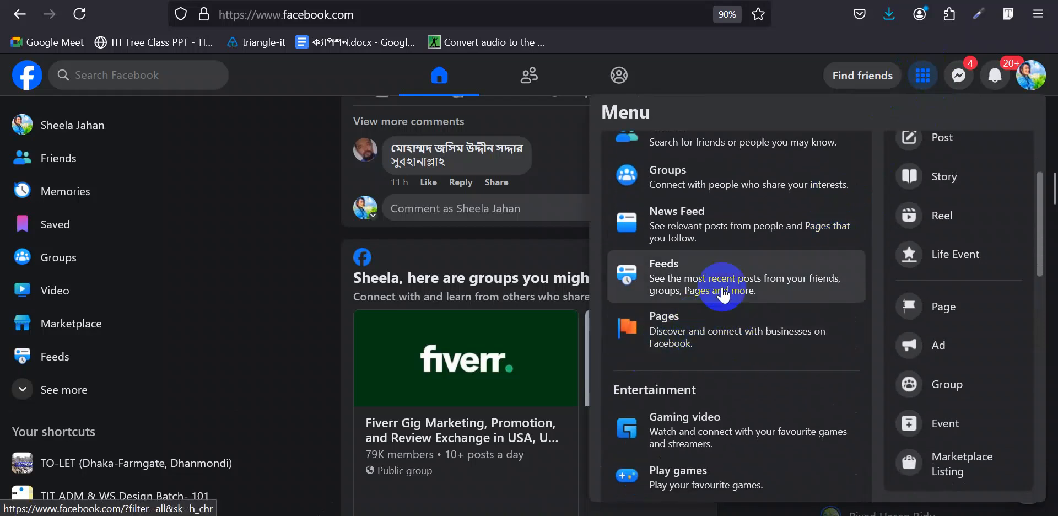
pyautogui.click(714, 333)
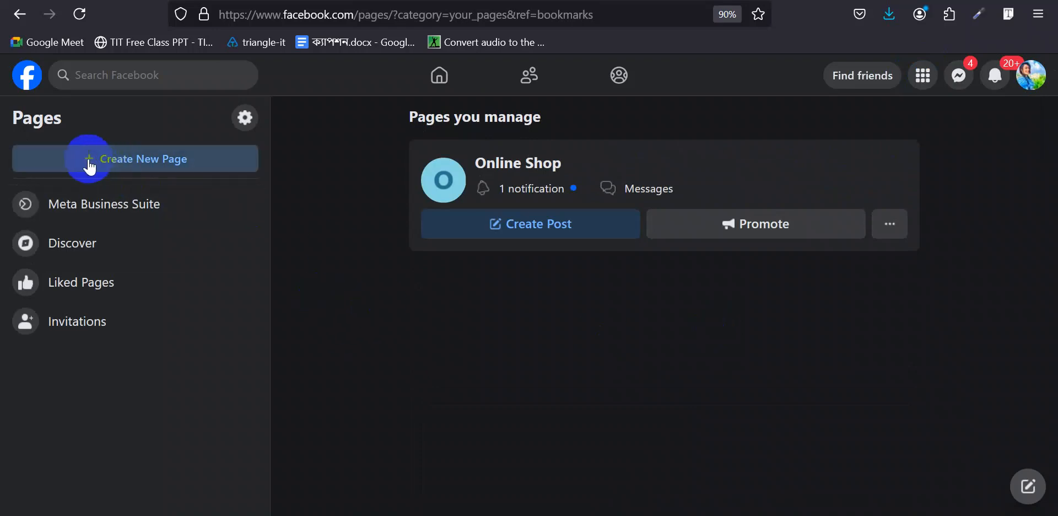
# - Start a new Facebook Page with Create New Page in the Pages sidebar
pyautogui.click(130, 165)
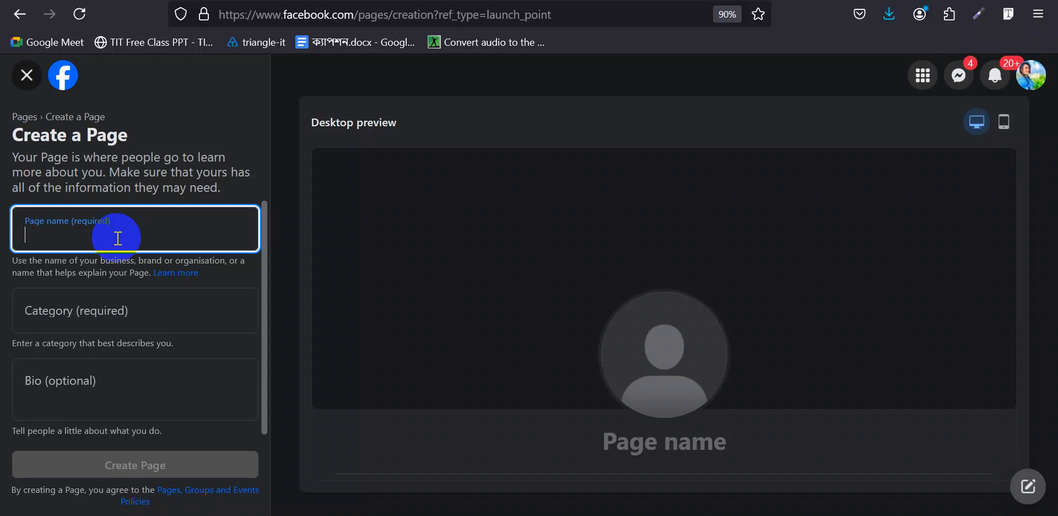
# - Enter 'ADM Batch 101' as the Page name and choose Education as its category
pyautogui.write('ADM')
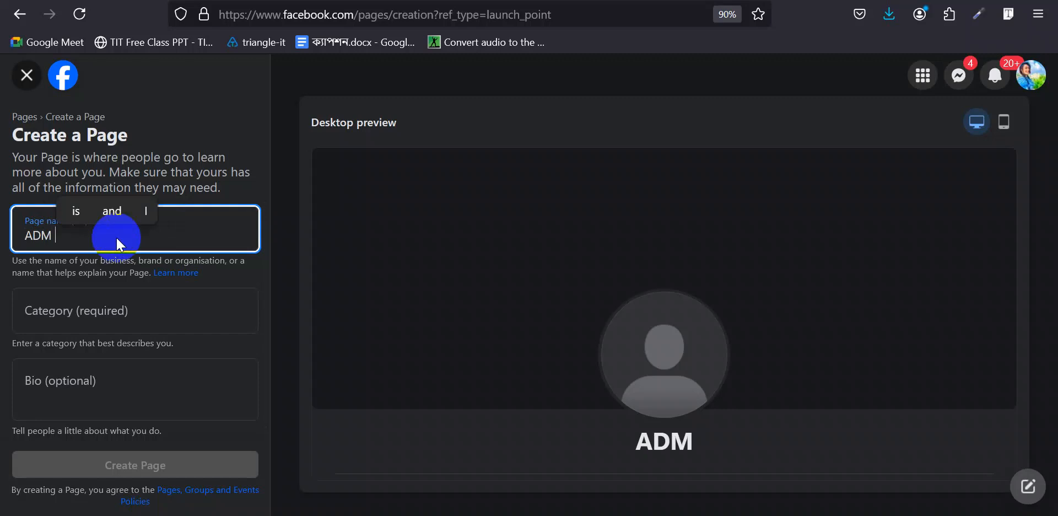
pyautogui.write(' 101')
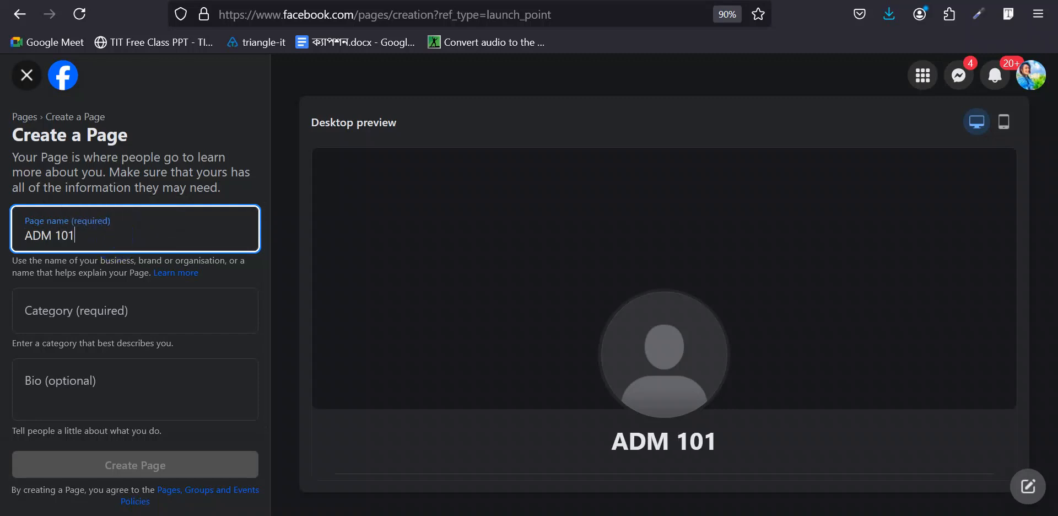
pyautogui.write(' Batch')
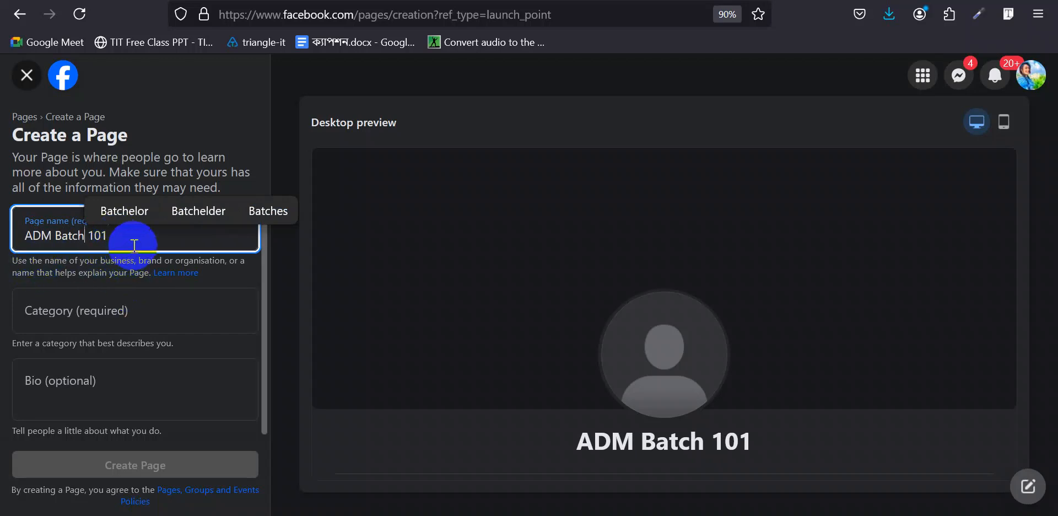
pyautogui.click(132, 312)
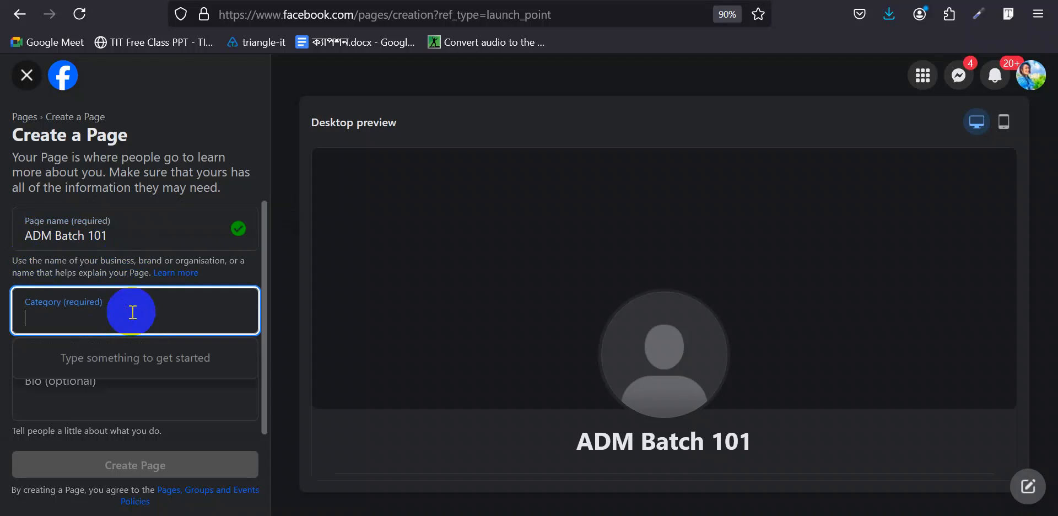
pyautogui.write('Onlin')
pyautogui.write('e')
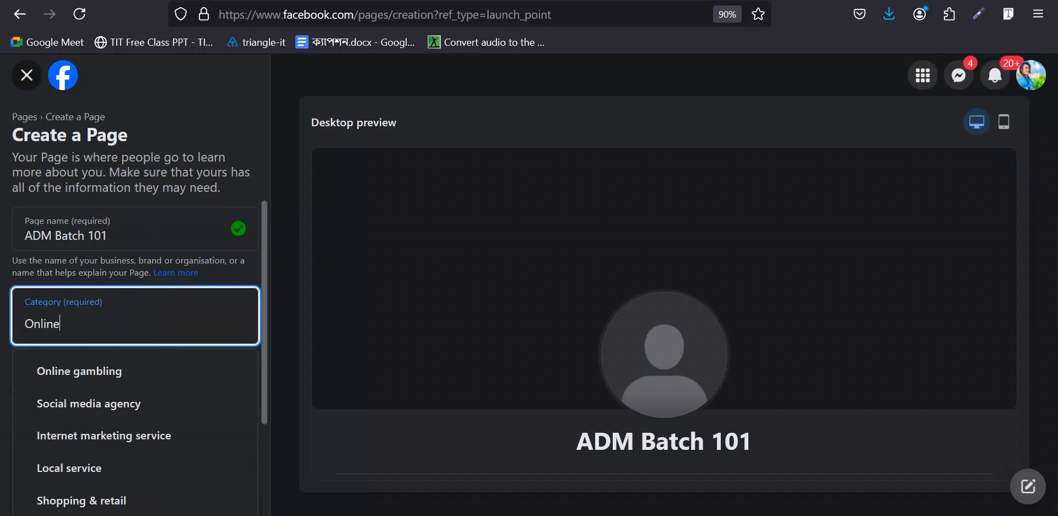
pyautogui.click(131, 310)
pyautogui.doubleClick(132, 311)
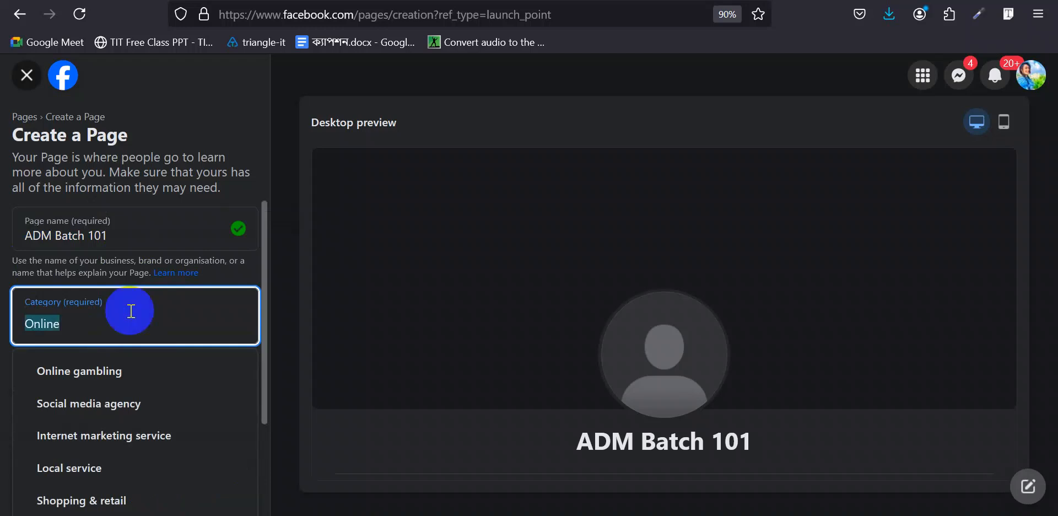
pyautogui.write('Edu')
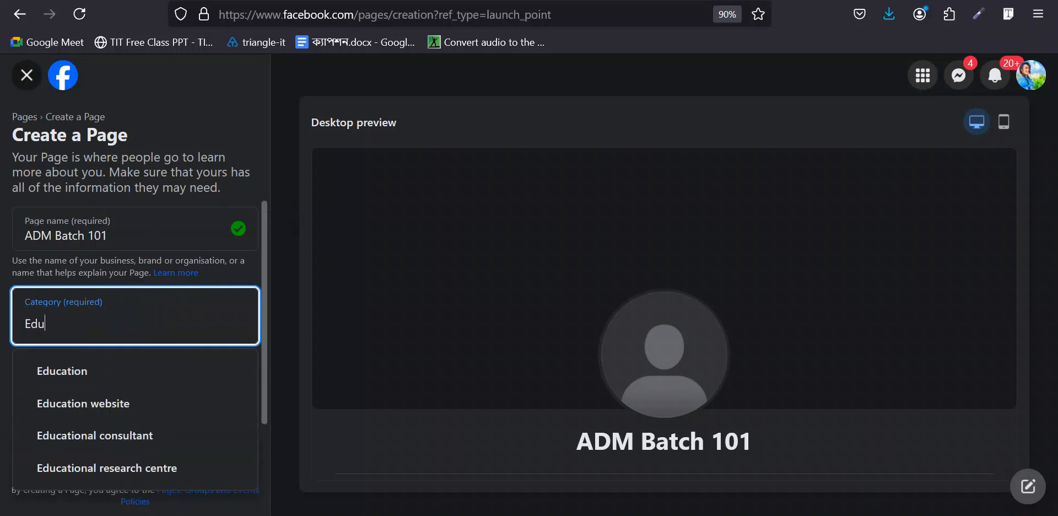
pyautogui.write('cation')
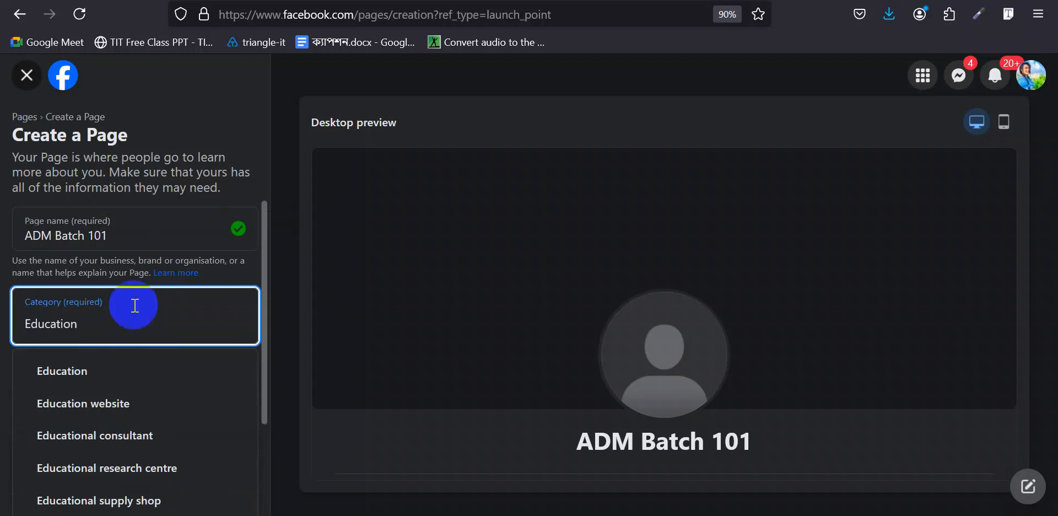
pyautogui.click(94, 373)
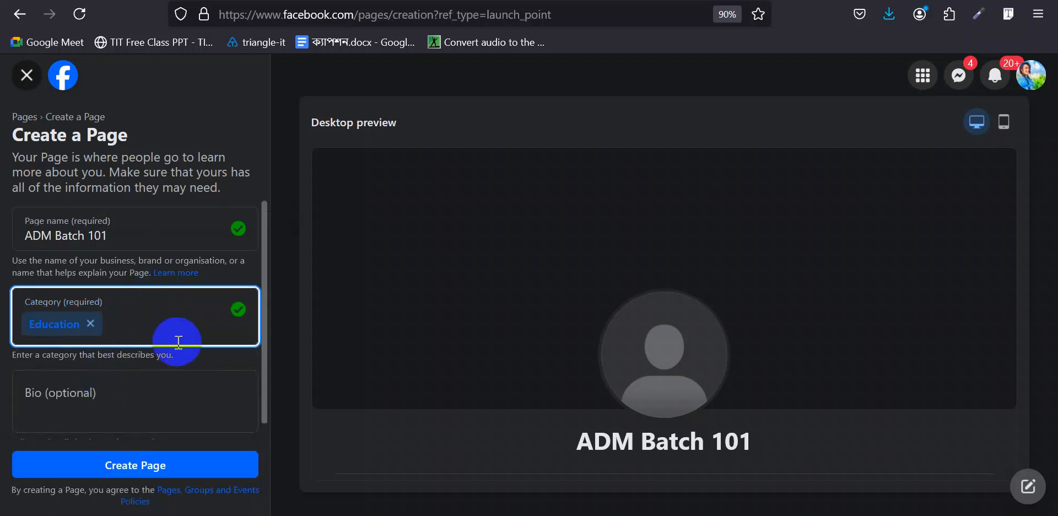
pyautogui.scroll(-1, 118, 390)
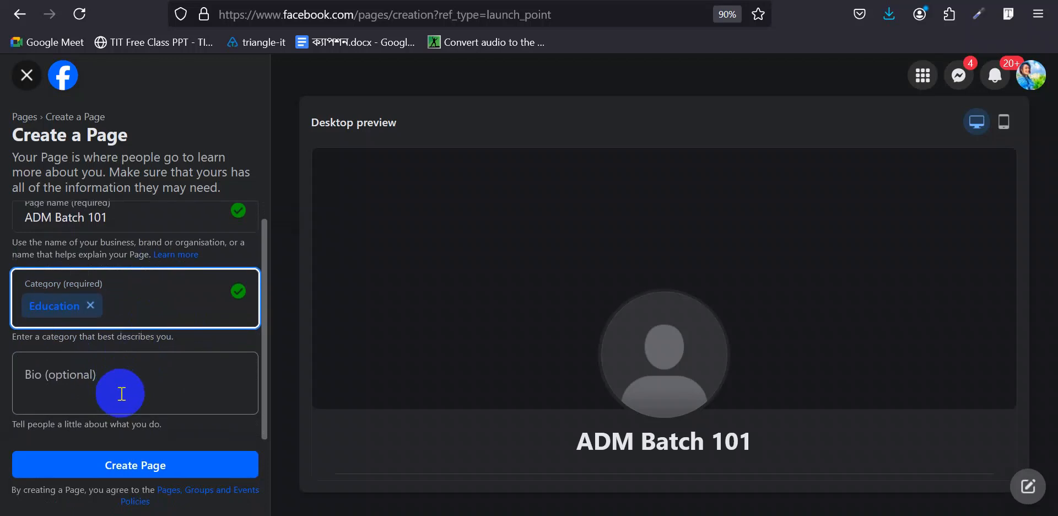
pyautogui.click(109, 382)
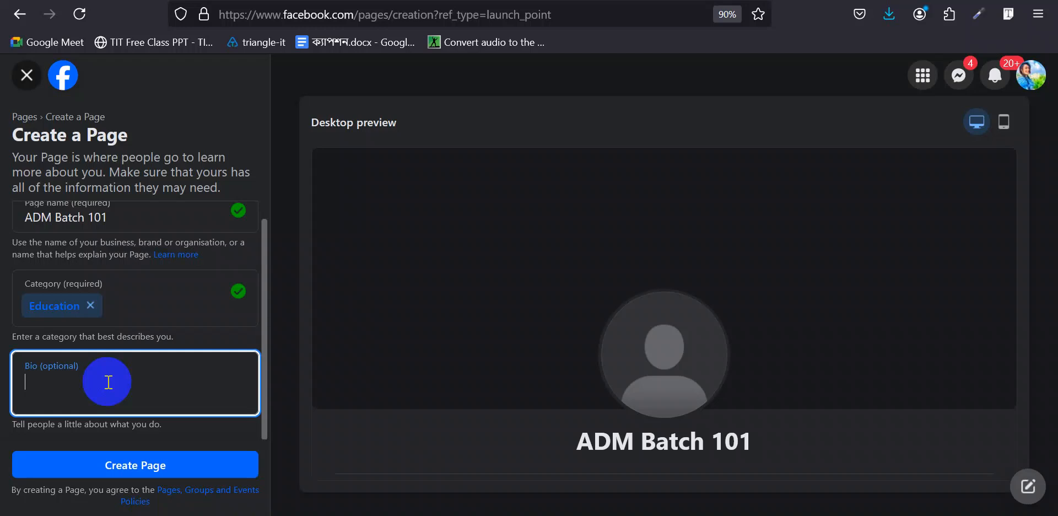
# - Write the bio 'The Best Online Education', fixing the typo
pyautogui.write('The Be')
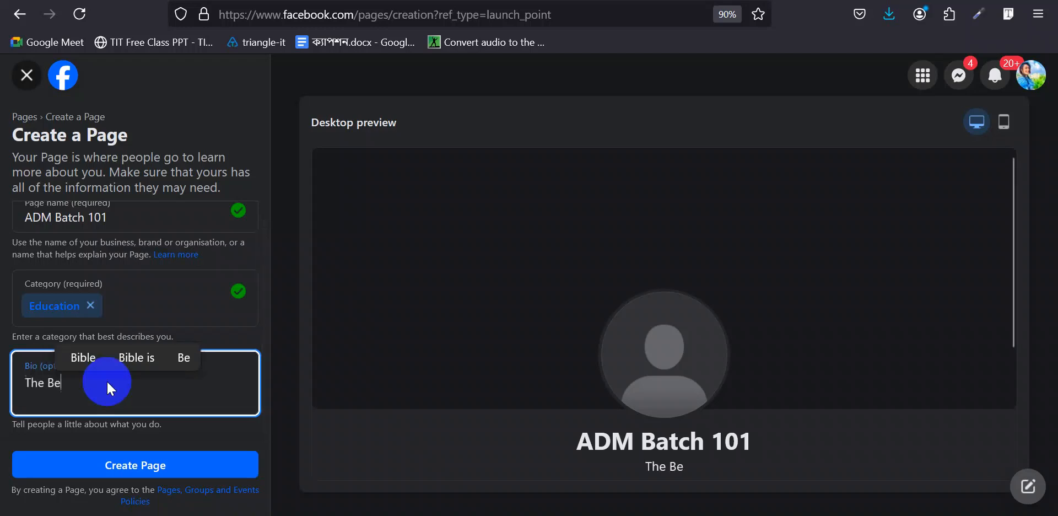
pyautogui.write('ast Onle')
pyautogui.press('BackSpace')
pyautogui.write('ine ')
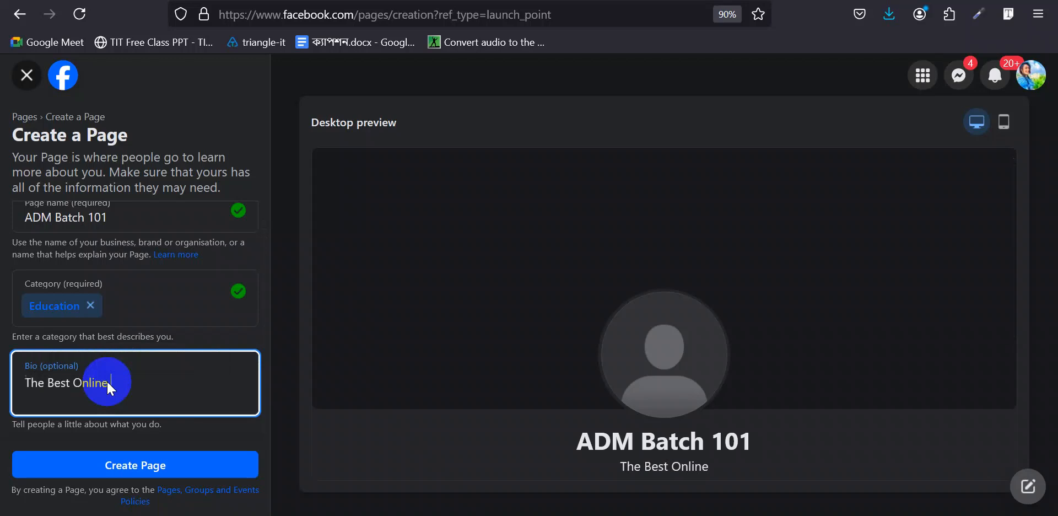
pyautogui.write('Education')
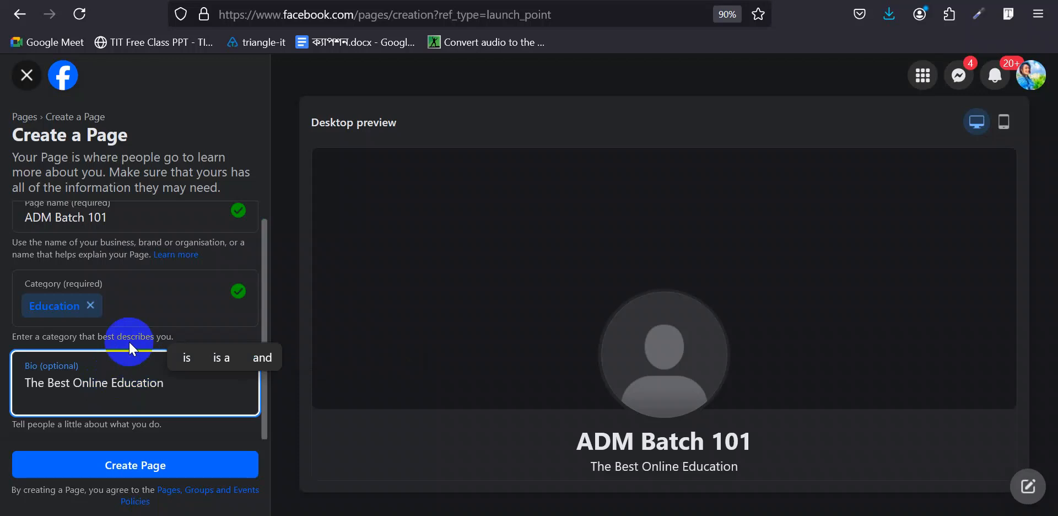
pyautogui.click(169, 317)
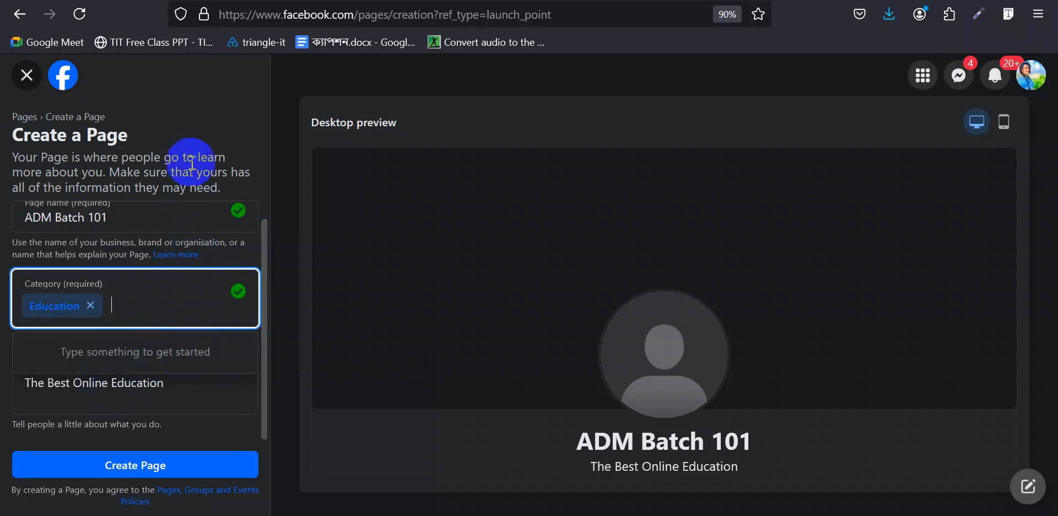
pyautogui.press('Tab')
pyautogui.scroll(1, 153, 260)
pyautogui.scroll(-1, 155, 248)
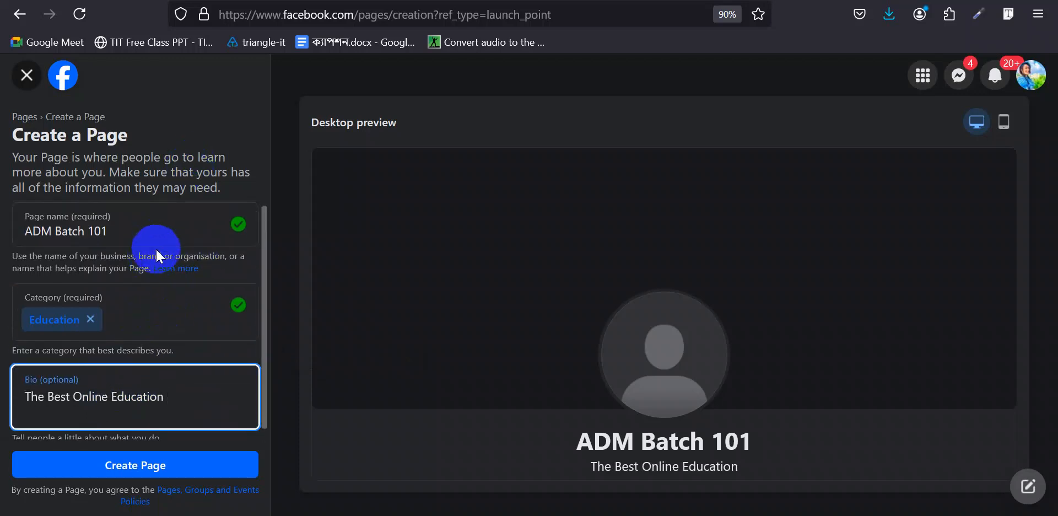
pyautogui.scroll(1, 33, 235)
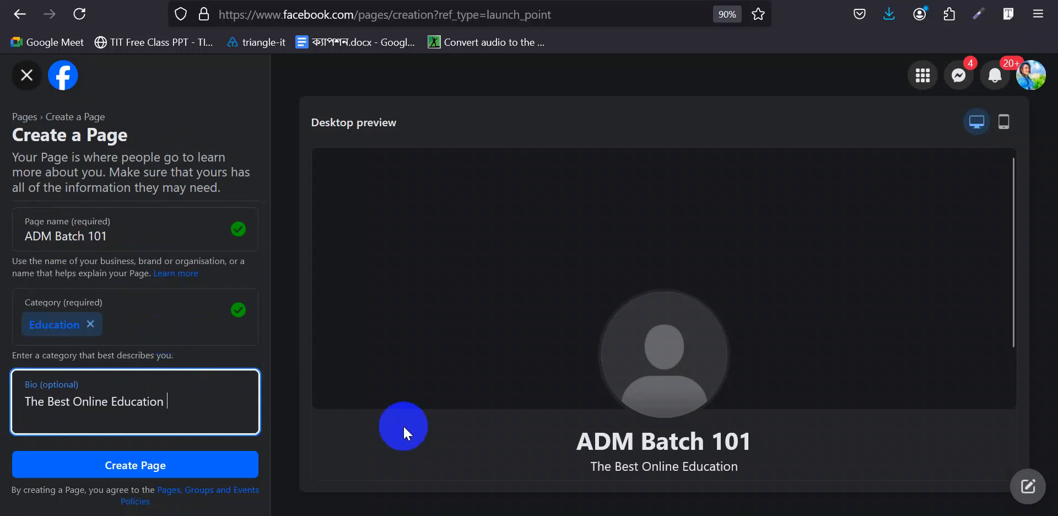
# - Abandon a second 'online s' category and select 'Best Online Education' in the bio
pyautogui.click(173, 324)
pyautogui.write('online s')
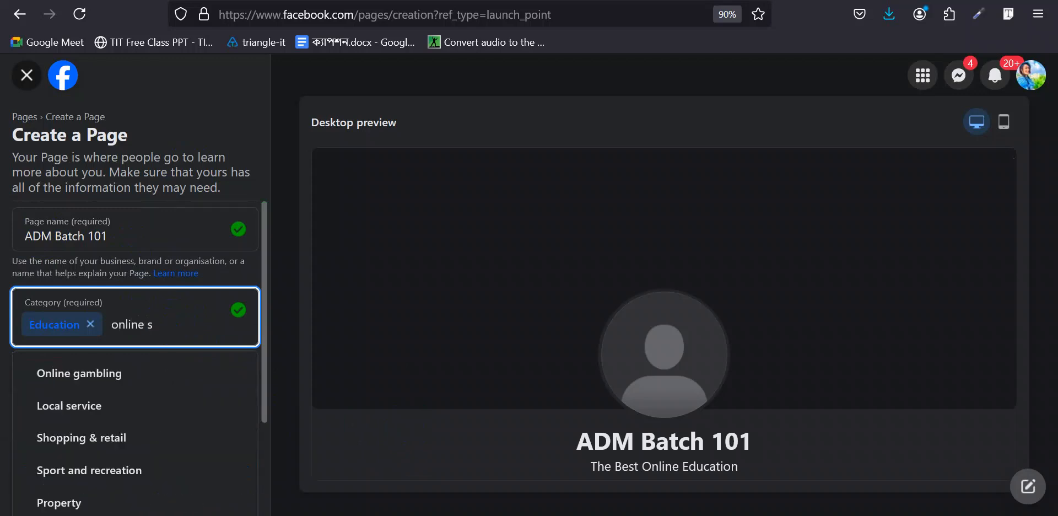
pyautogui.scroll(-1, 121, 421)
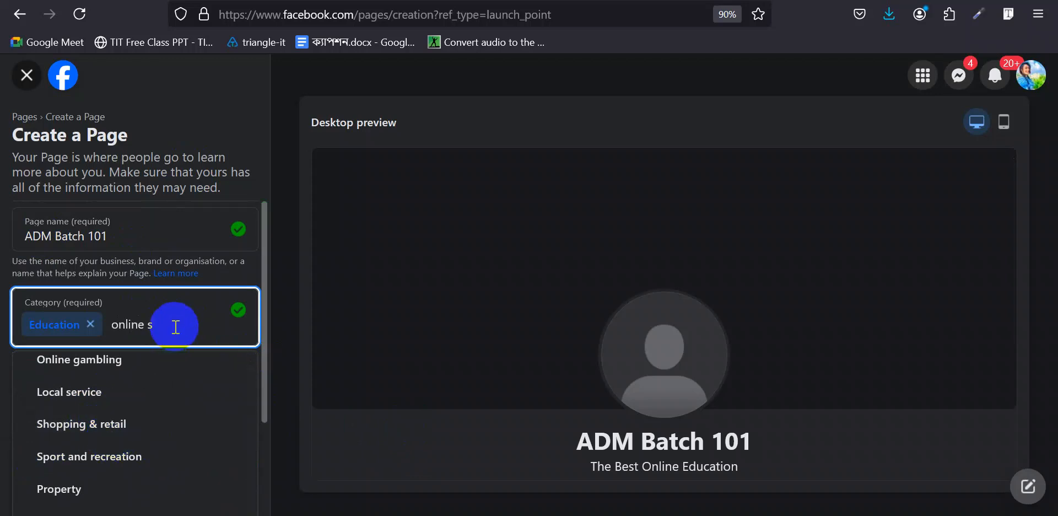
pyautogui.press('BackSpace')
pyautogui.press('BackSpace')
pyautogui.press('BackSpace')
pyautogui.press('BackSpace')
pyautogui.press('BackSpace')
pyautogui.press('BackSpace')
pyautogui.press('BackSpace')
pyautogui.press('BackSpace')
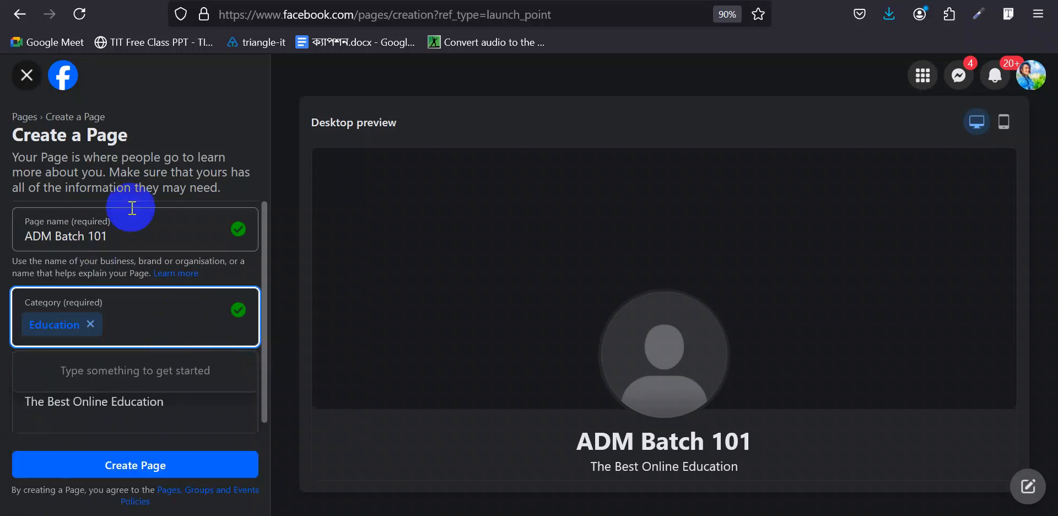
pyautogui.press('Tab')
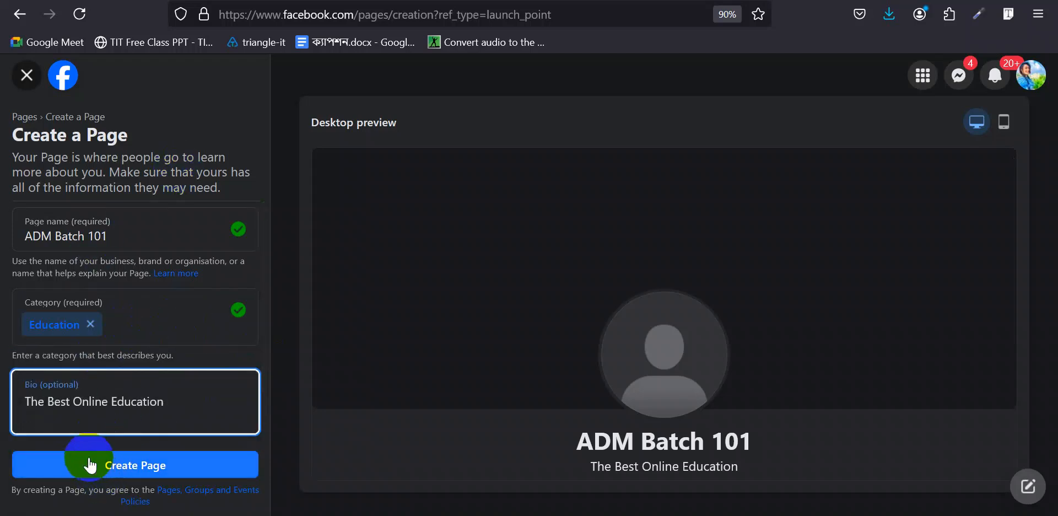
pyautogui.click(46, 398)
pyautogui.moveTo(46, 399); pyautogui.dragTo(184, 401)
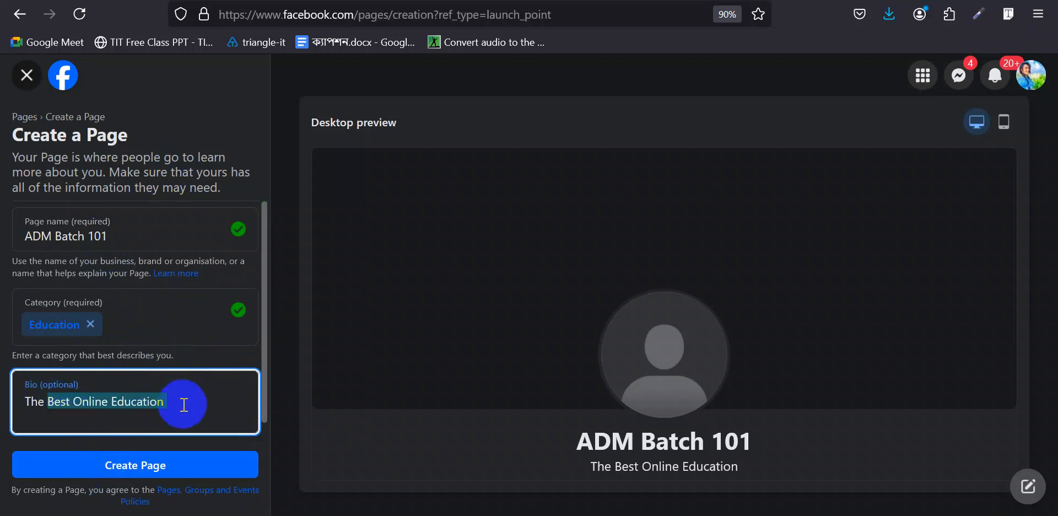
# - Create the ADM Batch 101 Page and review its step 1 contact and location fields
pyautogui.click(122, 465)
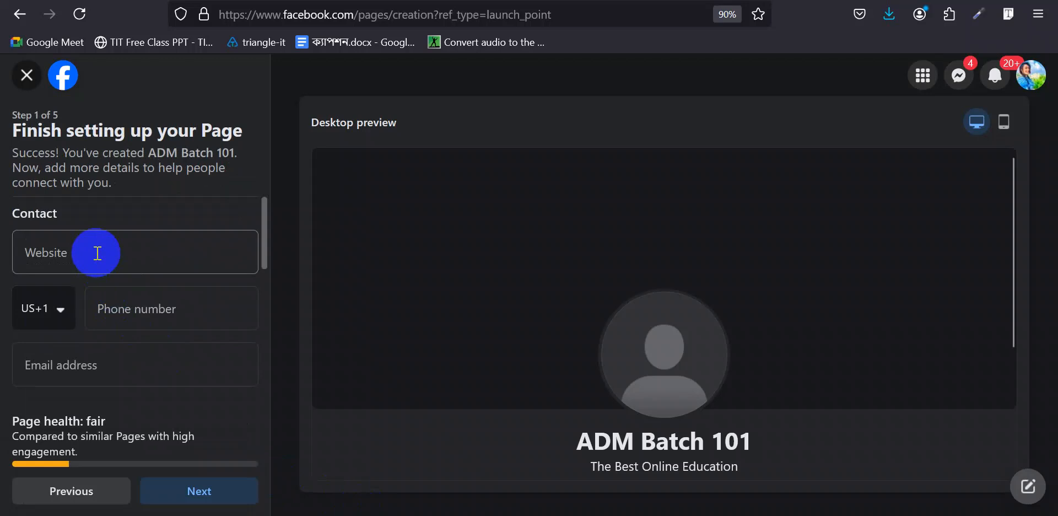
pyautogui.scroll(-4, 97, 253)
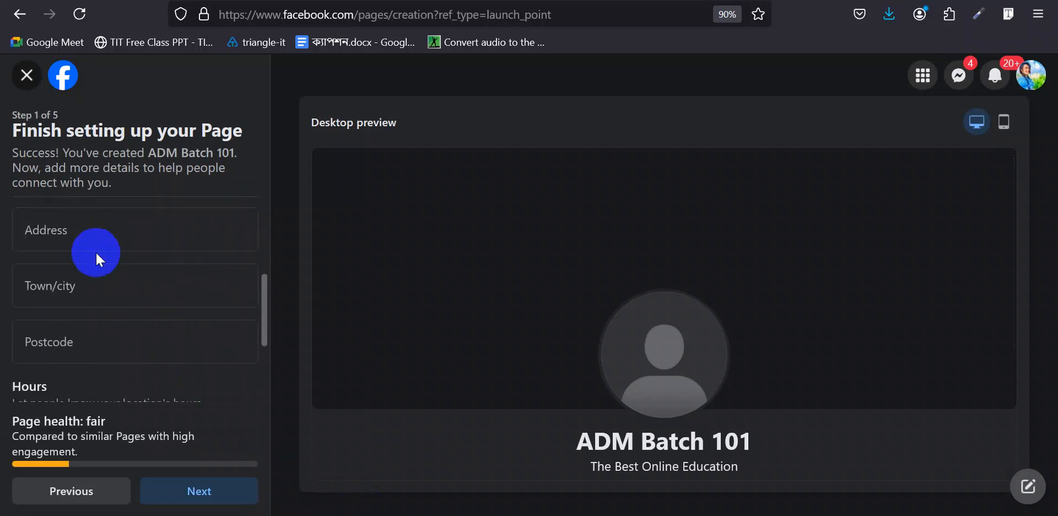
pyautogui.scroll(4, 91, 253)
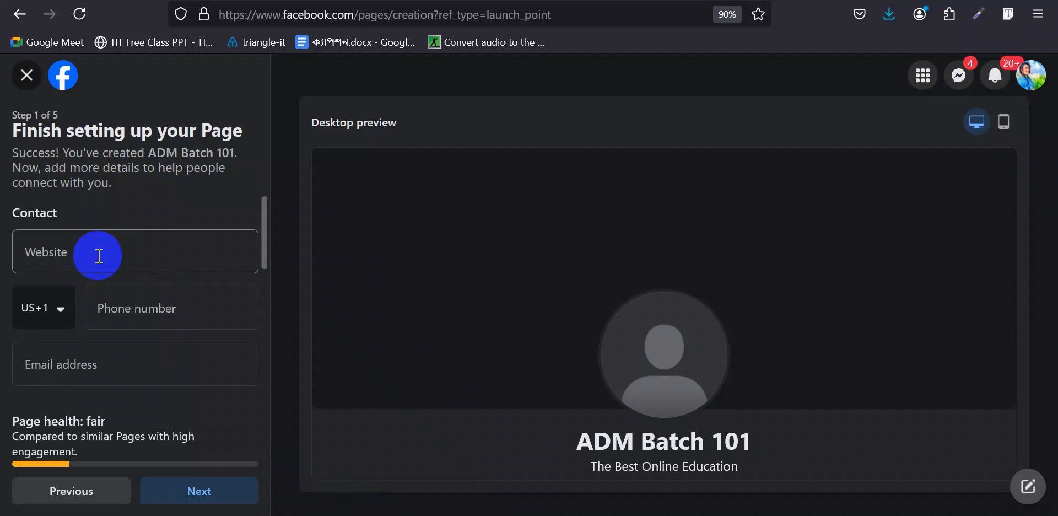
pyautogui.click(61, 311)
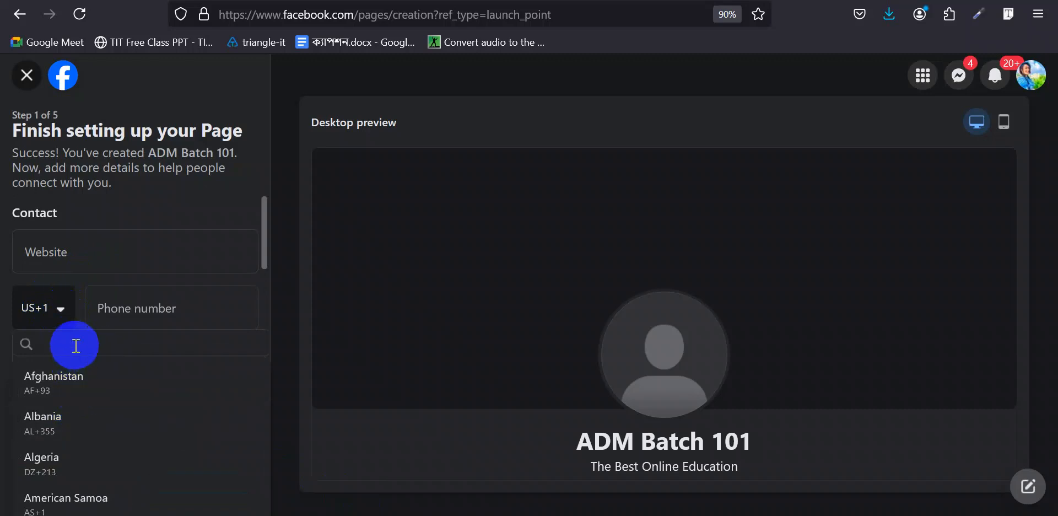
pyautogui.write('ba')
pyautogui.click(77, 427)
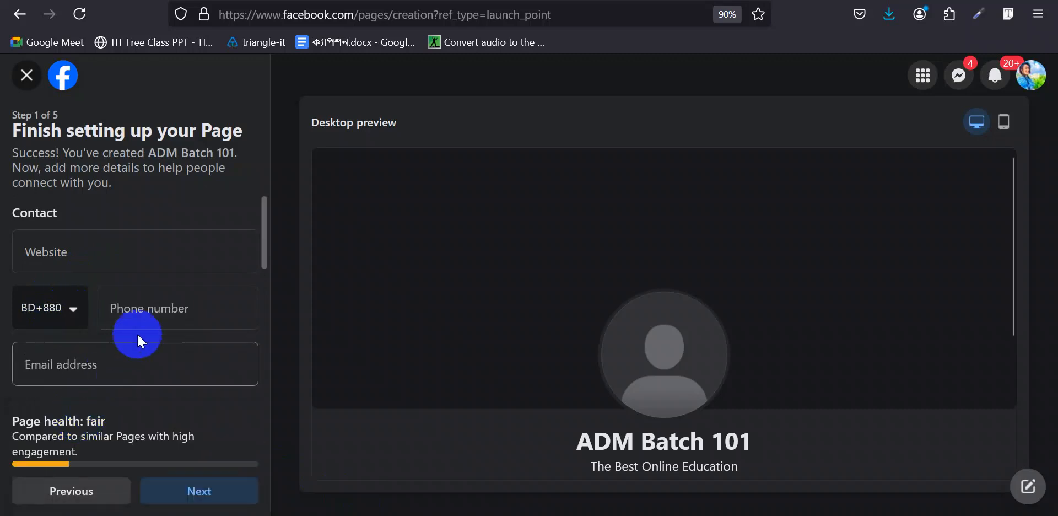
pyautogui.click(153, 307)
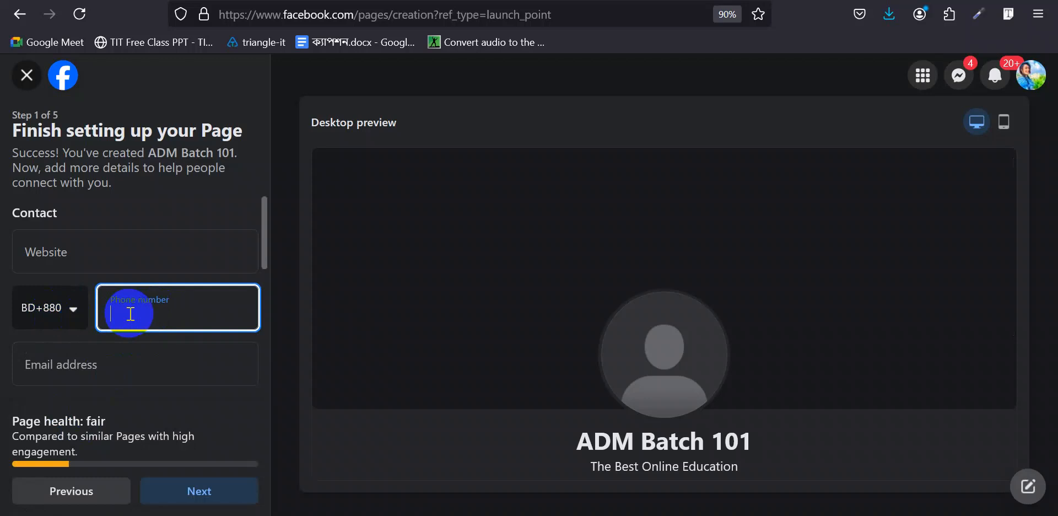
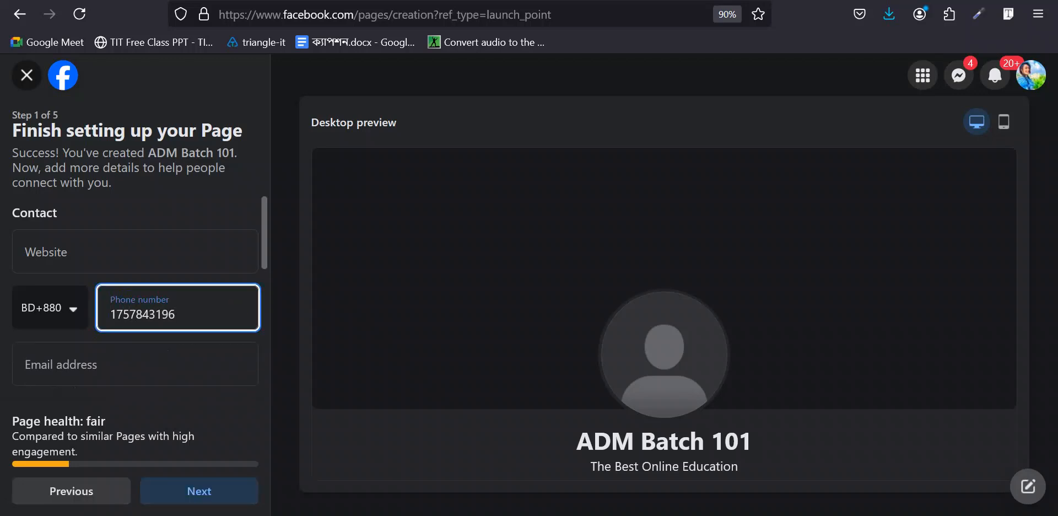
pyautogui.click(47, 336)
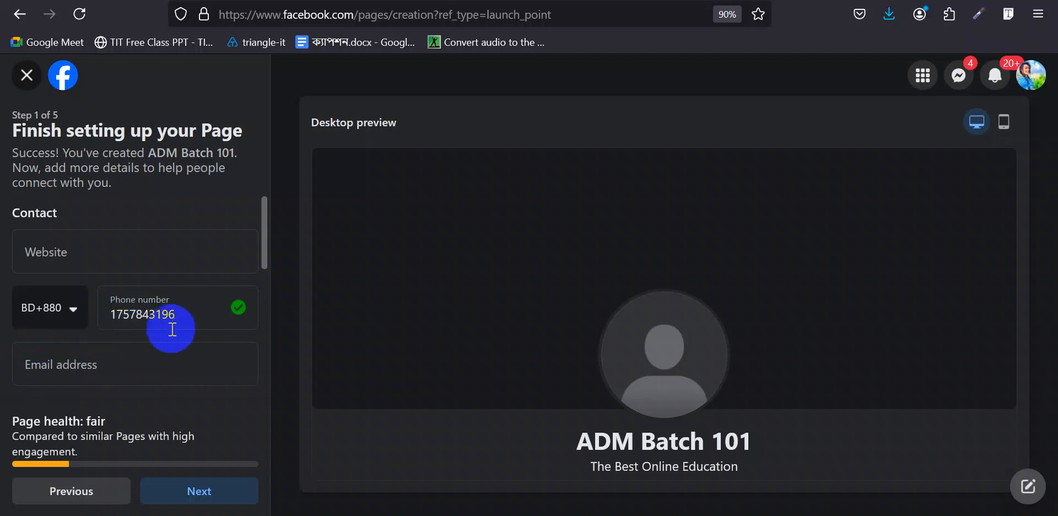
pyautogui.click(104, 366)
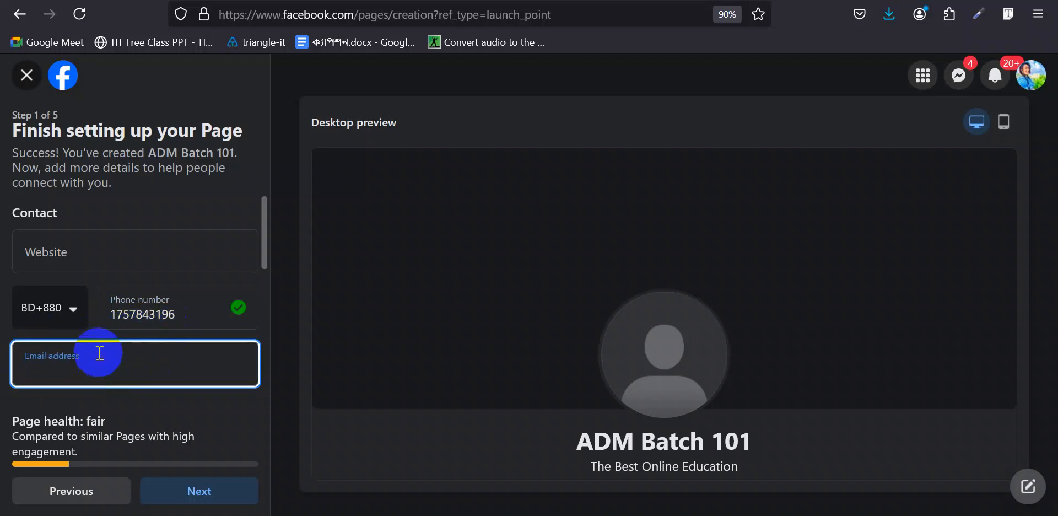
pyautogui.scroll(-3, 93, 325)
pyautogui.scroll(2, 92, 326)
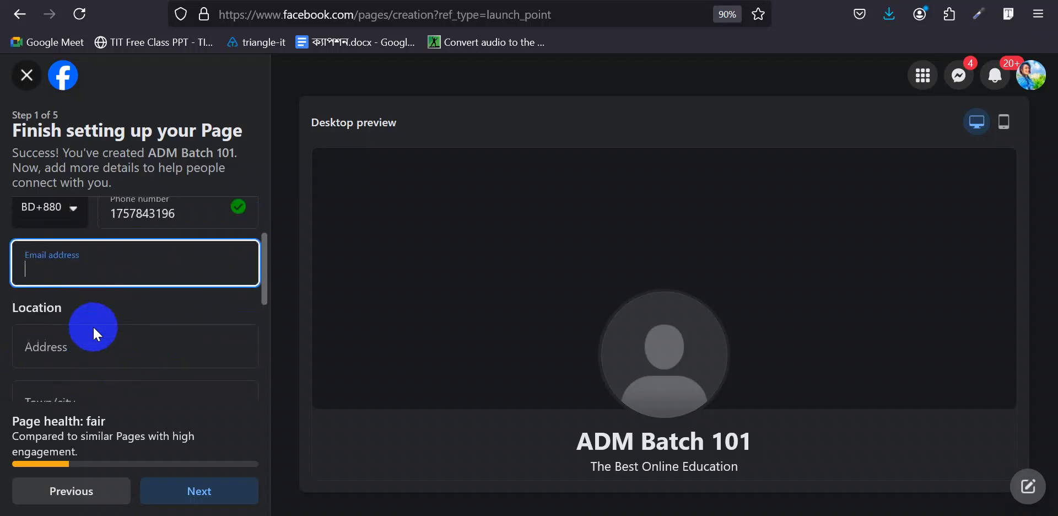
pyautogui.click(108, 341)
pyautogui.scroll(-2, 77, 358)
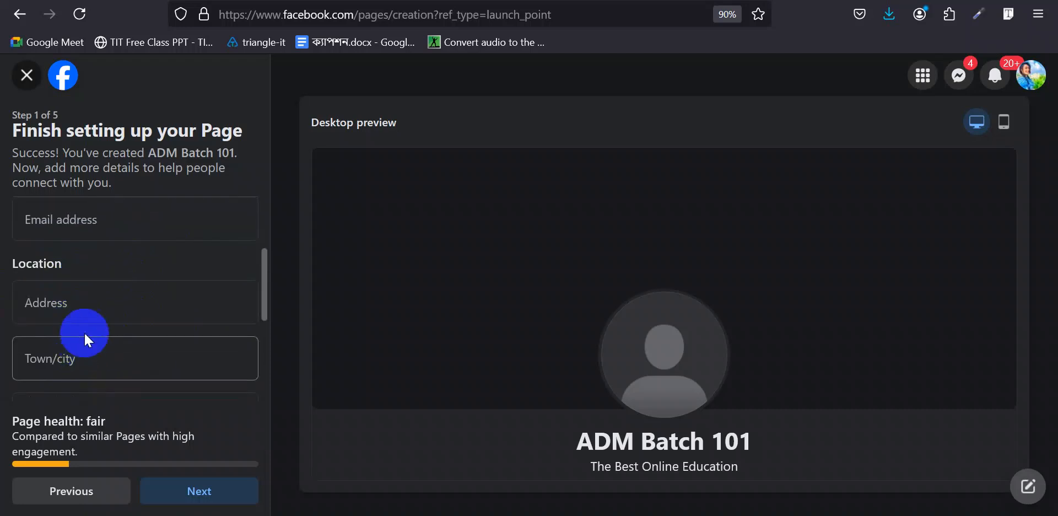
pyautogui.click(89, 308)
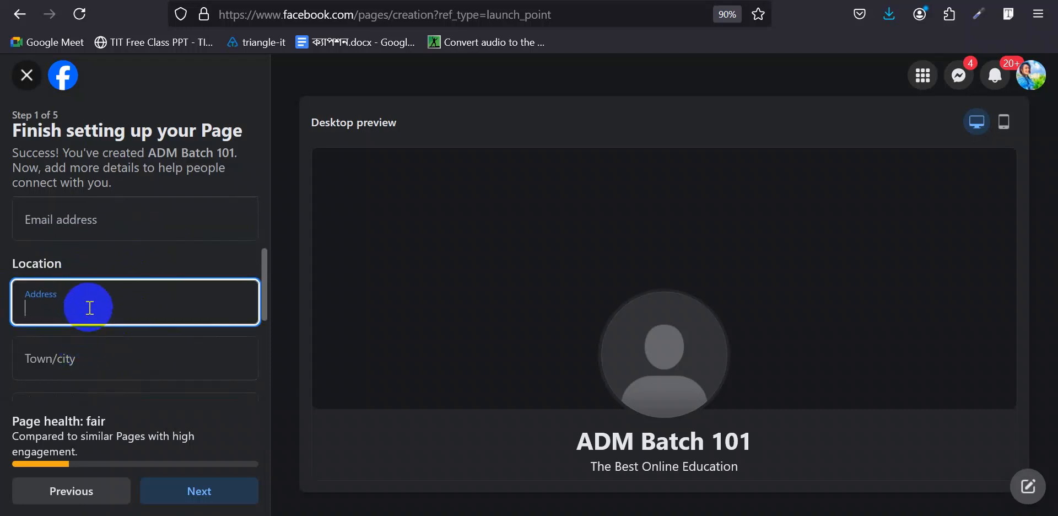
pyautogui.scroll(-2, 88, 306)
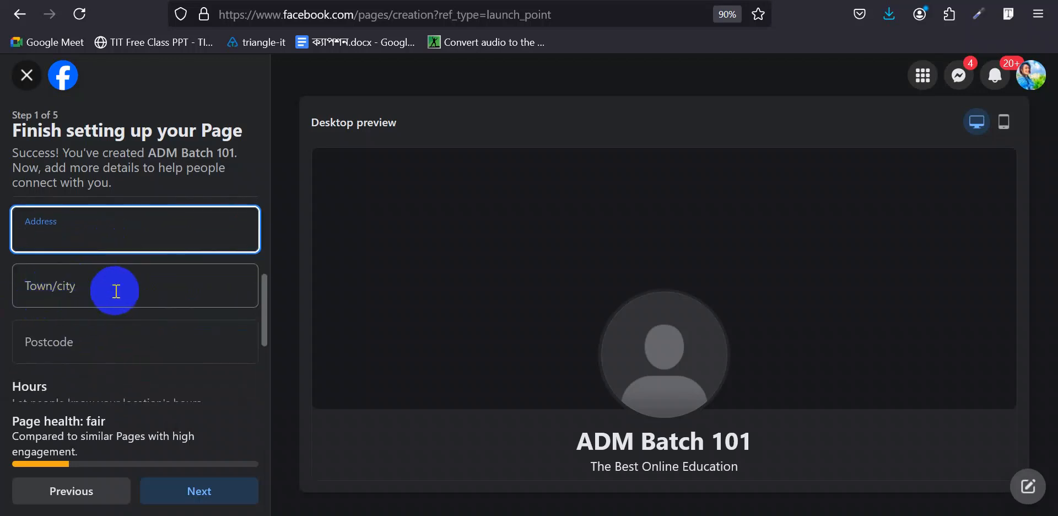
pyautogui.scroll(-2, 115, 291)
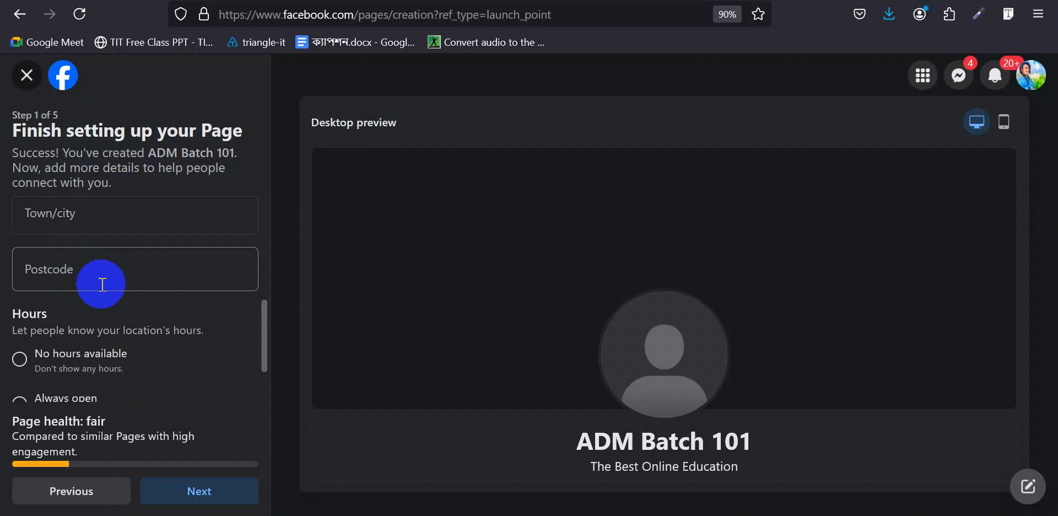
pyautogui.scroll(-2, 100, 277)
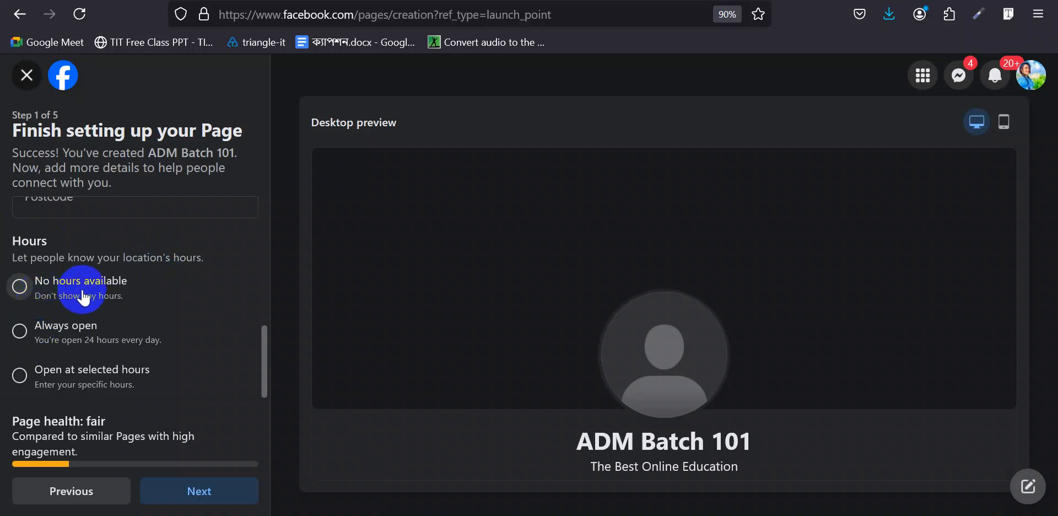
pyautogui.scroll(-1, 83, 298)
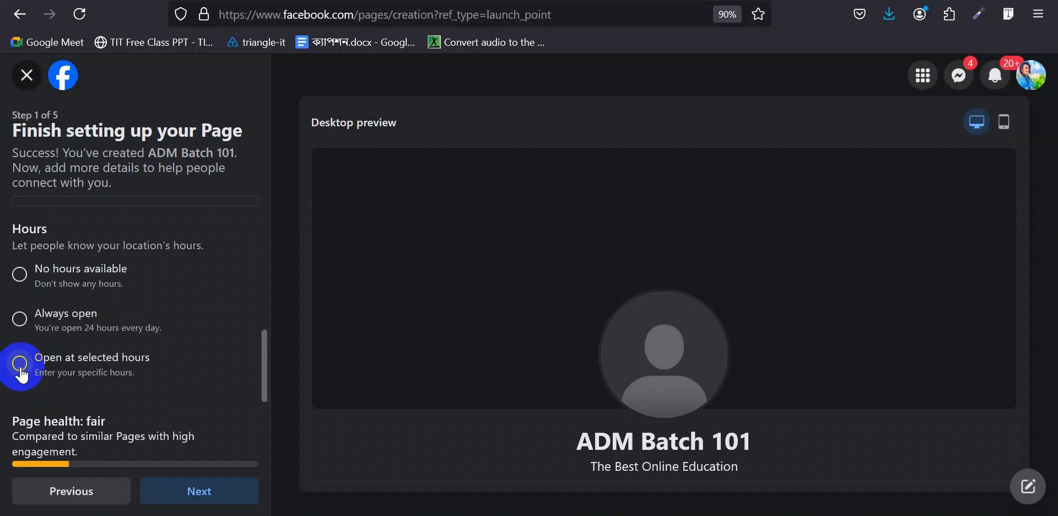
# - Dismiss the Selected hours dialog and set the Page's hours to Always open
pyautogui.click(20, 365)
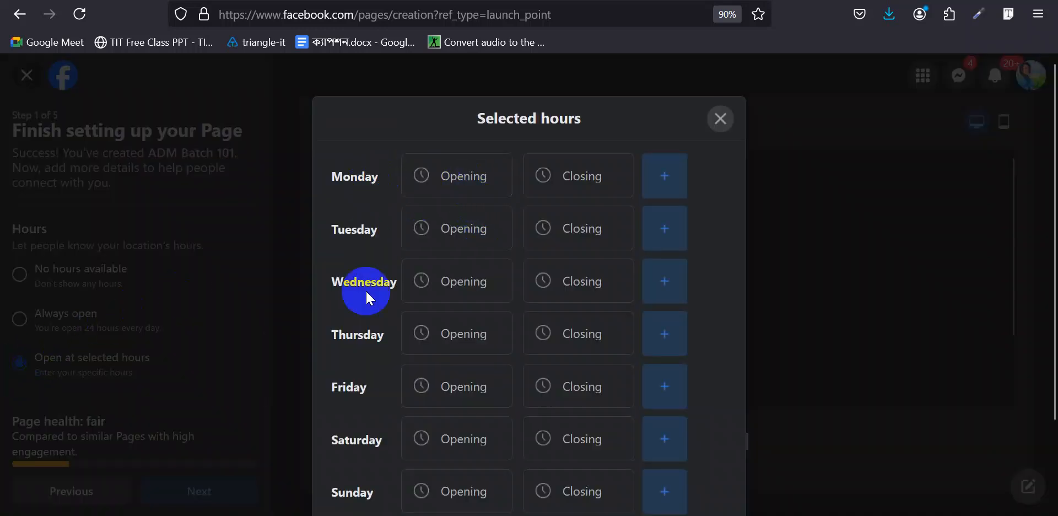
pyautogui.scroll(-2, 499, 273)
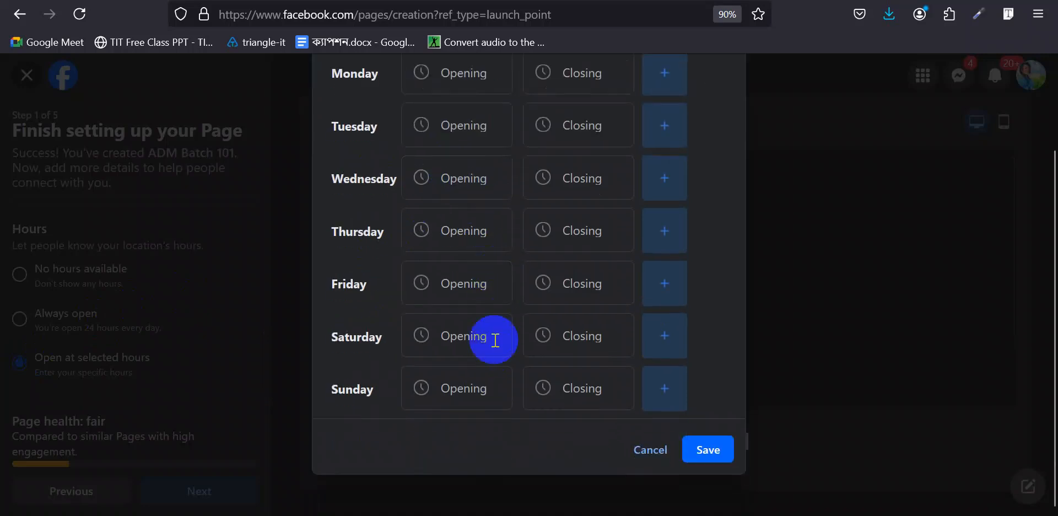
pyautogui.scroll(2, 491, 259)
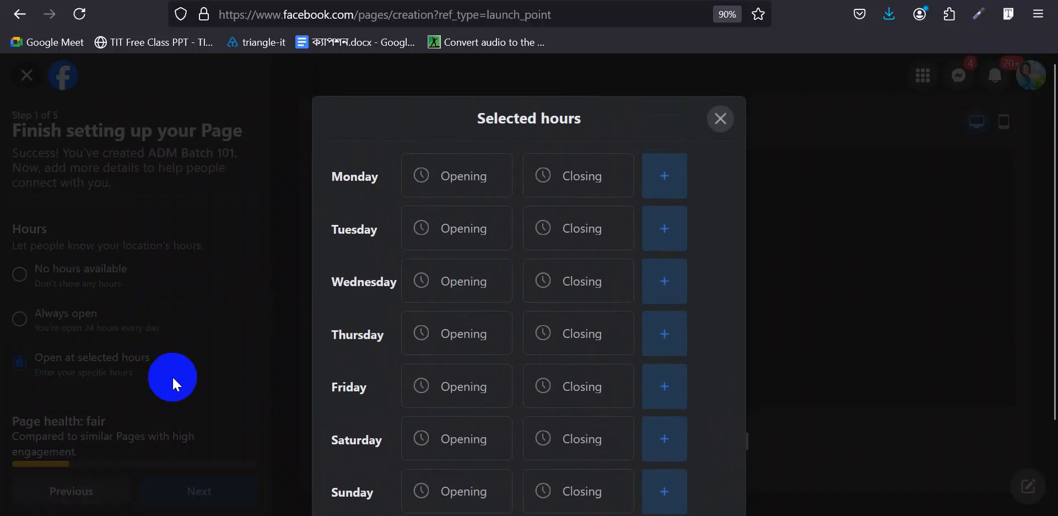
pyautogui.click(722, 121)
pyautogui.click(22, 321)
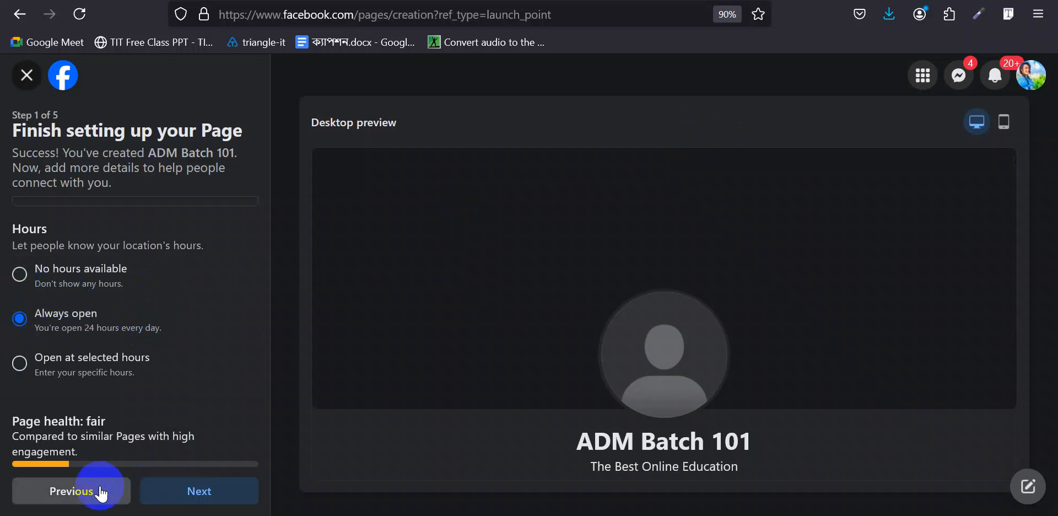
# - Advance to step 2, Customise your Page, and look over the profile and cover photo options
pyautogui.click(217, 490)
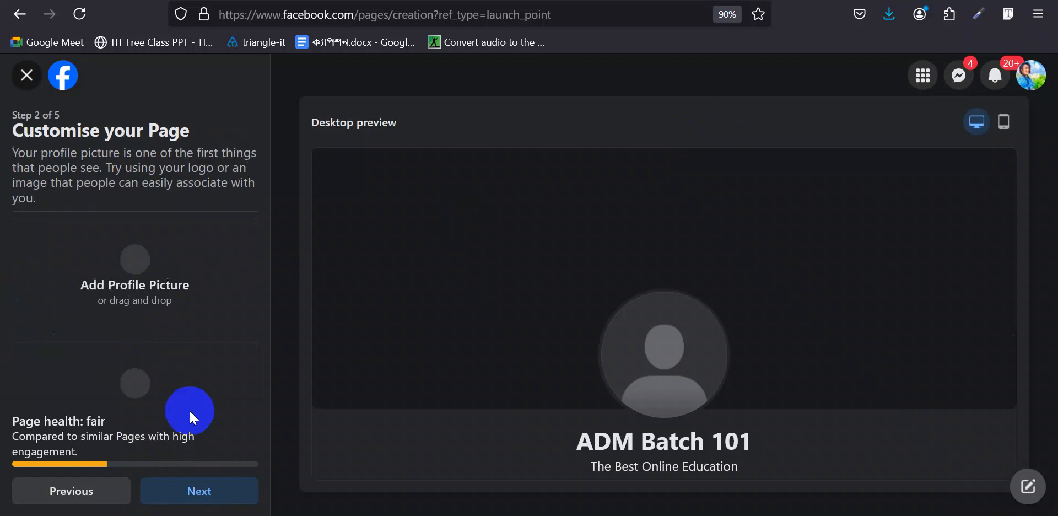
pyautogui.scroll(-3, 174, 246)
pyautogui.scroll(-1, 174, 247)
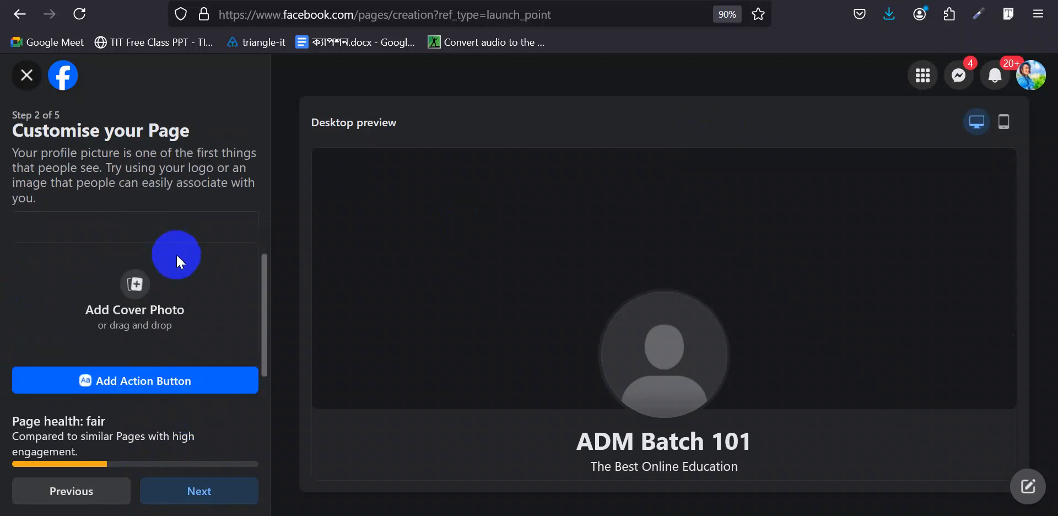
pyautogui.scroll(2, 58, 274)
pyautogui.scroll(-2, 77, 287)
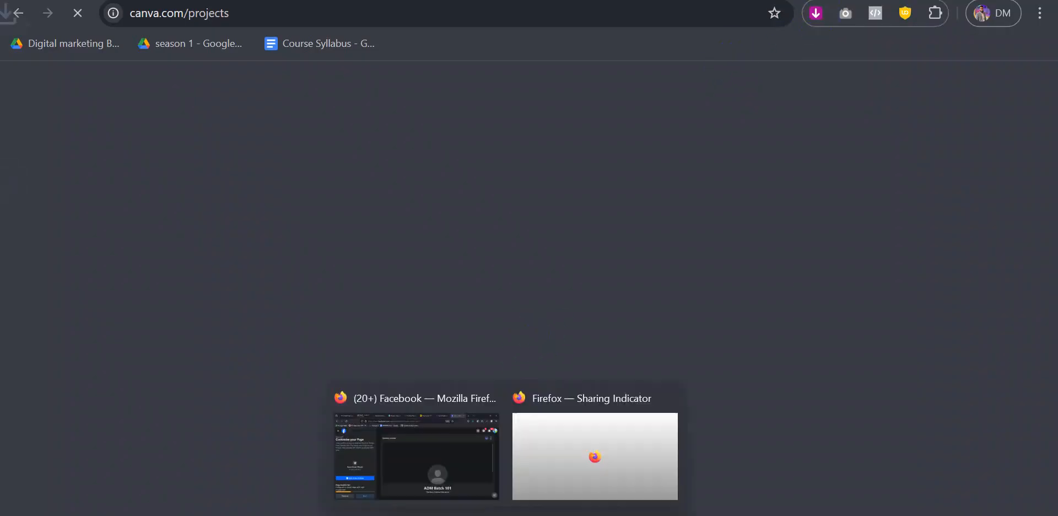
# - Start a new 500 × 500 px Logo design from a 'logo' search
pyautogui.moveTo(504, 513)
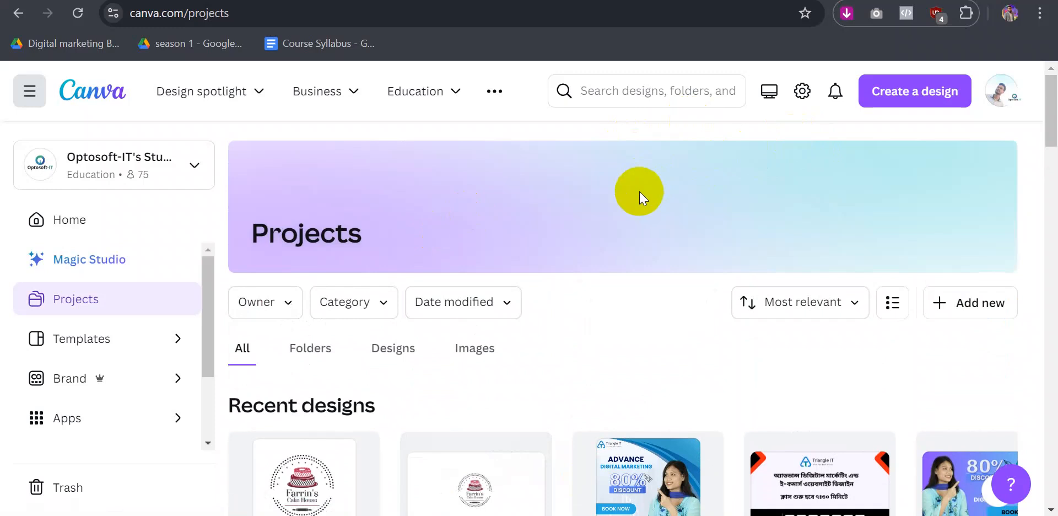
pyautogui.click(909, 95)
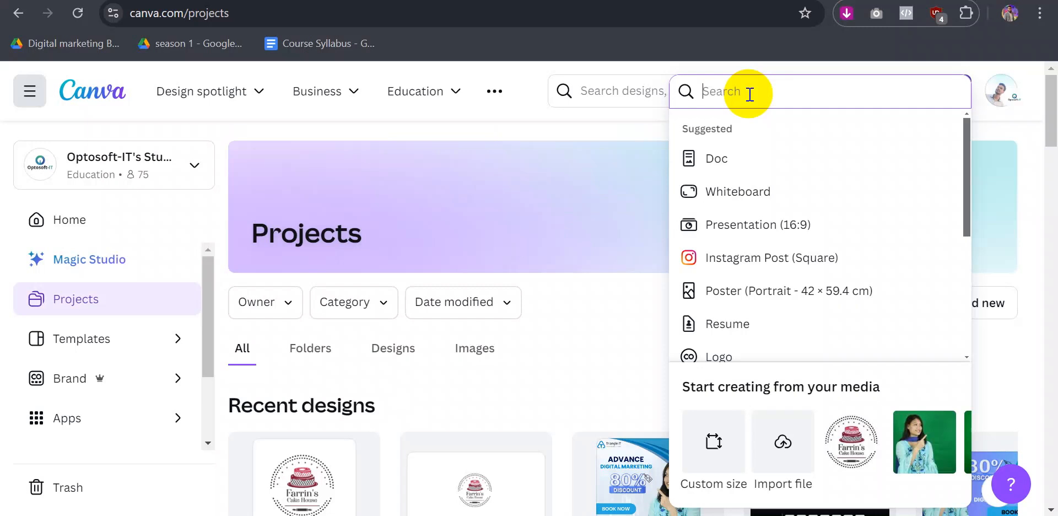
pyautogui.write('log')
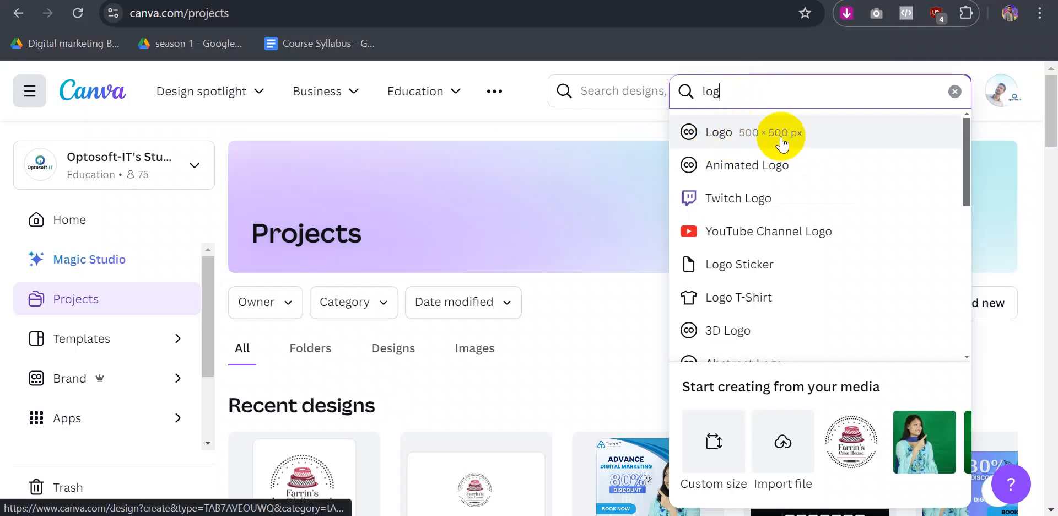
pyautogui.click(750, 134)
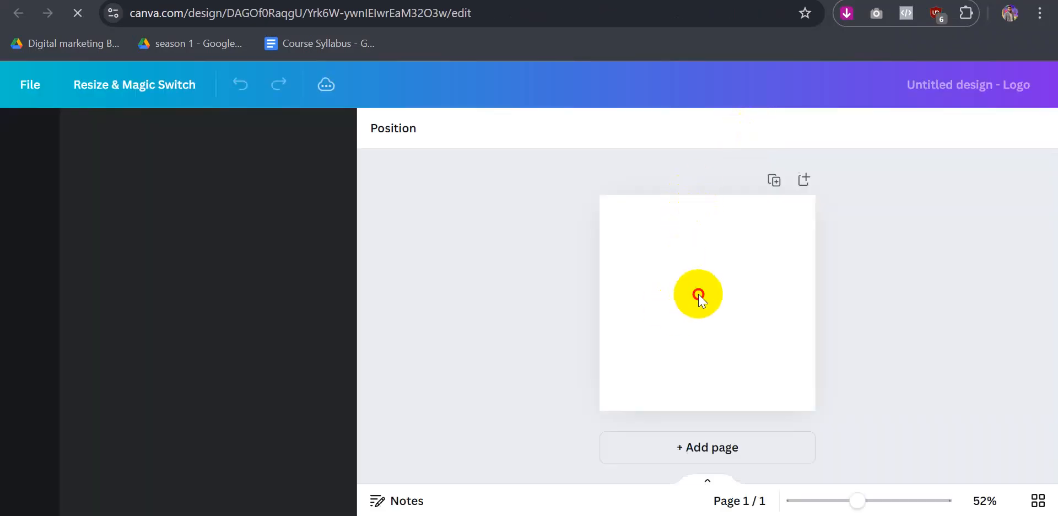
# - Browse the Logo templates and apply the circular Wardiere University template
pyautogui.click(698, 295)
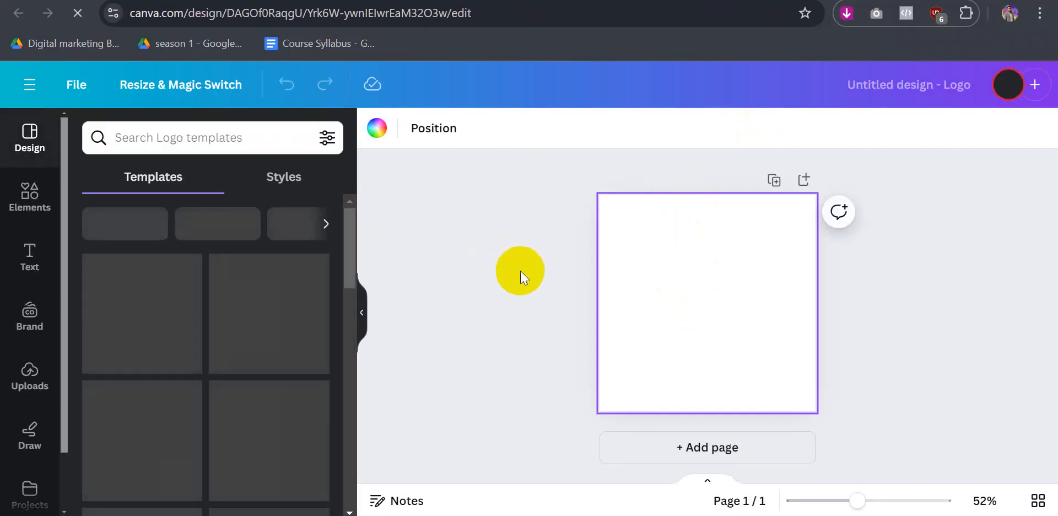
pyautogui.click(212, 231)
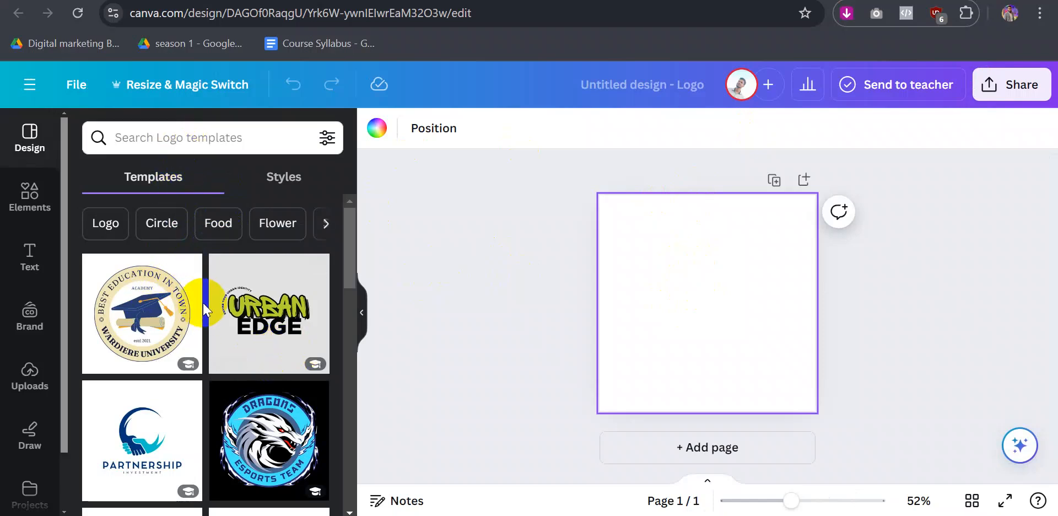
pyautogui.scroll(-3, 212, 331)
pyautogui.scroll(2, 248, 342)
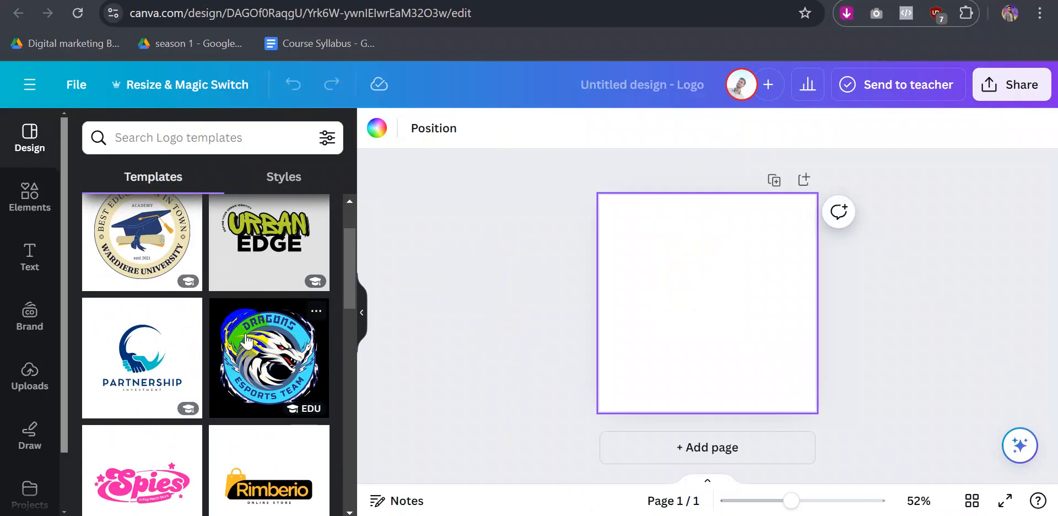
pyautogui.scroll(-5, 237, 331)
pyautogui.scroll(-3, 246, 338)
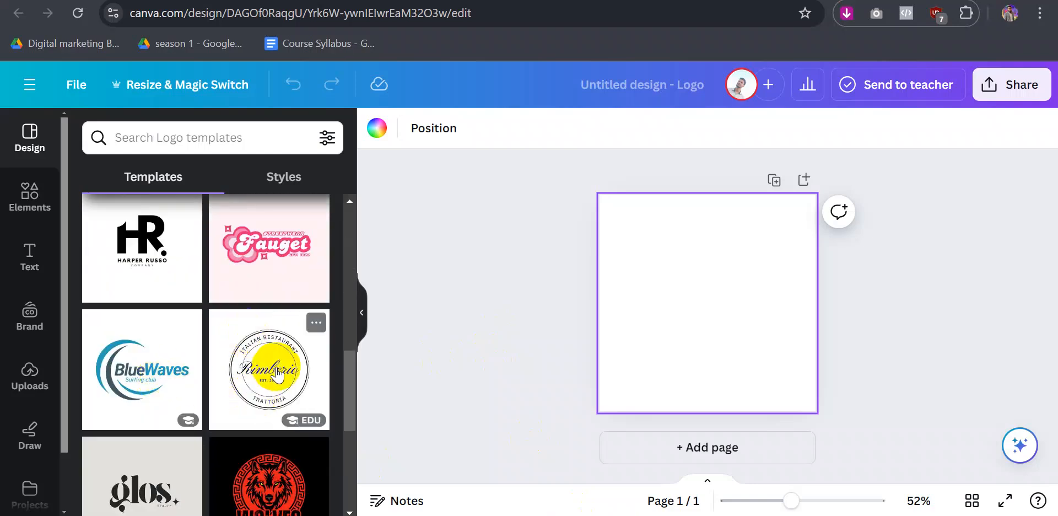
pyautogui.scroll(3, 267, 358)
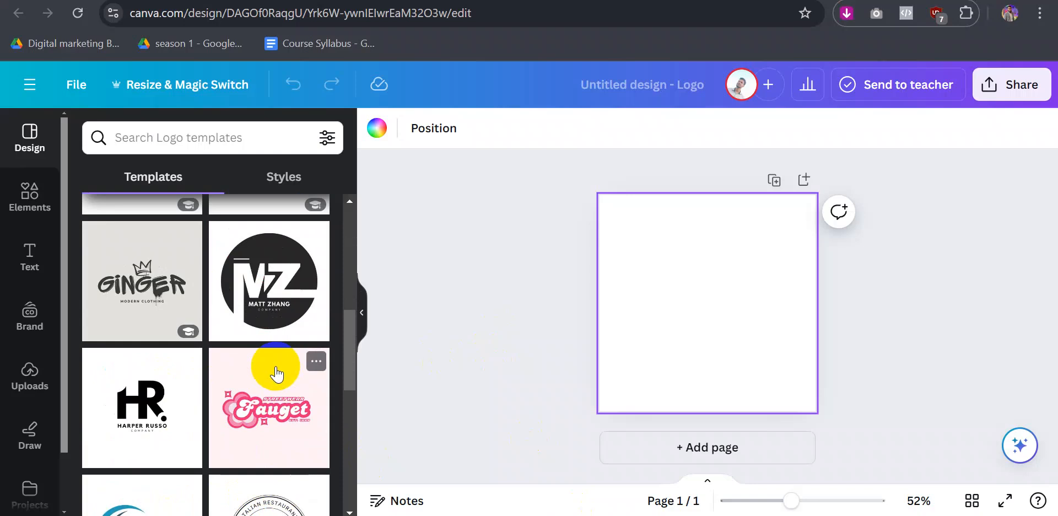
pyautogui.scroll(5, 276, 374)
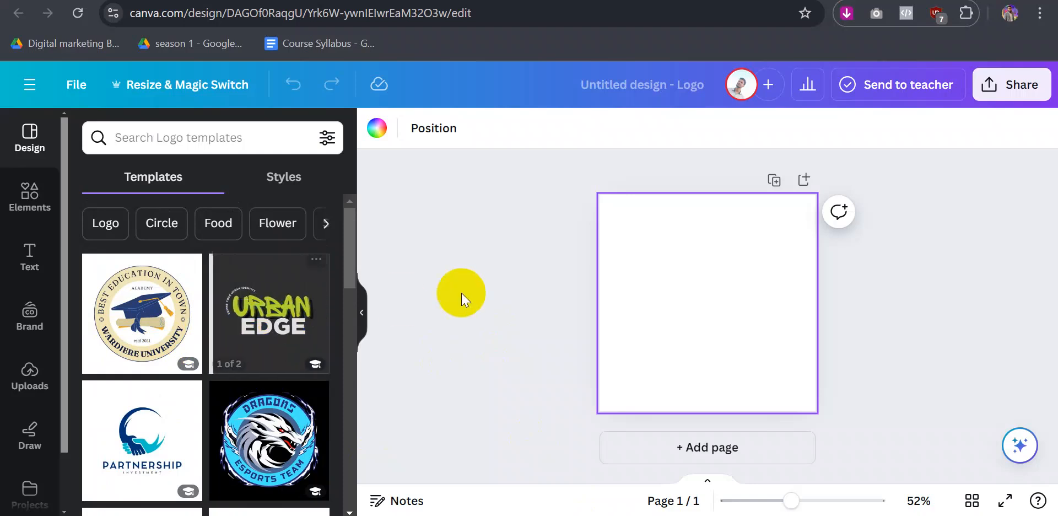
pyautogui.click(271, 177)
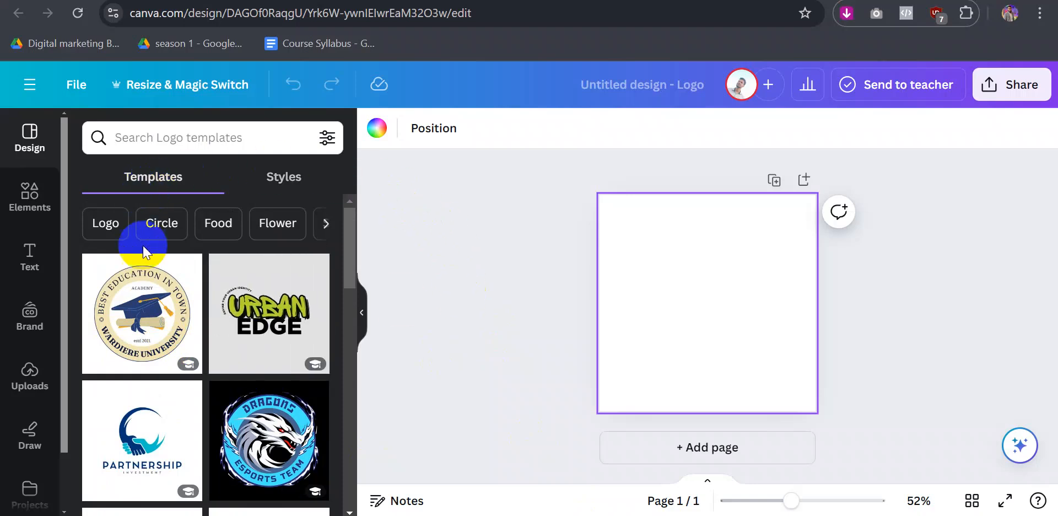
pyautogui.click(136, 304)
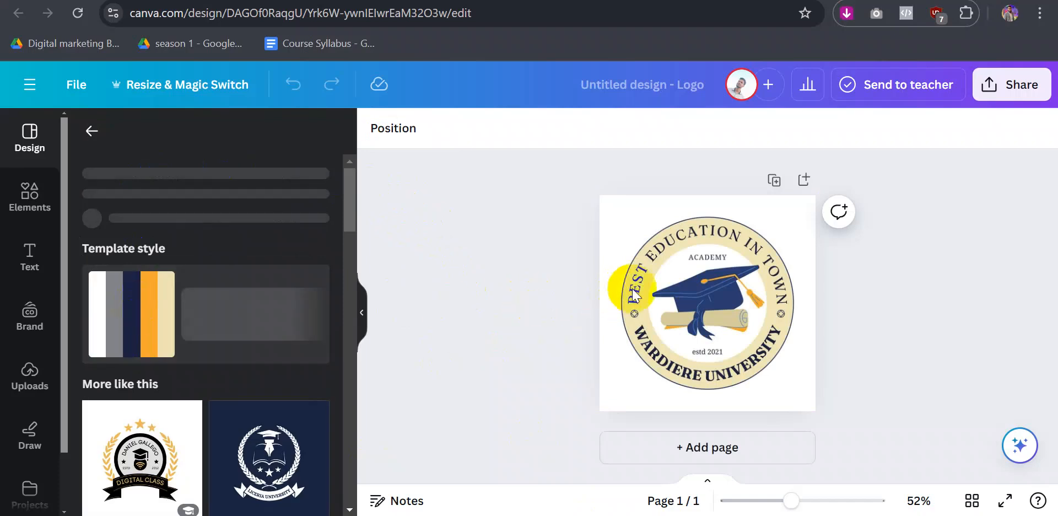
# - Select the logo on the page and bring the video call window forward
pyautogui.click(643, 273)
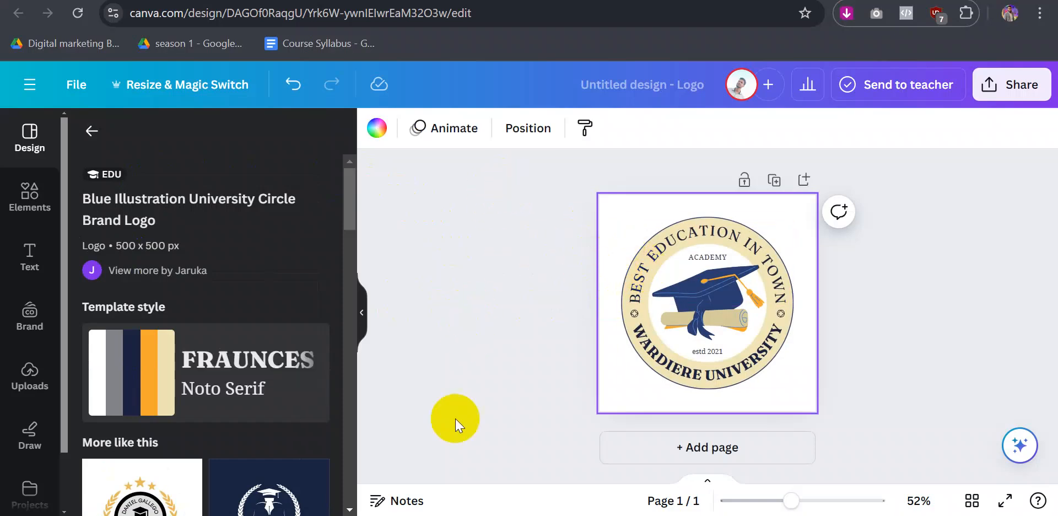
pyautogui.moveTo(506, 515)
pyautogui.click(452, 455)
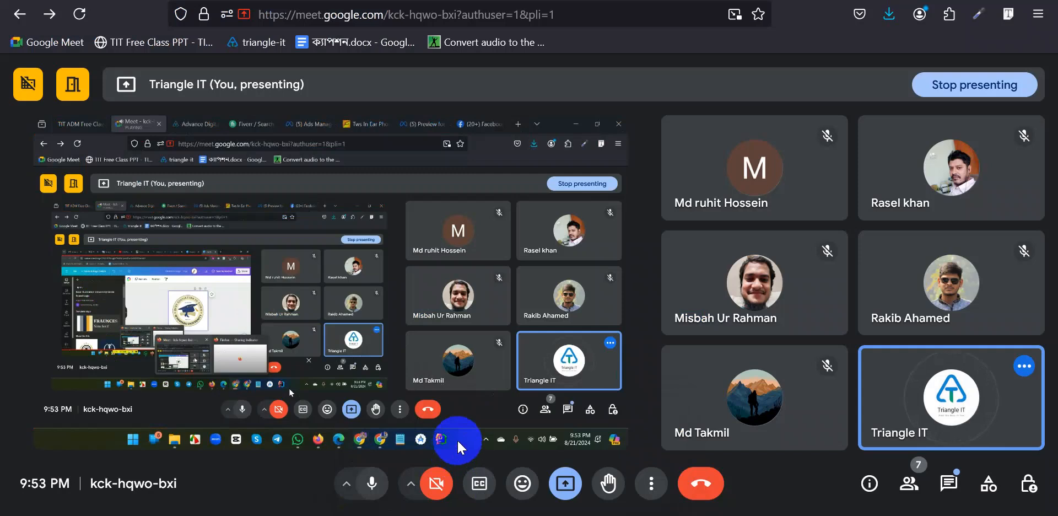
# - Select and copy the page name ADM Batch 101 and its tagline from the Facebook Page preview
pyautogui.click(401, 1)
pyautogui.moveTo(566, 433); pyautogui.dragTo(614, 453)
pyautogui.rightClick(613, 453)
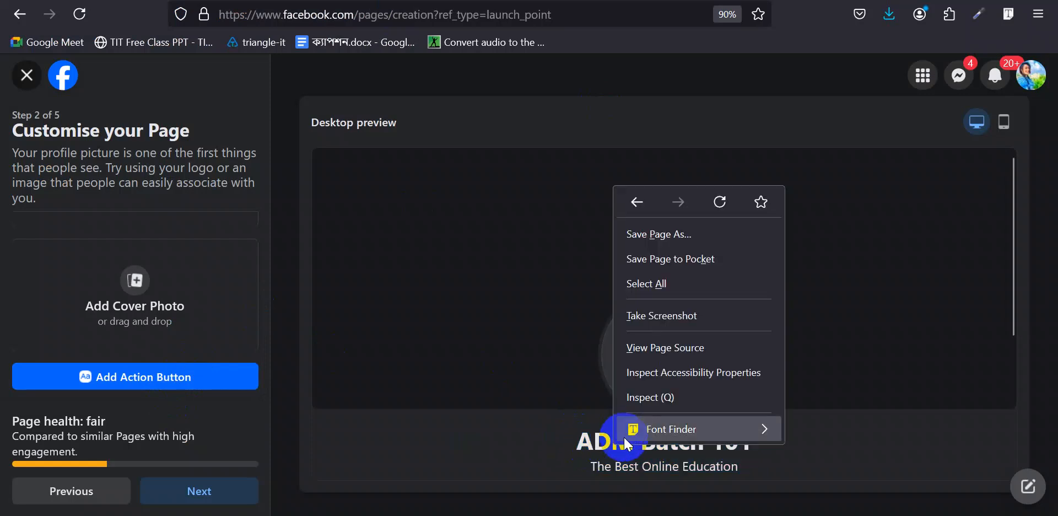
pyautogui.click(609, 449)
pyautogui.moveTo(741, 467); pyautogui.dragTo(570, 447)
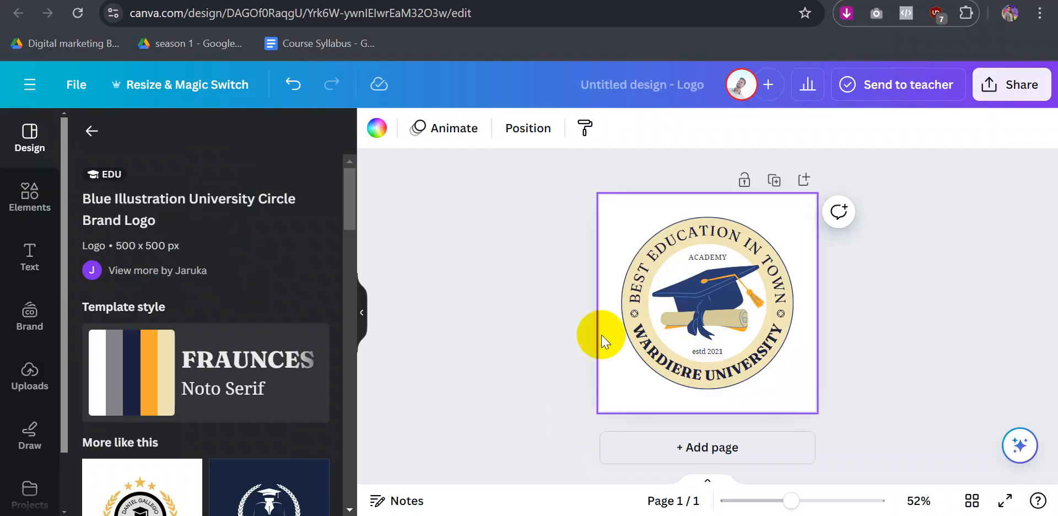
# - Paste the copied Facebook Page details into the curved BEST EDUCATION IN TOWN rim text
pyautogui.click(654, 251)
pyautogui.doubleClick(654, 251)
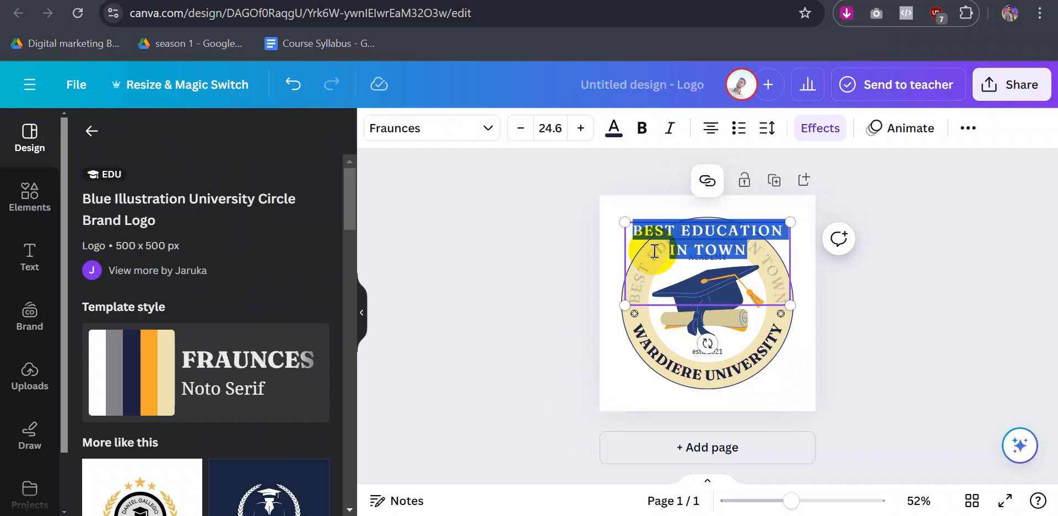
pyautogui.hotkey('ctrl', 'v')
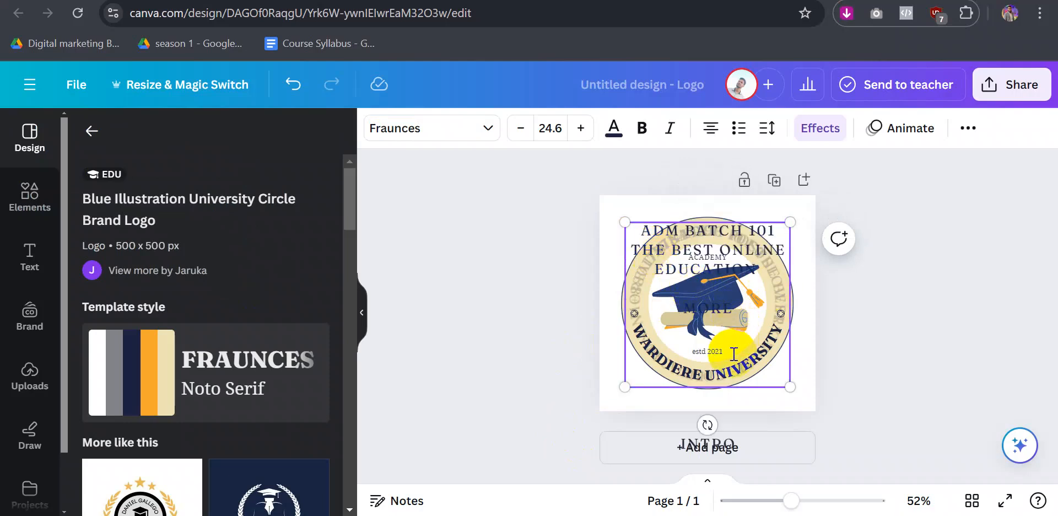
pyautogui.hotkey('ctrl', 'a')
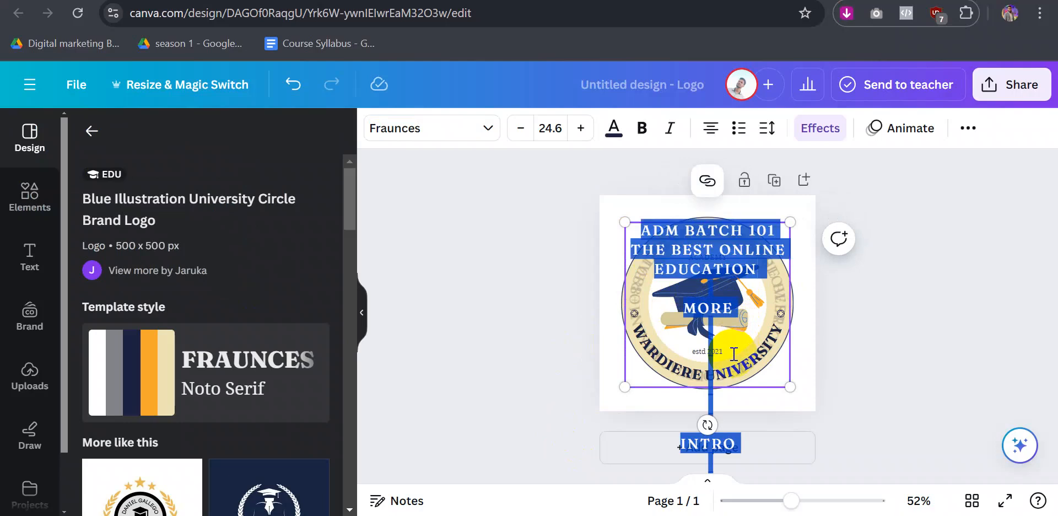
pyautogui.press('BackSpace')
pyautogui.hotkey('ctrl', 'z')
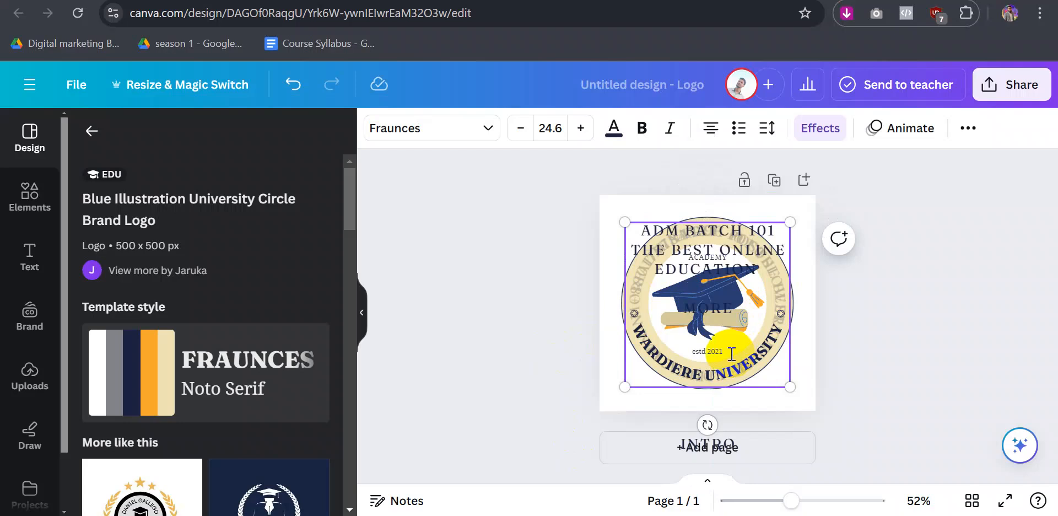
# - Trim the MORE line, blank lines and THE BEST ONLINE EDUCATION from the pasted rim text
pyautogui.moveTo(653, 324); pyautogui.dragTo(643, 283)
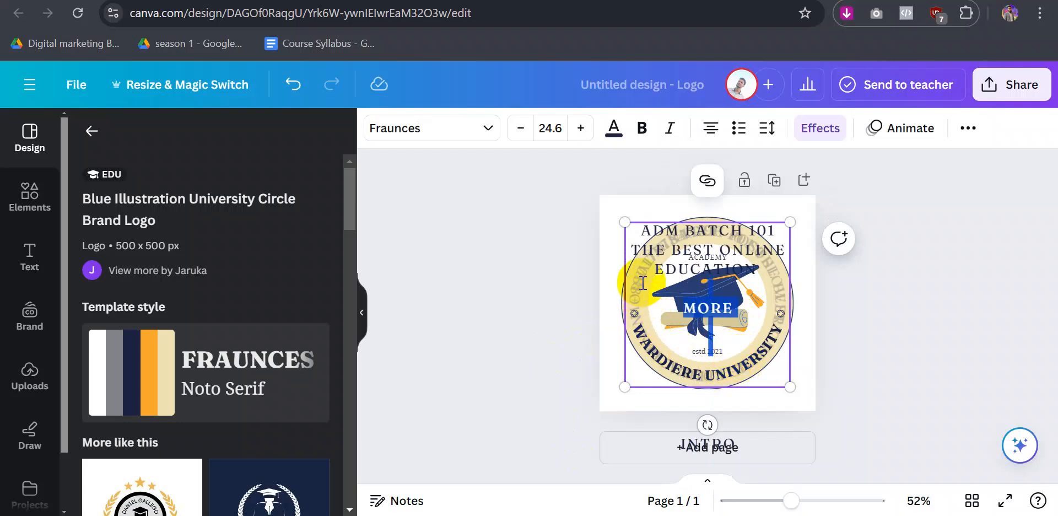
pyautogui.press('BackSpace')
pyautogui.press('BackSpace')
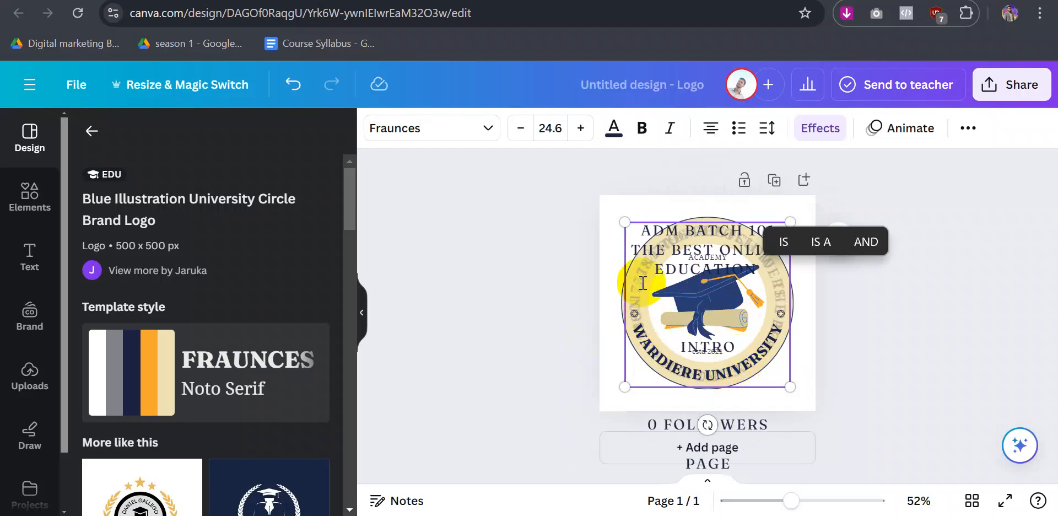
pyautogui.press('BackSpace')
pyautogui.press('BackSpace')
pyautogui.press('BackSpace')
pyautogui.press('BackSpace')
pyautogui.press('BackSpace')
pyautogui.press('BackSpace')
pyautogui.press('BackSpace')
pyautogui.press('BackSpace')
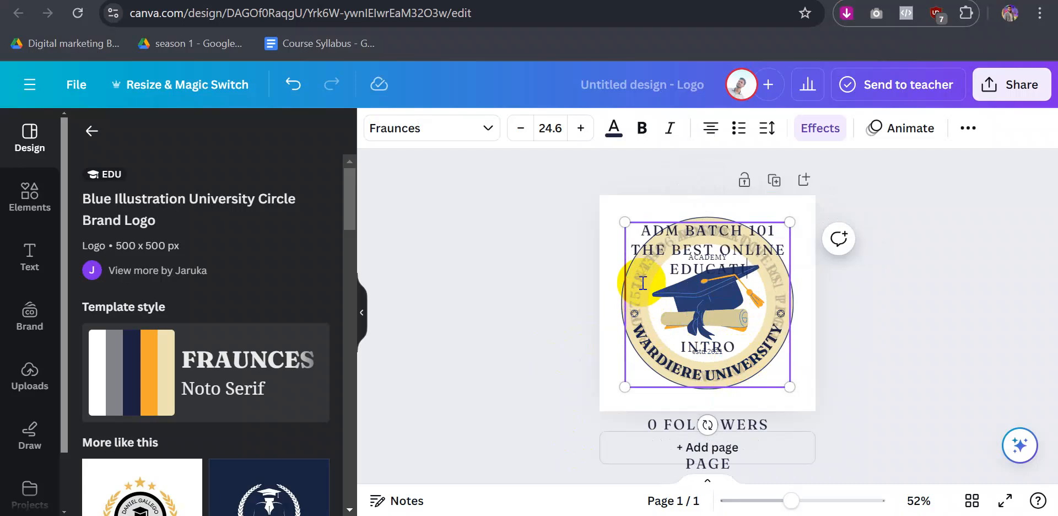
pyautogui.press('BackSpace')
pyautogui.press('BackSpace')
pyautogui.press('BackSpace')
pyautogui.press('BackSpace')
pyautogui.press('BackSpace')
pyautogui.press('BackSpace')
pyautogui.press('BackSpace')
pyautogui.press('BackSpace')
pyautogui.press('BackSpace')
pyautogui.press('BackSpace')
pyautogui.press('BackSpace')
pyautogui.press('BackSpace')
pyautogui.press('BackSpace')
pyautogui.press('BackSpace')
pyautogui.press('BackSpace')
pyautogui.press('BackSpace')
pyautogui.press('BackSpace')
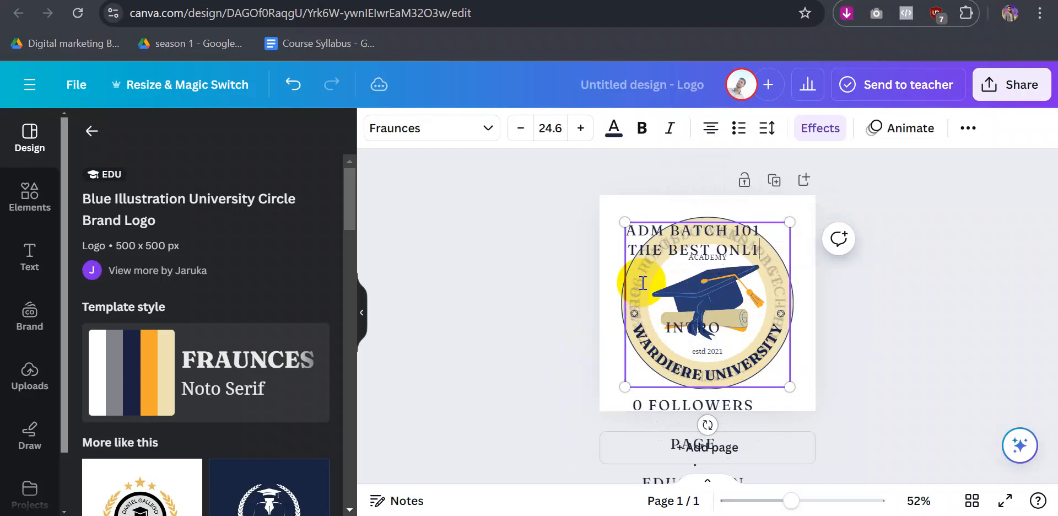
pyautogui.press('BackSpace')
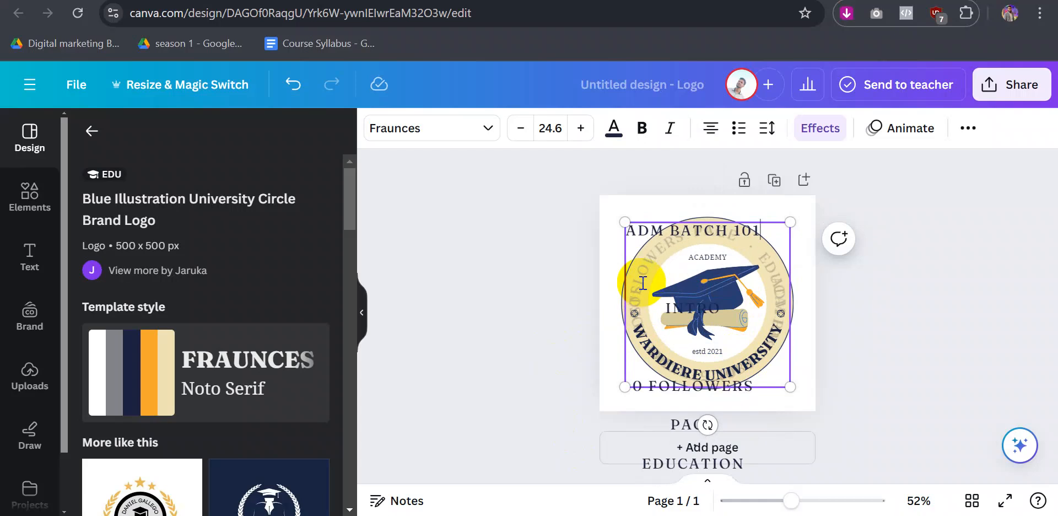
pyautogui.click(524, 276)
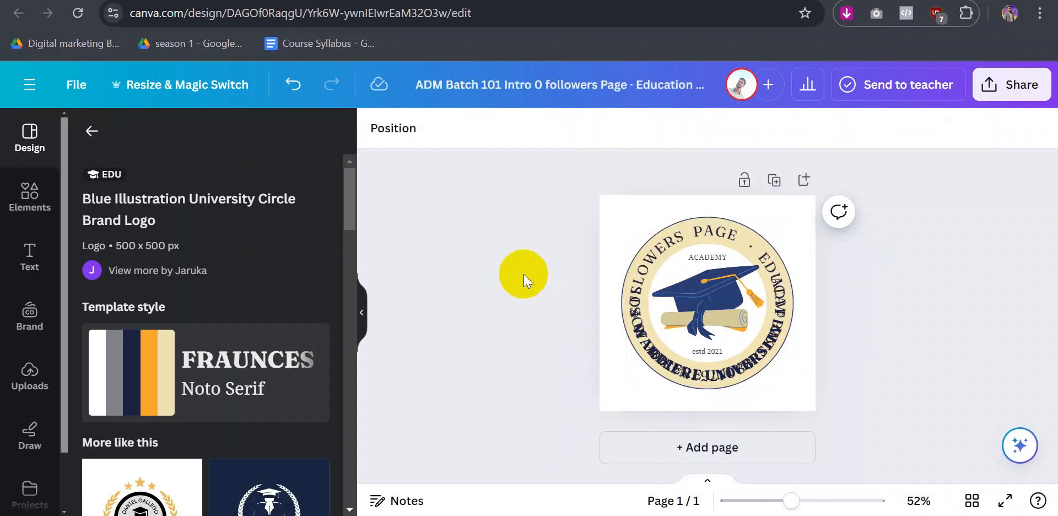
# - Reselect the curved text ring, undoing an accidental deletion of it
pyautogui.click(671, 372)
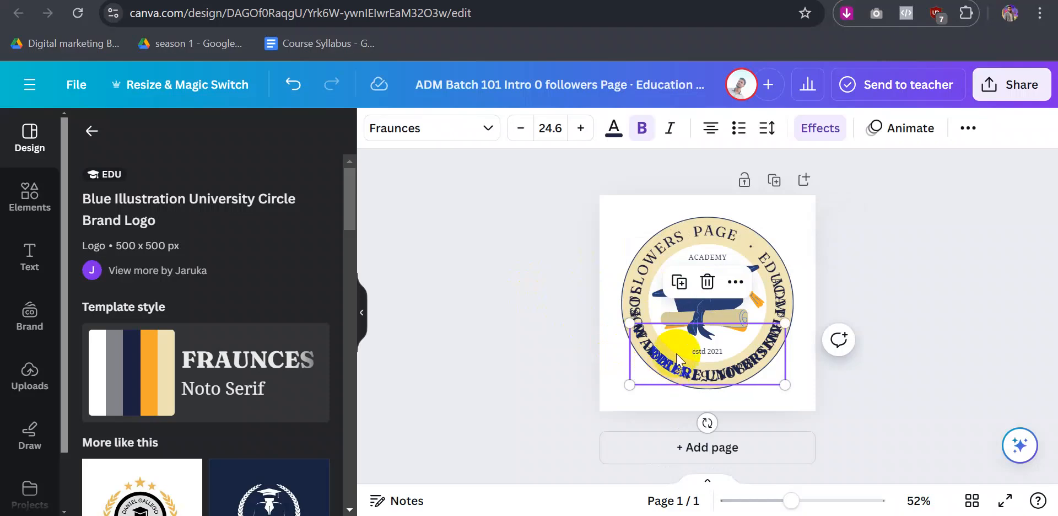
pyautogui.click(858, 264)
pyautogui.click(783, 340)
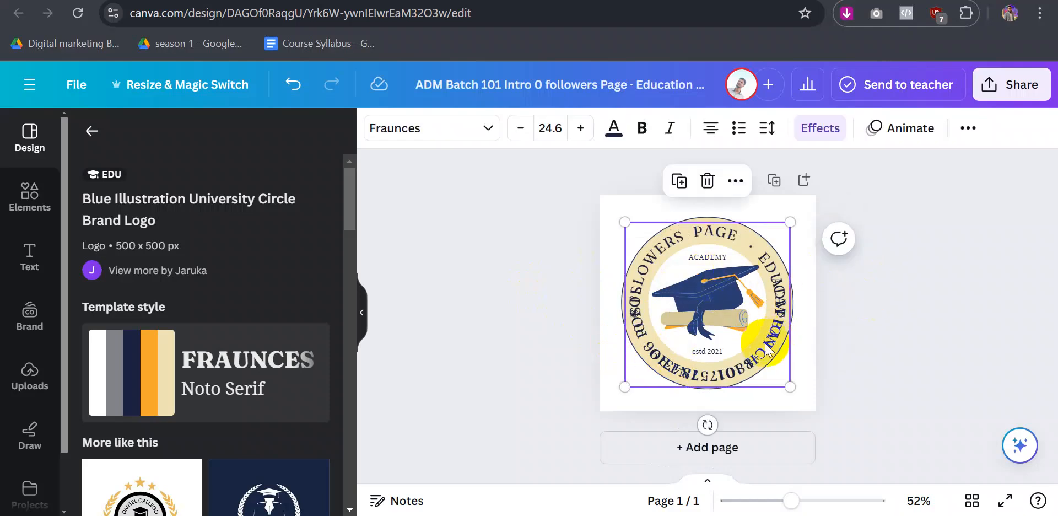
pyautogui.click(705, 181)
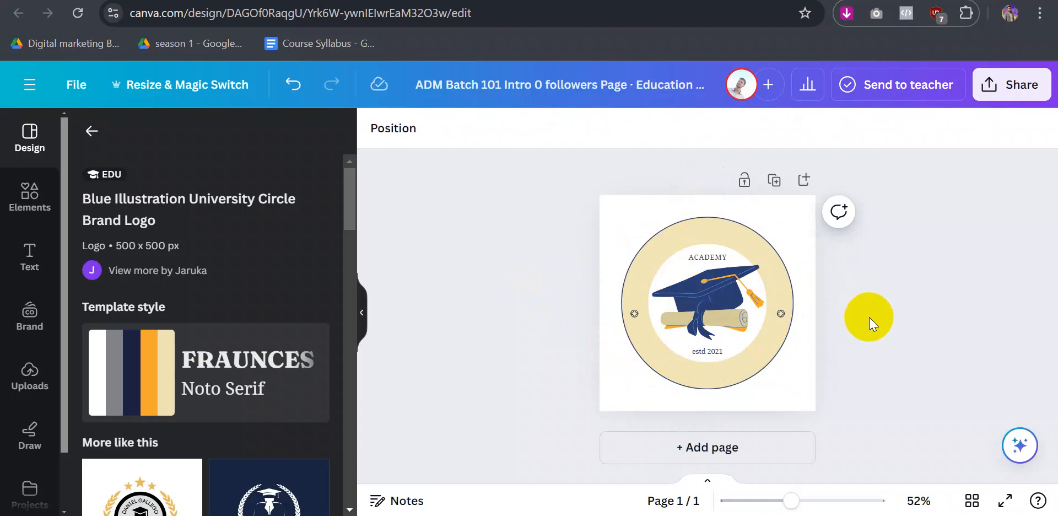
pyautogui.hotkey('ctrl', 'z')
pyautogui.hotkey('ctrl', 'z')
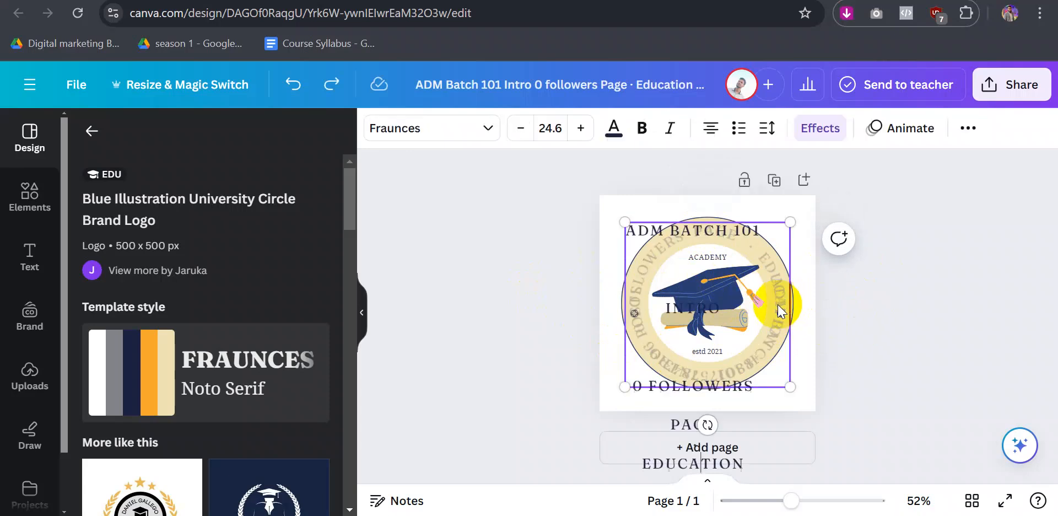
# - Reopen the curved rim text for editing with all its wording selected
pyautogui.hotkey('ctrl', 'a')
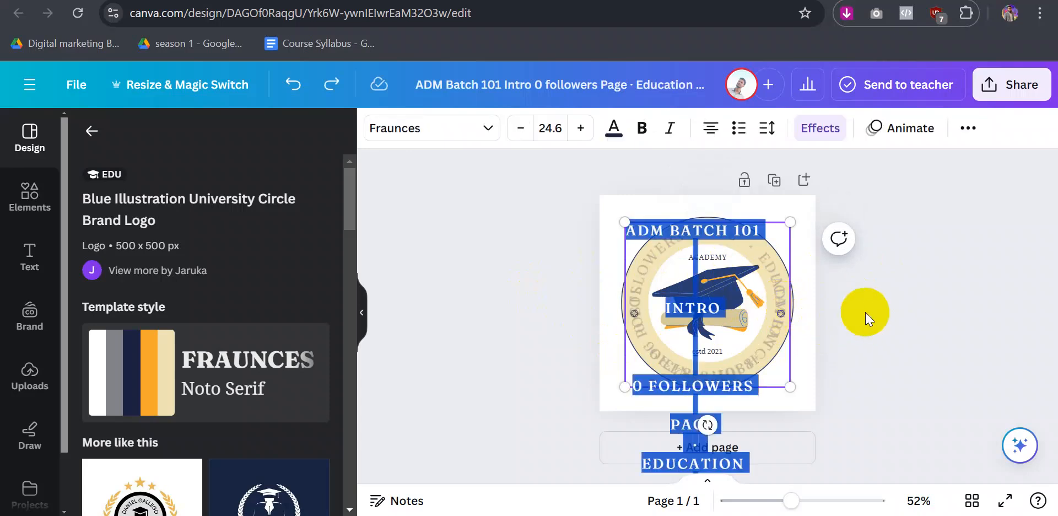
pyautogui.hotkey('ctrl', 'v')
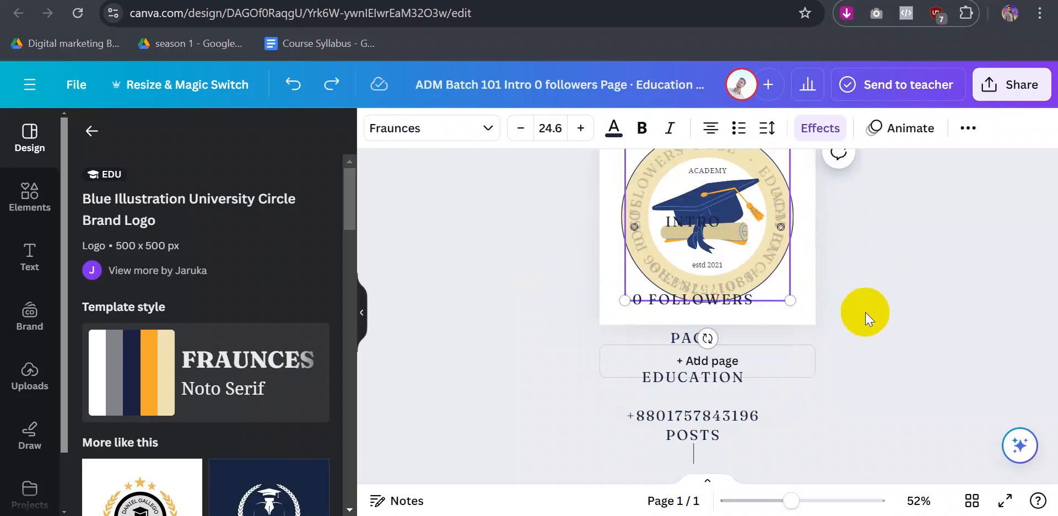
pyautogui.hotkey('ctrl', 'a')
pyautogui.click(866, 311)
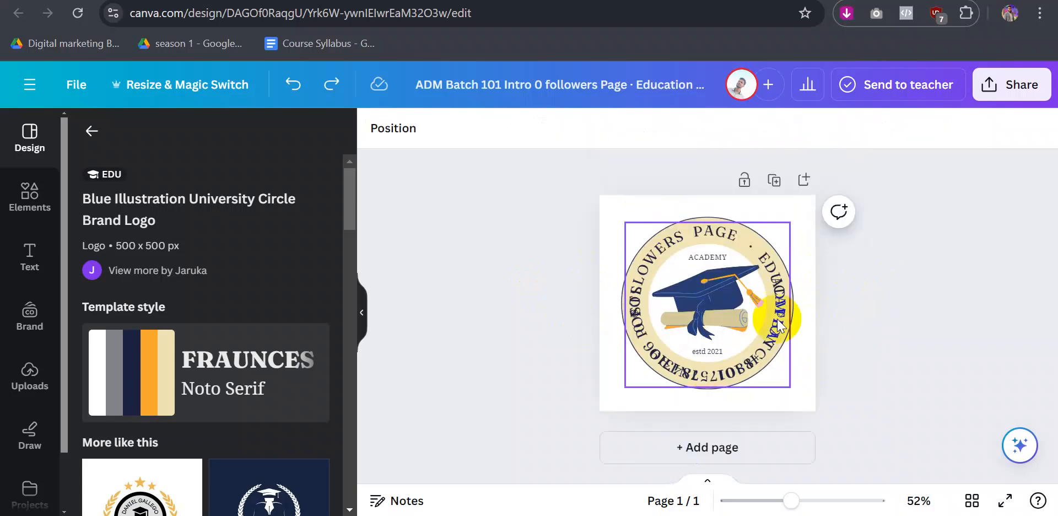
pyautogui.click(775, 341)
pyautogui.click(774, 340)
pyautogui.hotkey('ctrl', 'a')
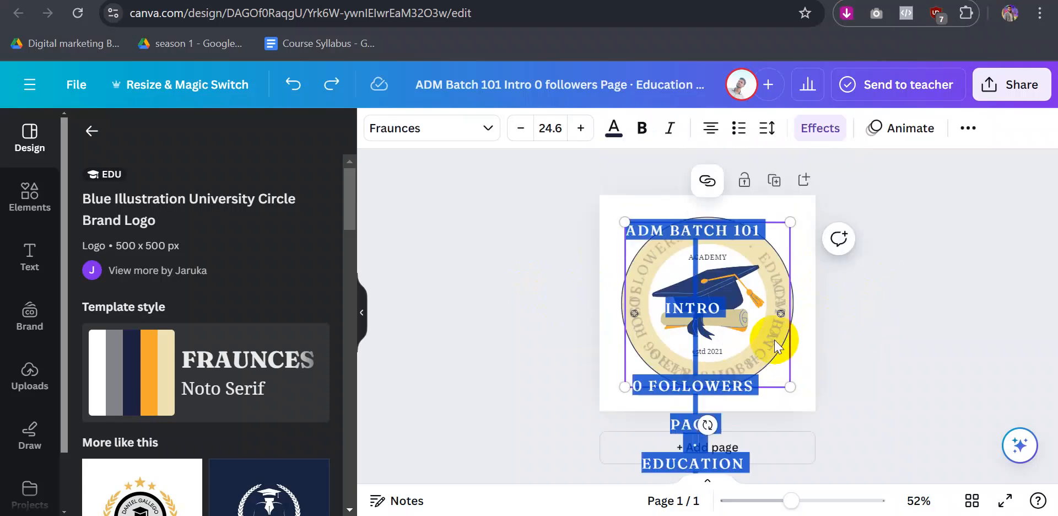
# - Change the rim text to ADM BATCH 101 and place a rotated duplicate at the circle's bottom
pyautogui.write('ADM')
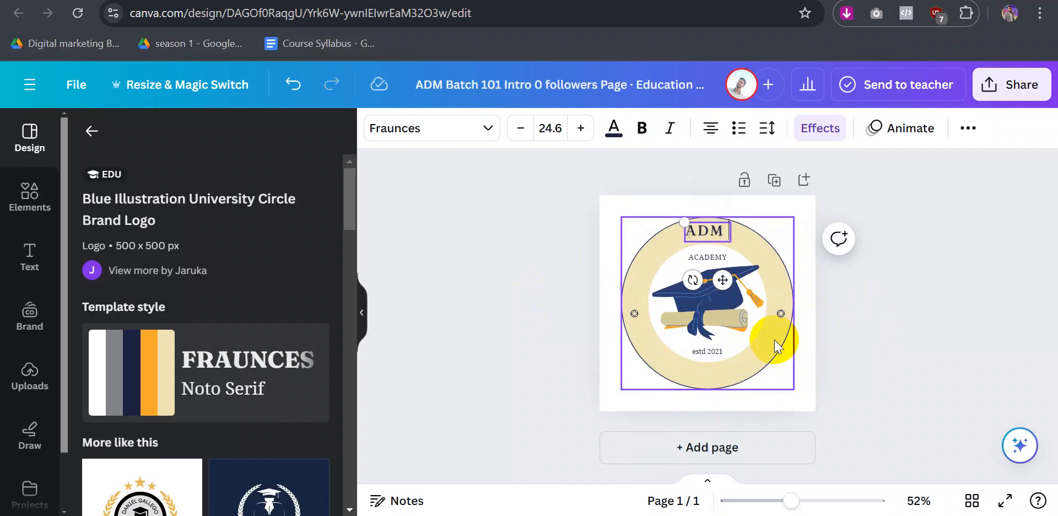
pyautogui.write(' BAT')
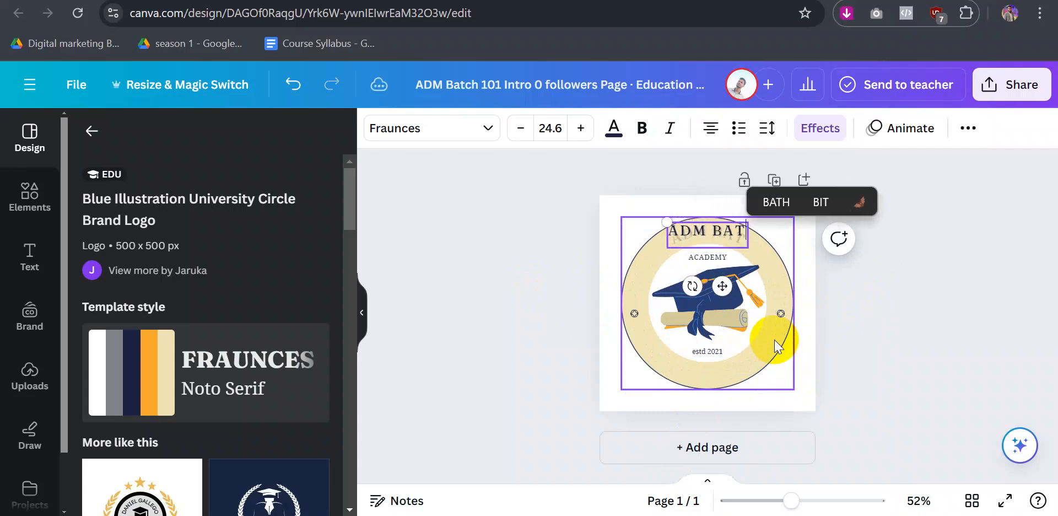
pyautogui.write('CH 101')
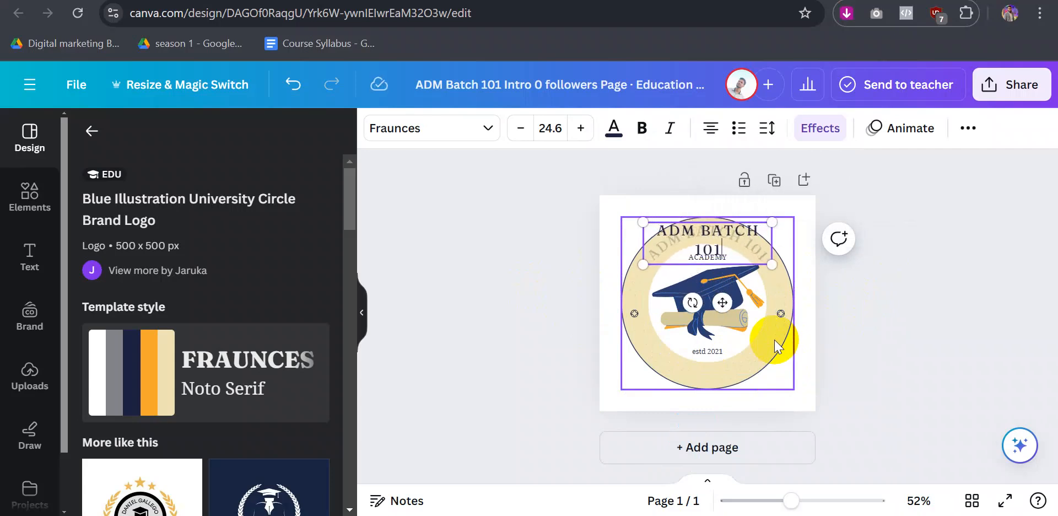
pyautogui.click(913, 324)
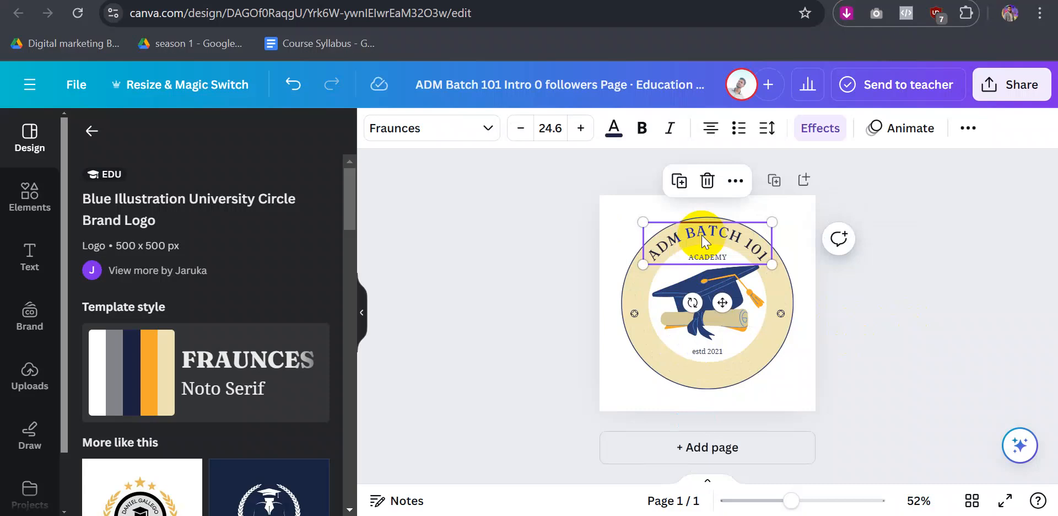
pyautogui.hotkey('ctrl', 'd')
pyautogui.moveTo(721, 262); pyautogui.dragTo(712, 284)
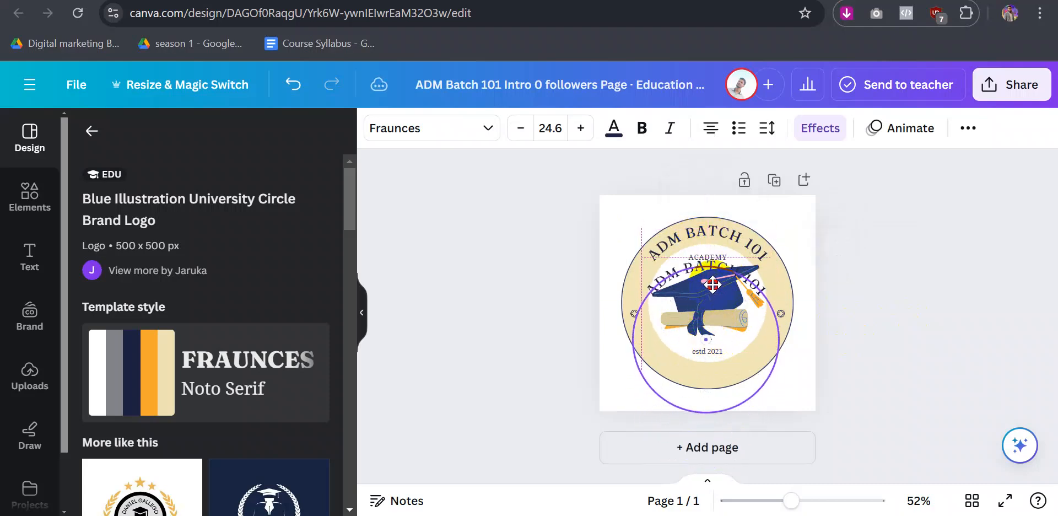
pyautogui.moveTo(706, 339); pyautogui.dragTo(716, 235)
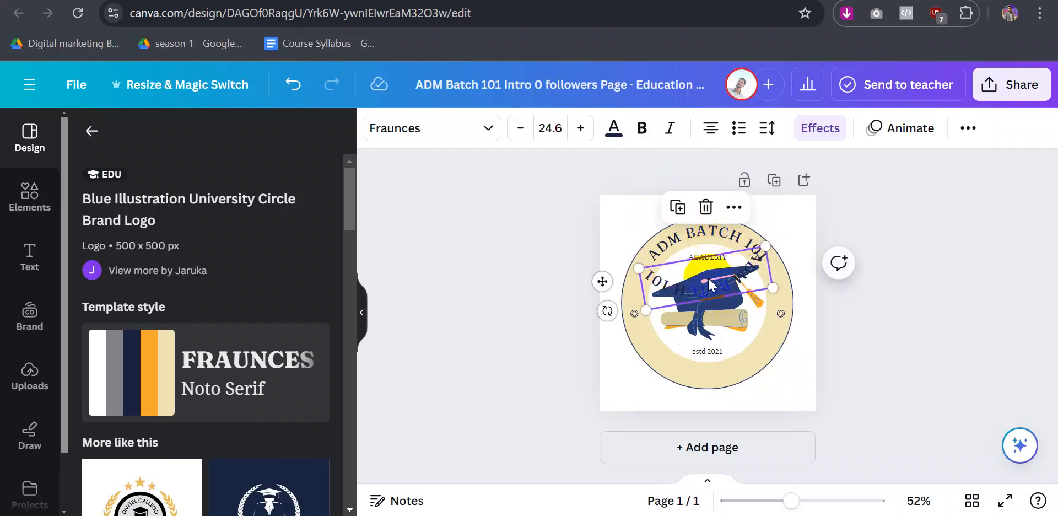
pyautogui.moveTo(706, 278); pyautogui.dragTo(715, 355)
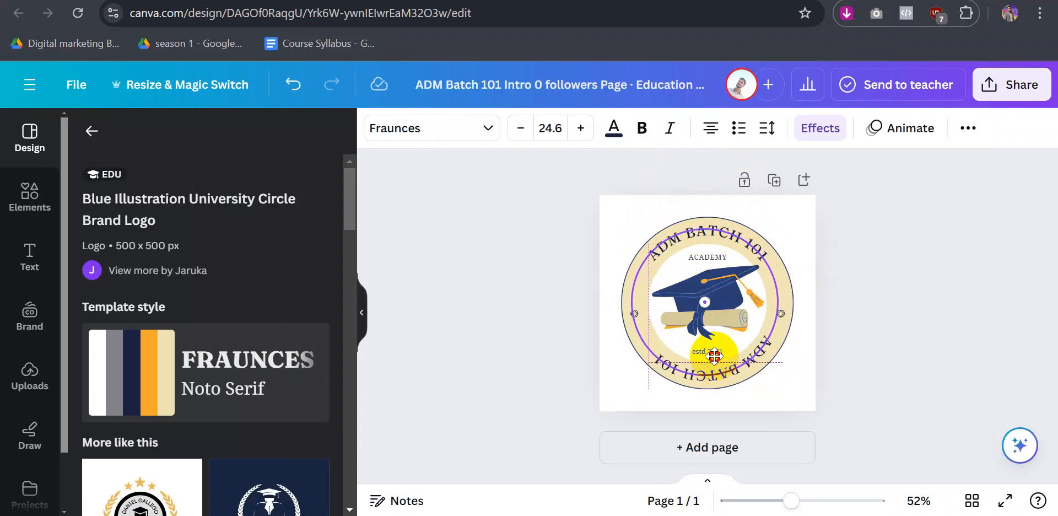
# - Reword the bottom duplicate of the rim text to THE BEST ONLINE EDUCATION
pyautogui.doubleClick(727, 371)
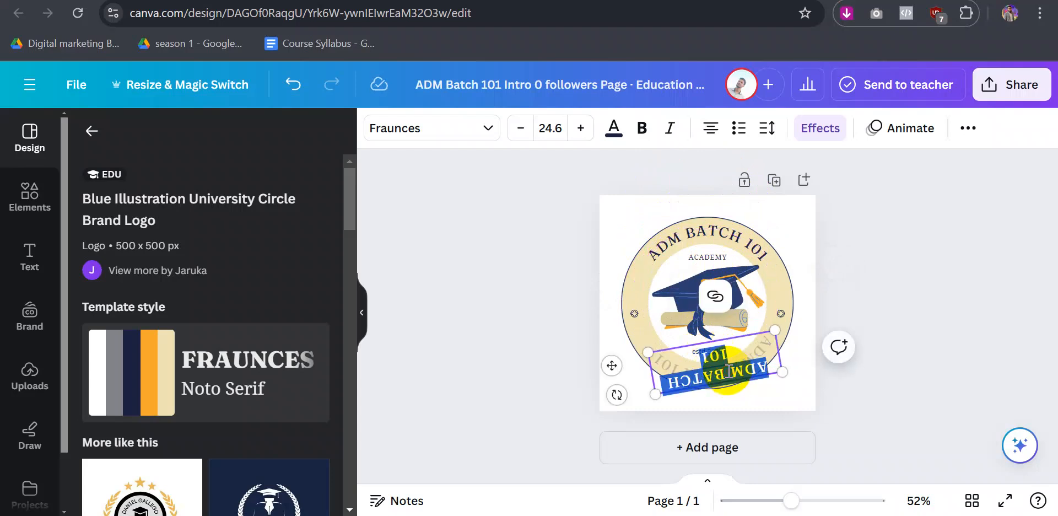
pyautogui.write('THE')
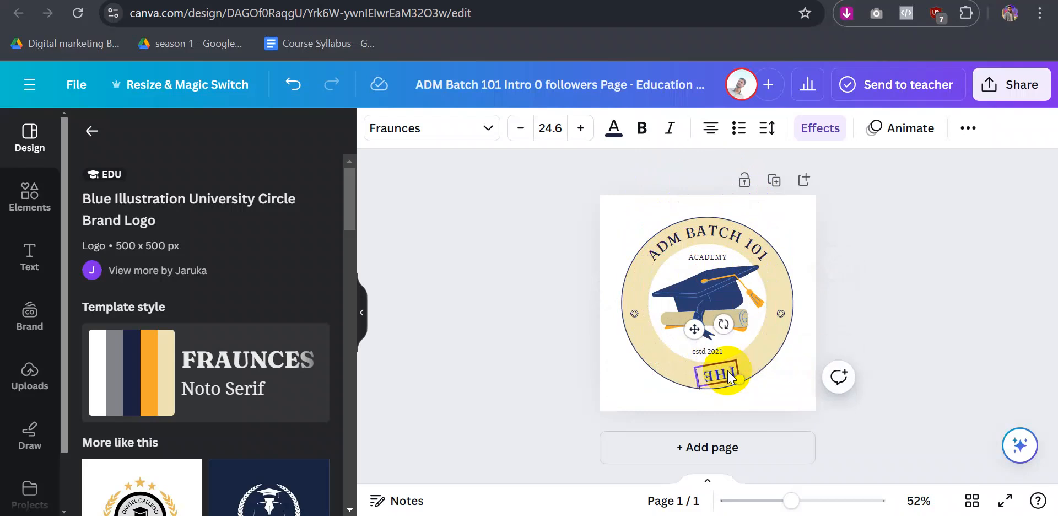
pyautogui.write(' BEST')
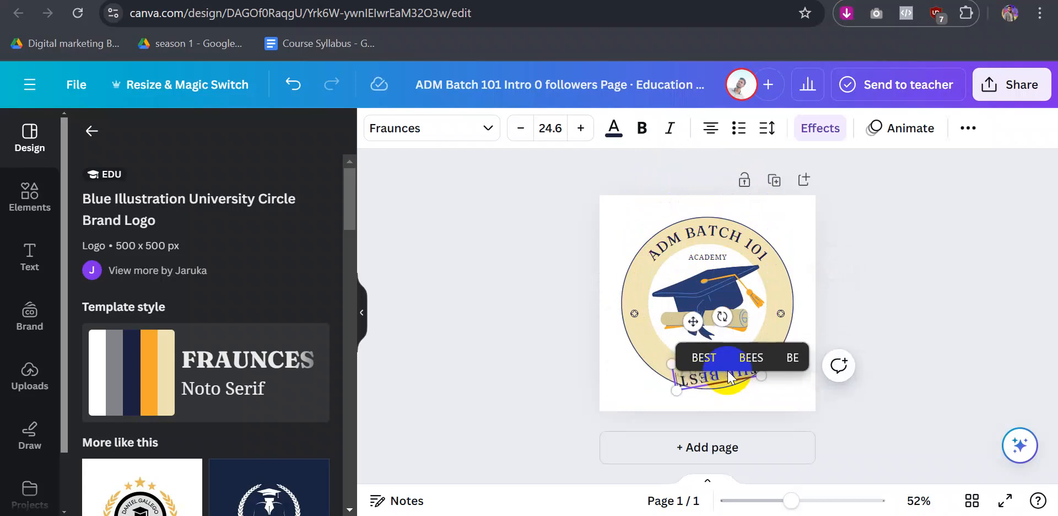
pyautogui.write(' ONLINE')
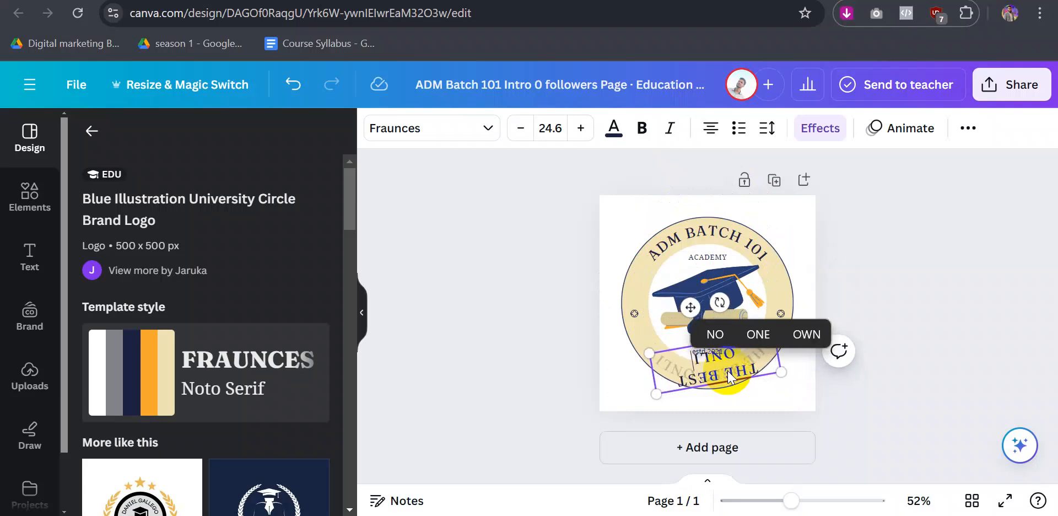
pyautogui.write(' EDU')
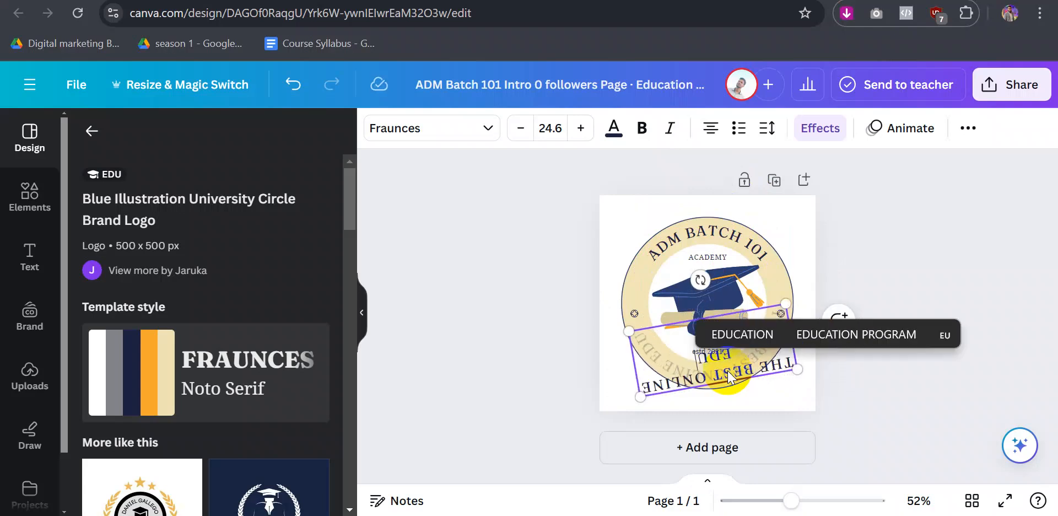
pyautogui.write('CATION')
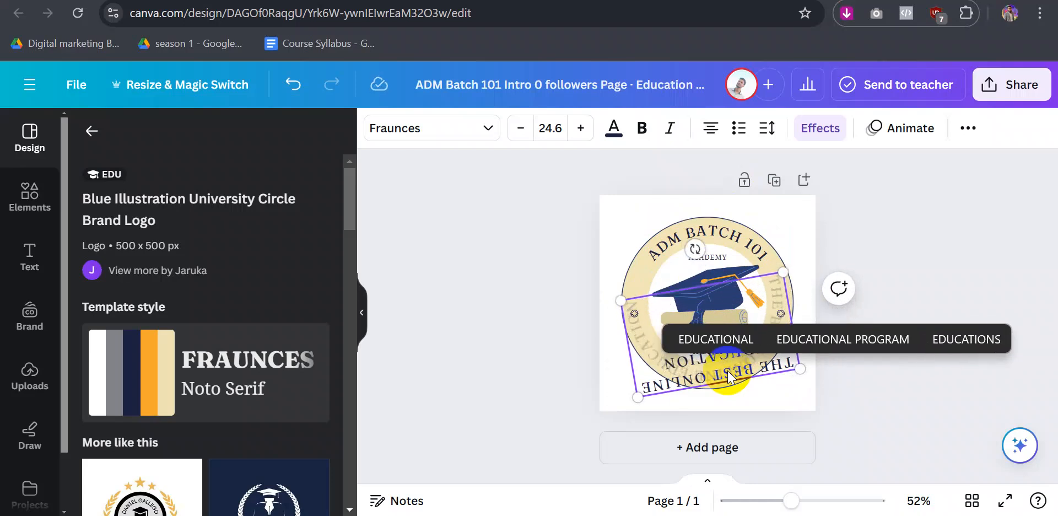
pyautogui.press('Escape')
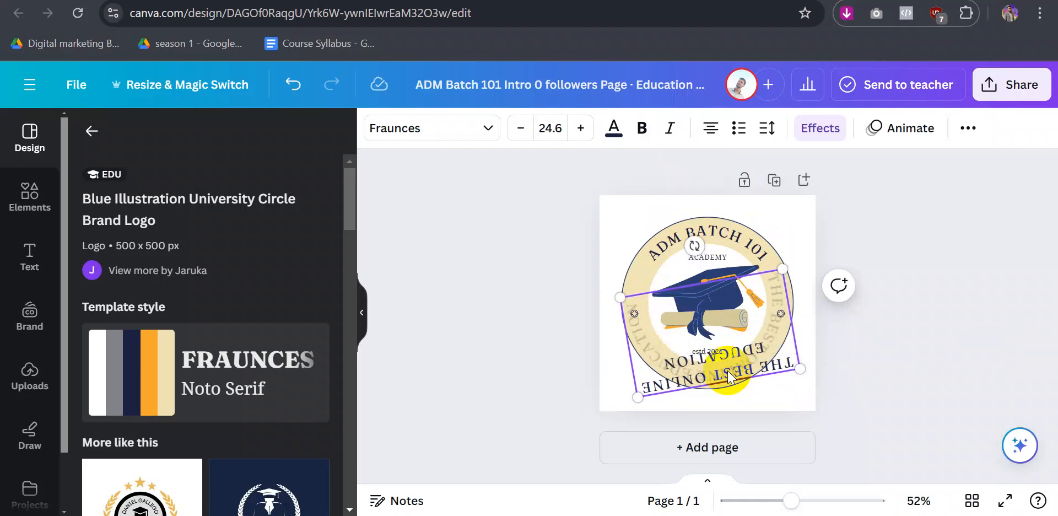
pyautogui.click(920, 352)
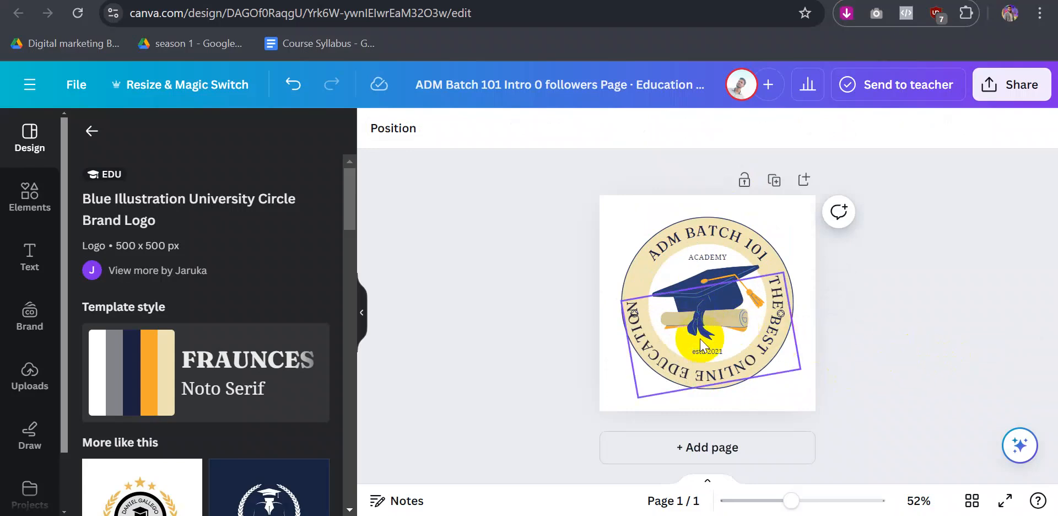
# - Move the rim text aside and nudge both diamond ornaments up slightly
pyautogui.click(716, 372)
pyautogui.moveTo(717, 378); pyautogui.dragTo(763, 424)
pyautogui.click(633, 313)
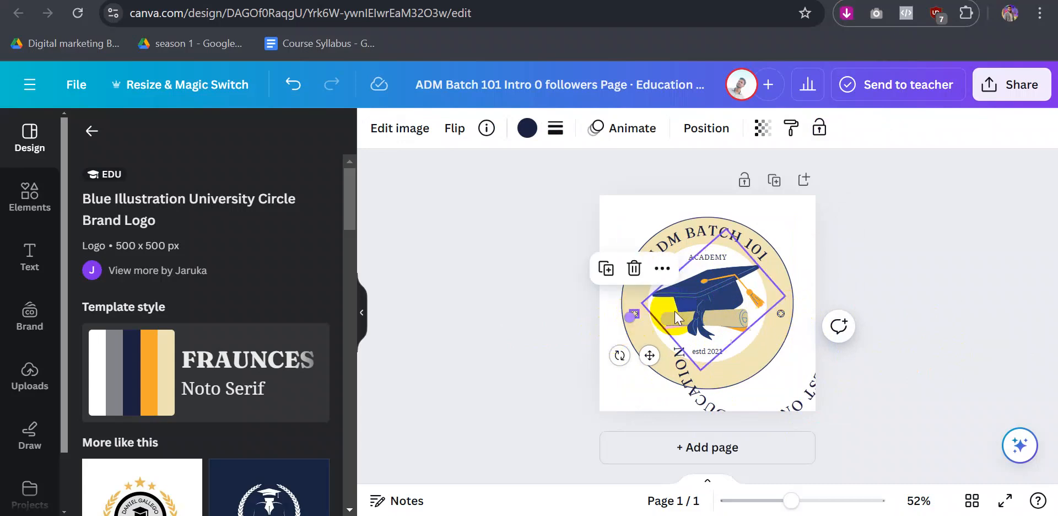
pyautogui.keyDown('shift'); pyautogui.click(781, 313); pyautogui.keyUp('shift')
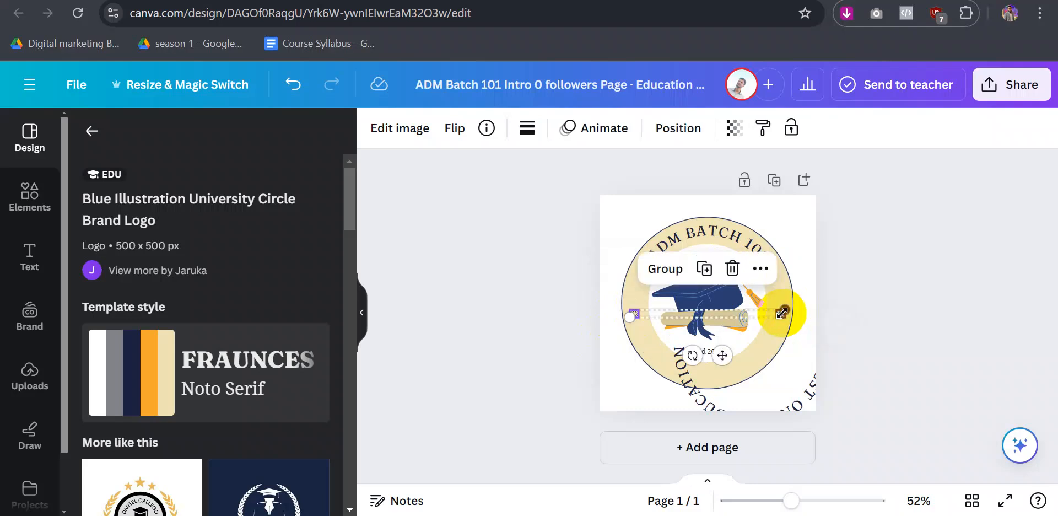
pyautogui.click(722, 355)
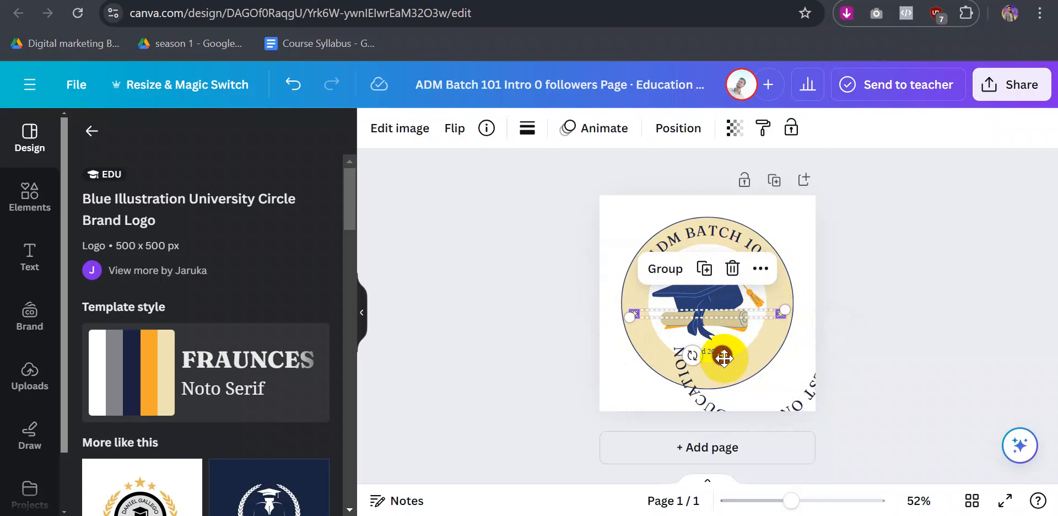
pyautogui.moveTo(723, 357); pyautogui.dragTo(725, 322)
# - Fit THE BEST ONLINE EDUCATION onto the lower circle, rotated to about 178°
pyautogui.moveTo(704, 384); pyautogui.dragTo(662, 350)
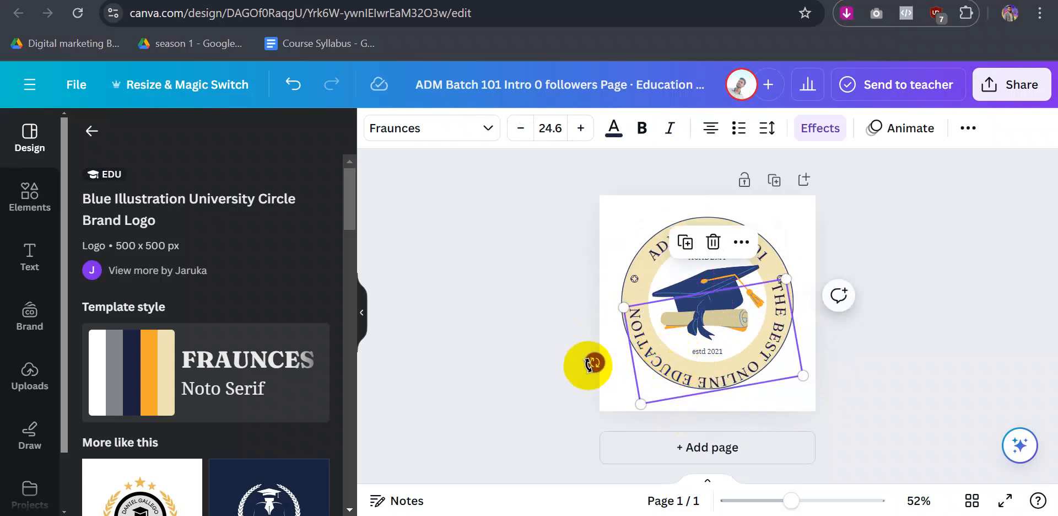
pyautogui.moveTo(591, 364); pyautogui.dragTo(582, 350)
pyautogui.moveTo(704, 340); pyautogui.dragTo(700, 331)
pyautogui.click(928, 337)
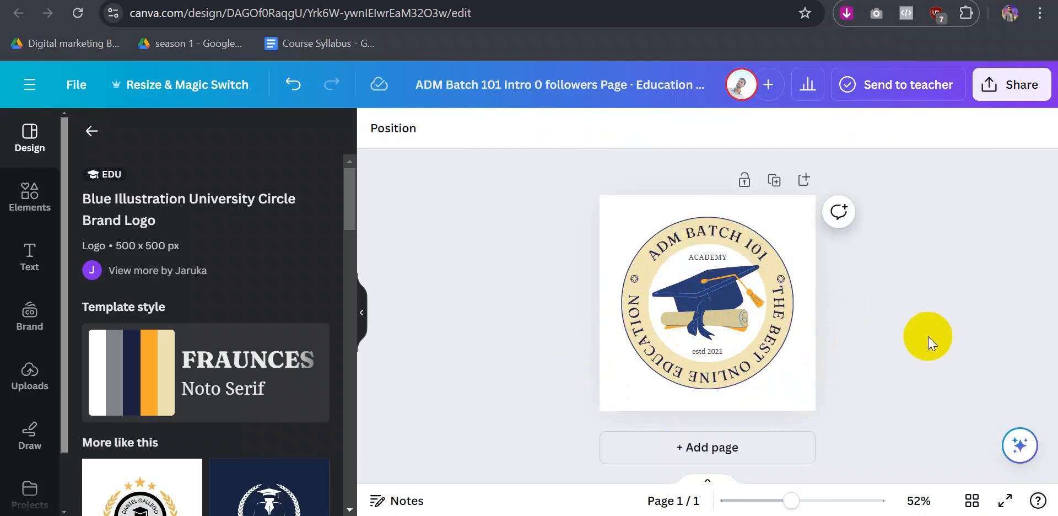
pyautogui.click(700, 352)
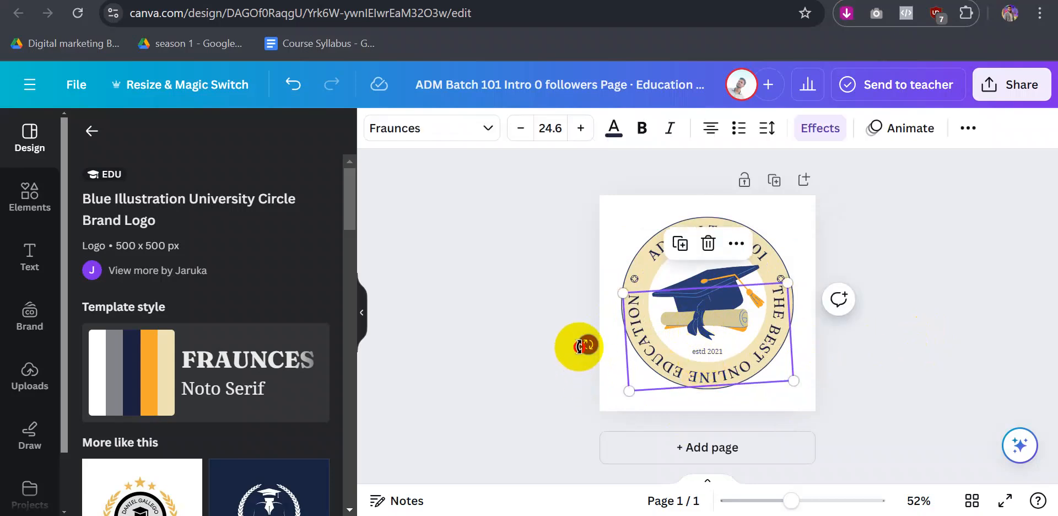
pyautogui.moveTo(578, 345); pyautogui.dragTo(579, 344)
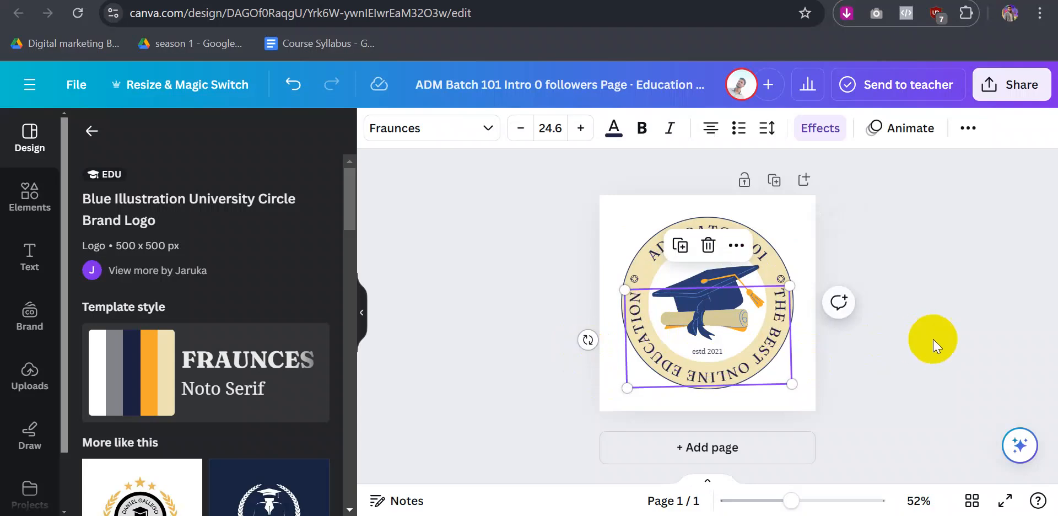
pyautogui.click(934, 339)
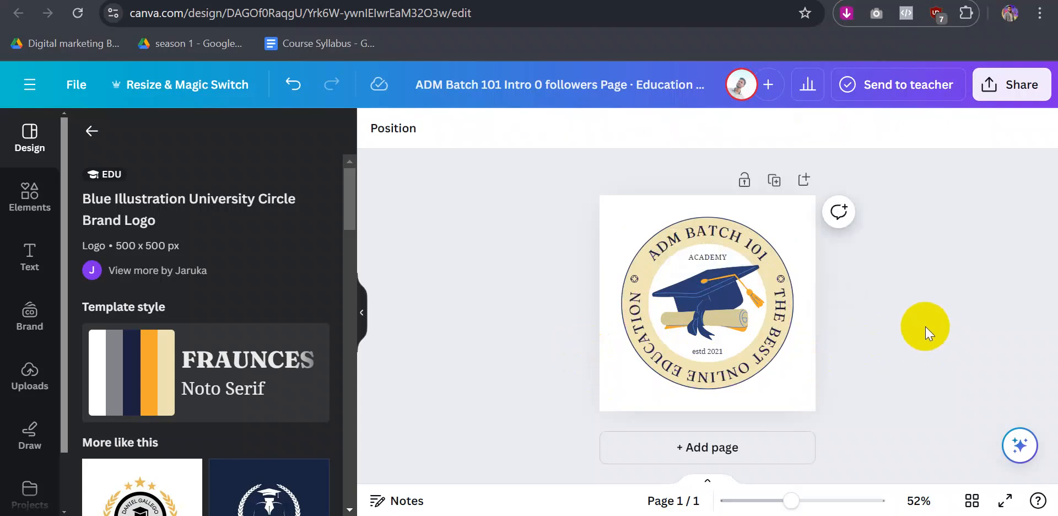
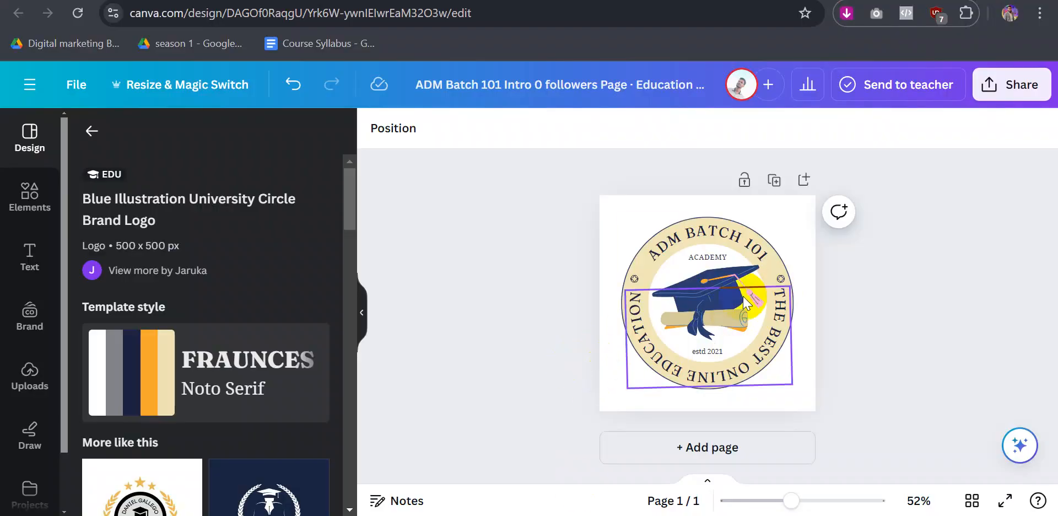
# - Send the curved tagline text one layer backward so the date line underneath is reachable
pyautogui.click(709, 259)
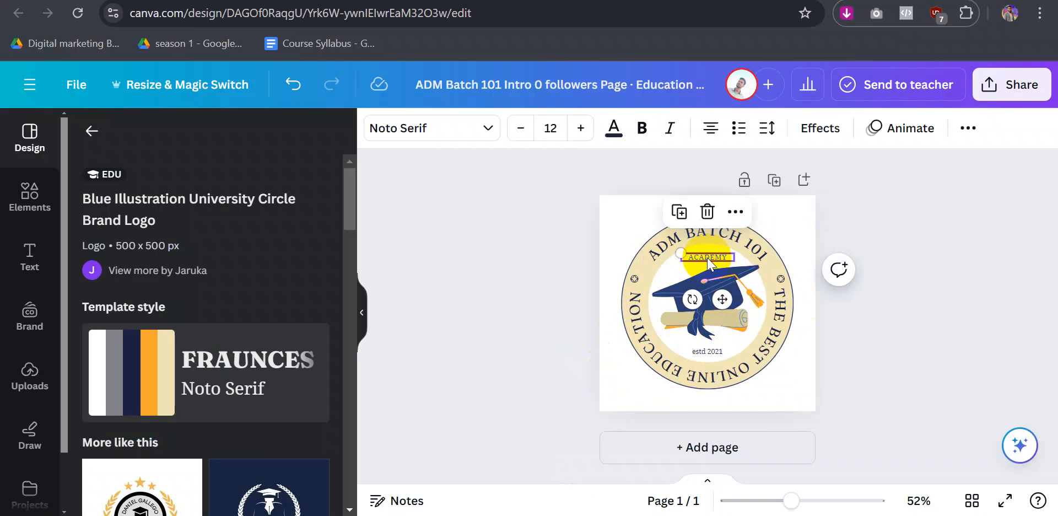
pyautogui.click(708, 353)
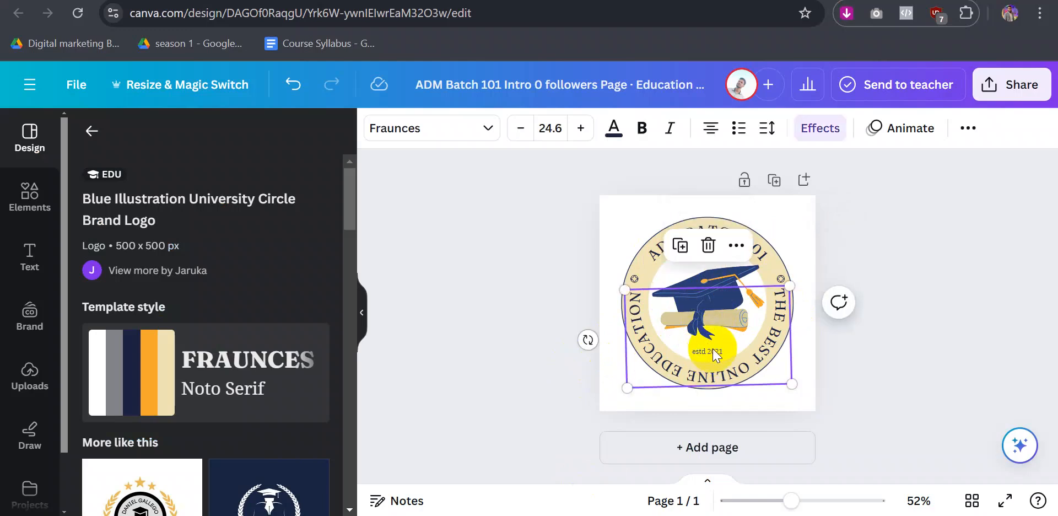
pyautogui.click(713, 348)
pyautogui.click(805, 356)
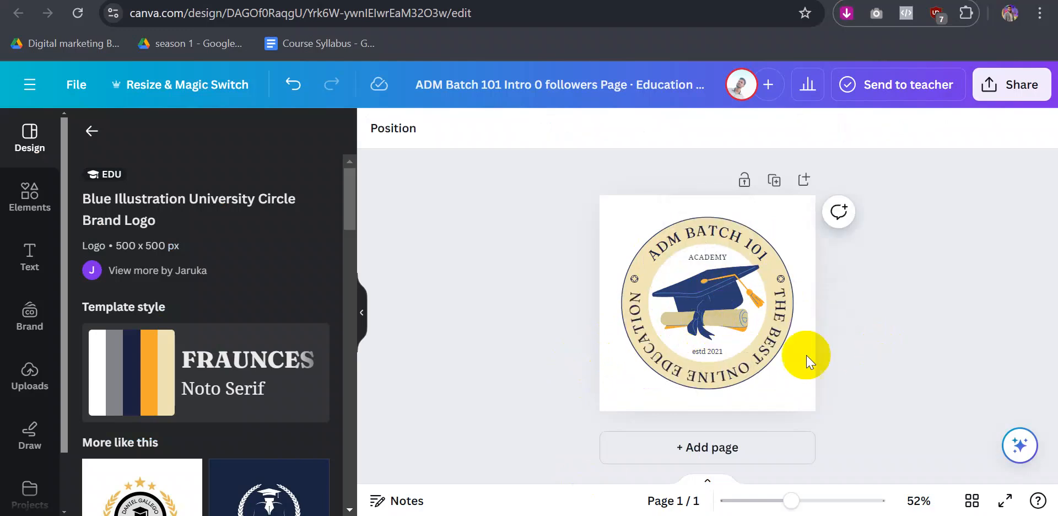
pyautogui.click(733, 356)
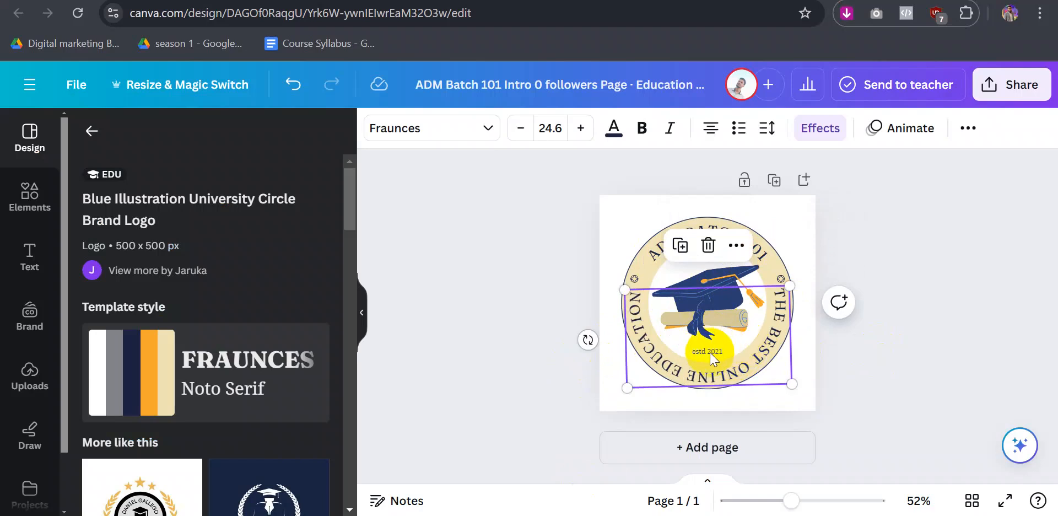
pyautogui.click(710, 352)
pyautogui.click(913, 336)
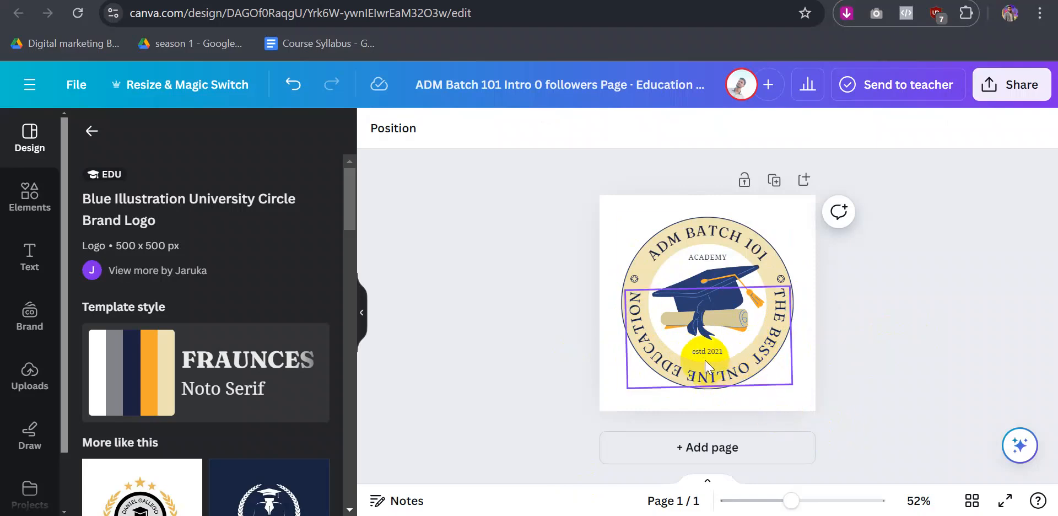
pyautogui.click(751, 361)
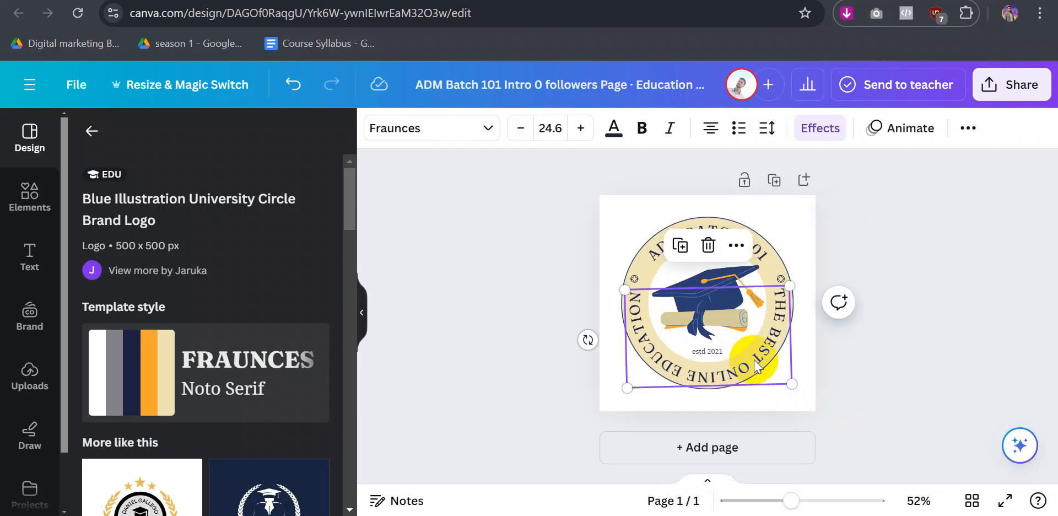
pyautogui.rightClick(765, 344)
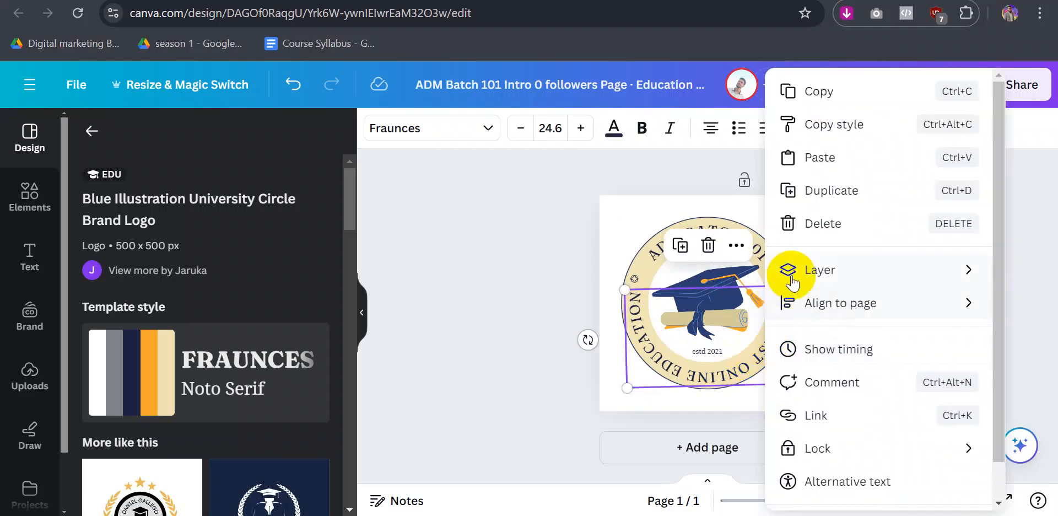
pyautogui.moveTo(794, 268)
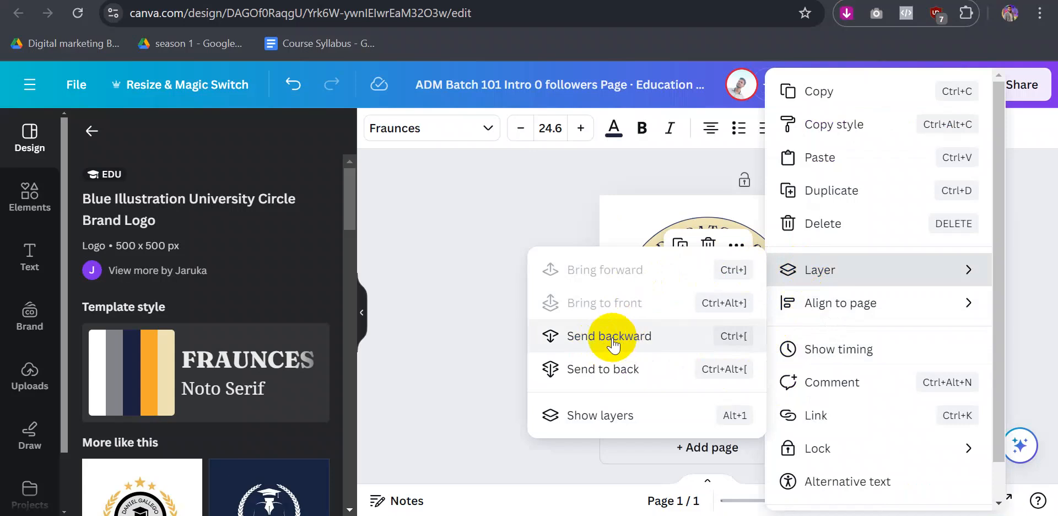
pyautogui.click(642, 336)
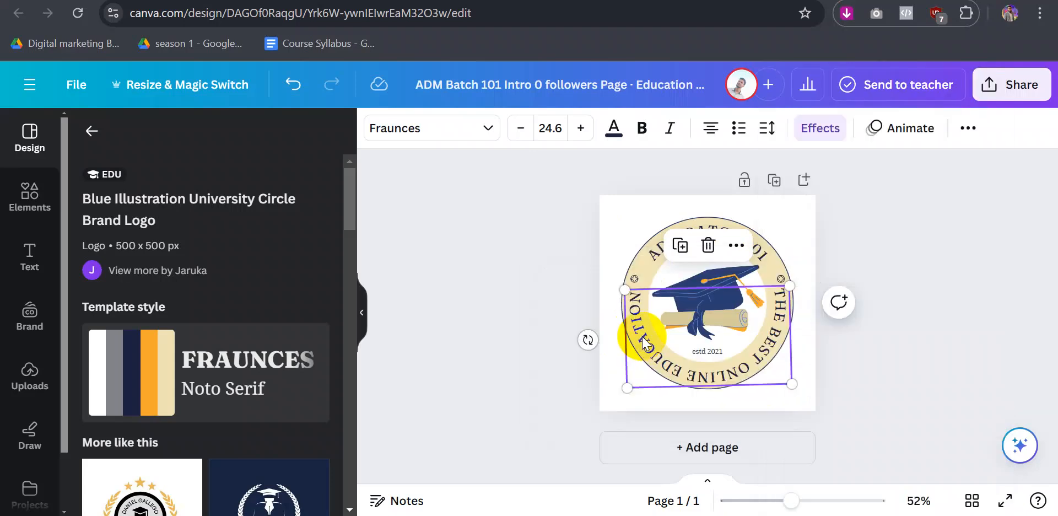
# - Change the logo's date line from estd 2021 to estd 2024
pyautogui.doubleClick(710, 350)
pyautogui.click(711, 350)
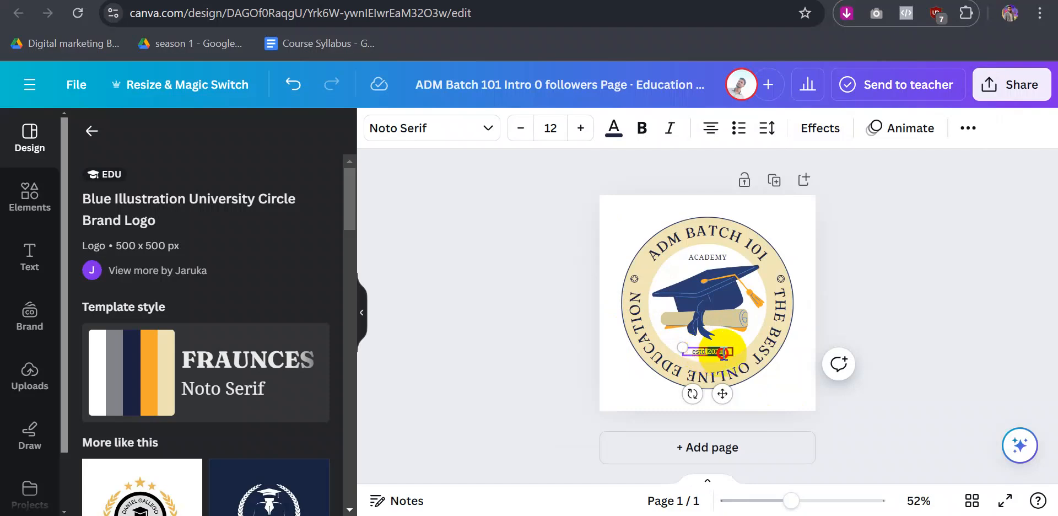
pyautogui.press('BackSpace')
pyautogui.write('4')
pyautogui.click(918, 314)
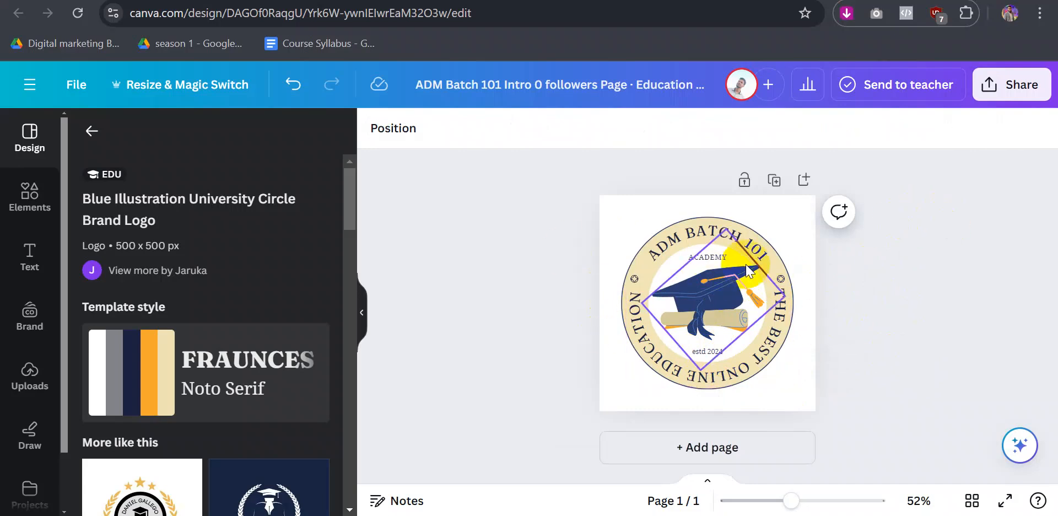
# - Download the ADM Batch 101 logo as a 500 × 500 PNG file
pyautogui.click(77, 86)
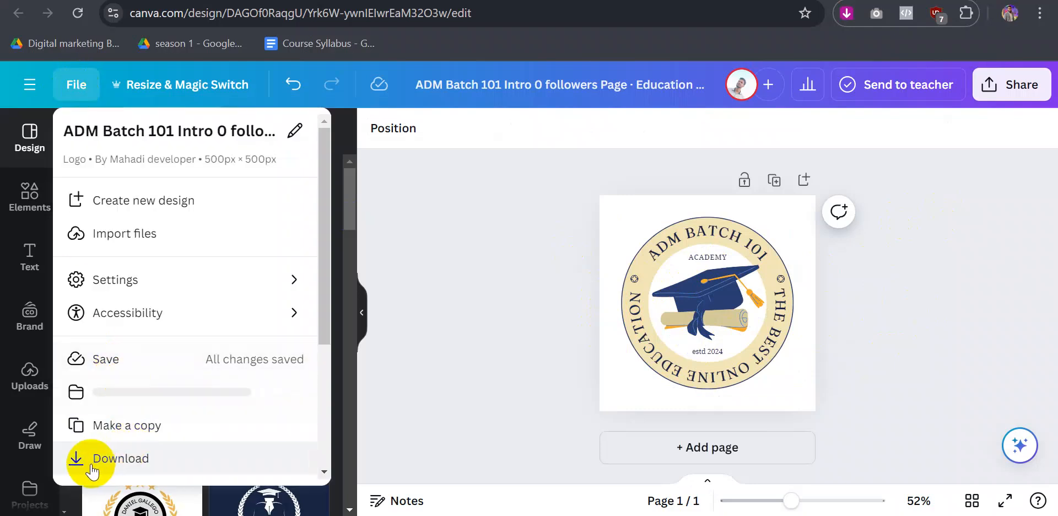
pyautogui.click(133, 460)
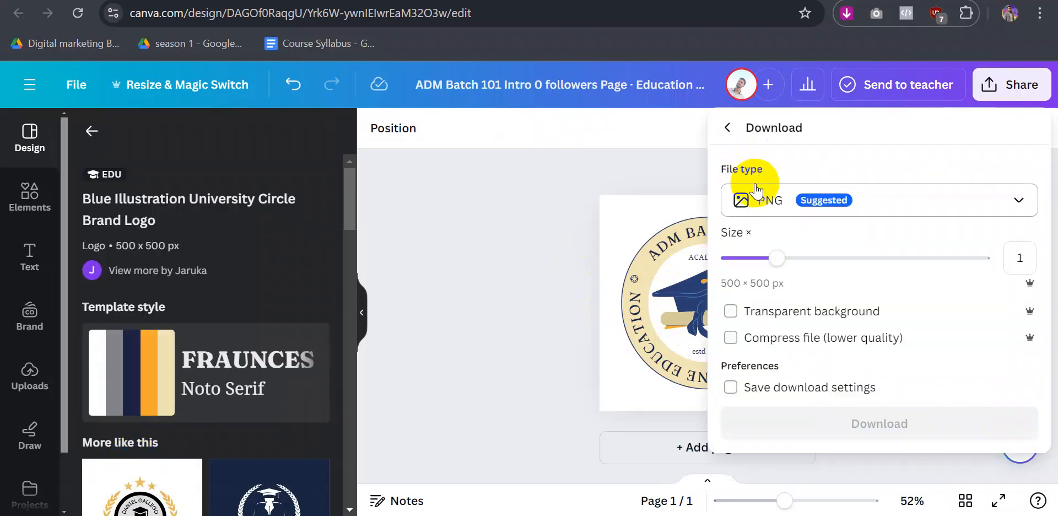
pyautogui.click(908, 205)
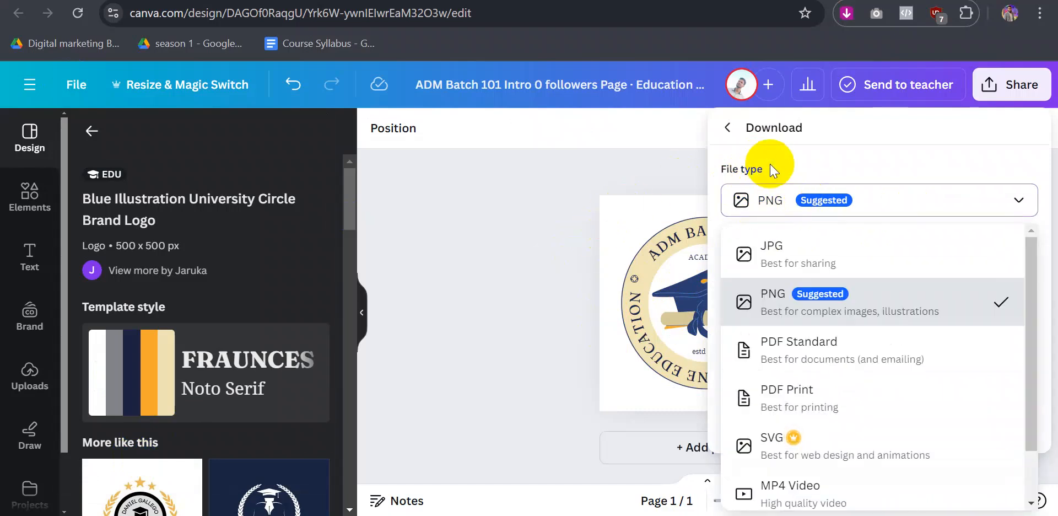
pyautogui.click(865, 211)
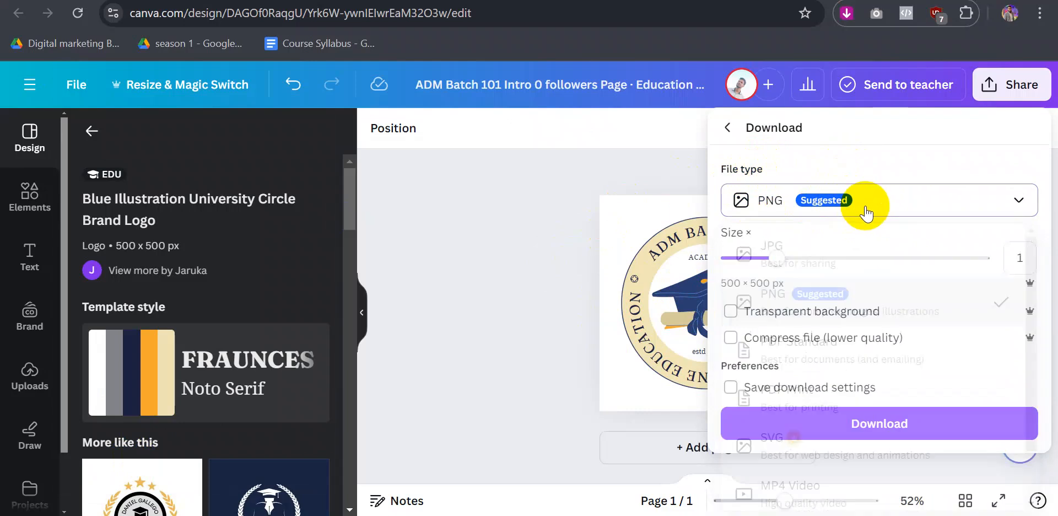
pyautogui.click(808, 433)
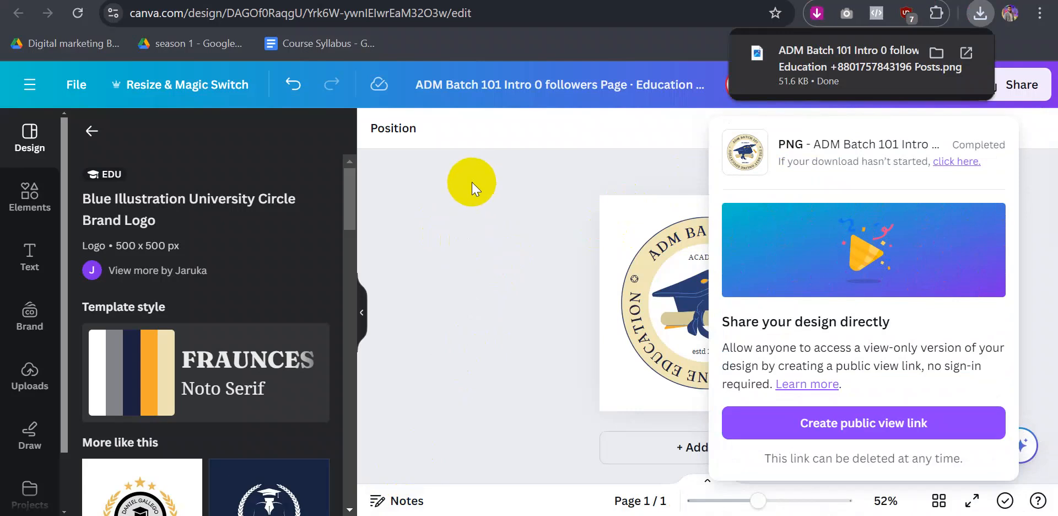
# - On the Facebook page-creation tab, set the downloaded logo PNG from Downloads as the profile picture
pyautogui.moveTo(514, 515)
pyautogui.click(456, 445)
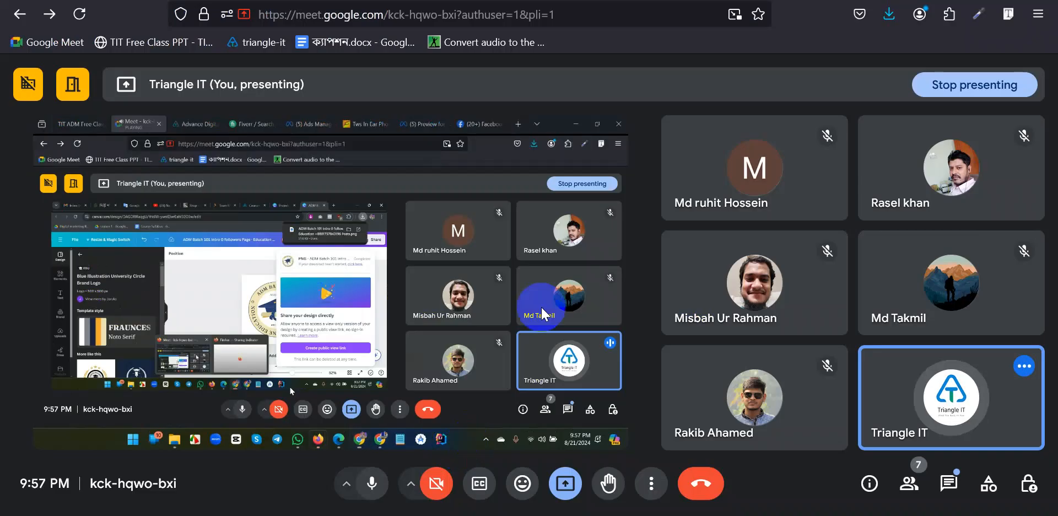
pyautogui.click(777, 2)
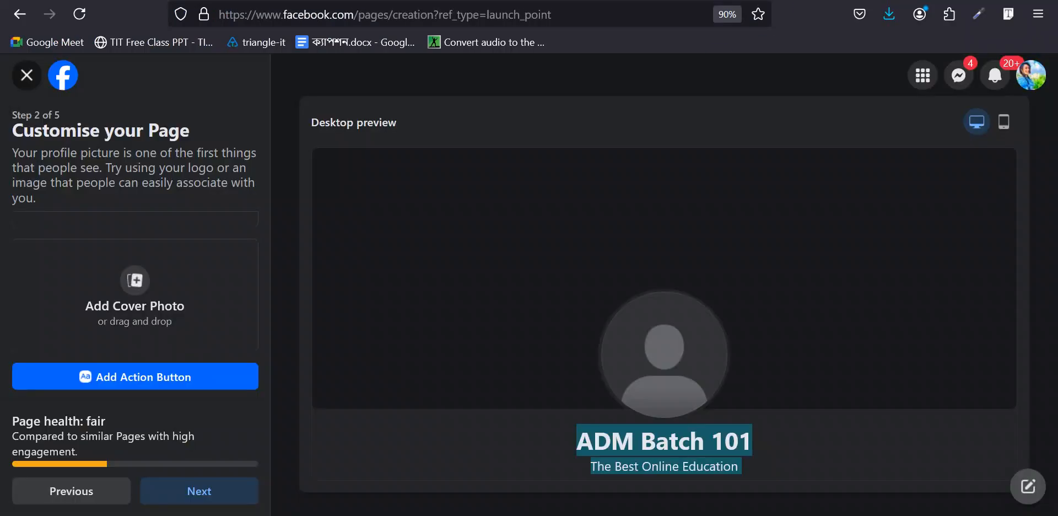
pyautogui.scroll(2, 104, 273)
pyautogui.click(122, 274)
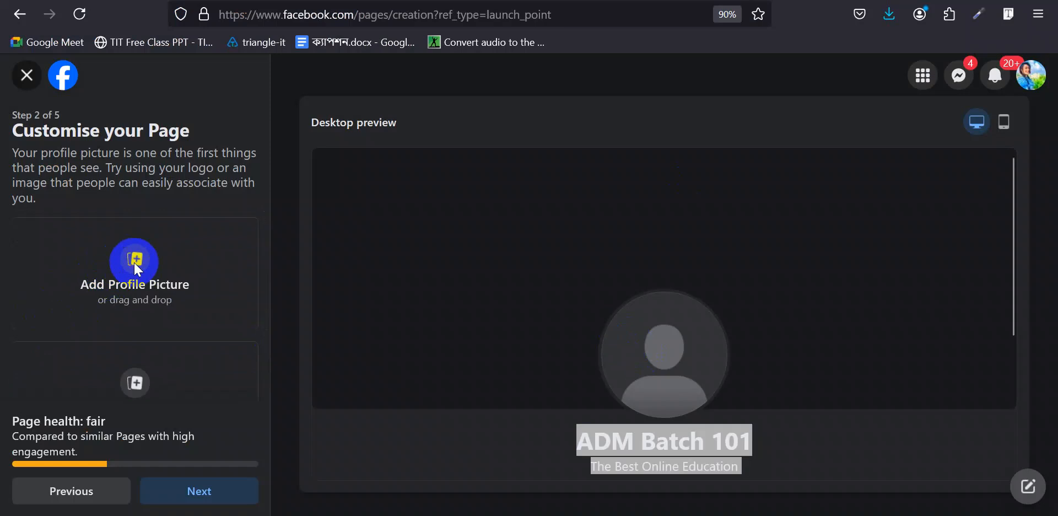
pyautogui.click(83, 173)
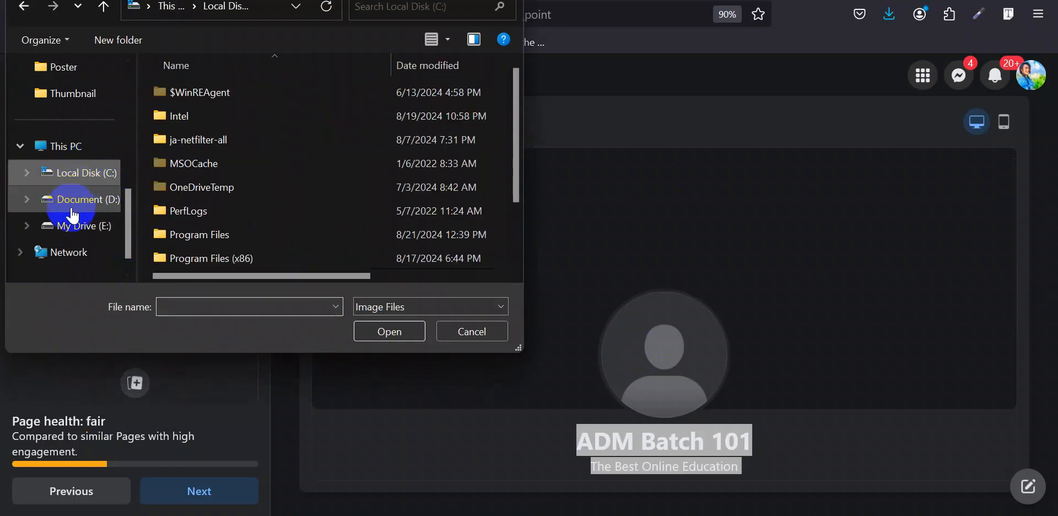
pyautogui.scroll(5, 72, 182)
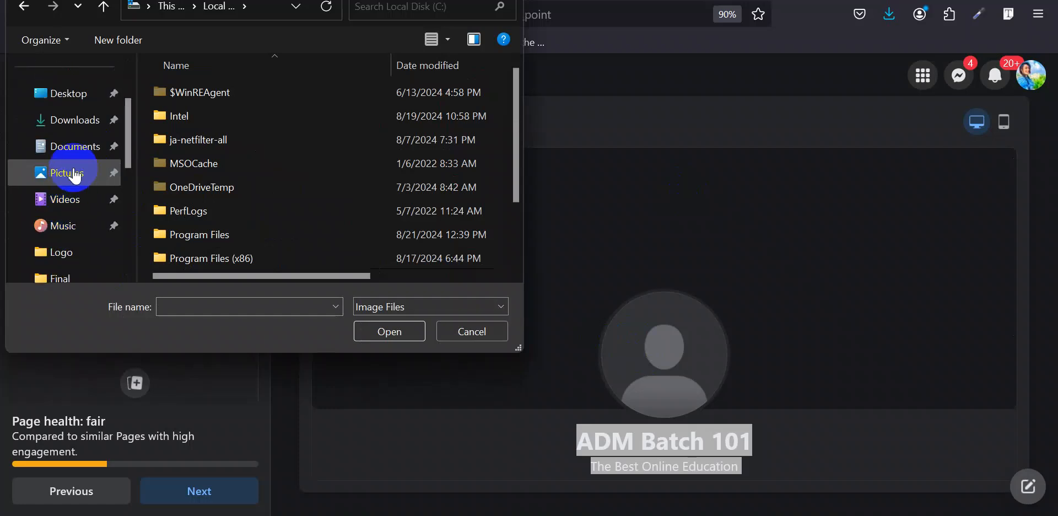
pyautogui.click(72, 119)
pyautogui.click(226, 130)
pyautogui.click(380, 329)
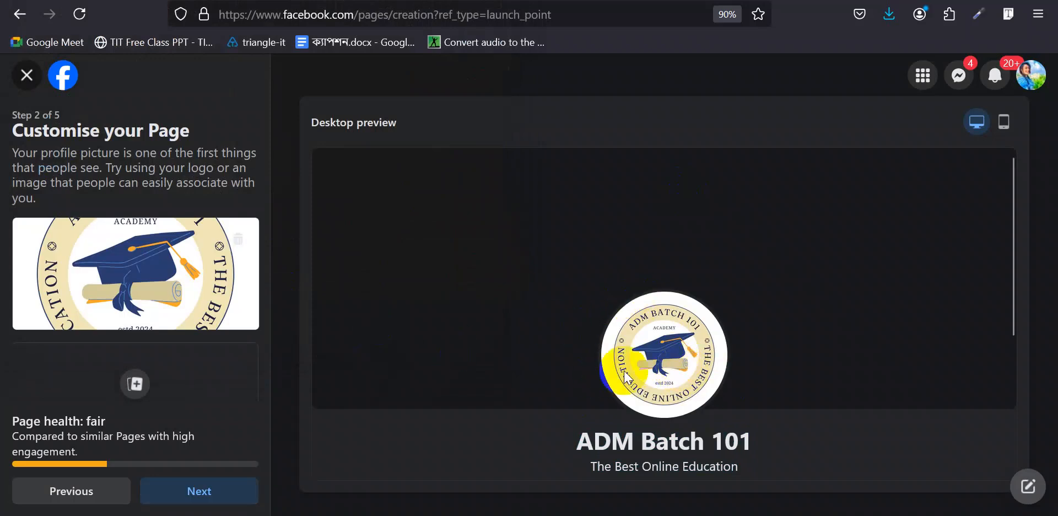
pyautogui.scroll(-2, 176, 341)
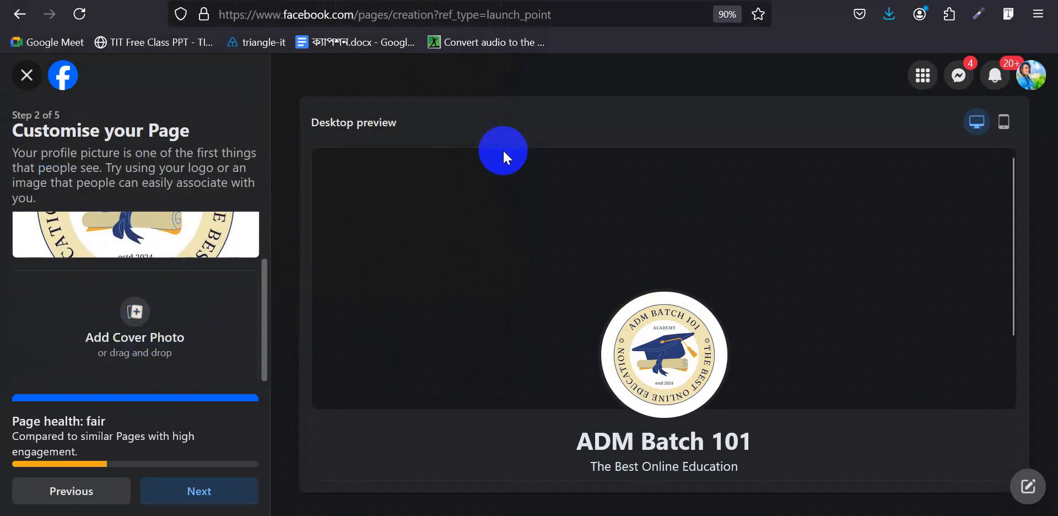
# - Back in Canva, dismiss the download popup and return to the Canva home page
pyautogui.moveTo(615, 515)
pyautogui.click(579, 455)
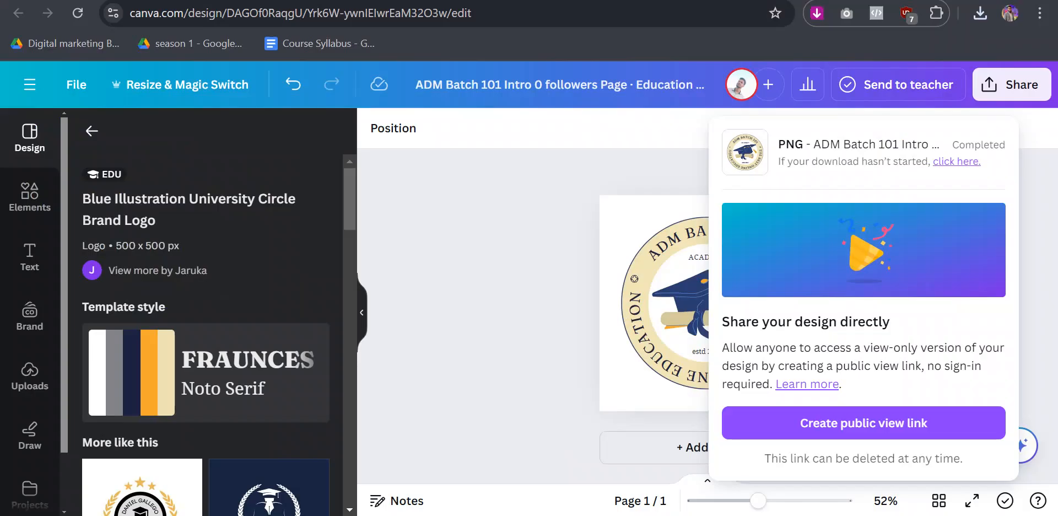
pyautogui.click(612, 349)
pyautogui.click(81, 86)
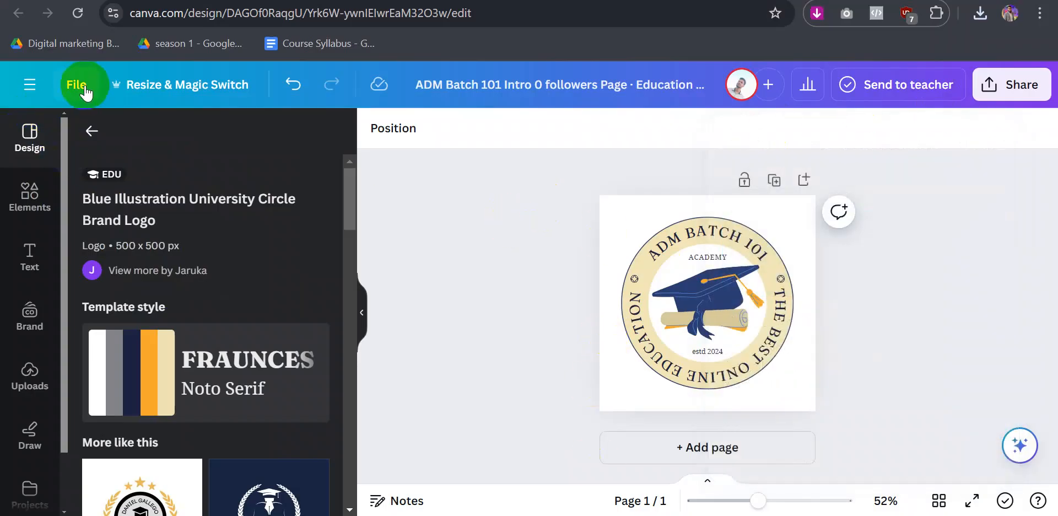
pyautogui.click(28, 86)
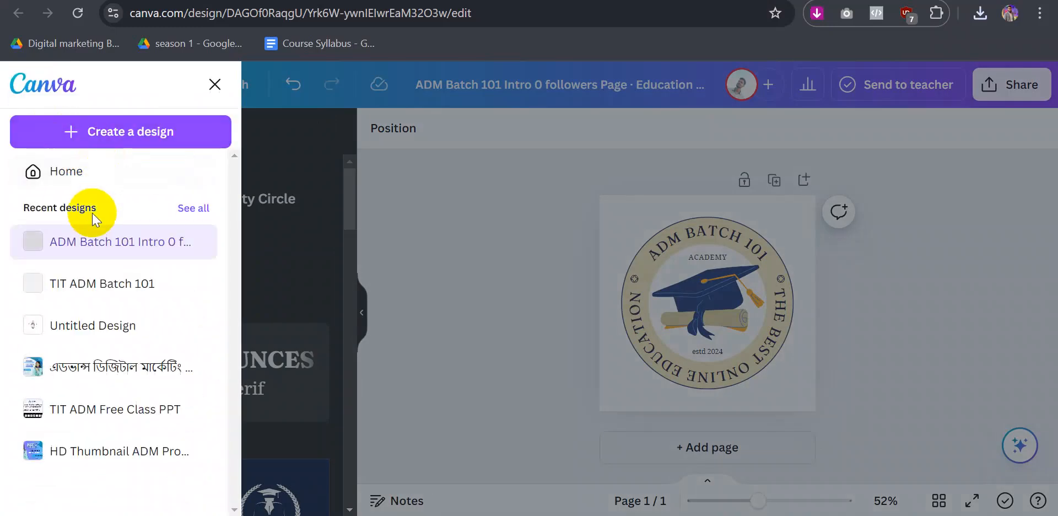
pyautogui.click(86, 160)
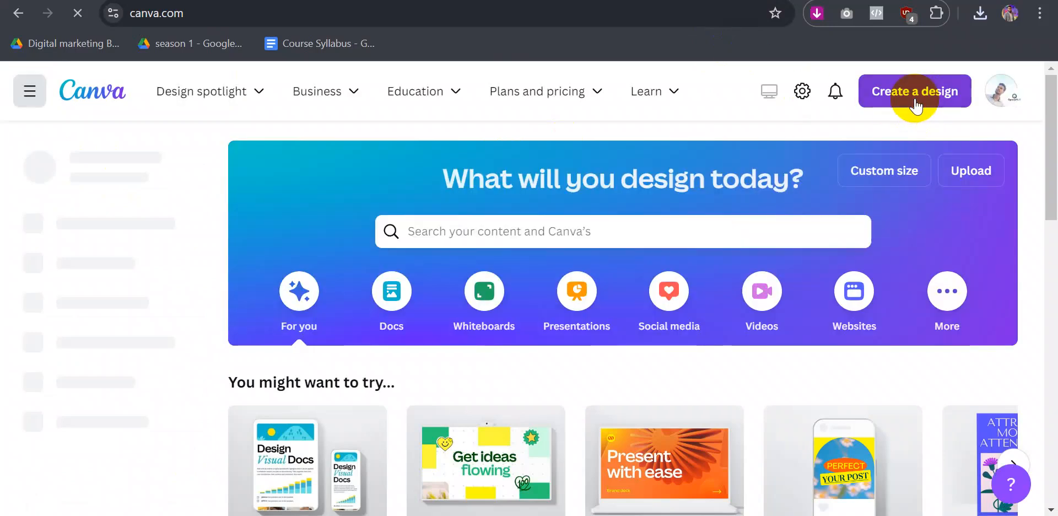
# - Create a new Facebook Cover design via a 'Facebook Page Caver' search
pyautogui.click(904, 98)
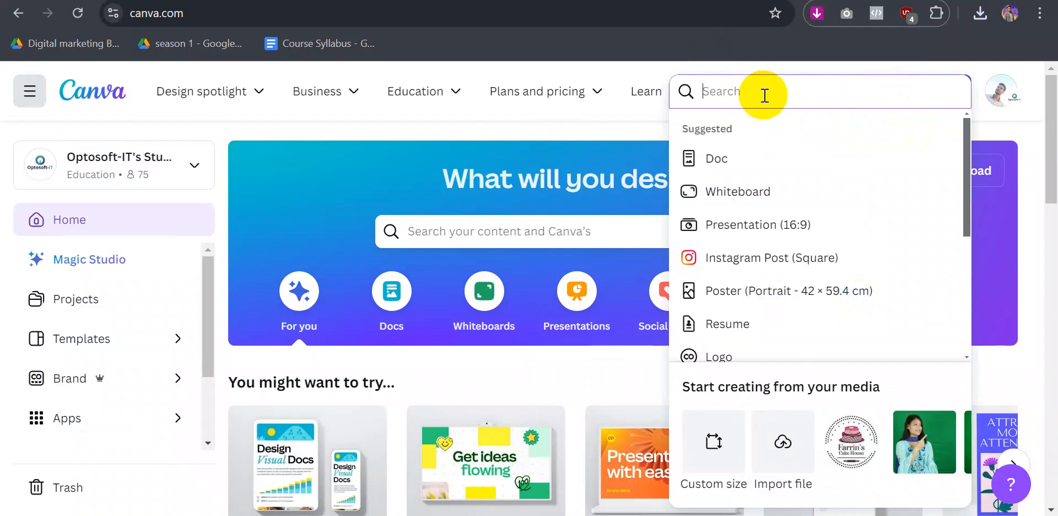
pyautogui.write('Facebook Page C')
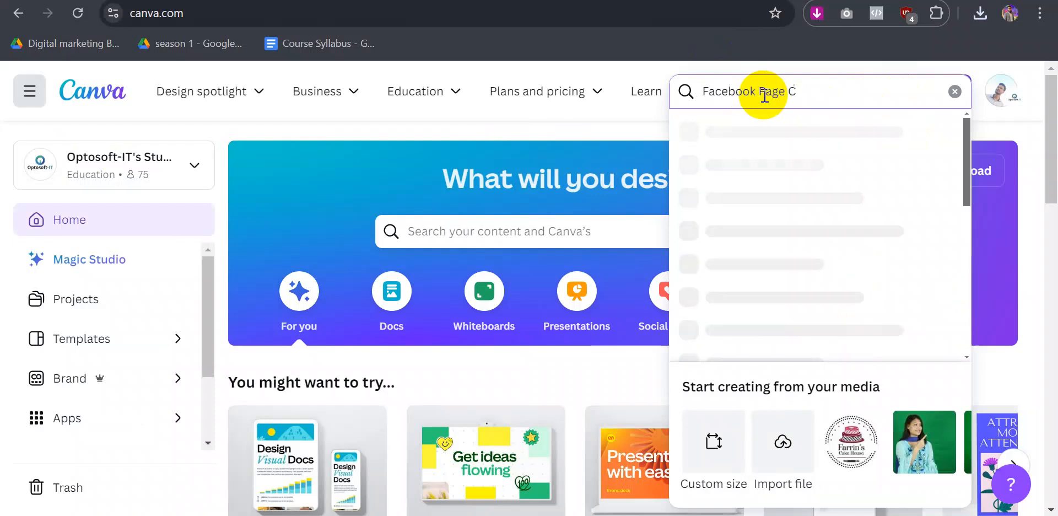
pyautogui.write('aver')
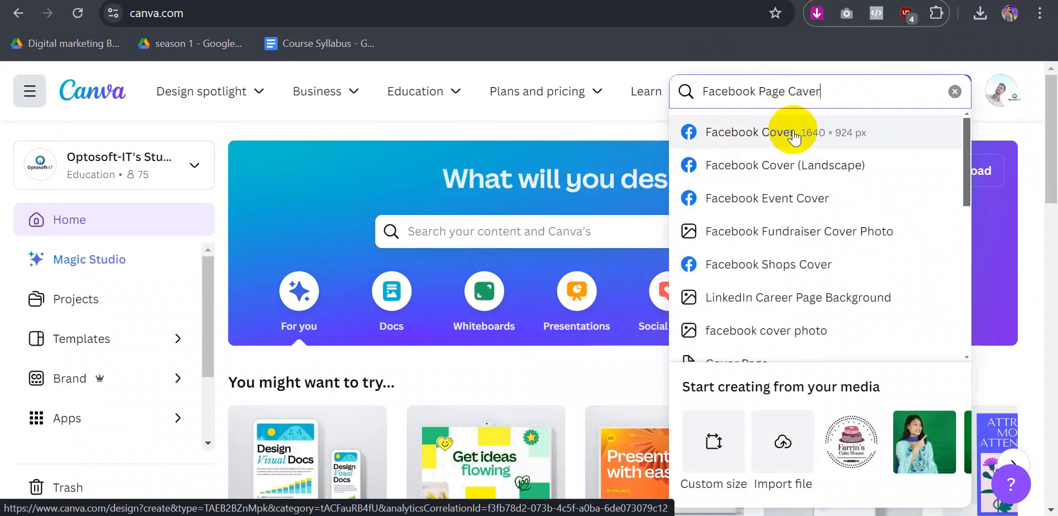
pyautogui.click(783, 164)
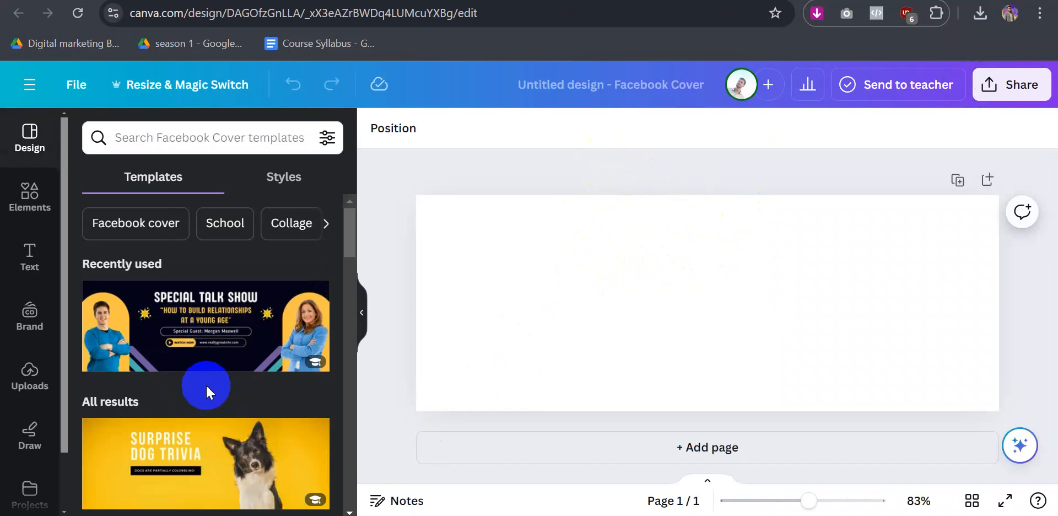
# - Search the Facebook cover templates for 'Education'
pyautogui.click(199, 137)
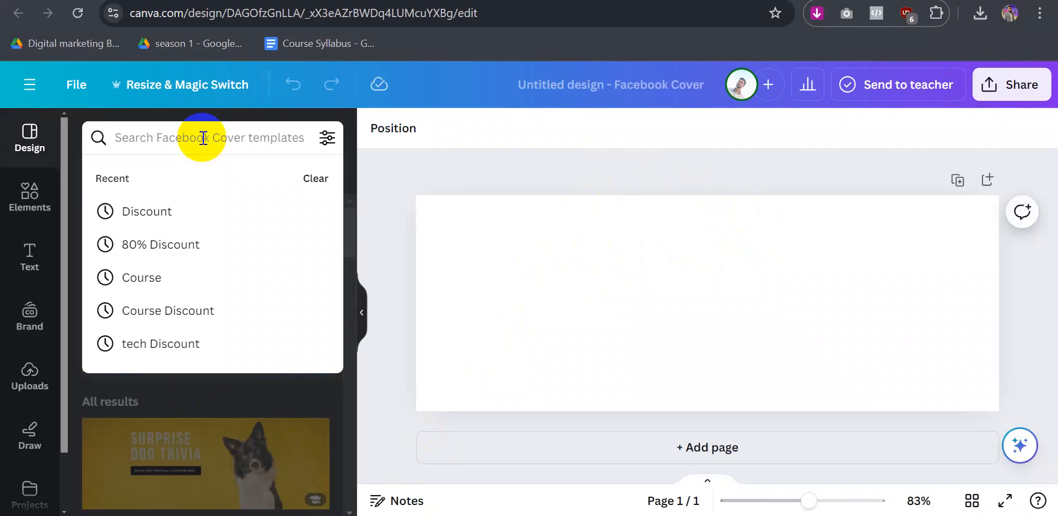
pyautogui.write('Ed')
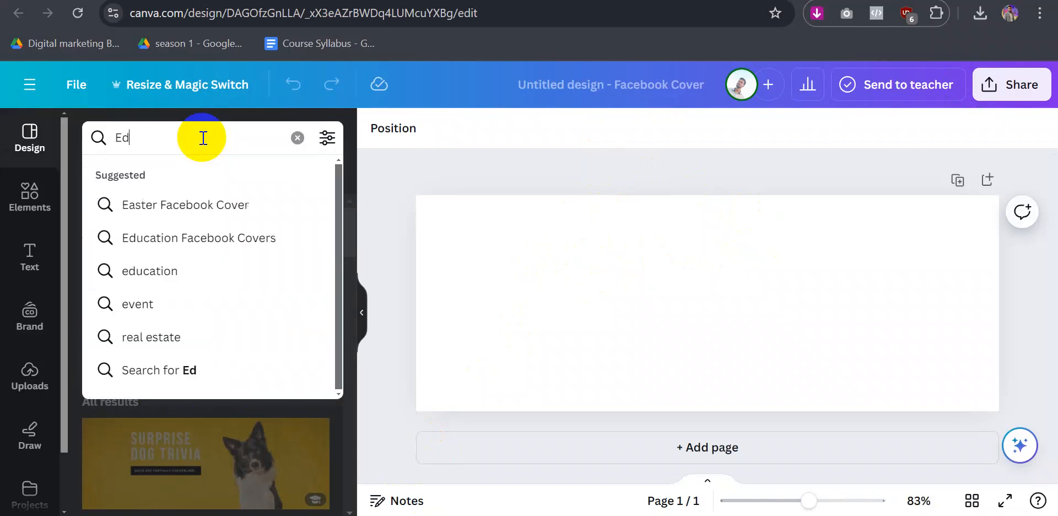
pyautogui.write('ucati')
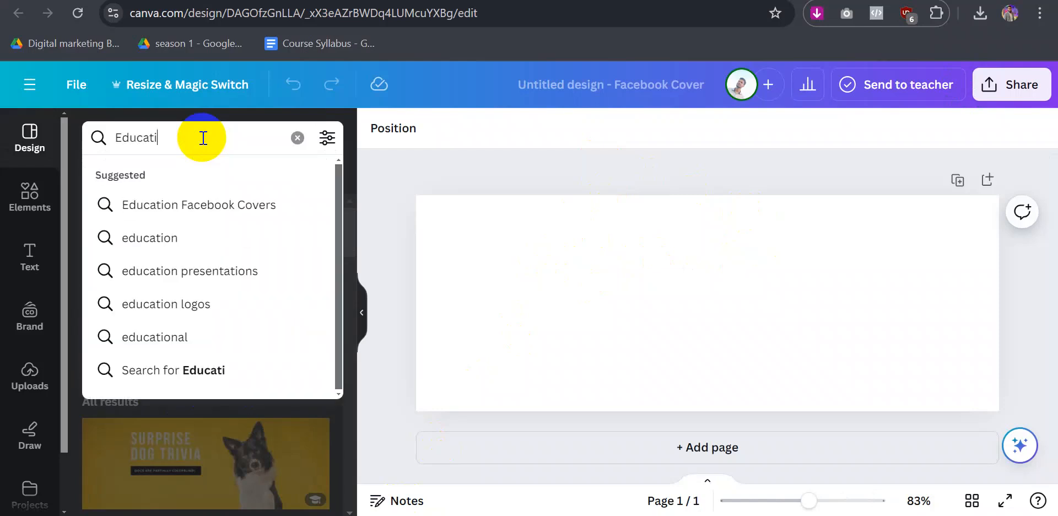
pyautogui.write('on')
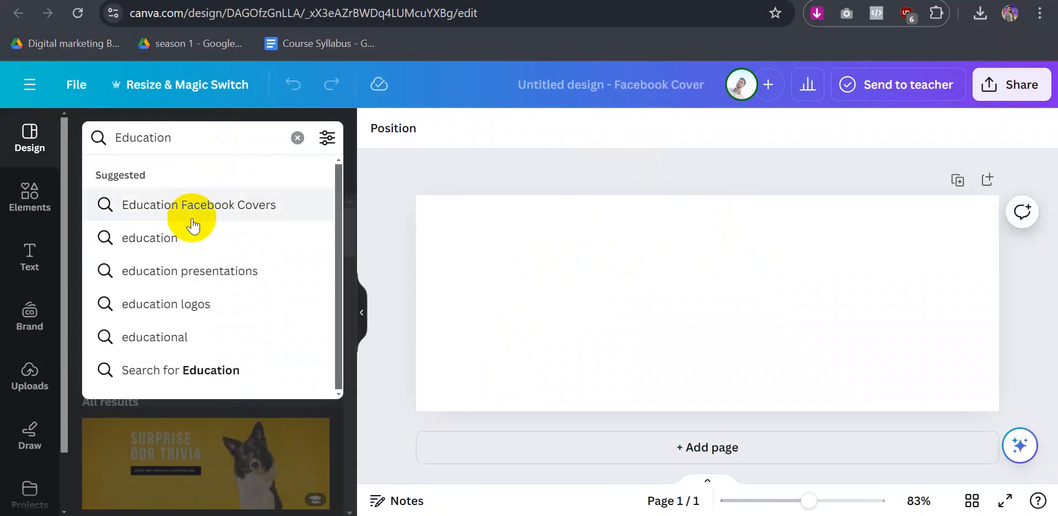
pyautogui.click(191, 220)
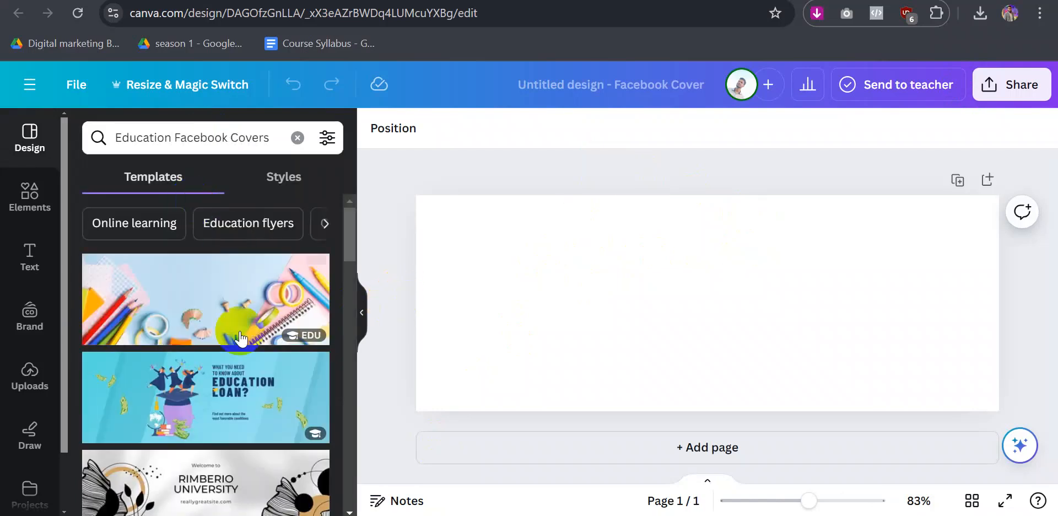
# - Apply the Best Customer Retention Strategies template and begin editing its headline
pyautogui.scroll(-8, 249, 327)
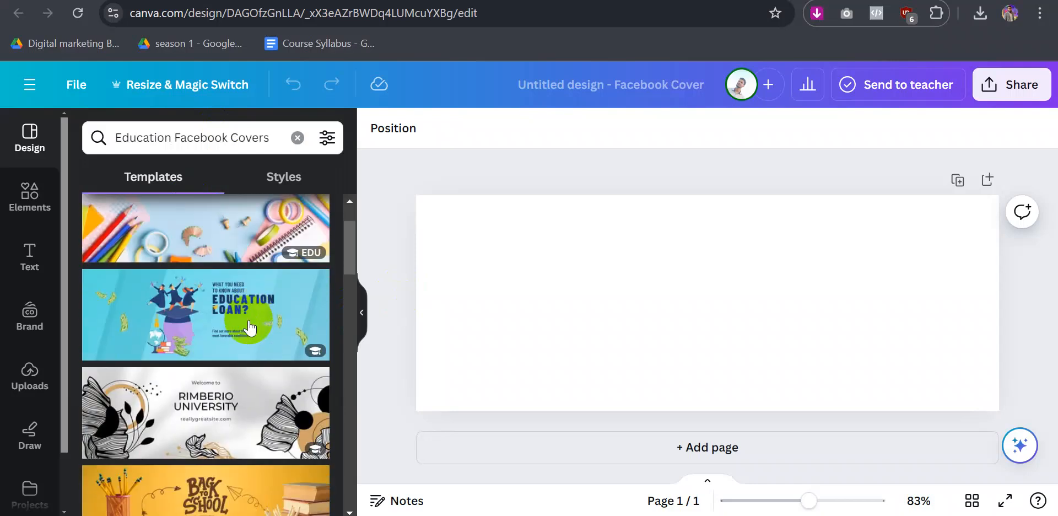
pyautogui.scroll(-3, 249, 327)
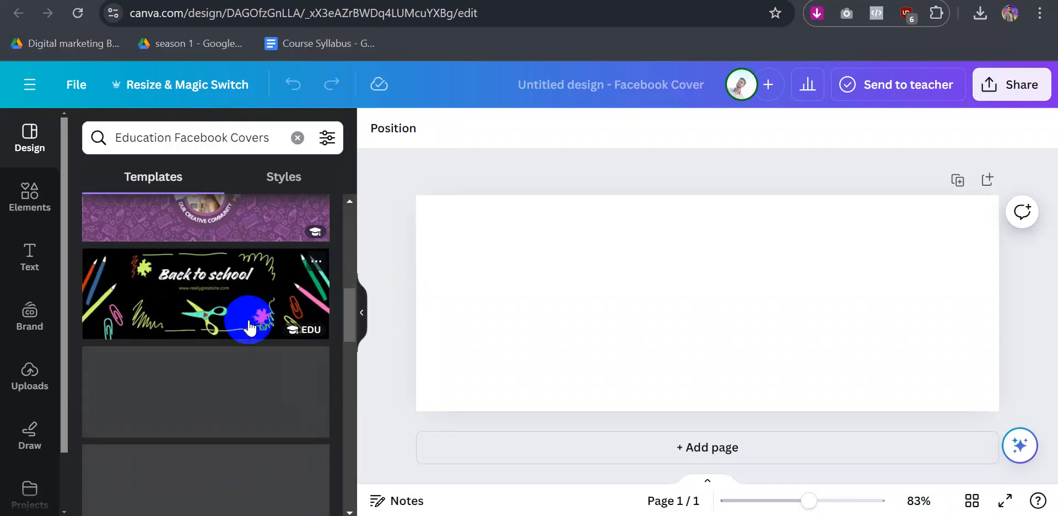
pyautogui.scroll(-5, 259, 328)
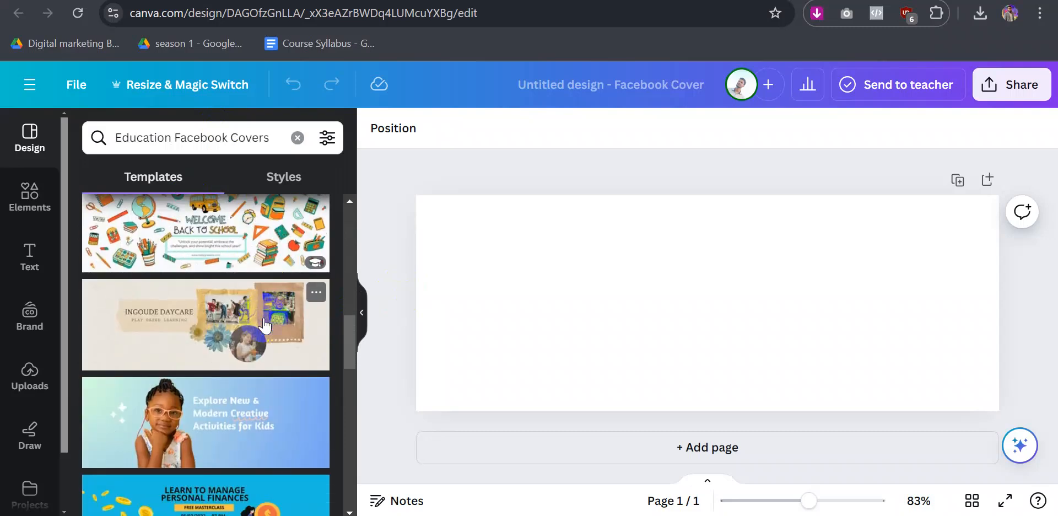
pyautogui.scroll(-7, 234, 334)
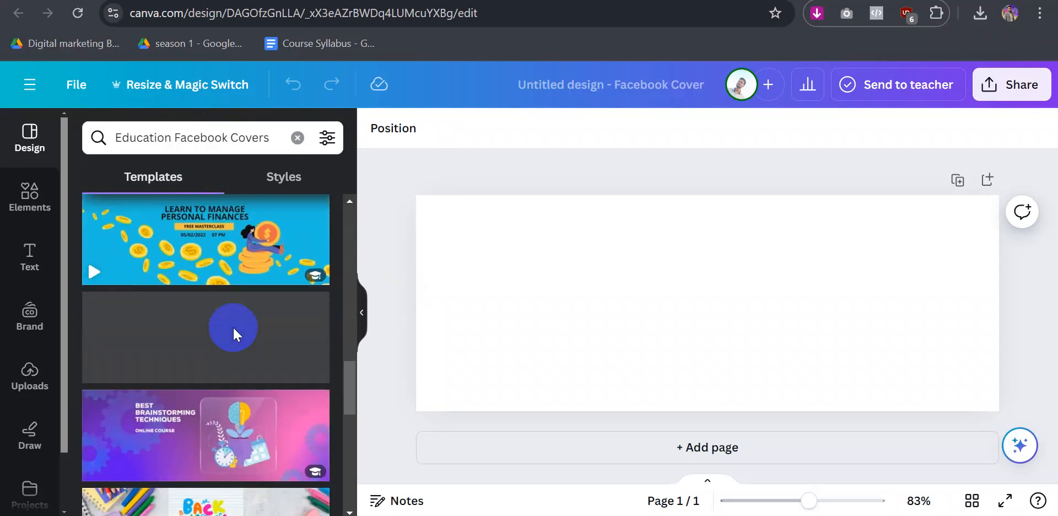
pyautogui.scroll(-6, 234, 333)
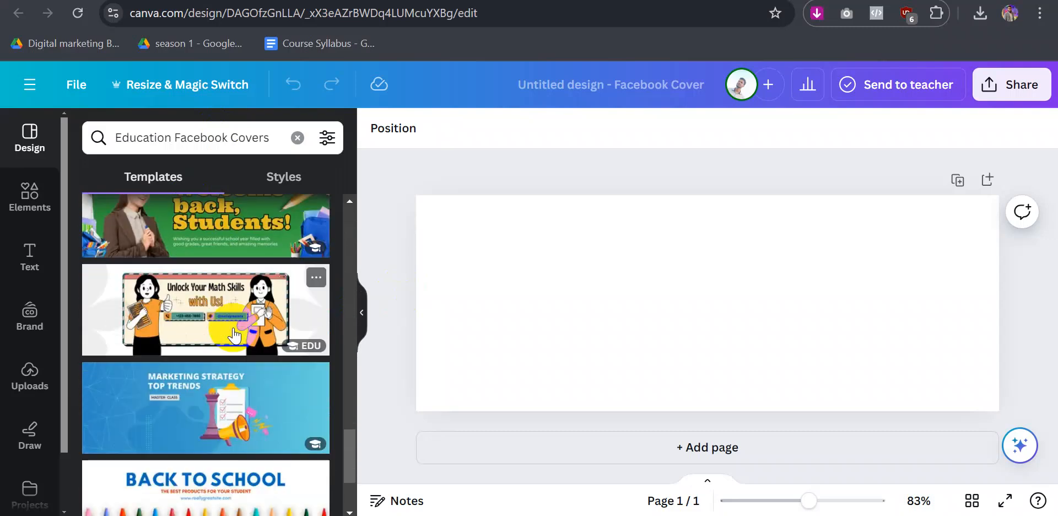
pyautogui.scroll(-6, 227, 394)
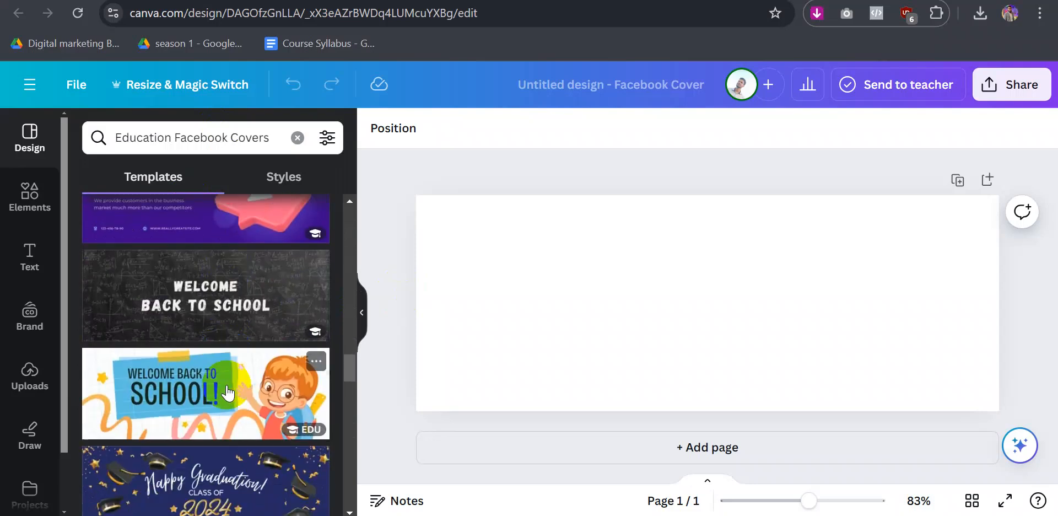
pyautogui.scroll(-4, 227, 392)
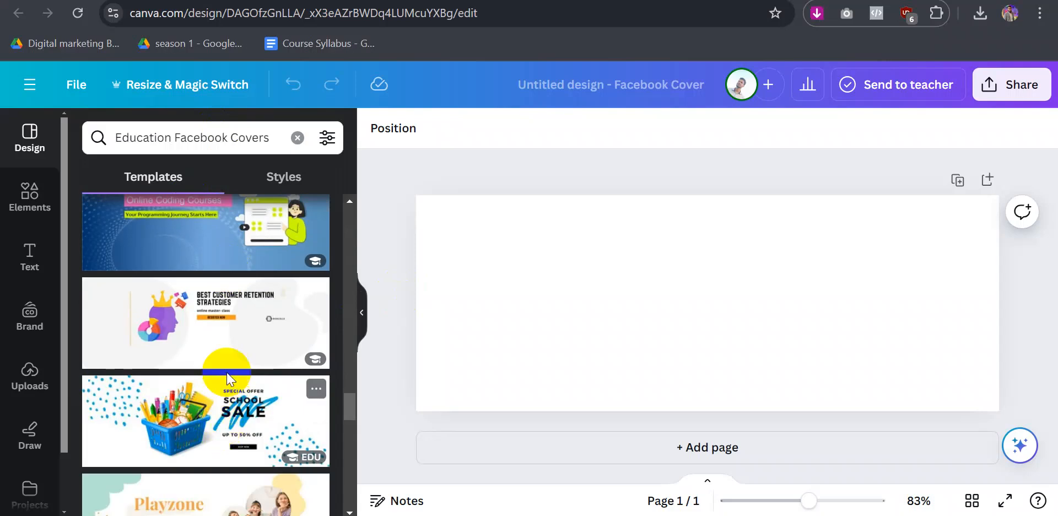
pyautogui.click(226, 326)
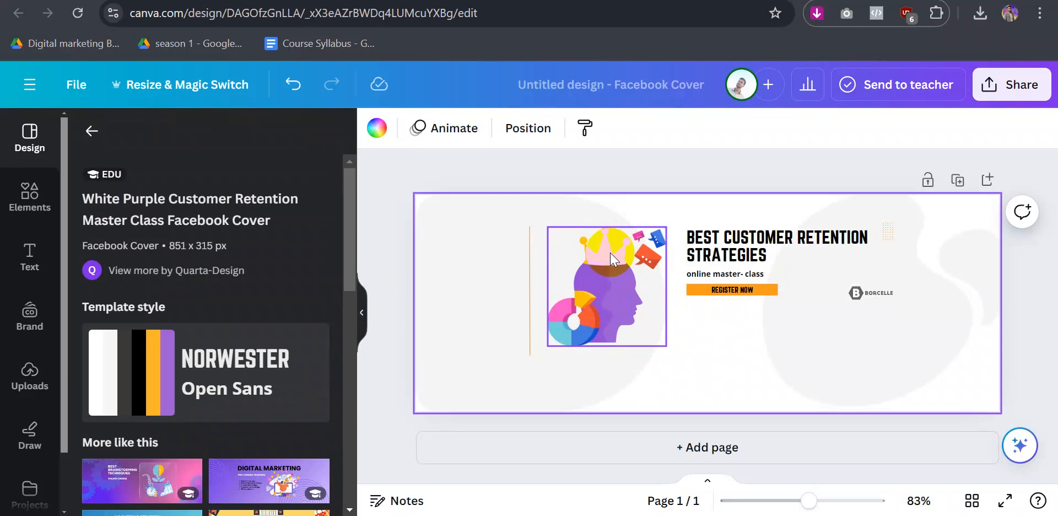
pyautogui.doubleClick(758, 253)
# - Retitle the cover ADM BATCH 101 with subtitle The Best Online Education, widened to one line
pyautogui.write('A')
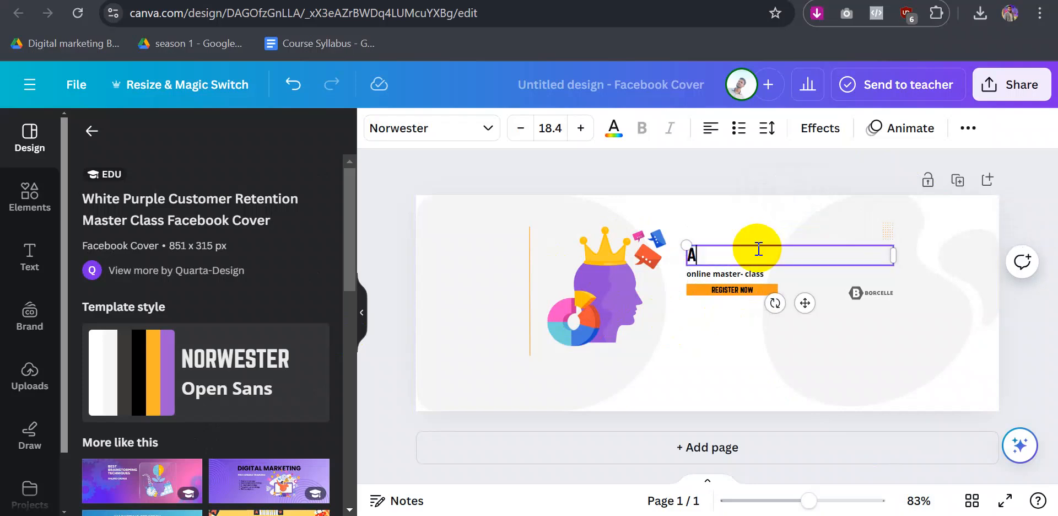
pyautogui.write('DM BATCH')
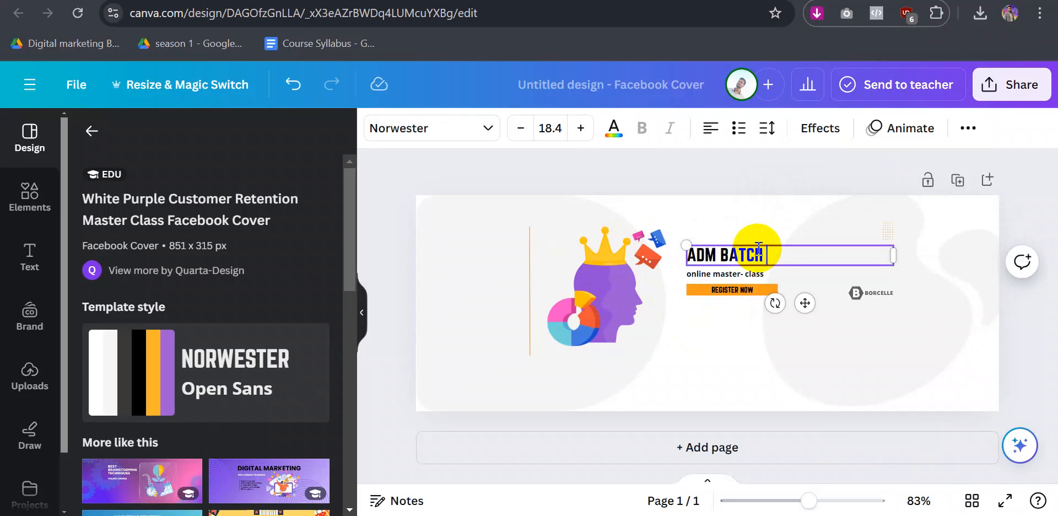
pyautogui.write(' 101')
pyautogui.doubleClick(726, 274)
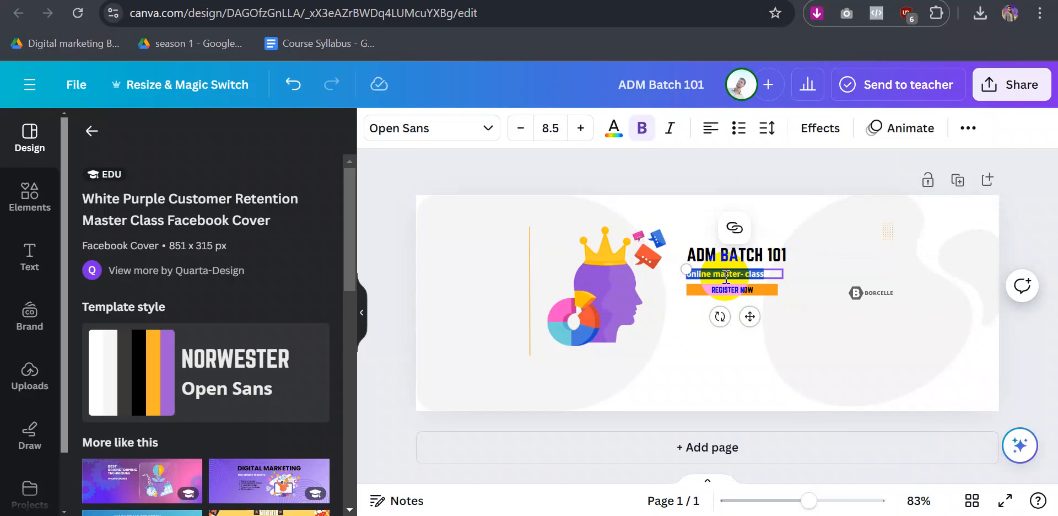
pyautogui.write('The B')
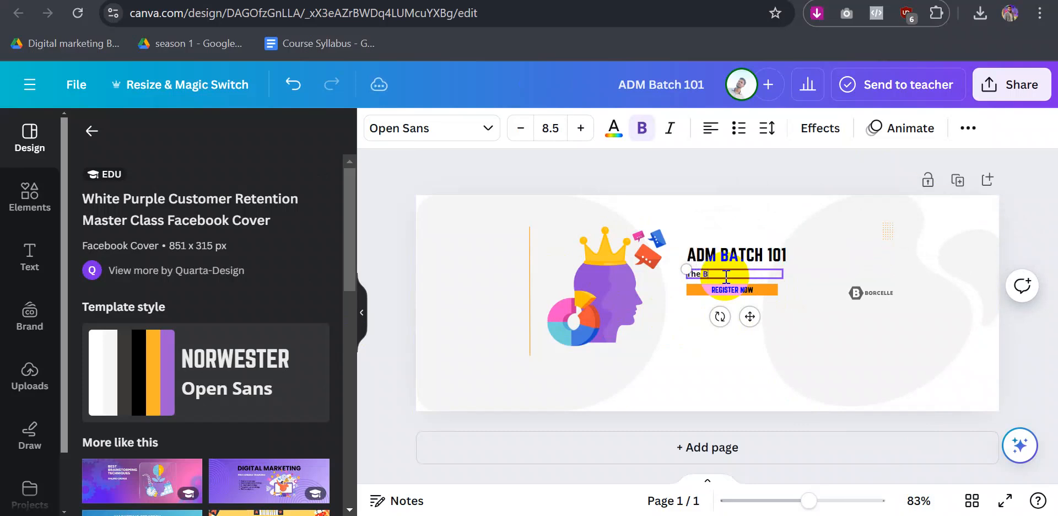
pyautogui.write('est')
pyautogui.write(' Online')
pyautogui.write(' Education')
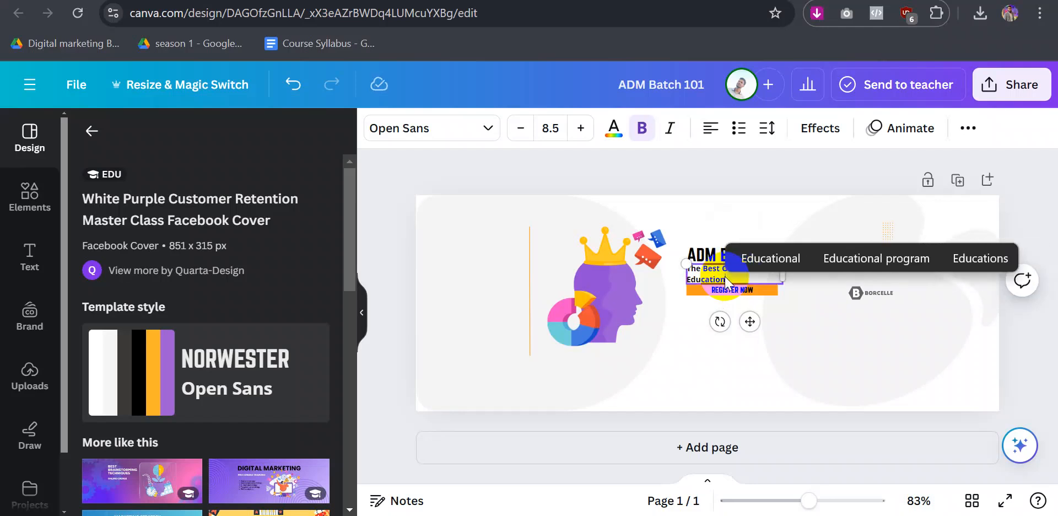
pyautogui.click(802, 316)
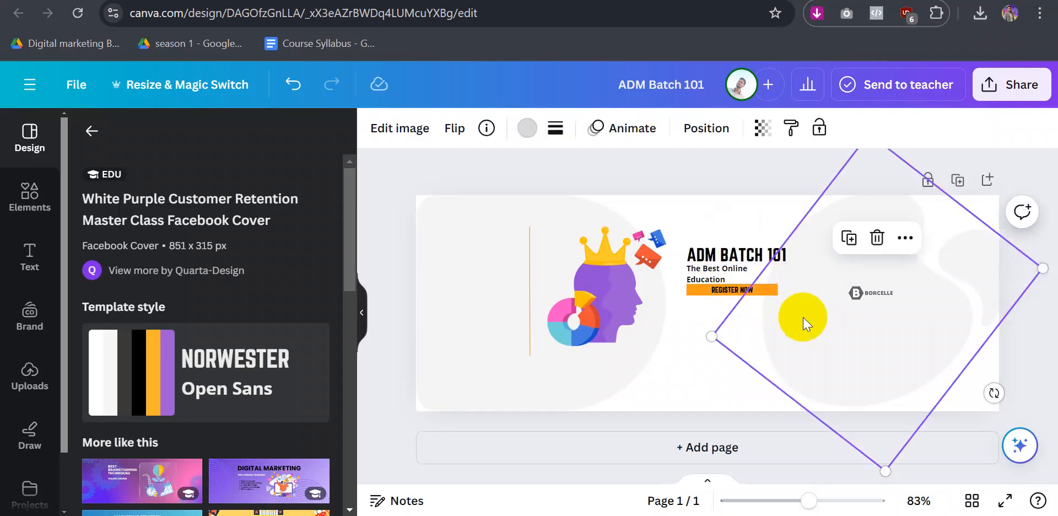
pyautogui.click(703, 274)
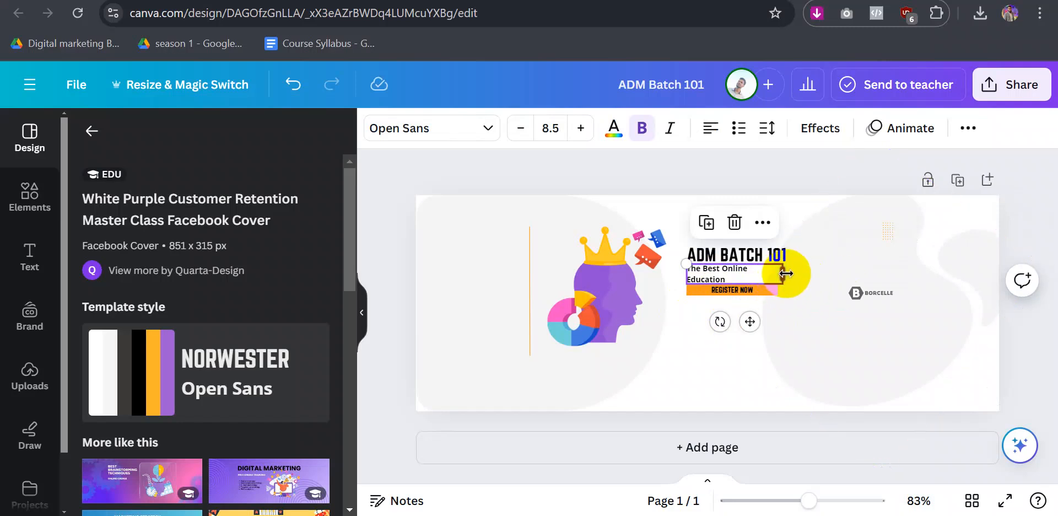
pyautogui.moveTo(783, 275); pyautogui.dragTo(798, 273)
pyautogui.click(692, 341)
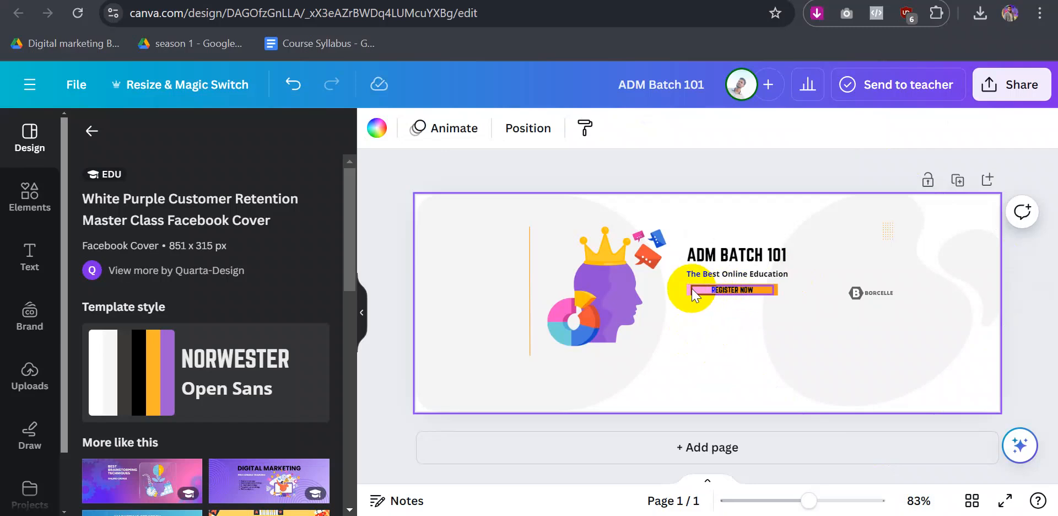
# - Delete the placeholder BORCELLE logo from the cover
pyautogui.click(878, 292)
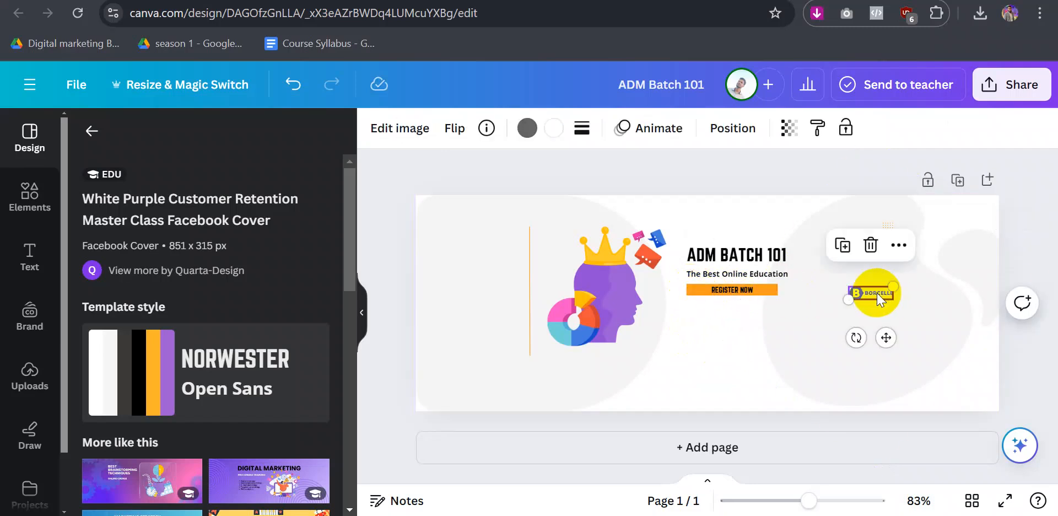
pyautogui.press('Delete')
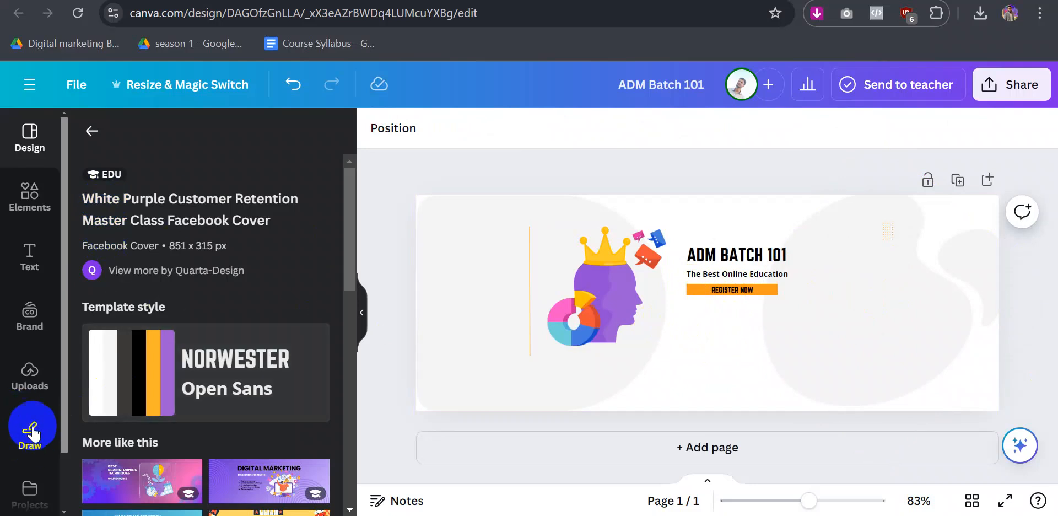
# - Upload the ADM Batch 101 logo file and place it on the cover
pyautogui.click(22, 379)
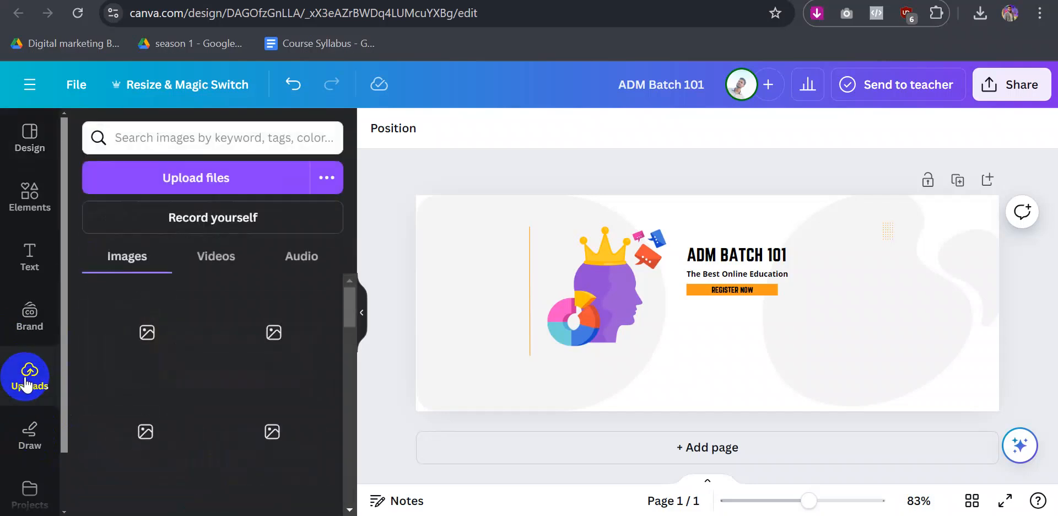
pyautogui.click(189, 182)
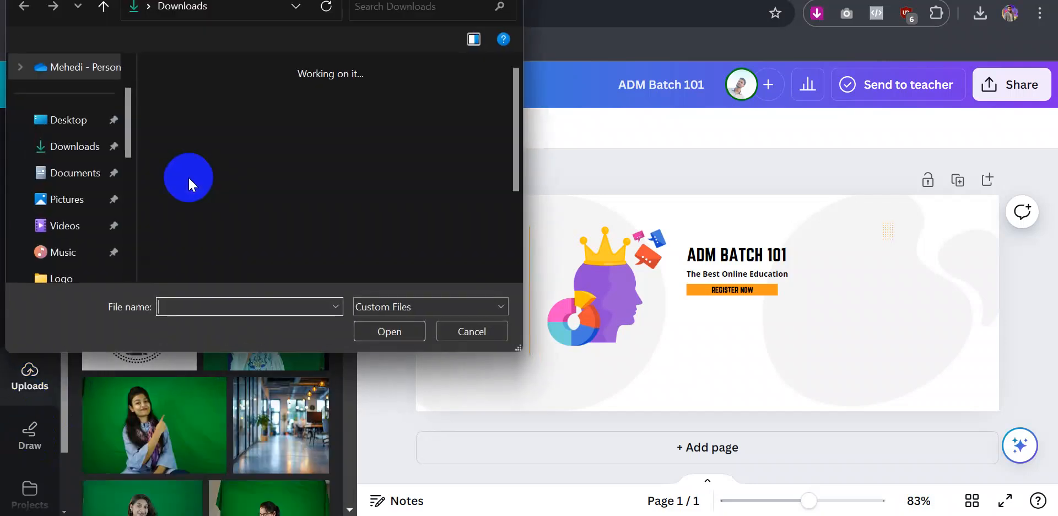
pyautogui.click(222, 170)
pyautogui.click(386, 333)
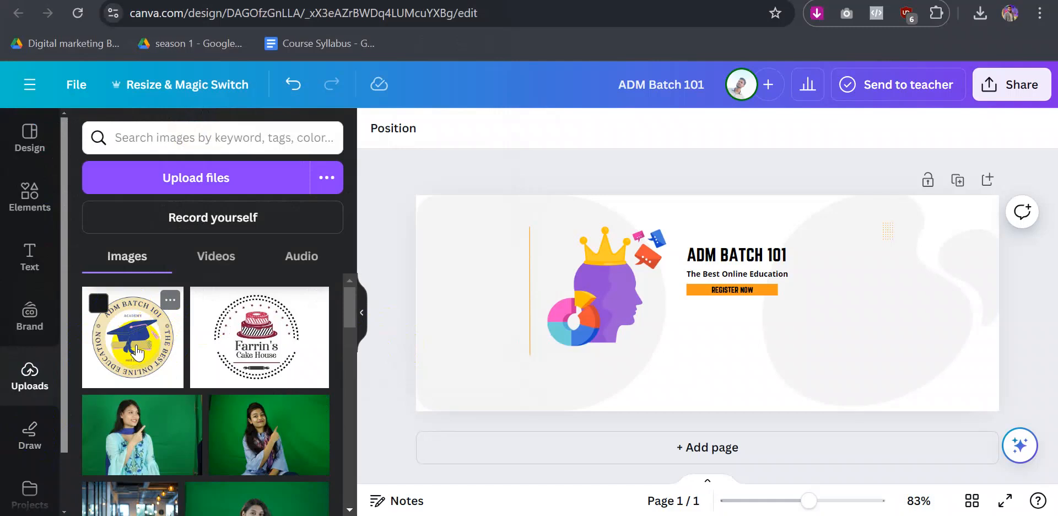
pyautogui.click(138, 352)
pyautogui.moveTo(722, 330); pyautogui.dragTo(920, 301)
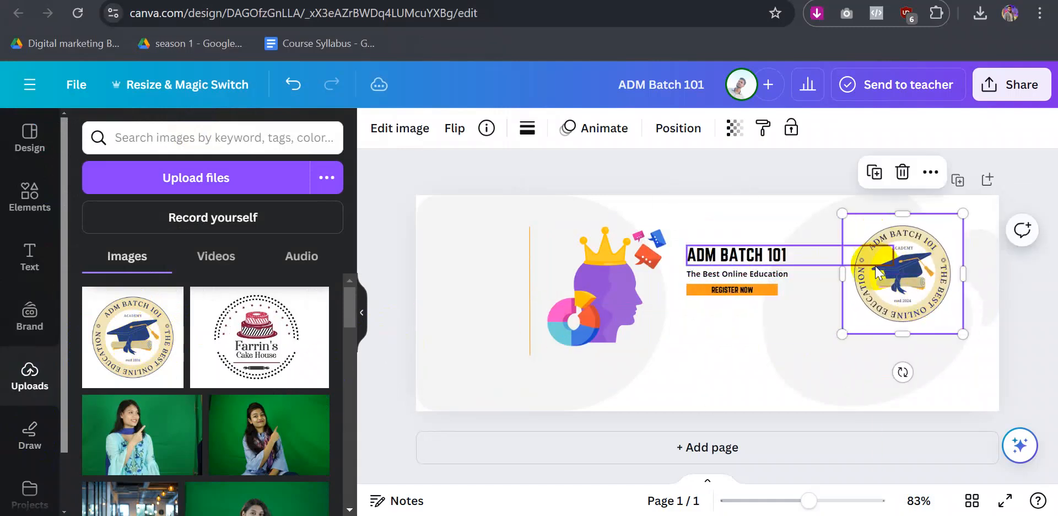
pyautogui.moveTo(893, 272); pyautogui.dragTo(619, 292)
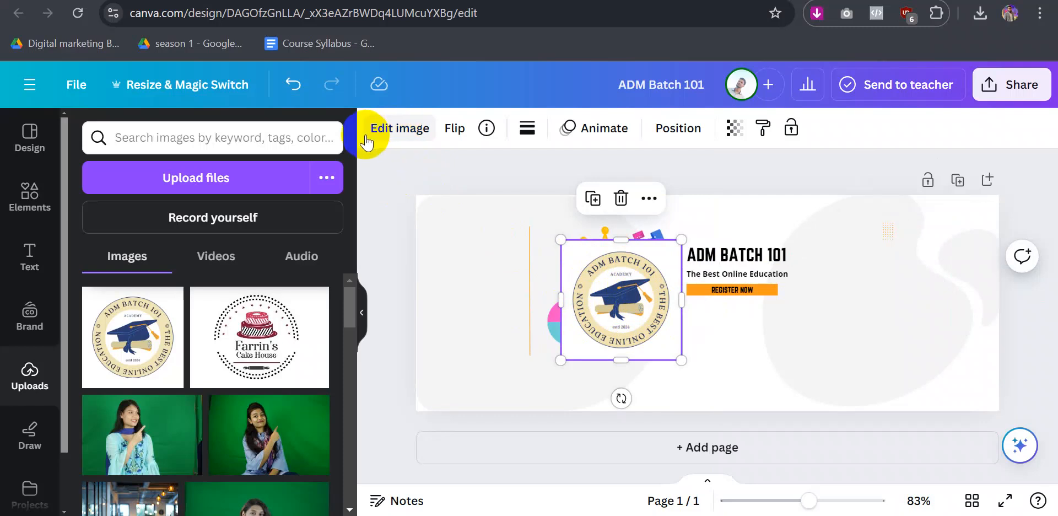
# - Remove the logo's background, shrink it and position it beside the headline
pyautogui.click(406, 129)
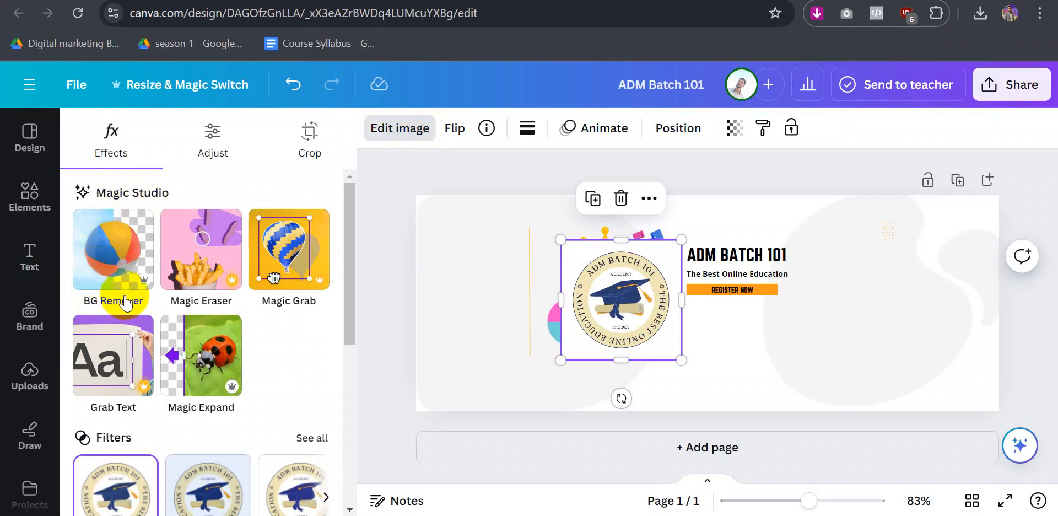
pyautogui.click(114, 254)
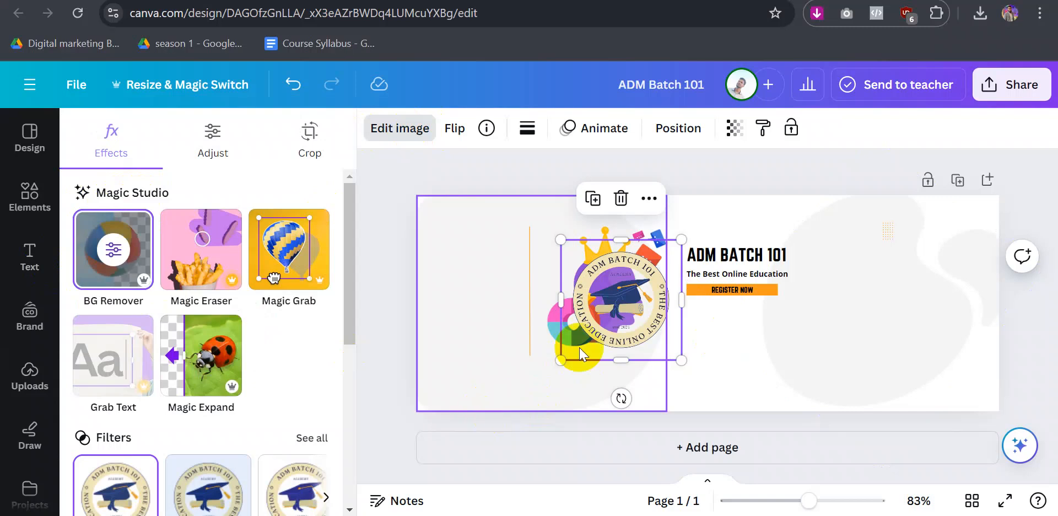
pyautogui.moveTo(616, 300); pyautogui.dragTo(870, 269)
pyautogui.moveTo(815, 329); pyautogui.dragTo(871, 274)
pyautogui.moveTo(908, 246); pyautogui.dragTo(846, 248)
pyautogui.click(375, 297)
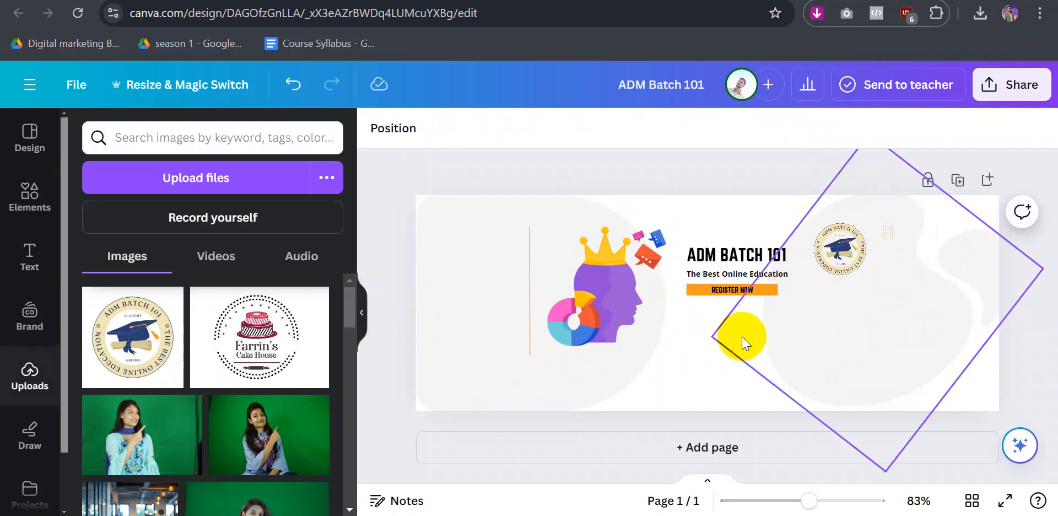
# - Duplicate The Best Online Education subtitle and place the copy below REGISTER NOW
pyautogui.click(728, 275)
pyautogui.hotkey('ctrl', 'd')
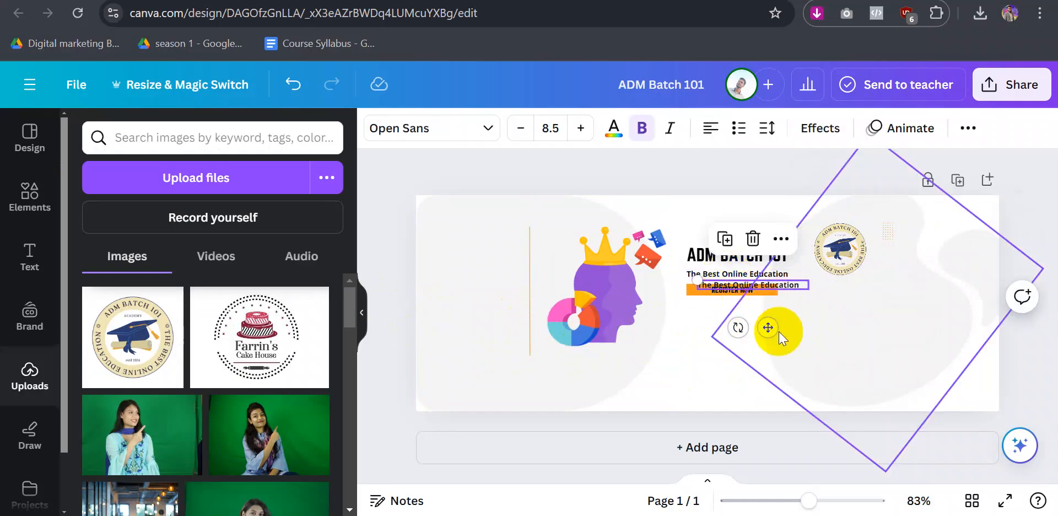
pyautogui.moveTo(769, 326); pyautogui.dragTo(744, 357)
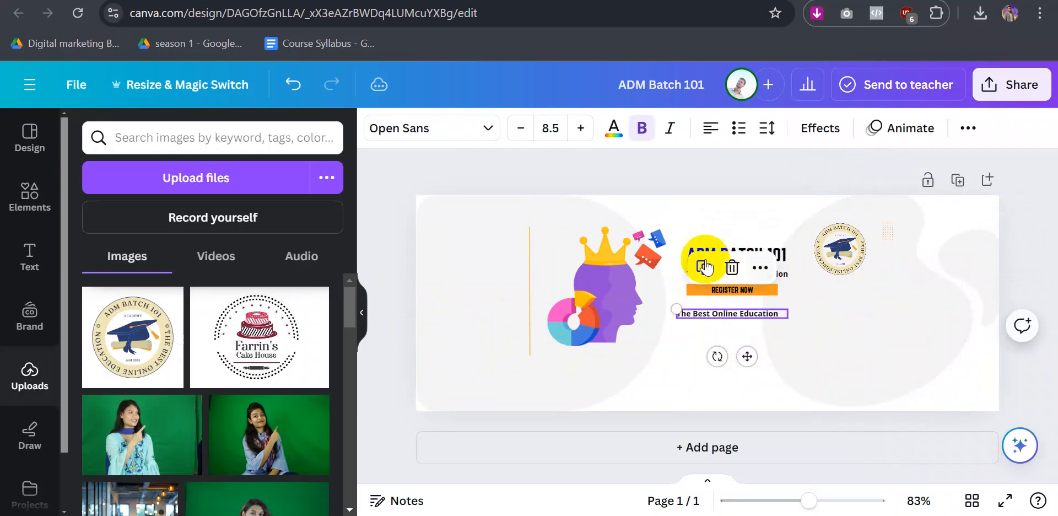
pyautogui.click(700, 180)
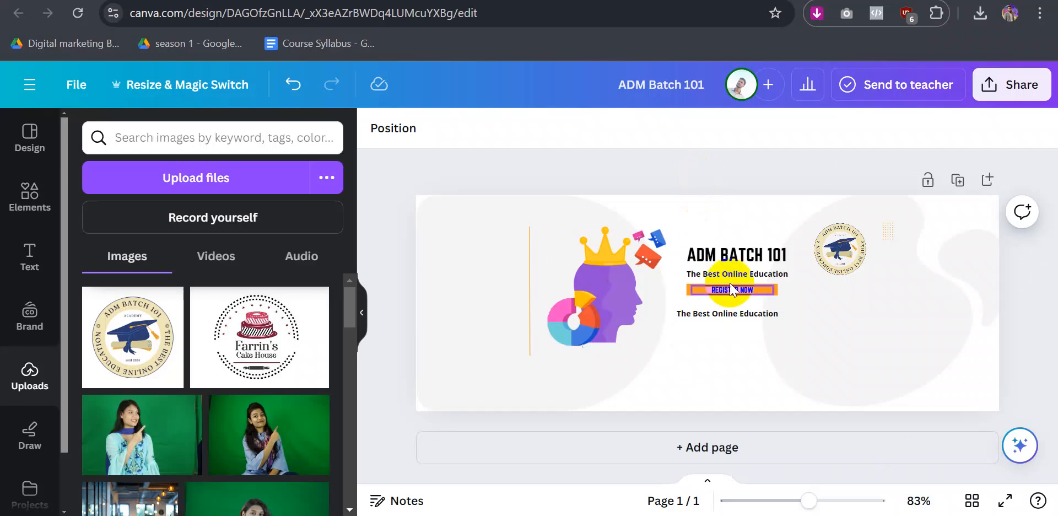
# - Narrow the ADM BATCH 101 heading box and nudge the second tagline lower
pyautogui.click(715, 256)
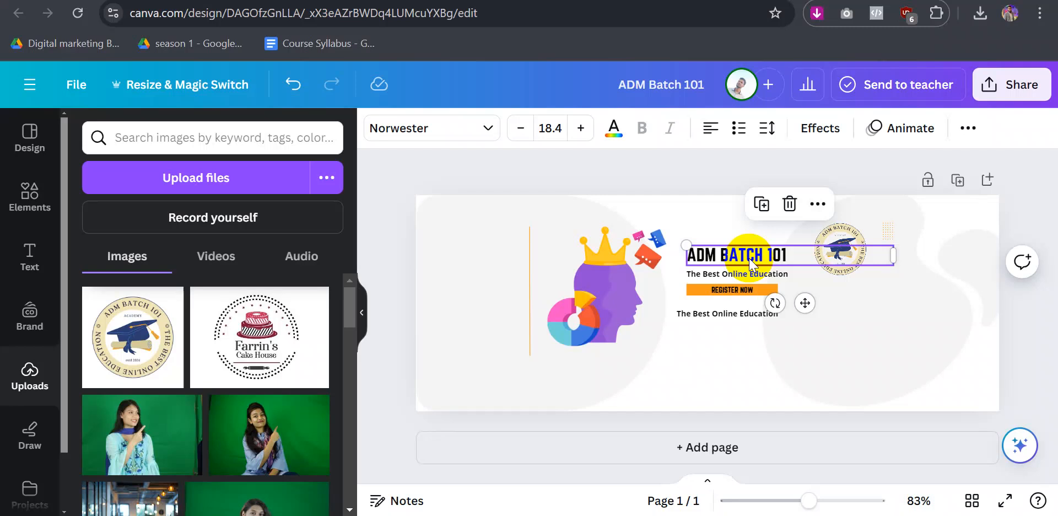
pyautogui.click(768, 254)
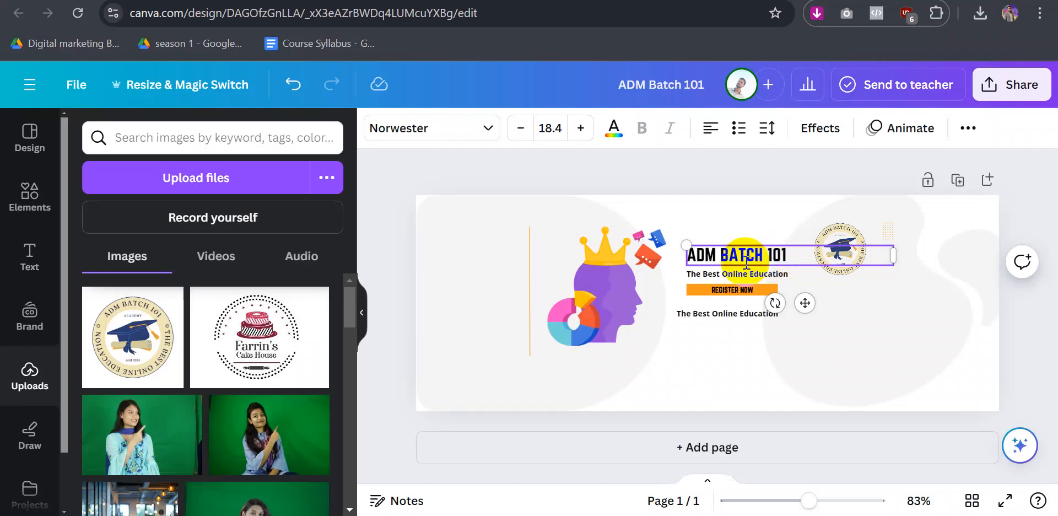
pyautogui.click(1020, 197)
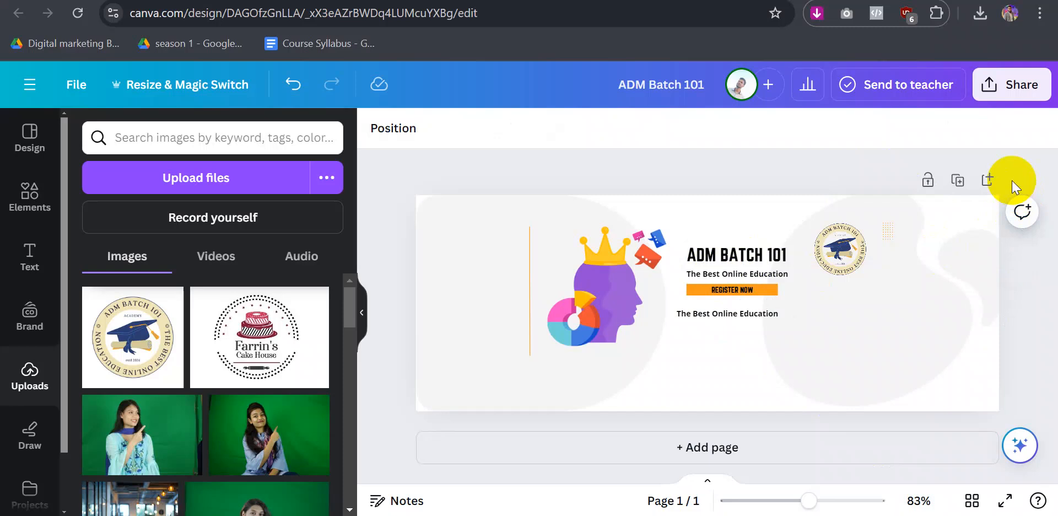
pyautogui.click(732, 265)
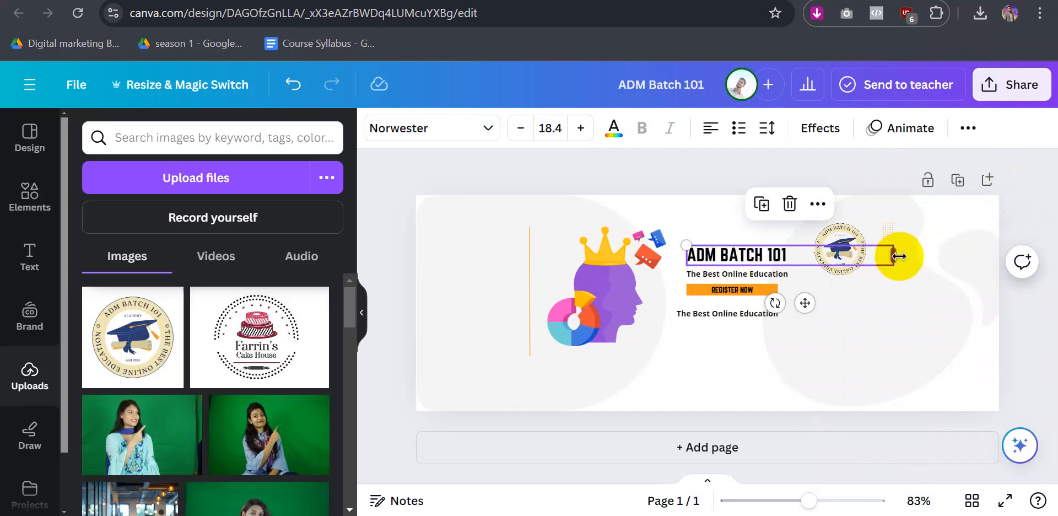
pyautogui.moveTo(879, 255); pyautogui.dragTo(798, 255)
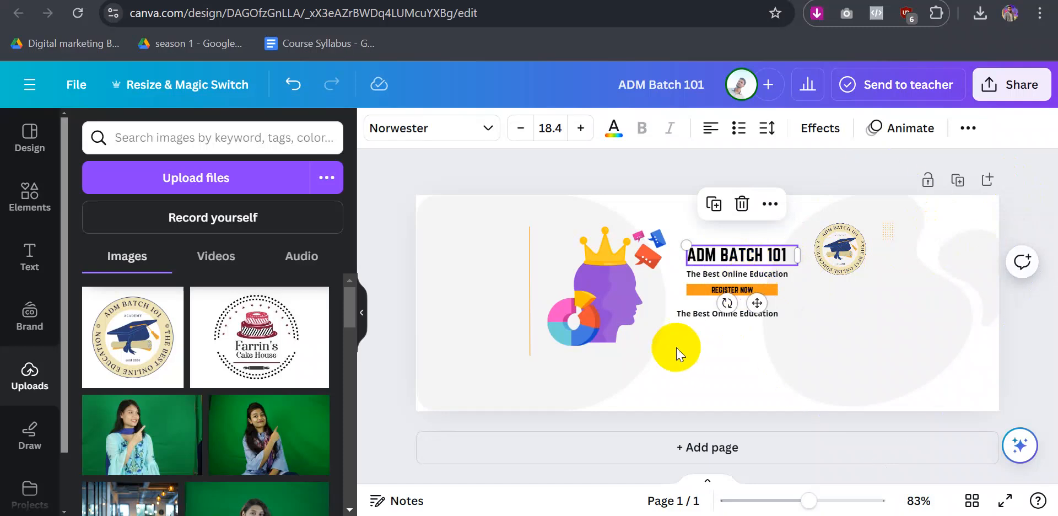
pyautogui.moveTo(700, 320); pyautogui.dragTo(710, 317)
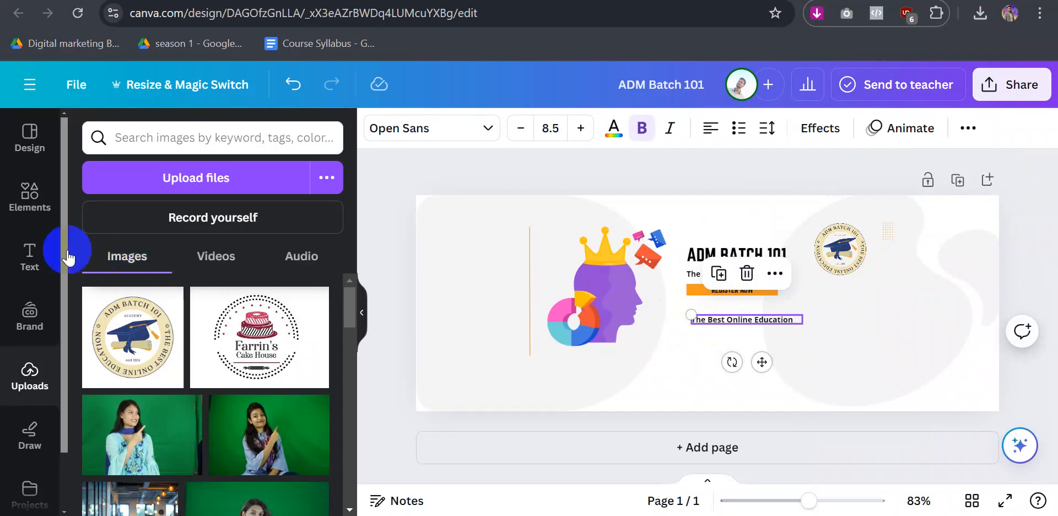
# - Add a small phone icon from a 'phone icon' element search beside the lower tagline
pyautogui.click(29, 196)
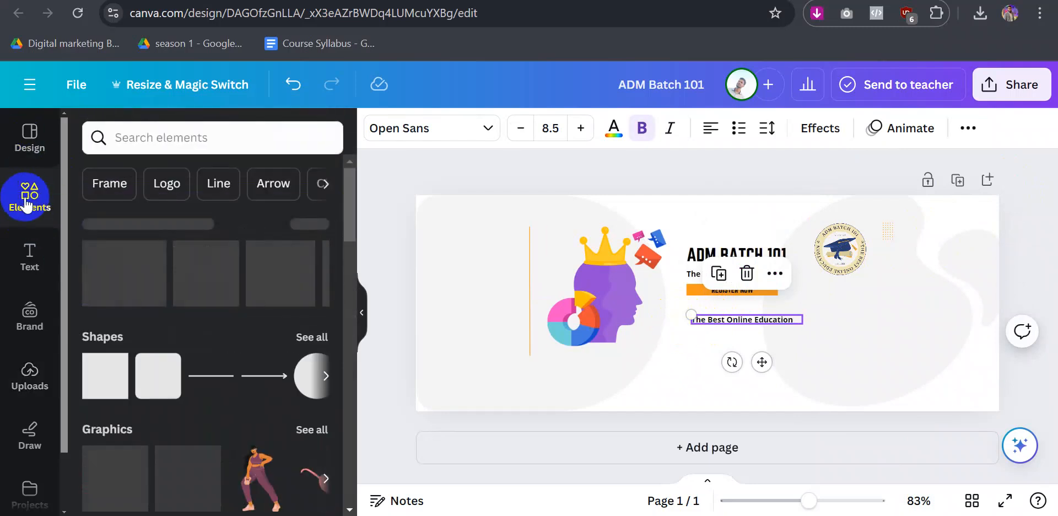
pyautogui.click(165, 137)
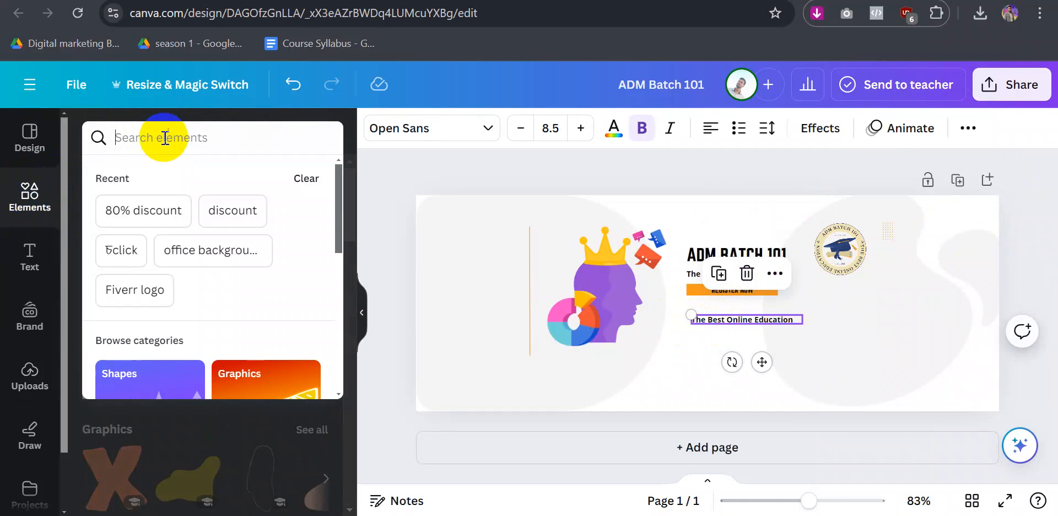
pyautogui.write('pho')
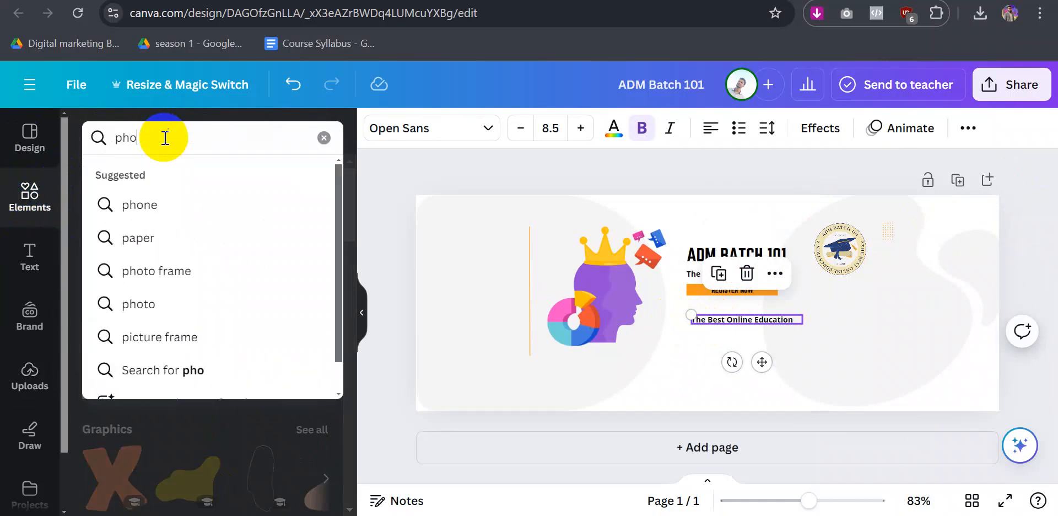
pyautogui.write('ne icon')
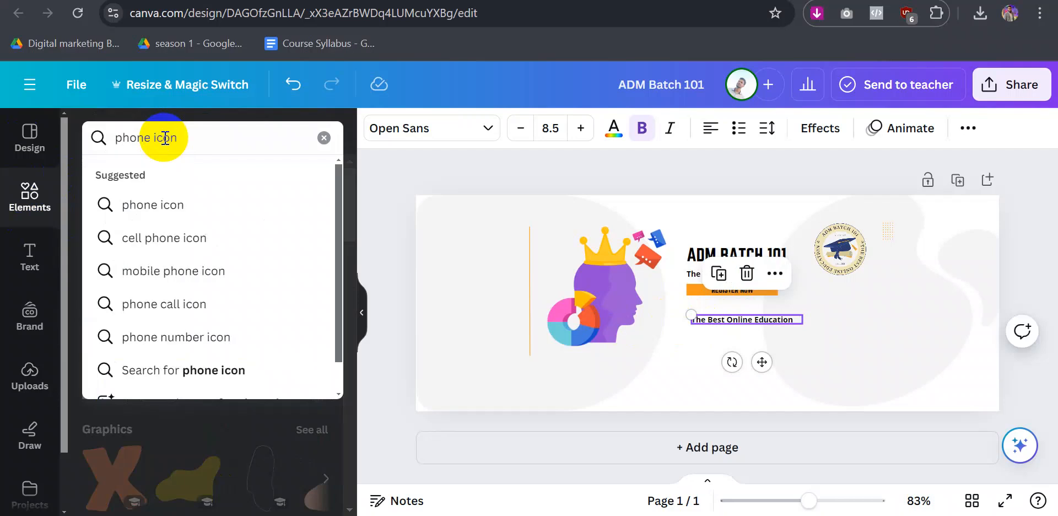
pyautogui.click(150, 204)
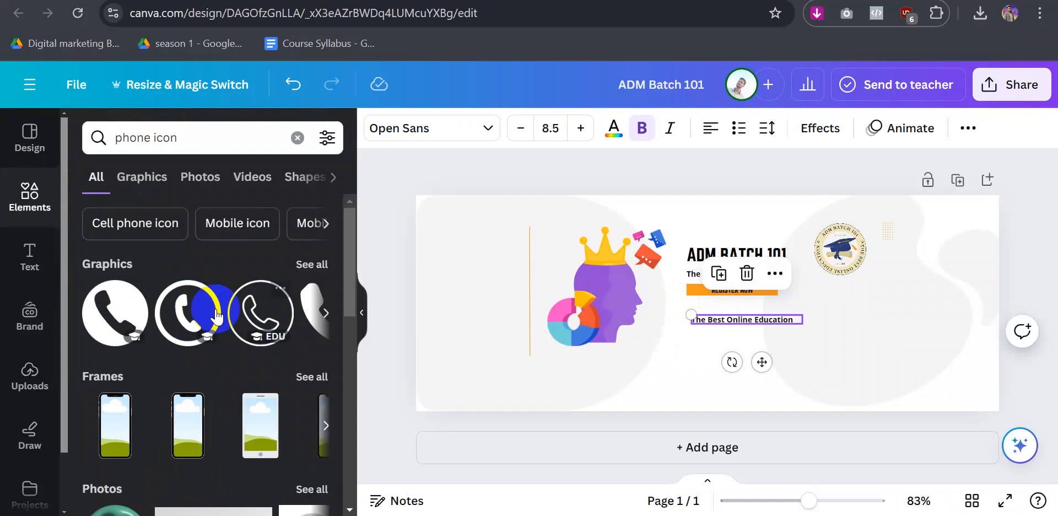
pyautogui.click(326, 317)
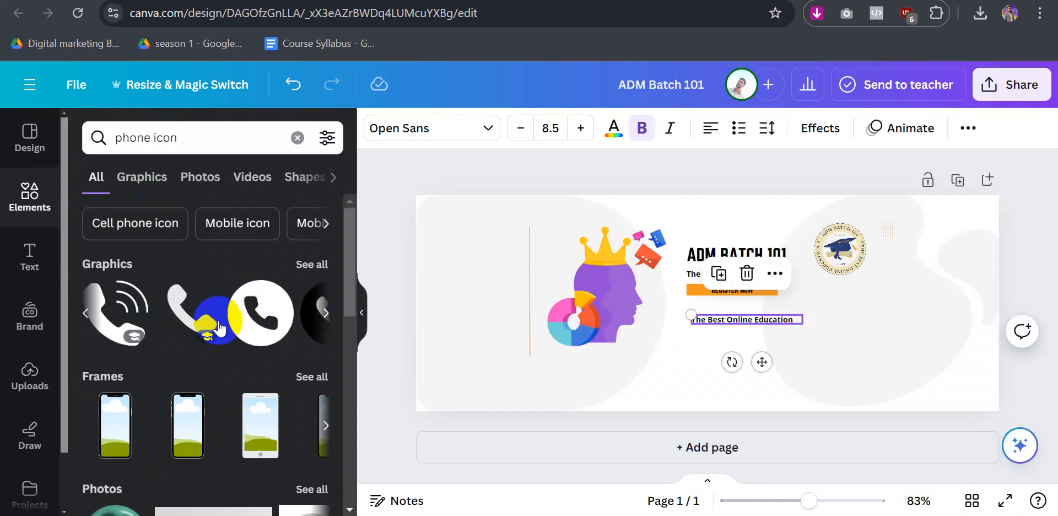
pyautogui.click(113, 319)
pyautogui.moveTo(752, 347); pyautogui.dragTo(683, 319)
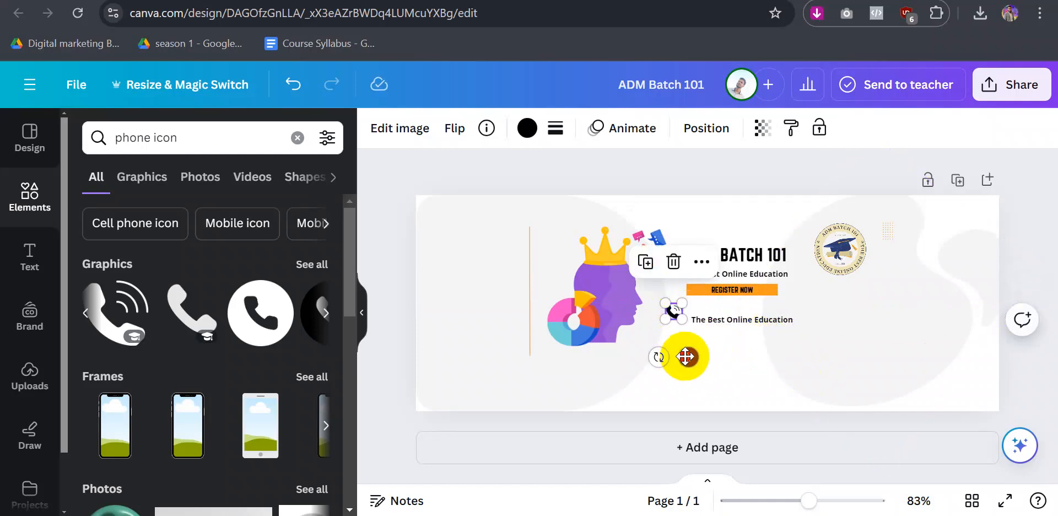
pyautogui.moveTo(687, 357); pyautogui.dragTo(687, 363)
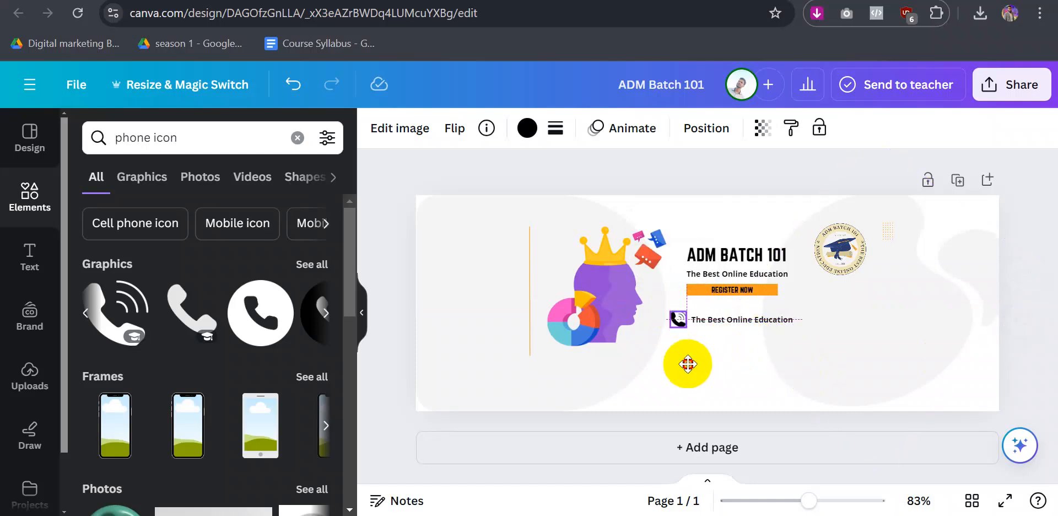
pyautogui.click(375, 369)
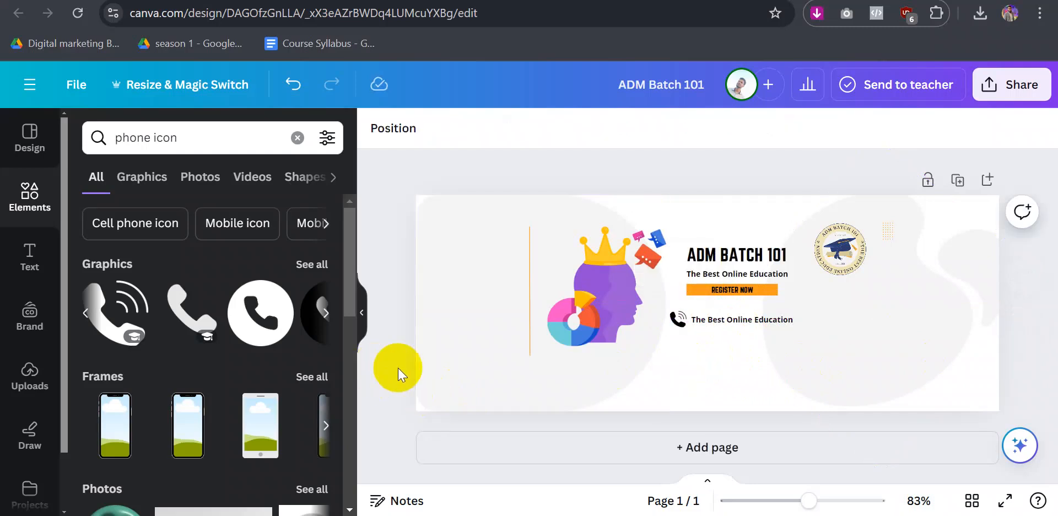
# - Recolour the phone icon orange
pyautogui.click(681, 319)
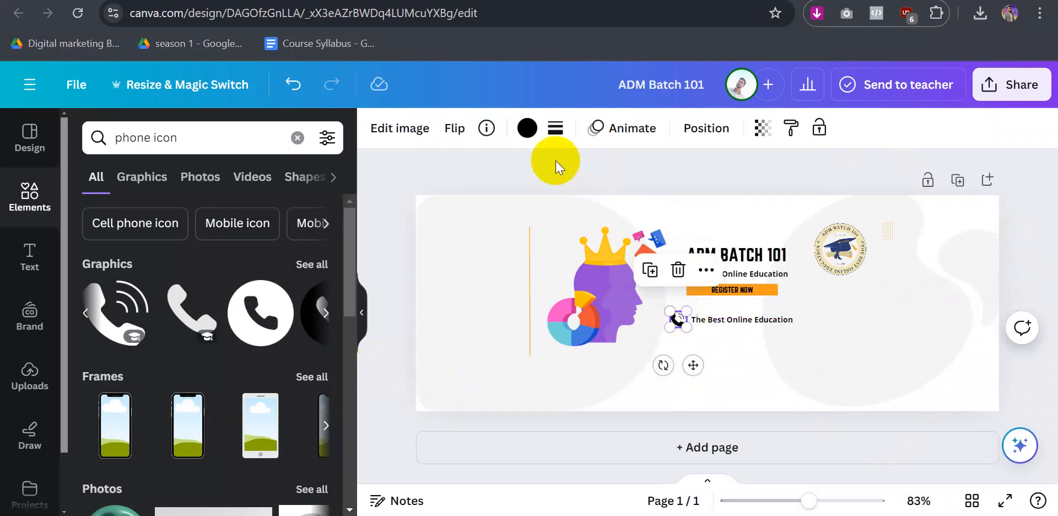
pyautogui.click(529, 130)
pyautogui.click(527, 130)
pyautogui.click(228, 237)
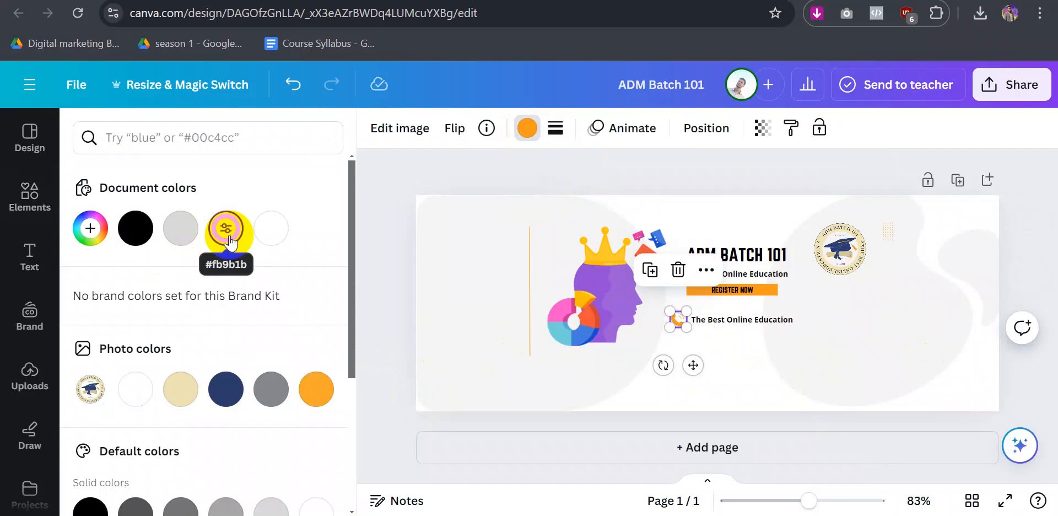
pyautogui.click(226, 389)
pyautogui.click(225, 229)
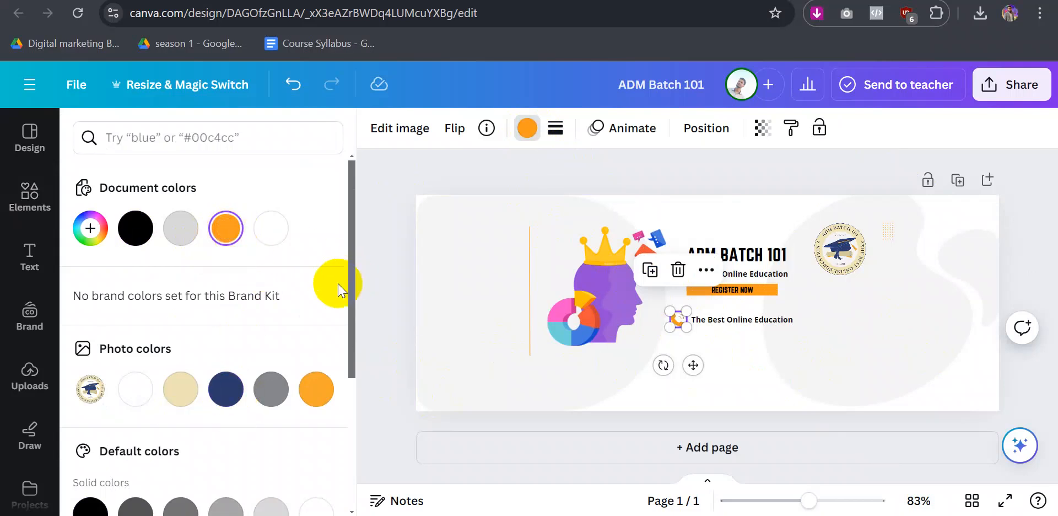
pyautogui.scroll(-4, 309, 286)
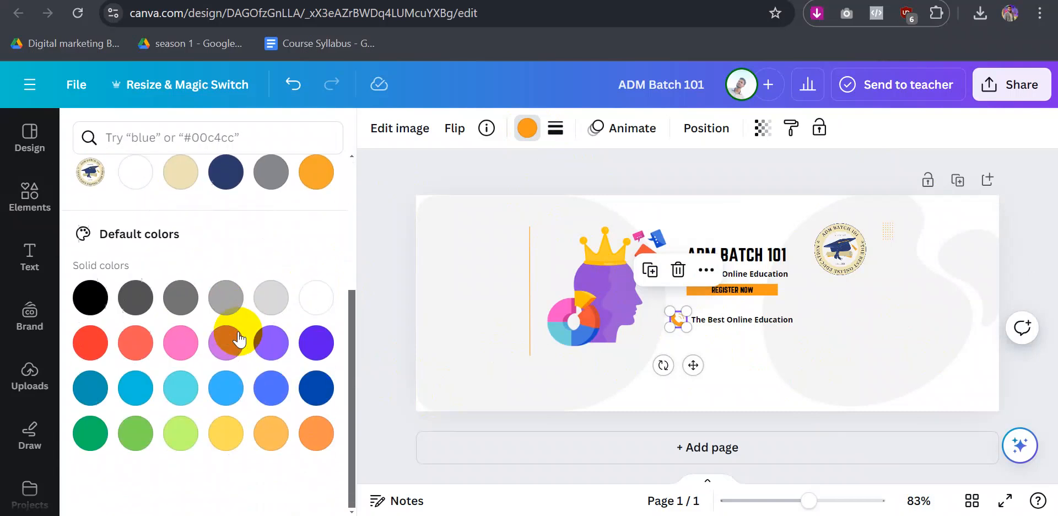
pyautogui.click(732, 362)
pyautogui.doubleClick(709, 319)
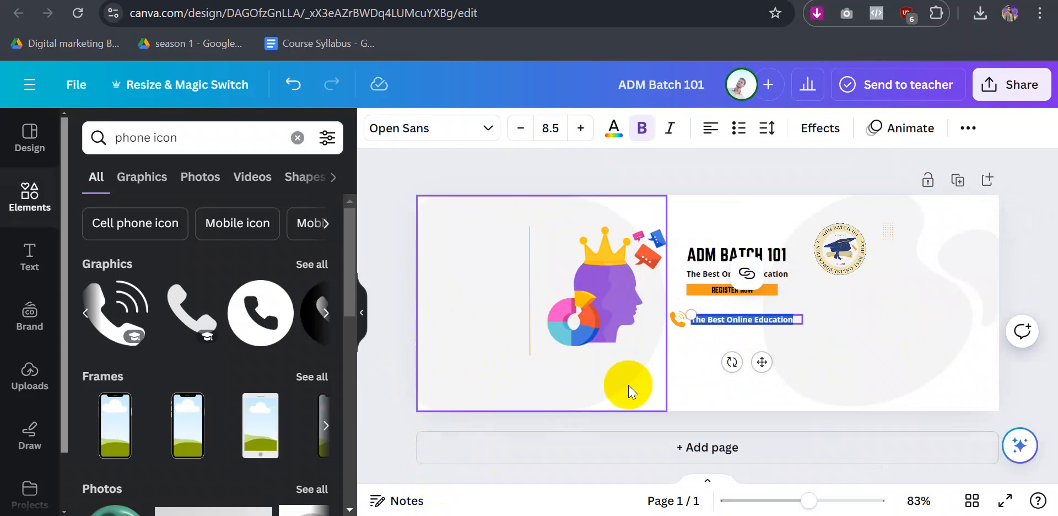
# - Return to the ADM Batch 101 Page setup and continue to the WhatsApp connection step
pyautogui.click(426, 472)
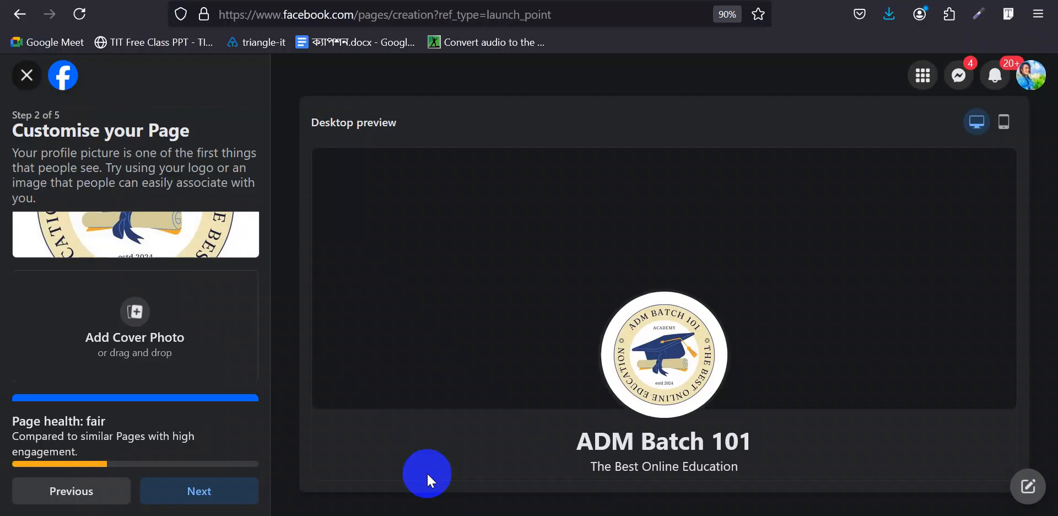
pyautogui.scroll(-1, 198, 332)
pyautogui.scroll(3, 197, 332)
pyautogui.scroll(-3, 197, 332)
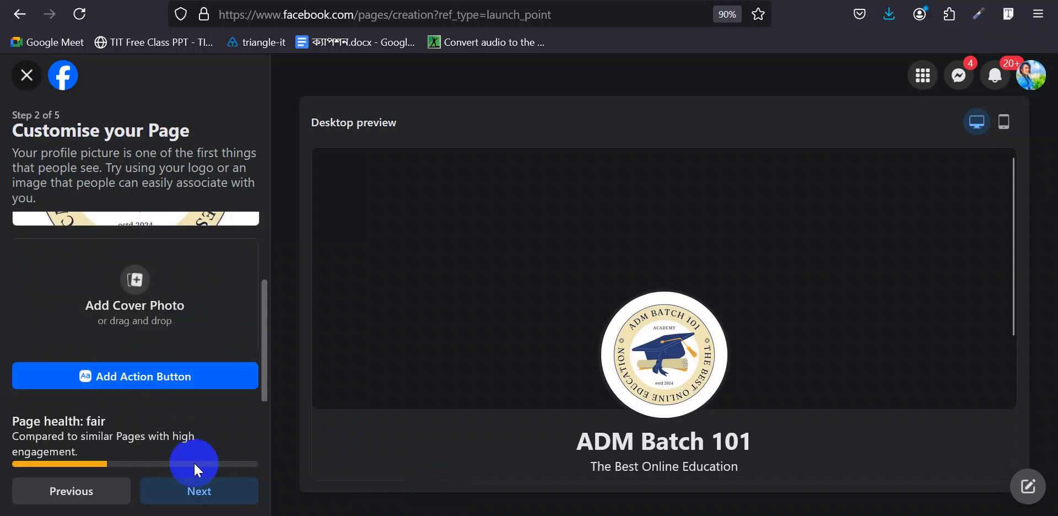
pyautogui.click(197, 483)
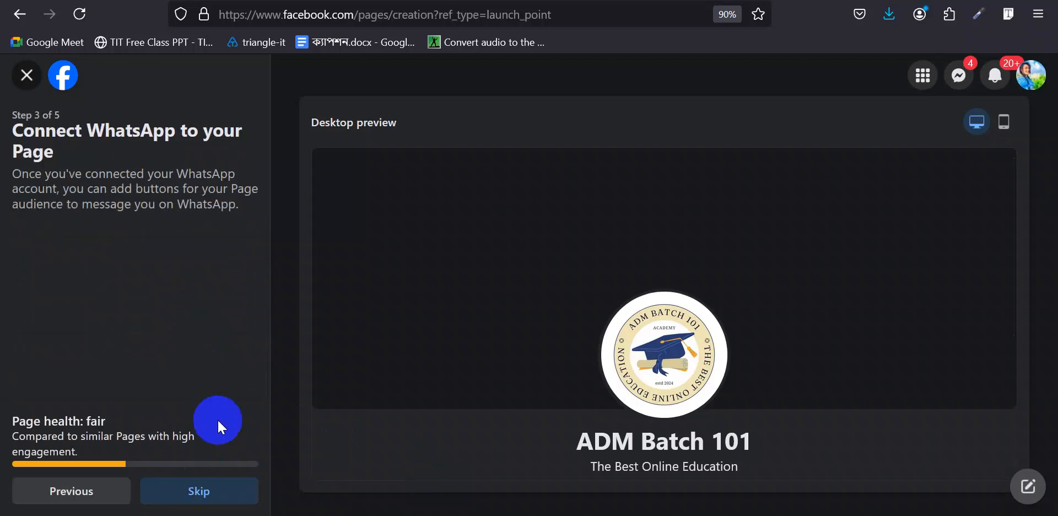
# - Skip connecting WhatsApp, leaving the number blank, and skip inviting friends to the Page
pyautogui.scroll(-3, 168, 311)
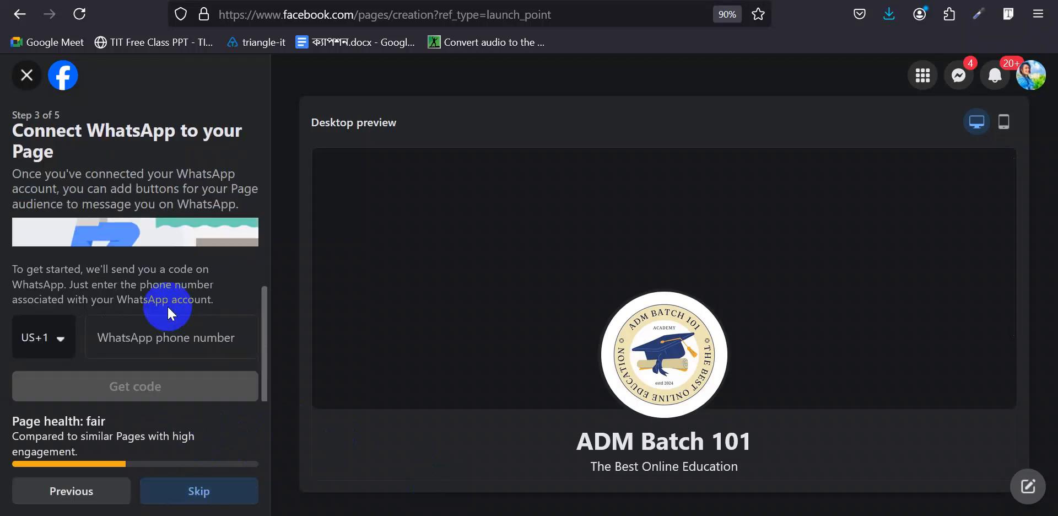
pyautogui.click(62, 338)
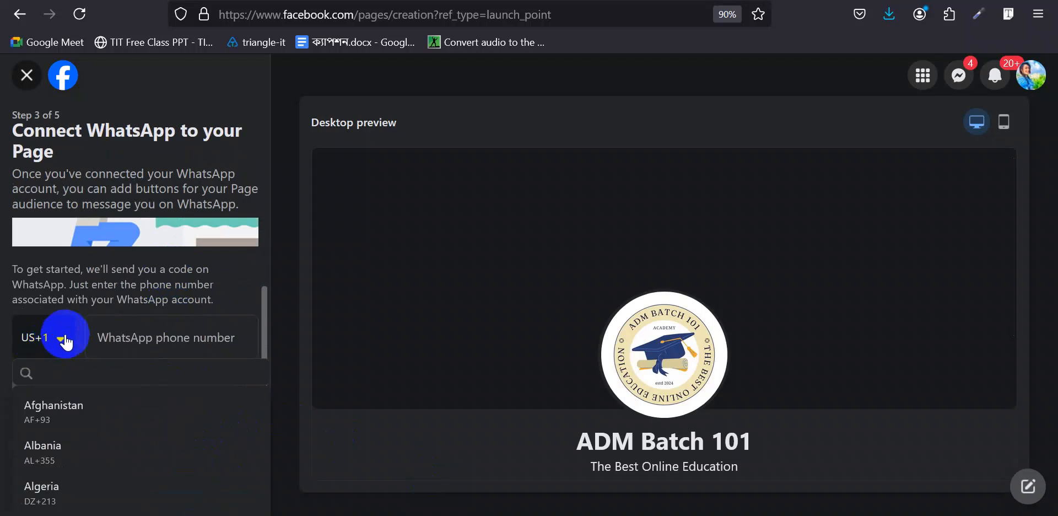
pyautogui.click(98, 283)
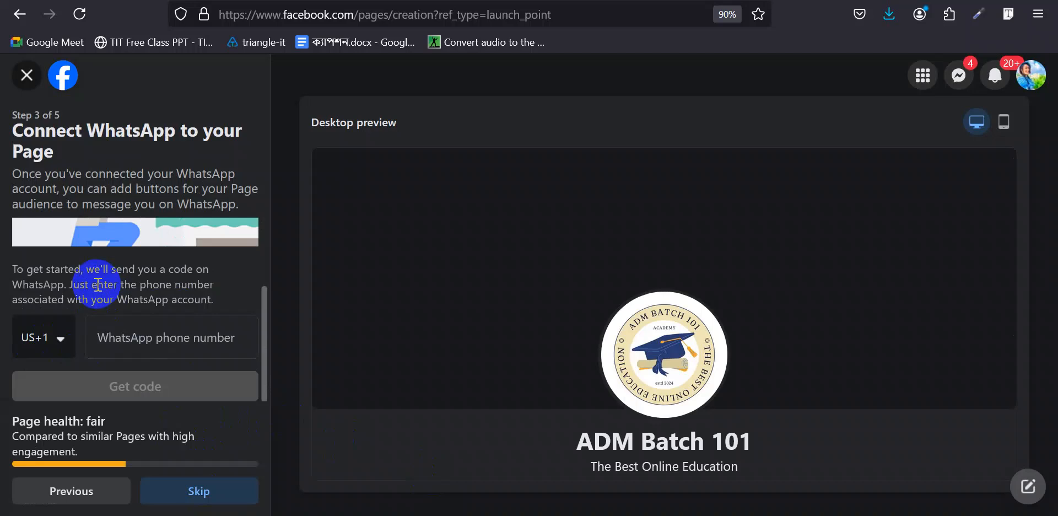
pyautogui.scroll(-3, 422, 299)
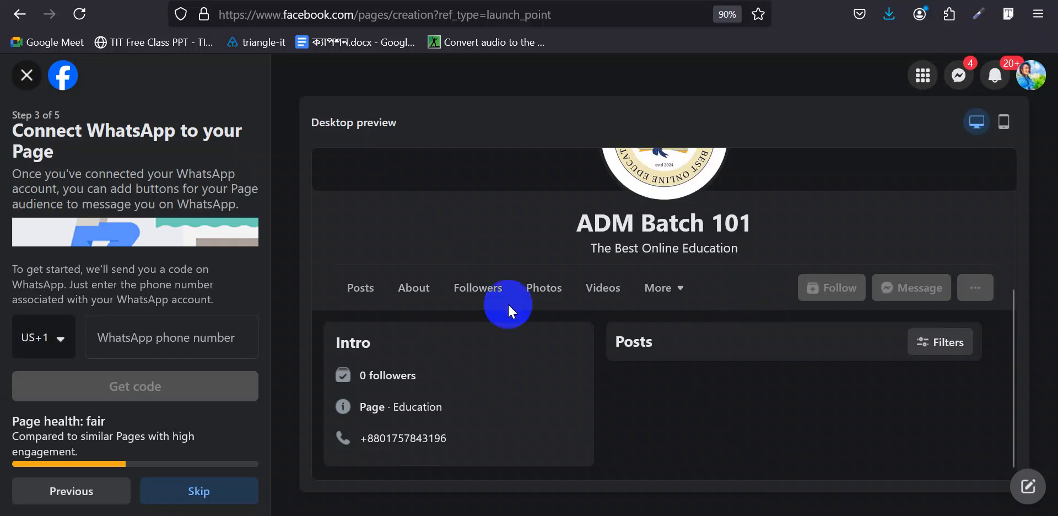
pyautogui.click(55, 340)
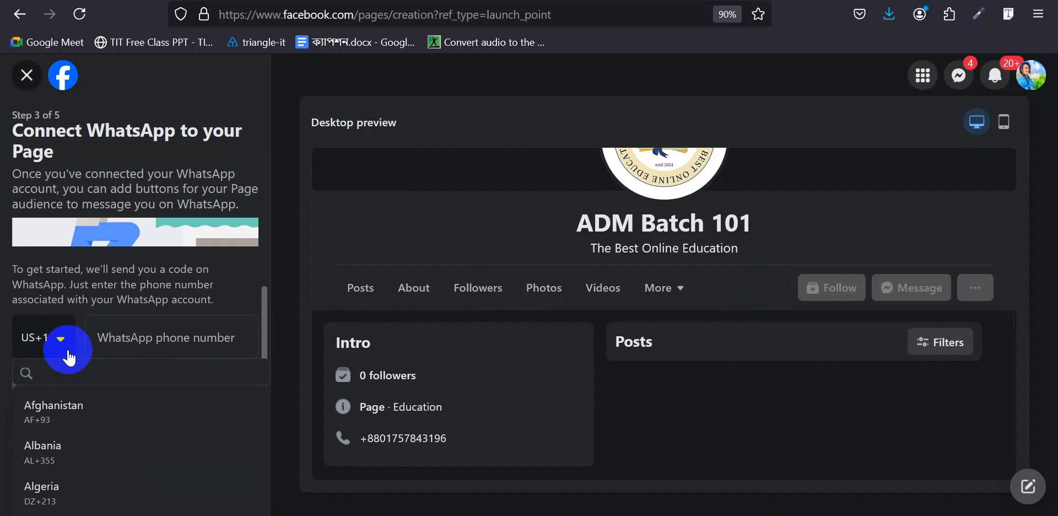
pyautogui.click(132, 338)
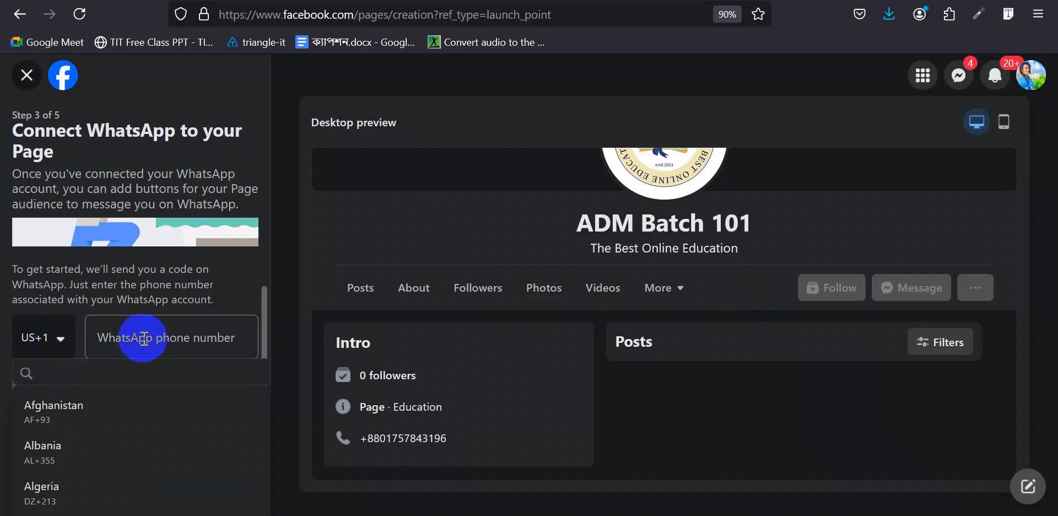
pyautogui.click(55, 339)
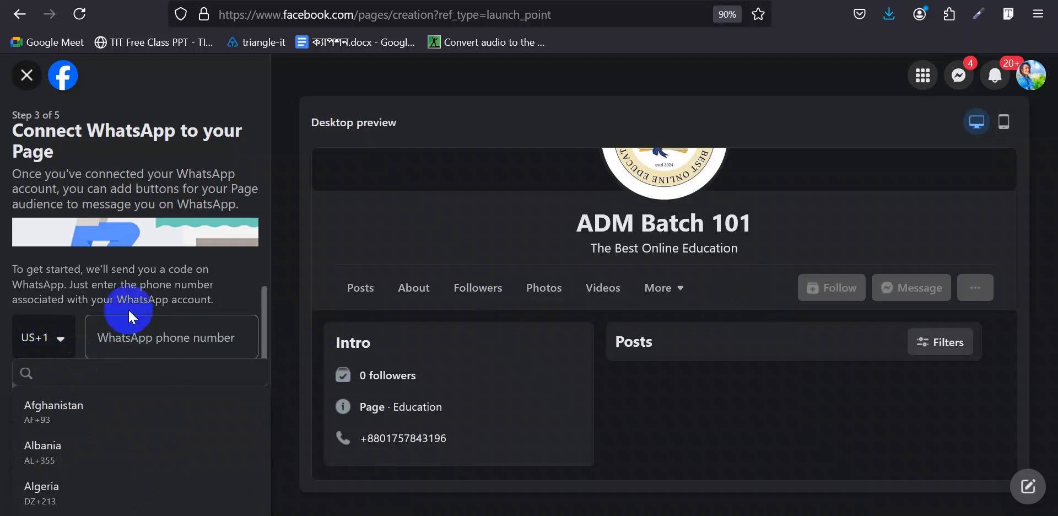
pyautogui.click(121, 290)
pyautogui.click(133, 342)
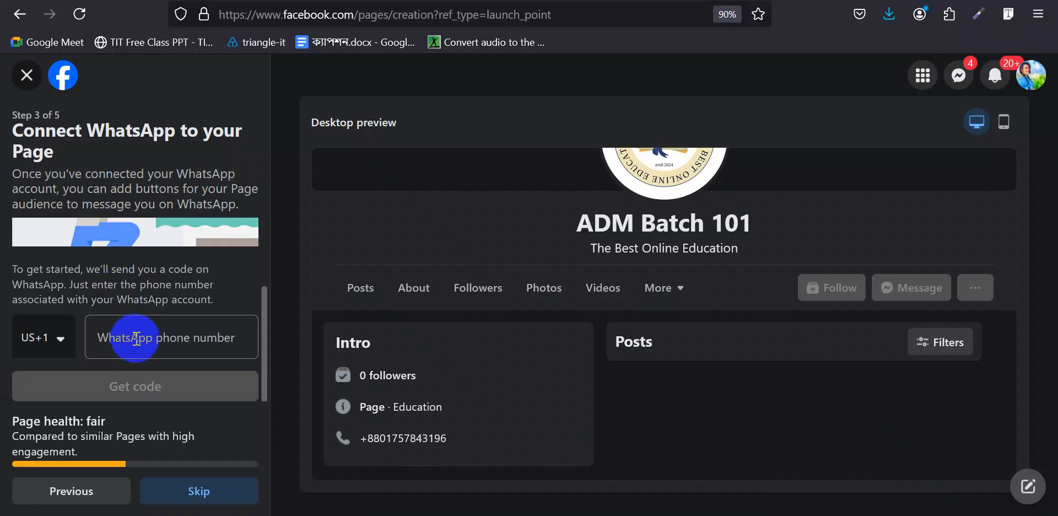
pyautogui.click(135, 340)
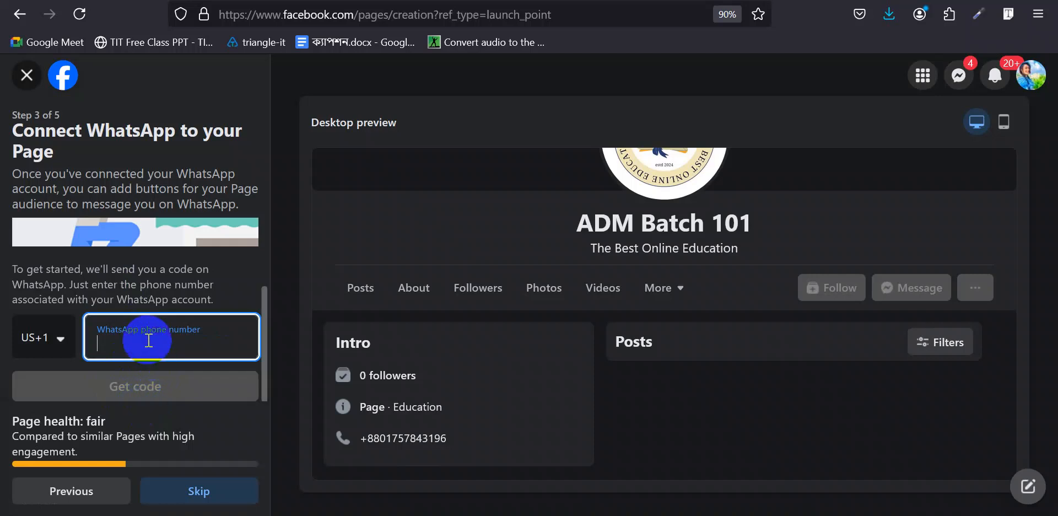
pyautogui.click(193, 491)
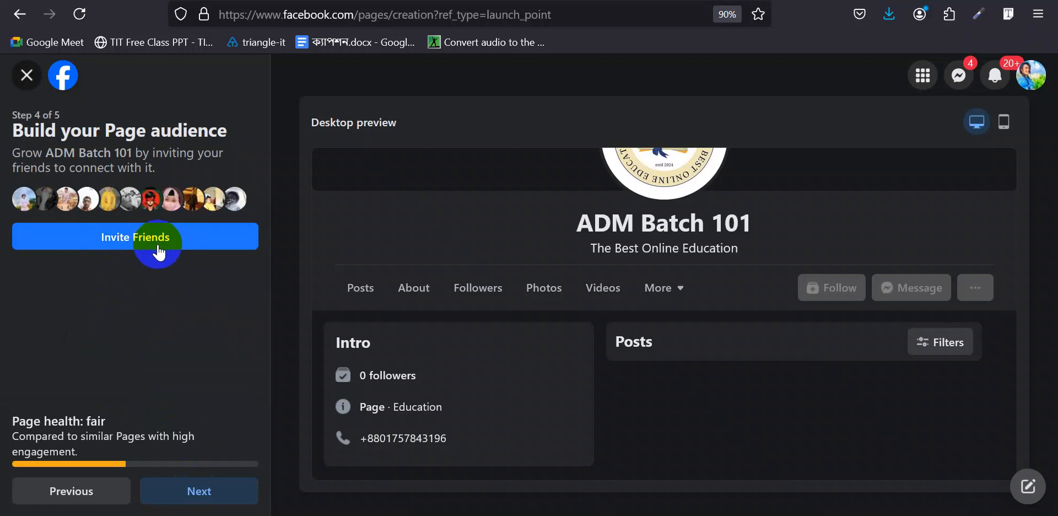
pyautogui.click(190, 490)
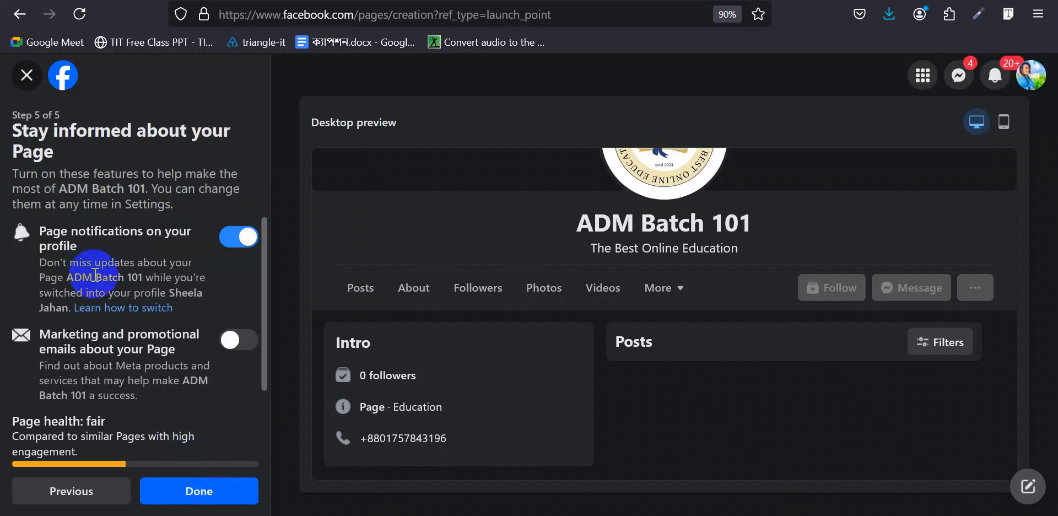
# - Leave marketing and promotional emails turned off and dismiss the notification popup
pyautogui.scroll(-1, 93, 249)
pyautogui.scroll(1, 160, 247)
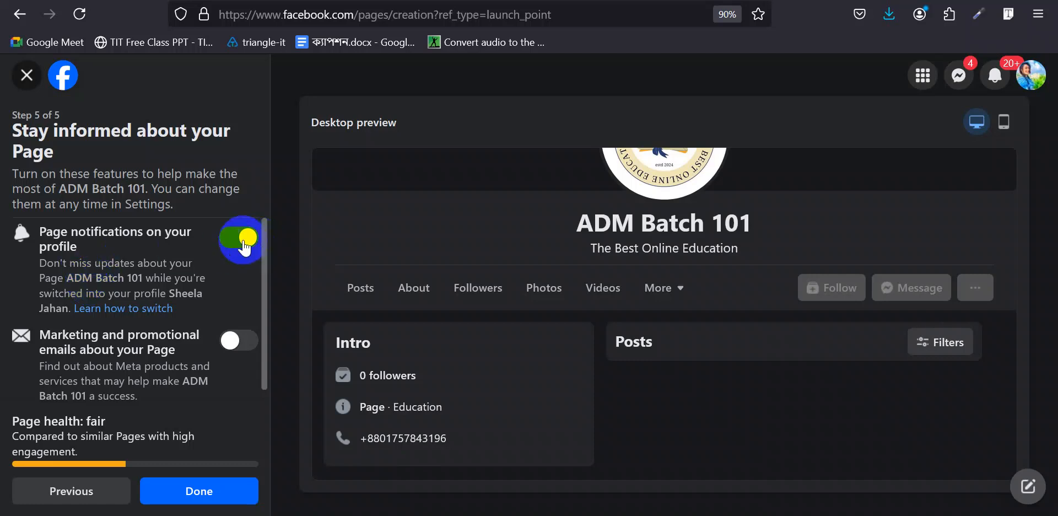
pyautogui.scroll(-1, 243, 243)
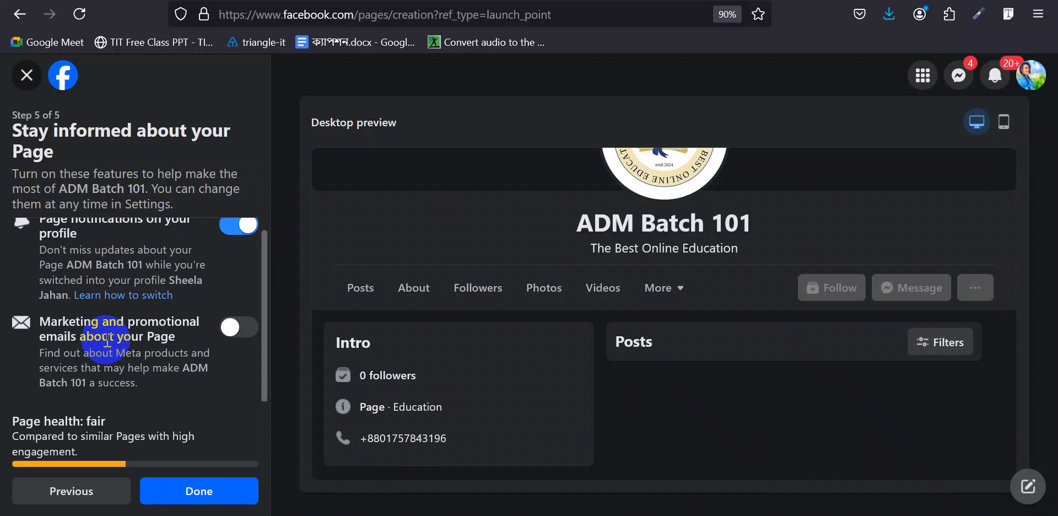
pyautogui.click(240, 337)
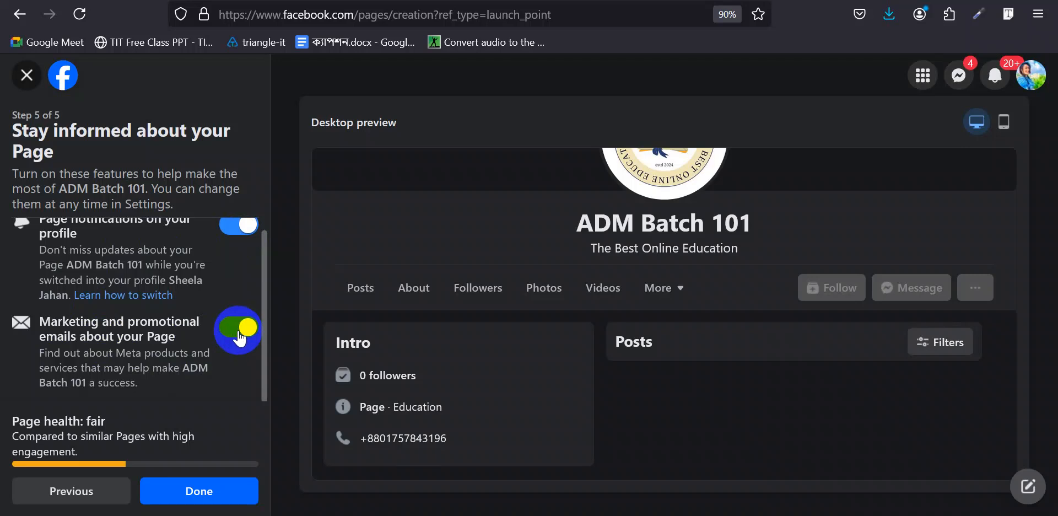
pyautogui.click(240, 338)
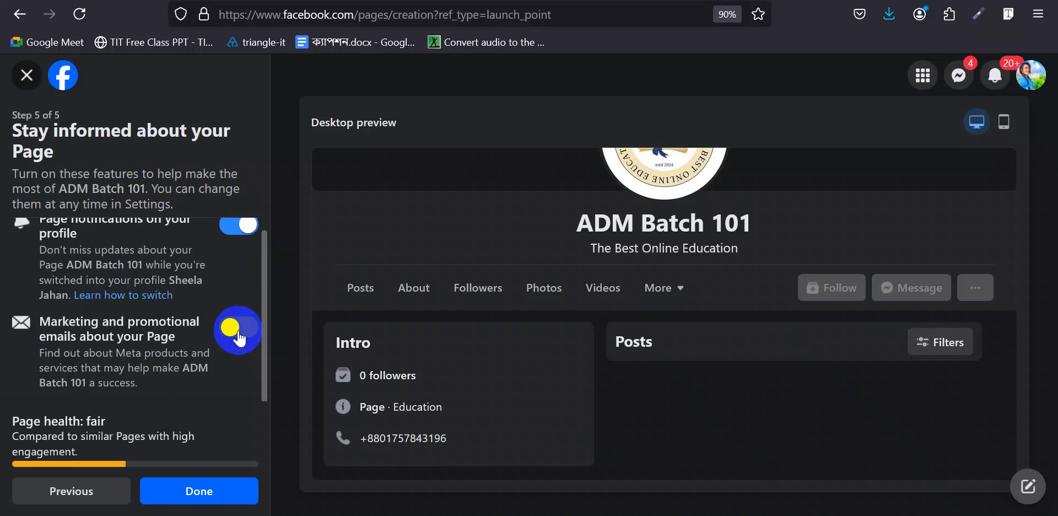
pyautogui.scroll(1, 114, 243)
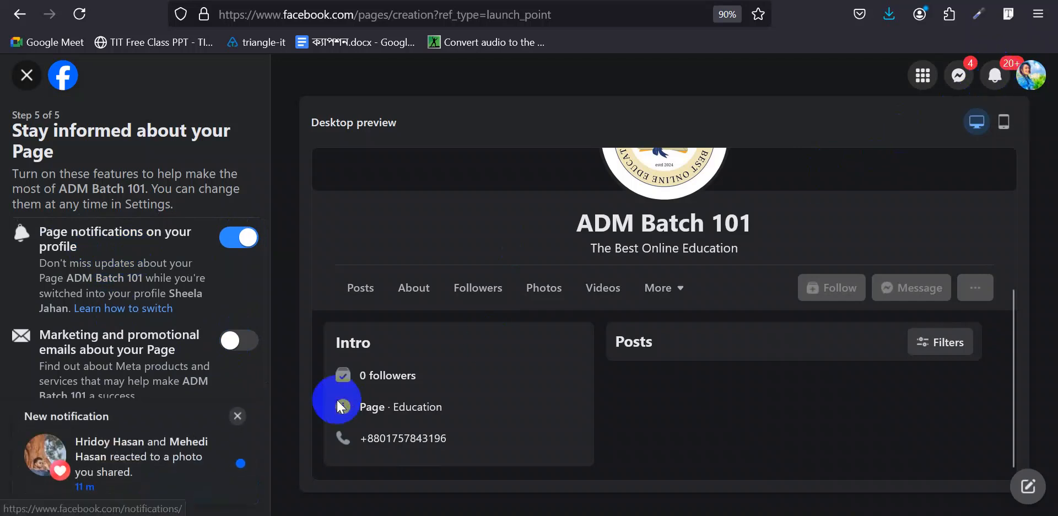
pyautogui.click(237, 416)
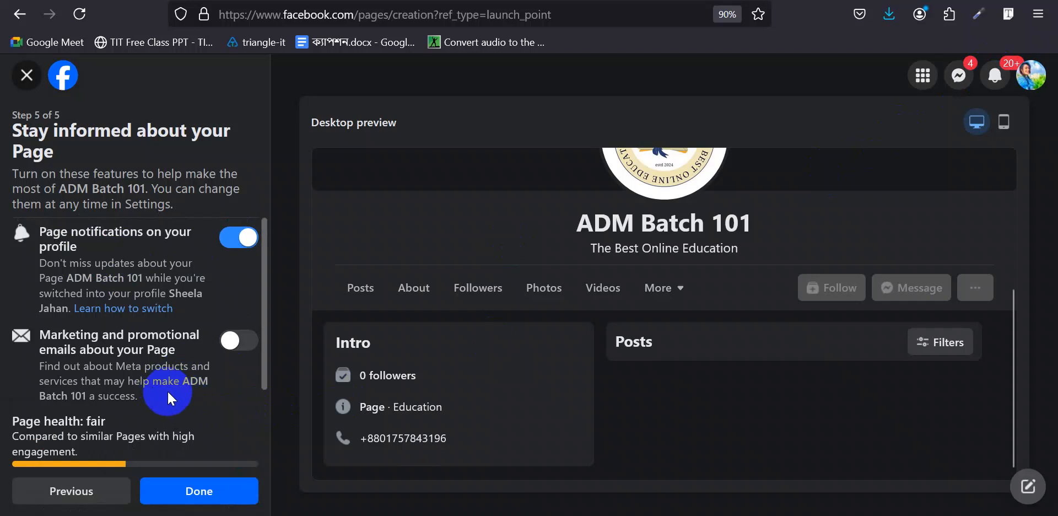
# - Finish creating the Page, decline the tour and welcome message, and select its phone number
pyautogui.click(187, 489)
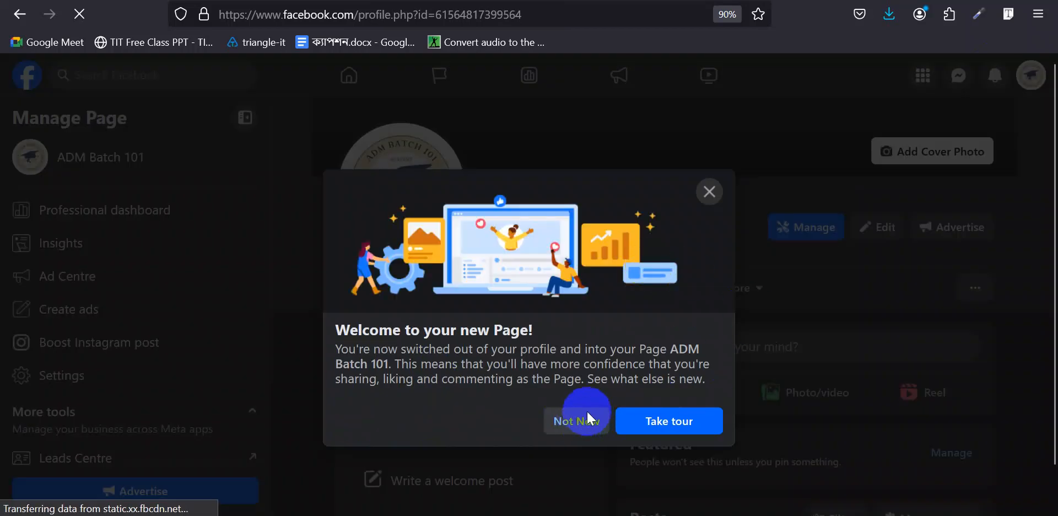
pyautogui.click(593, 422)
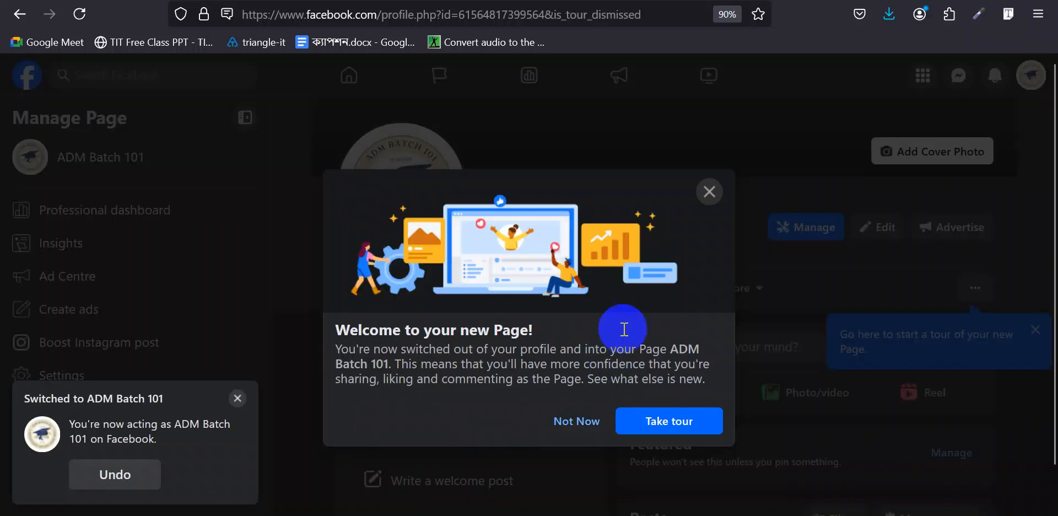
pyautogui.click(576, 421)
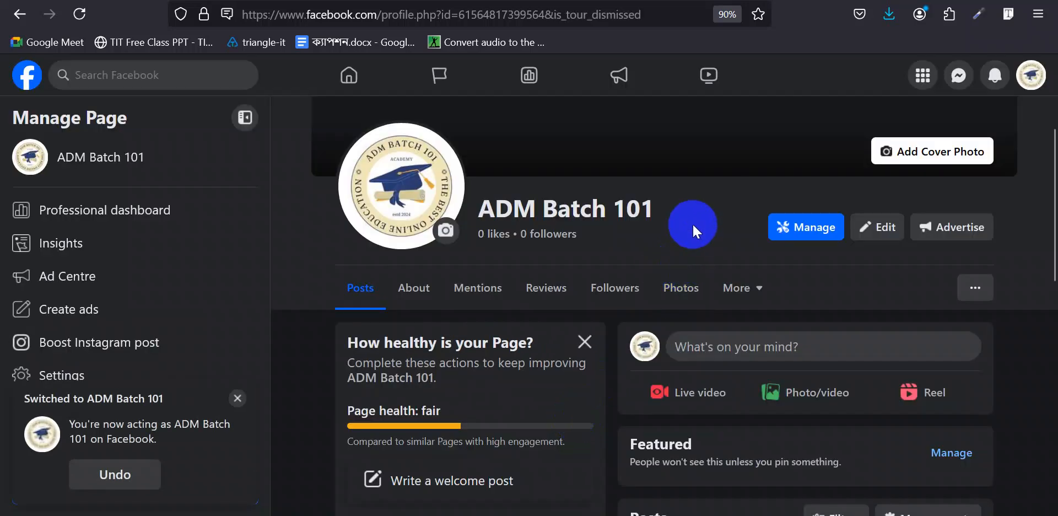
pyautogui.scroll(-10, 692, 226)
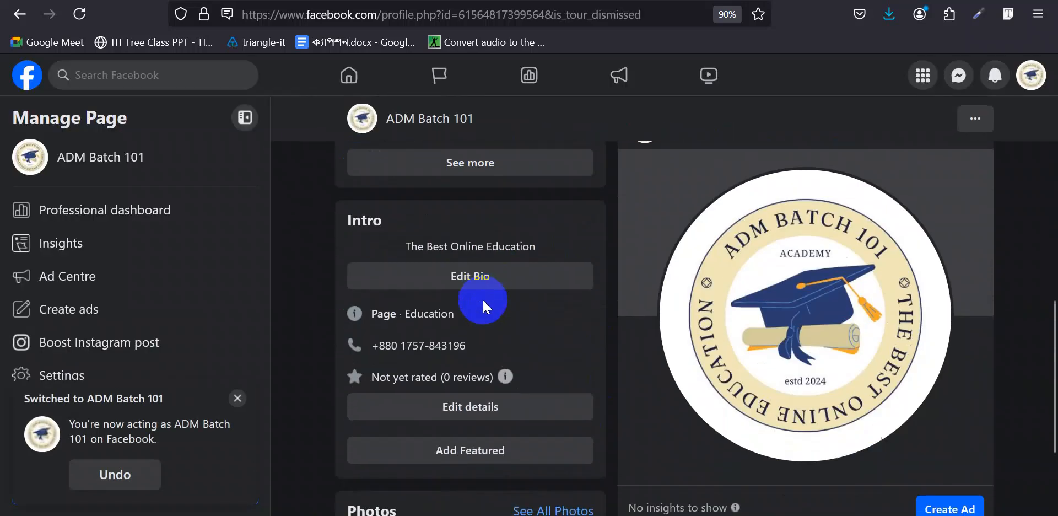
pyautogui.moveTo(470, 347); pyautogui.dragTo(393, 342)
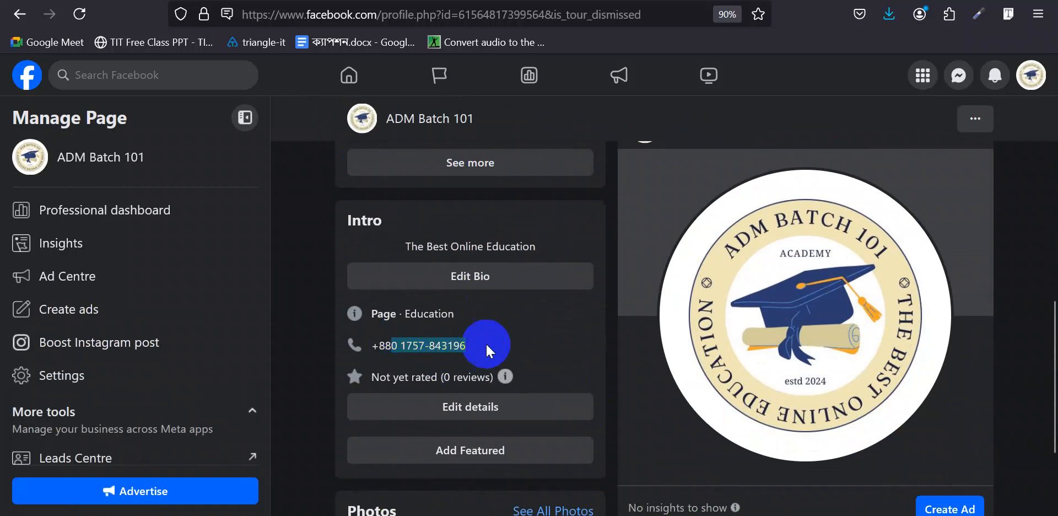
pyautogui.hotkey('alt', 'Tab')
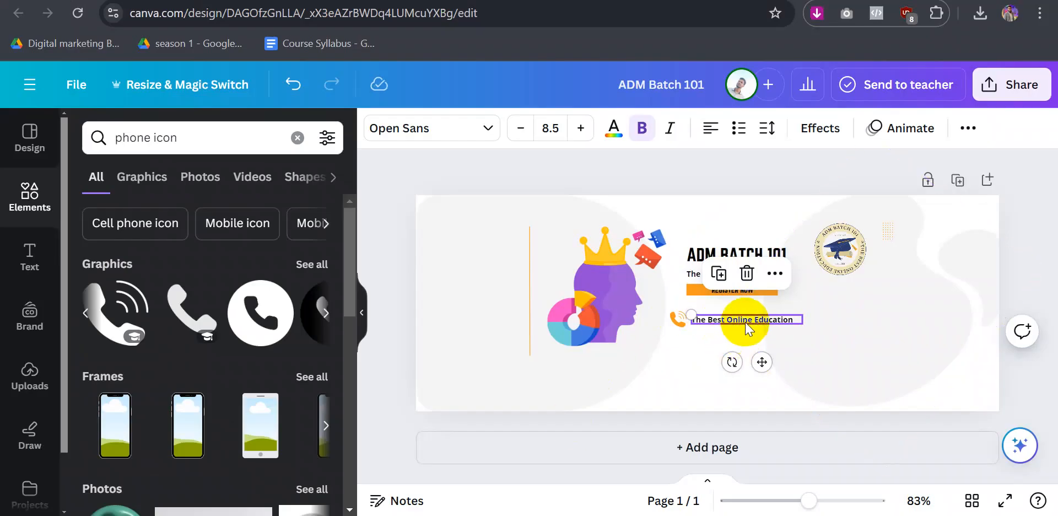
# - Replace the placeholder beside the phone icon with the copied number, prefixed with +88
pyautogui.doubleClick(746, 320)
pyautogui.hotkey('ctrl', 'v')
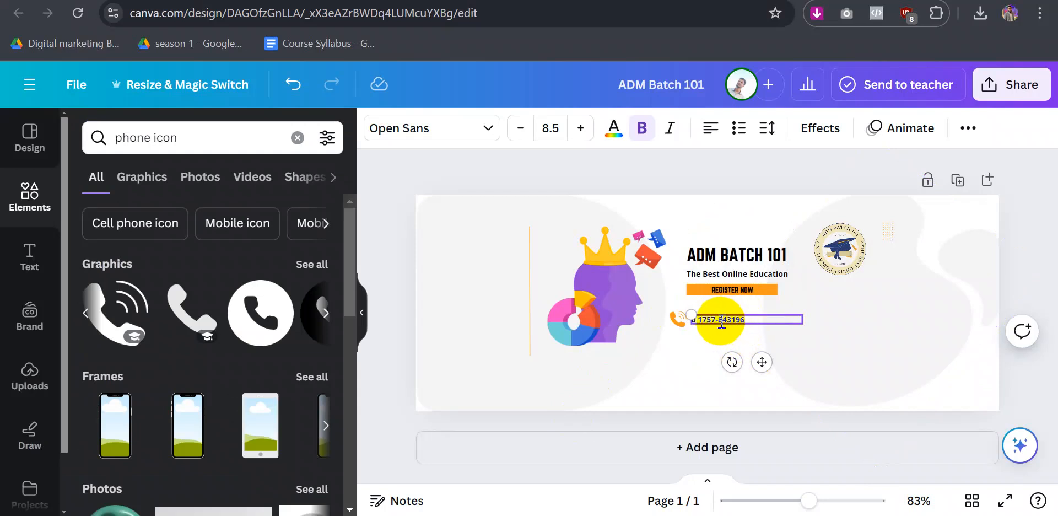
pyautogui.press('BackSpace')
pyautogui.press('BackSpace')
pyautogui.write('+88')
pyautogui.press('Left')
pyautogui.press('Left')
pyautogui.press('Left')
pyautogui.press('Left')
pyautogui.press('Left')
pyautogui.press('Left')
pyautogui.click(678, 363)
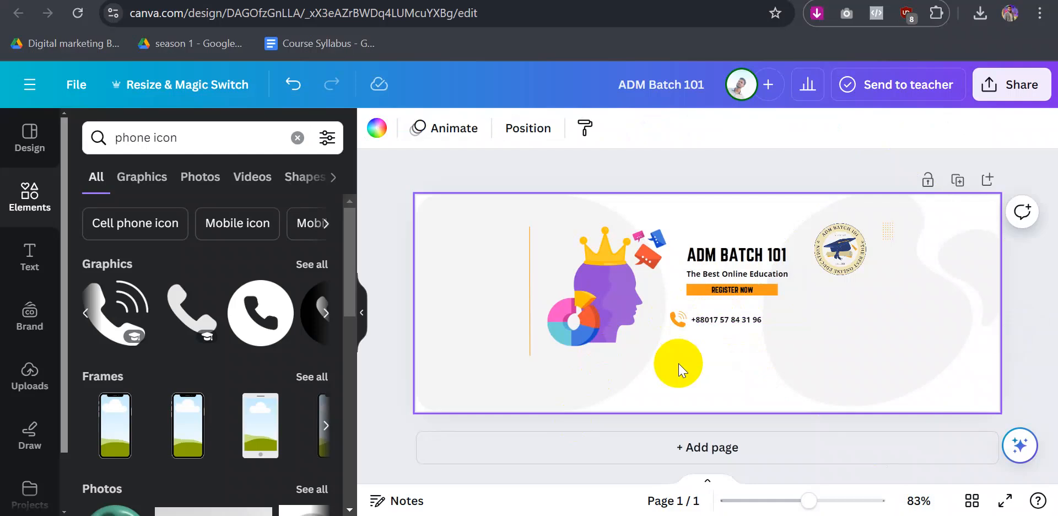
# - Set the phone number text to font size 10
pyautogui.click(710, 320)
pyautogui.click(553, 127)
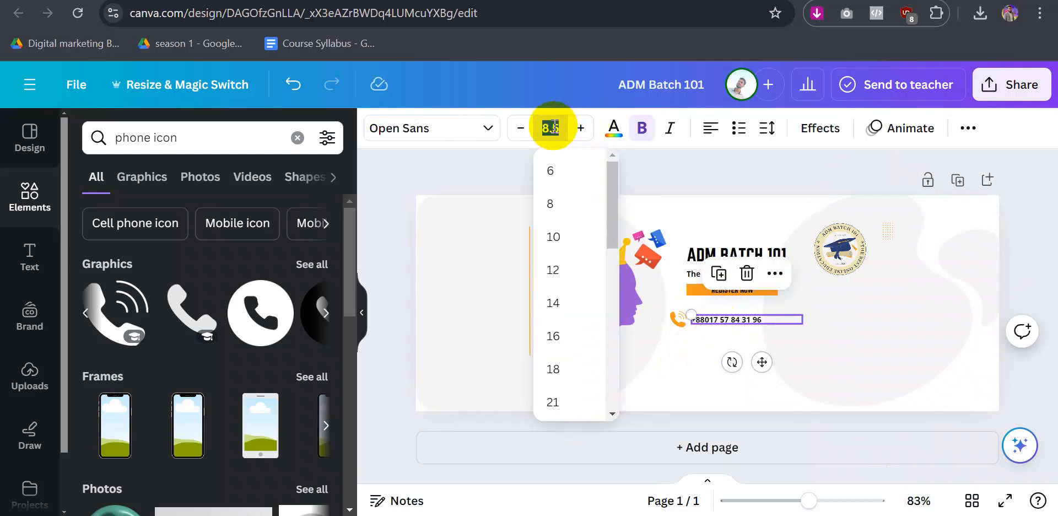
pyautogui.write('10')
pyautogui.press('Return')
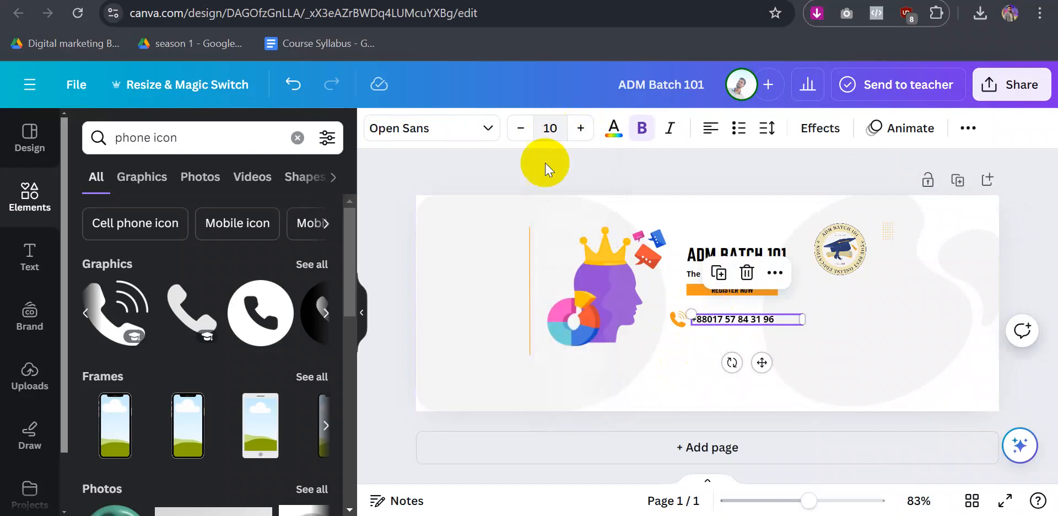
pyautogui.click(409, 328)
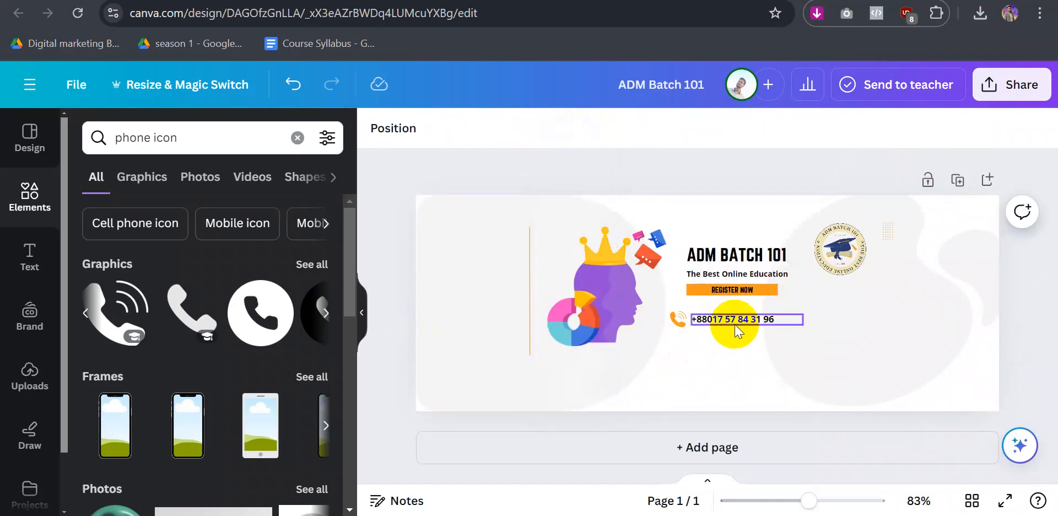
# - Move the phone icon and number lower on the cover and nudge the round logo left
pyautogui.click(680, 322)
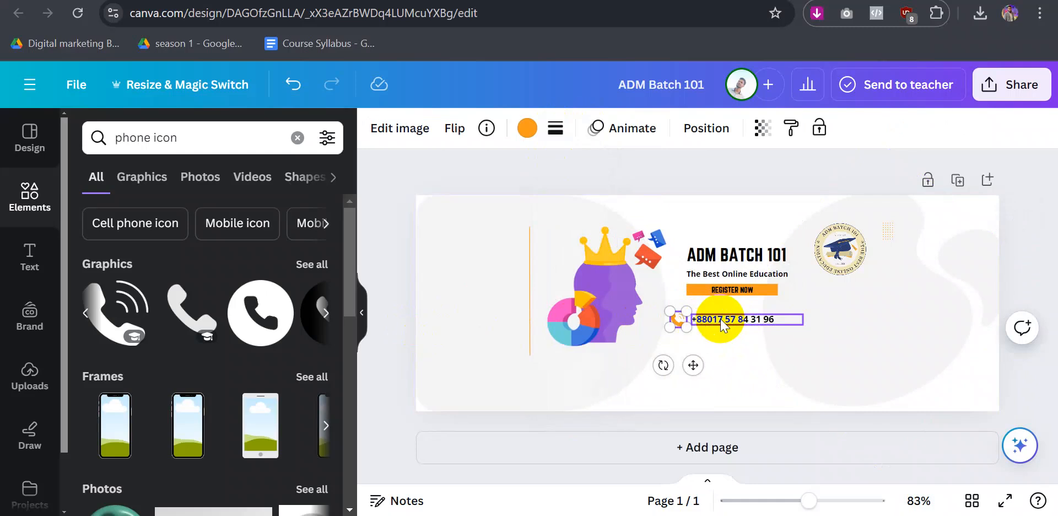
pyautogui.keyDown('shift'); pyautogui.click(722, 324); pyautogui.keyUp('shift')
pyautogui.moveTo(722, 325); pyautogui.dragTo(702, 360)
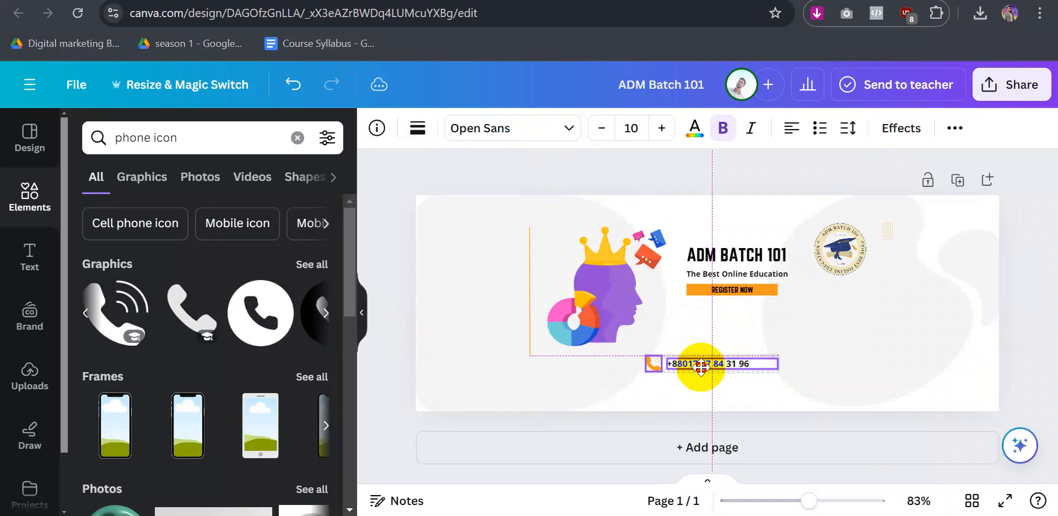
pyautogui.moveTo(836, 339); pyautogui.dragTo(984, 253)
pyautogui.click(466, 278)
pyautogui.moveTo(462, 275); pyautogui.dragTo(415, 244)
pyautogui.click(869, 331)
pyautogui.moveTo(837, 255); pyautogui.dragTo(820, 275)
# - Try repositioning the phone number and icon, then undo the move
pyautogui.click(761, 359)
pyautogui.moveTo(685, 359)
pyautogui.mouseDown()
pyautogui.moveTo(701, 351)
pyautogui.moveTo(685, 358)
pyautogui.mouseUp()
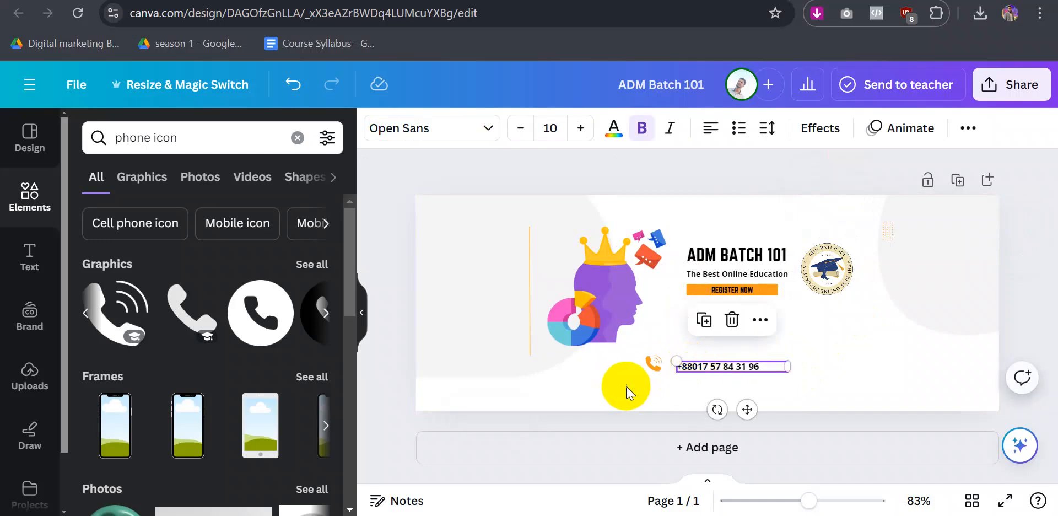
pyautogui.click(655, 362)
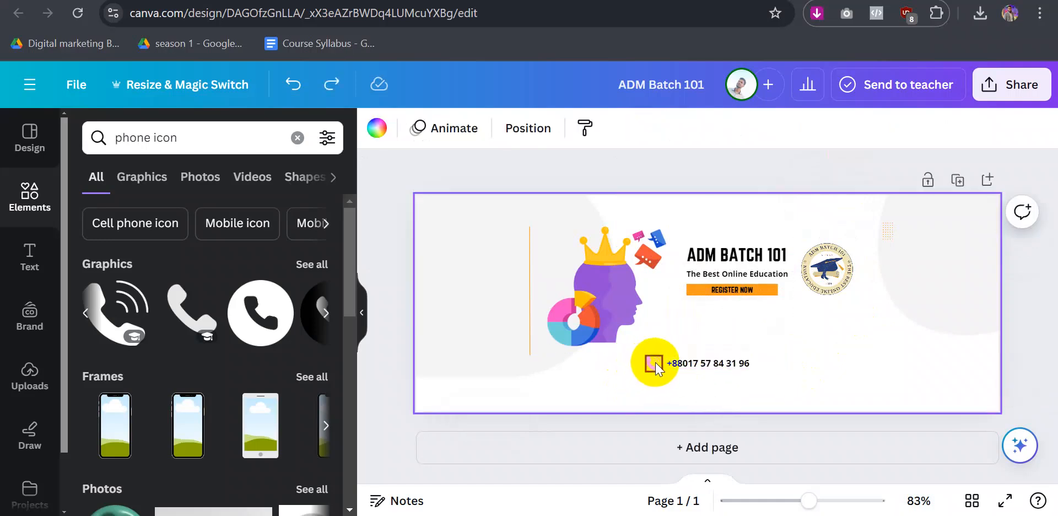
pyautogui.keyDown('shift'); pyautogui.click(709, 362); pyautogui.keyUp('shift')
pyautogui.click(632, 381)
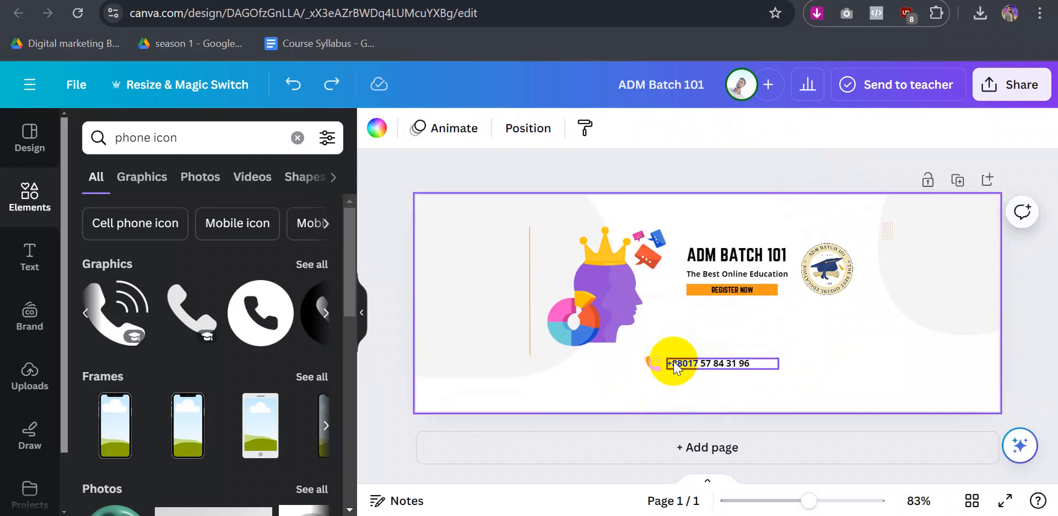
pyautogui.moveTo(699, 365); pyautogui.dragTo(658, 348)
pyautogui.hotkey('ctrl', 'z')
pyautogui.hotkey('ctrl', 'z')
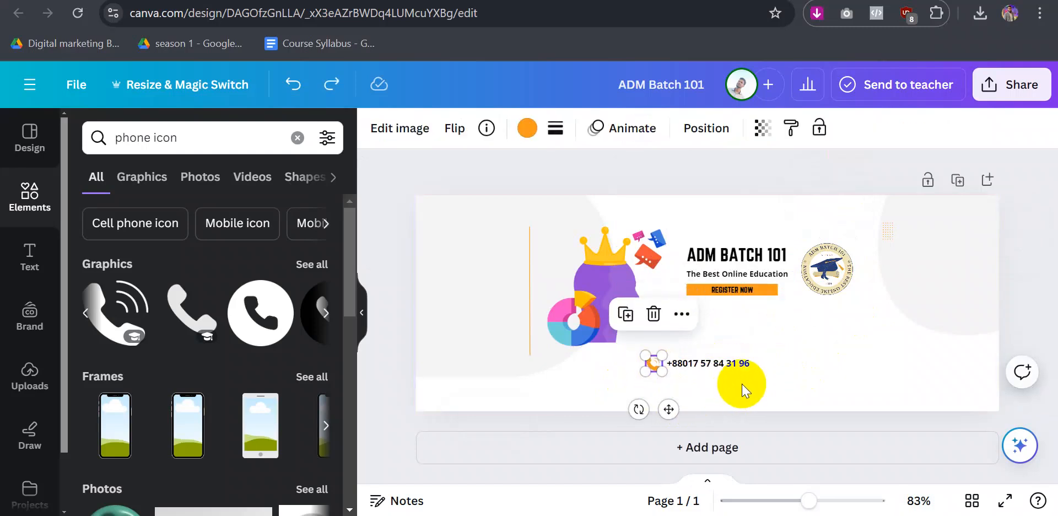
pyautogui.click(761, 381)
# - Group the phone icon with the number and place the group under REGISTER NOW
pyautogui.click(705, 364)
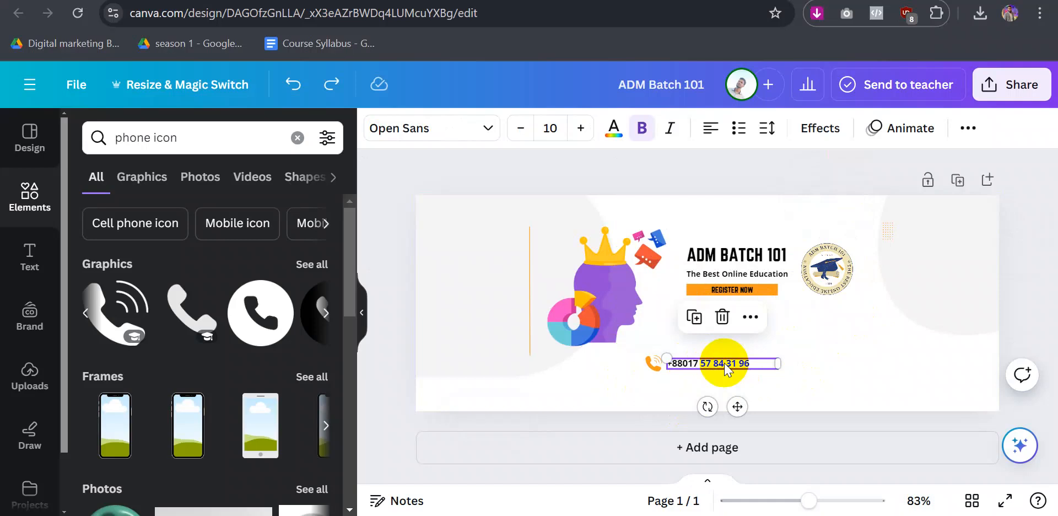
pyautogui.click(665, 371)
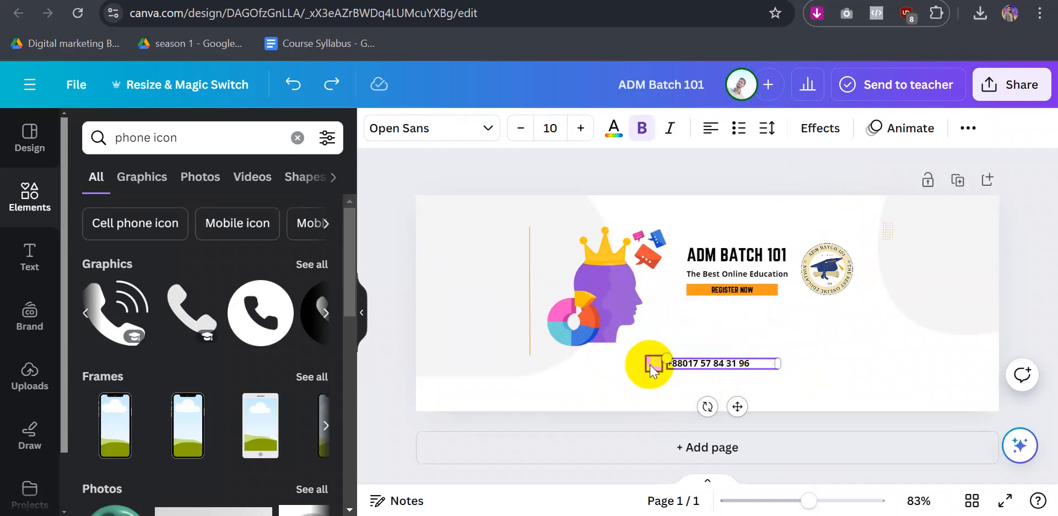
pyautogui.keyDown('shift'); pyautogui.click(653, 368); pyautogui.keyUp('shift')
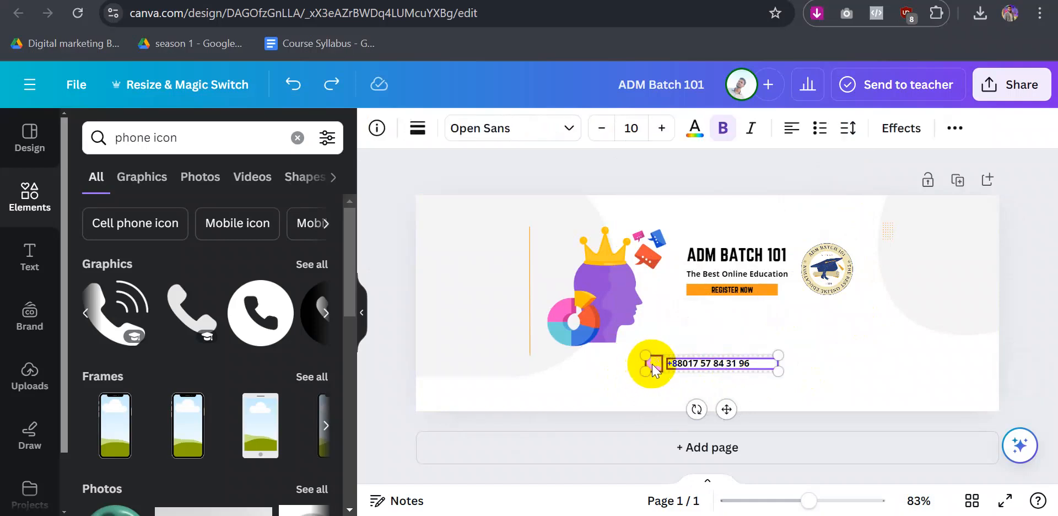
pyautogui.click(665, 315)
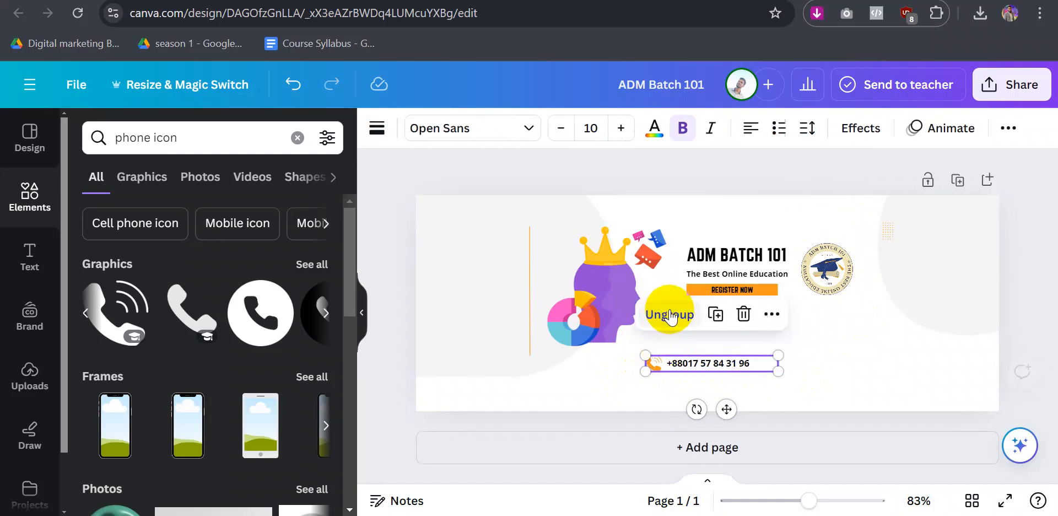
pyautogui.click(619, 383)
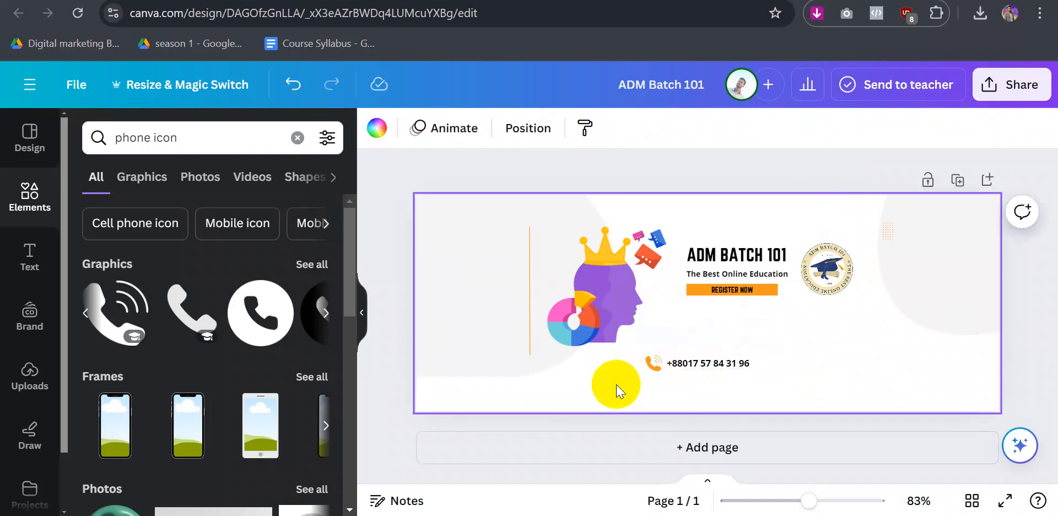
pyautogui.moveTo(684, 363); pyautogui.dragTo(722, 333)
pyautogui.click(674, 382)
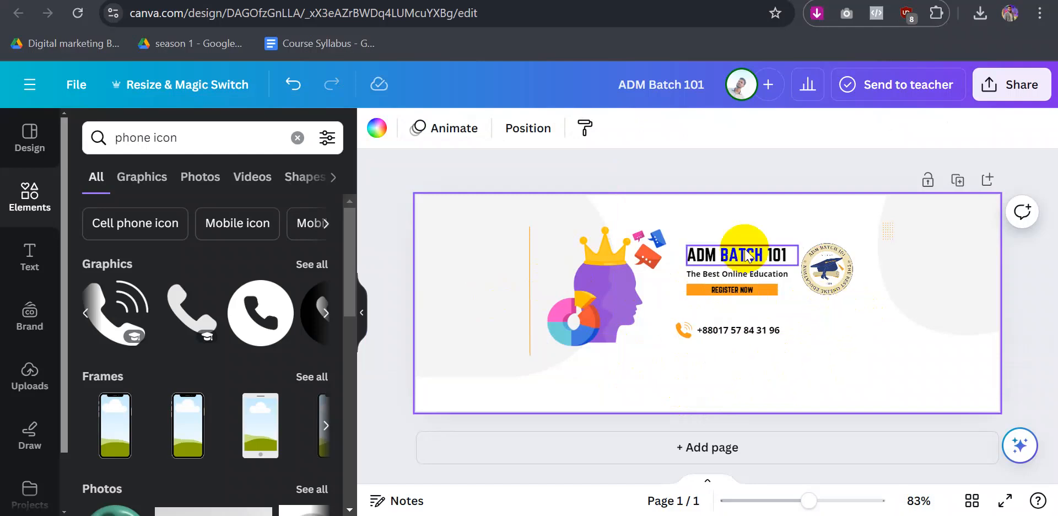
# - Download the cover design as a PNG file
pyautogui.click(75, 85)
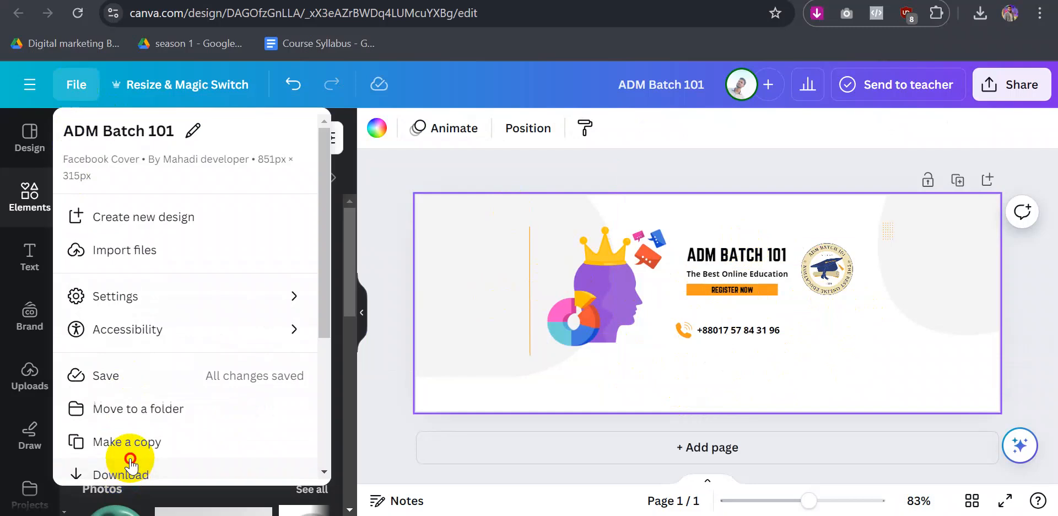
pyautogui.click(102, 459)
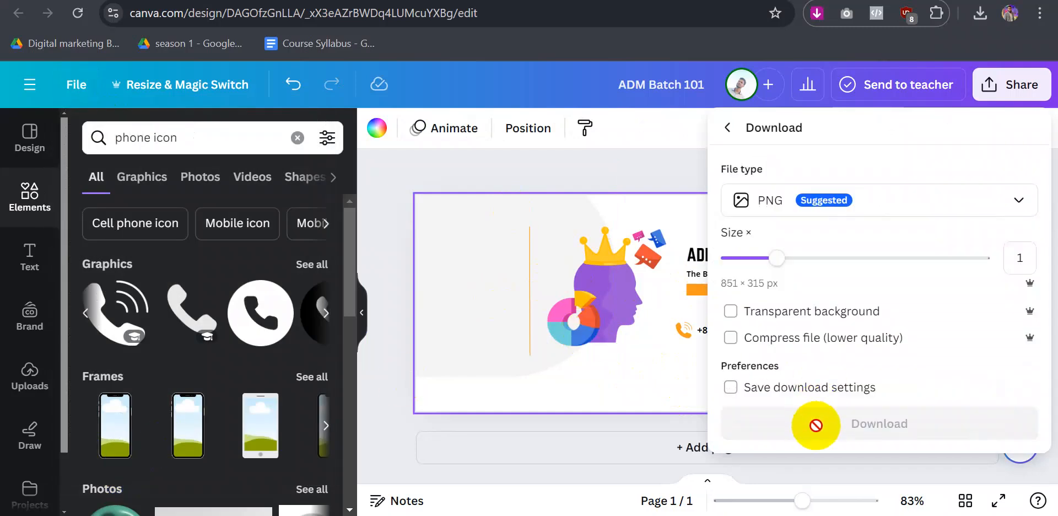
pyautogui.click(771, 437)
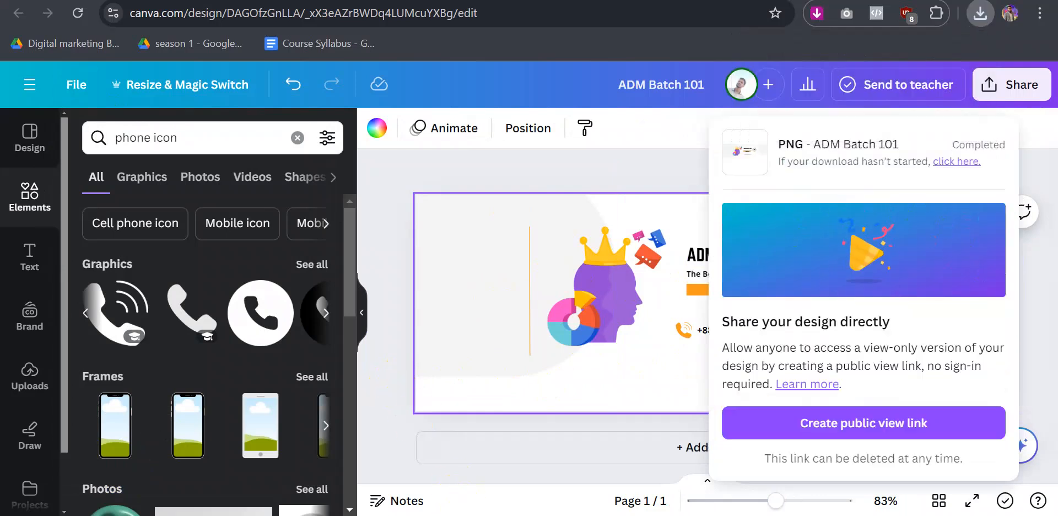
pyautogui.moveTo(506, 514)
pyautogui.click(416, 441)
# - Upload the ADM Batch 101 PNG as the Page's cover photo, reposition it, and save
pyautogui.scroll(10, 616, 316)
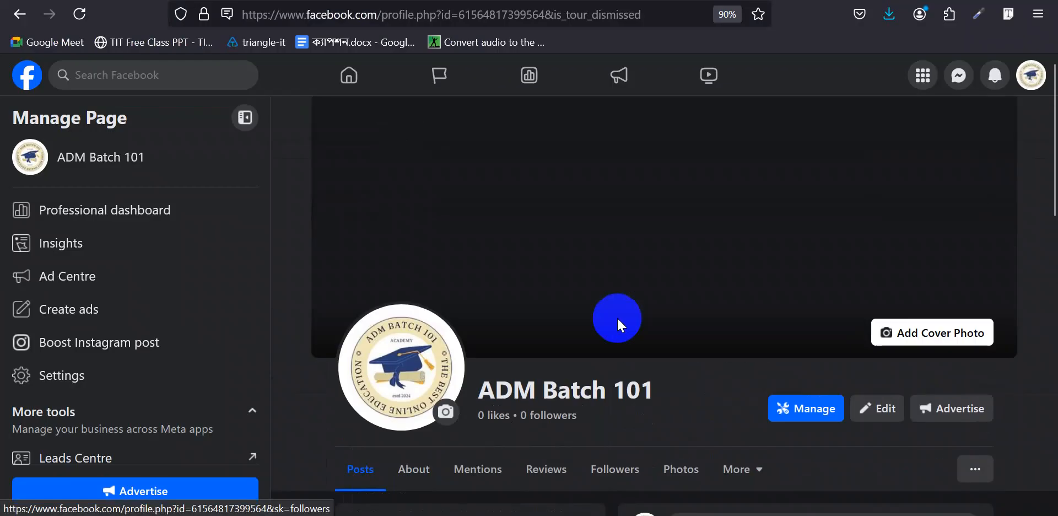
pyautogui.click(940, 333)
pyautogui.click(848, 377)
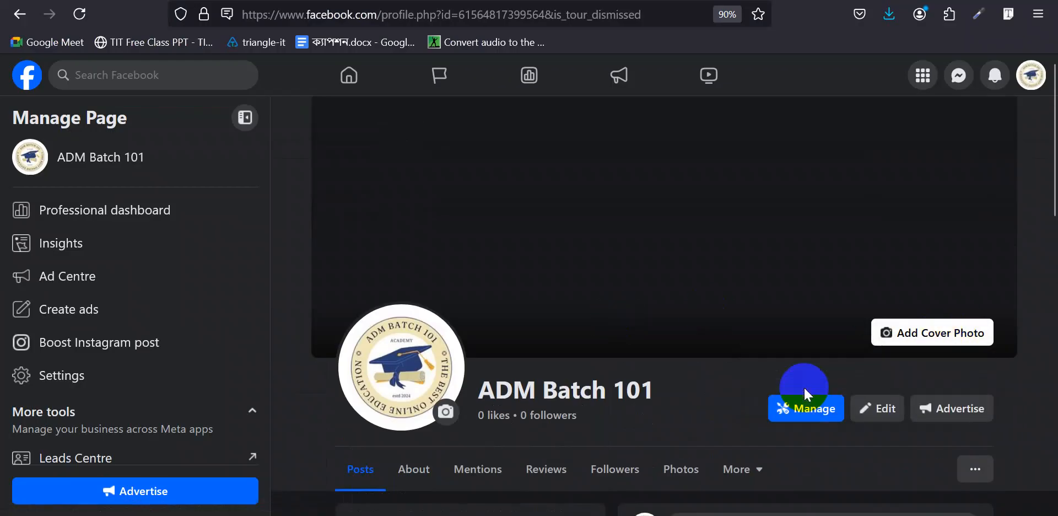
pyautogui.click(193, 159)
pyautogui.click(389, 331)
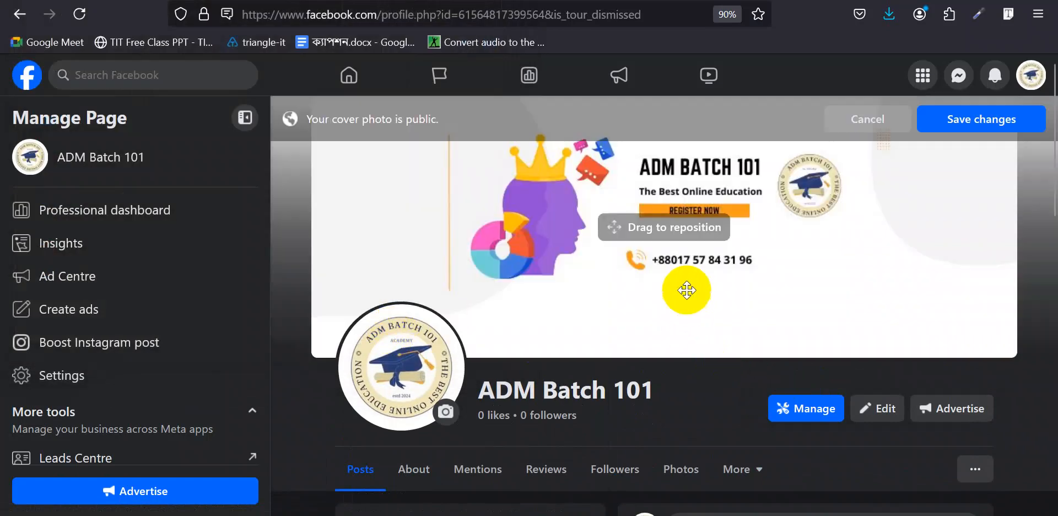
pyautogui.moveTo(686, 289); pyautogui.dragTo(688, 308)
pyautogui.moveTo(756, 287); pyautogui.dragTo(752, 218)
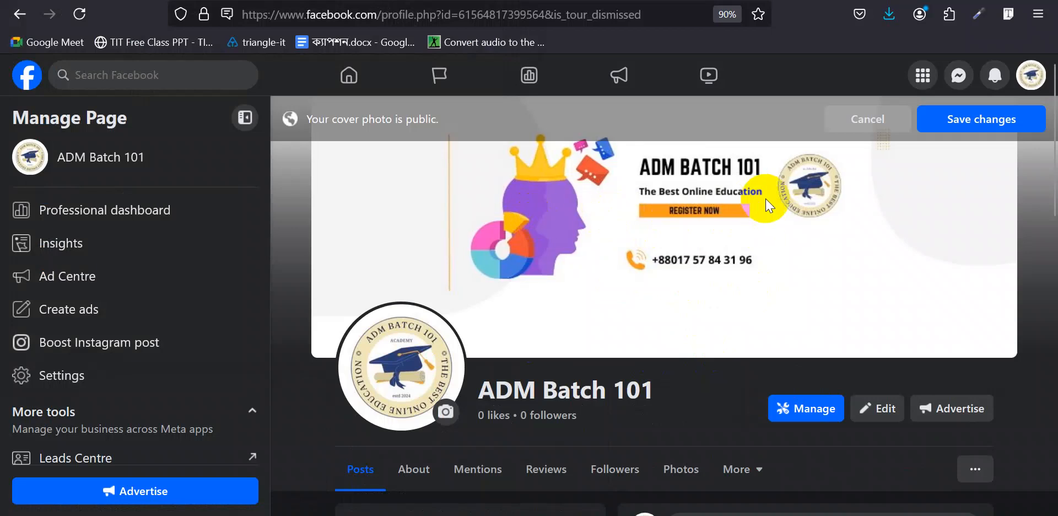
pyautogui.click(653, 217)
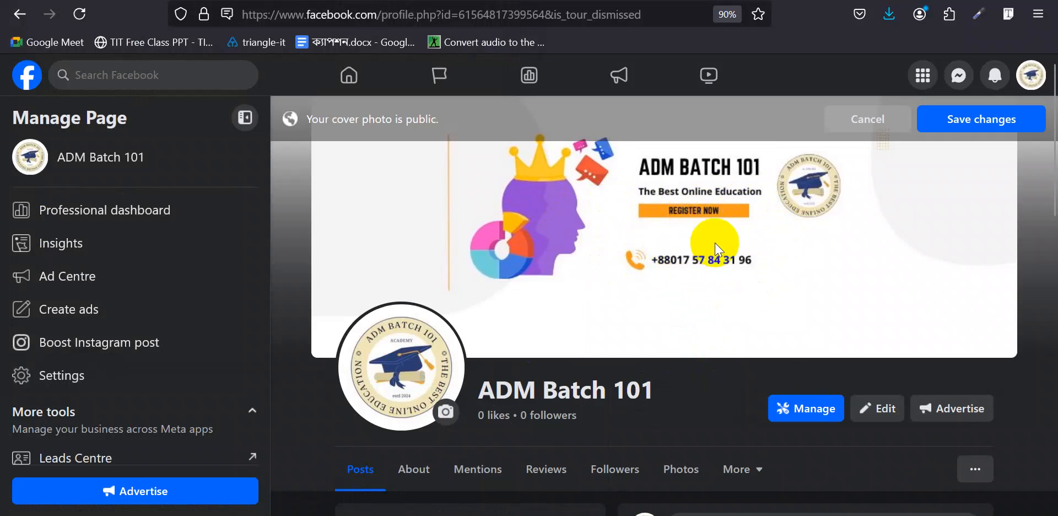
pyautogui.click(971, 122)
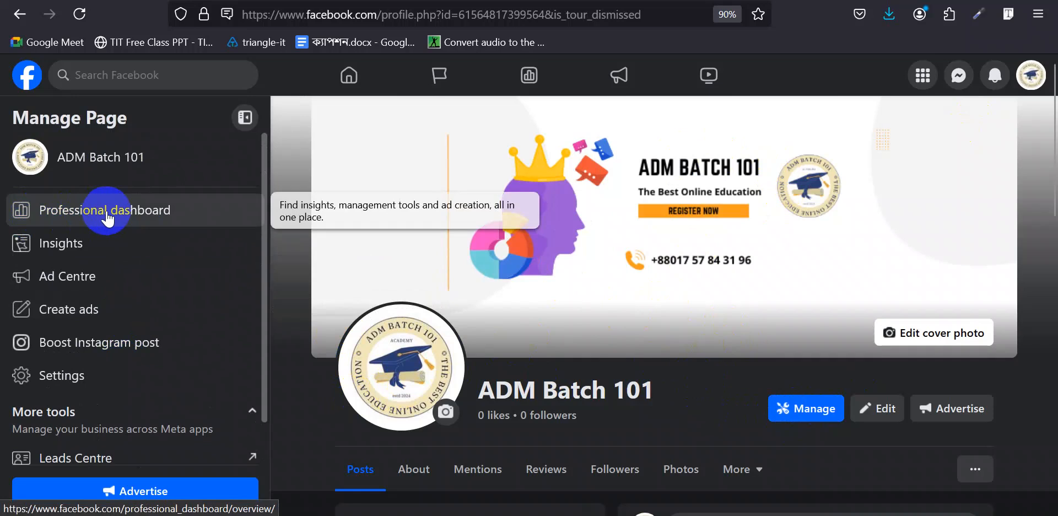
pyautogui.click(107, 219)
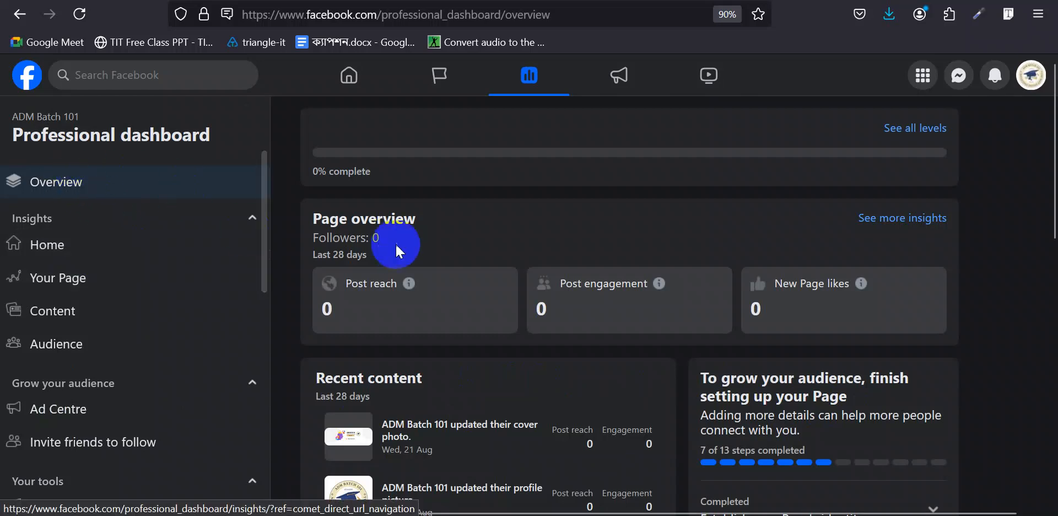
# - Scroll through the dashboard overview's reach, engagement, Page likes and Recent content sections
pyautogui.scroll(-4, 998, 256)
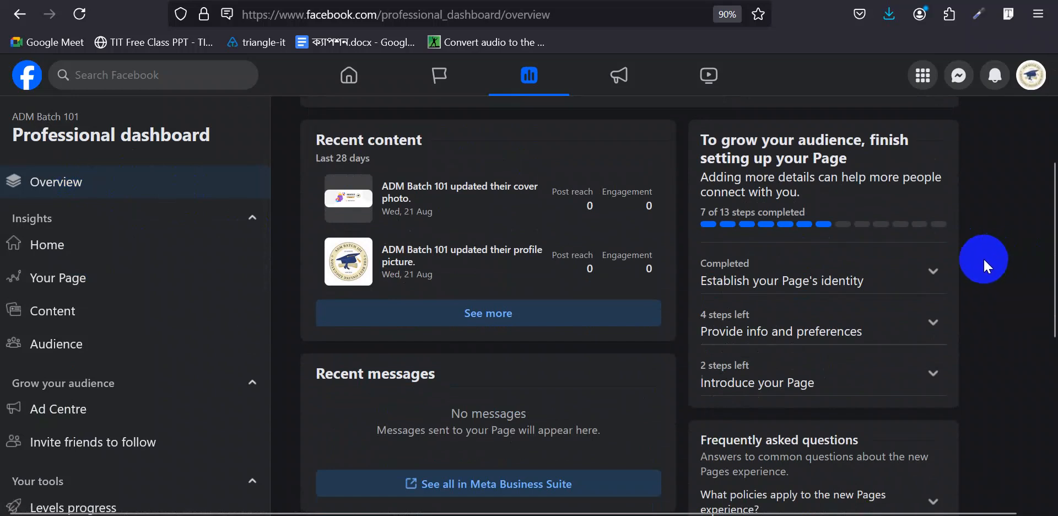
pyautogui.scroll(-4, 983, 257)
pyautogui.scroll(-3, 984, 260)
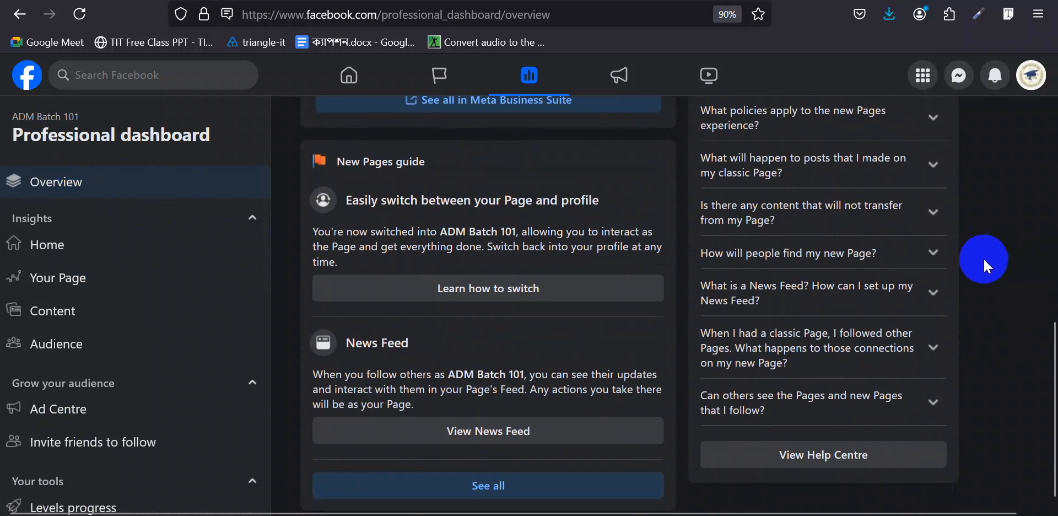
pyautogui.scroll(9, 983, 257)
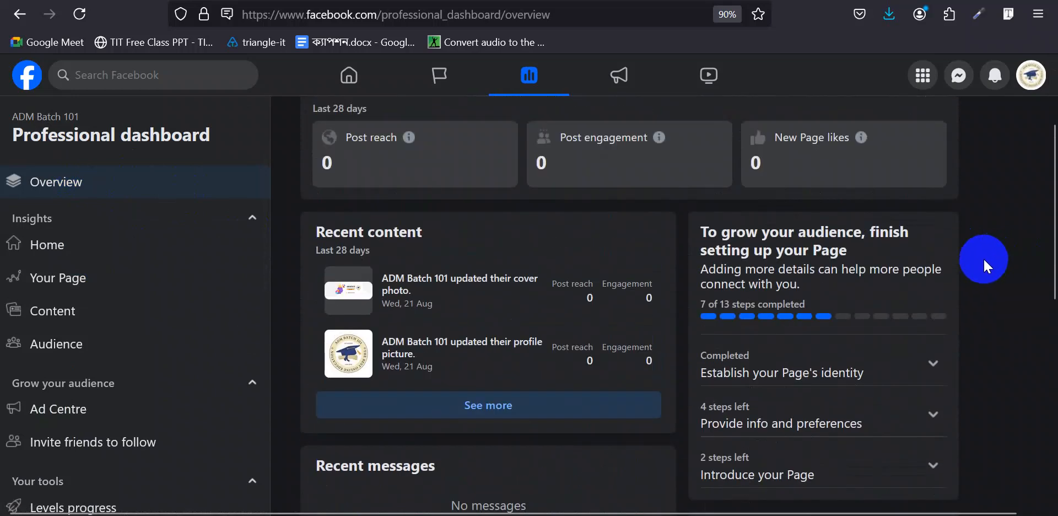
pyautogui.scroll(2, 983, 266)
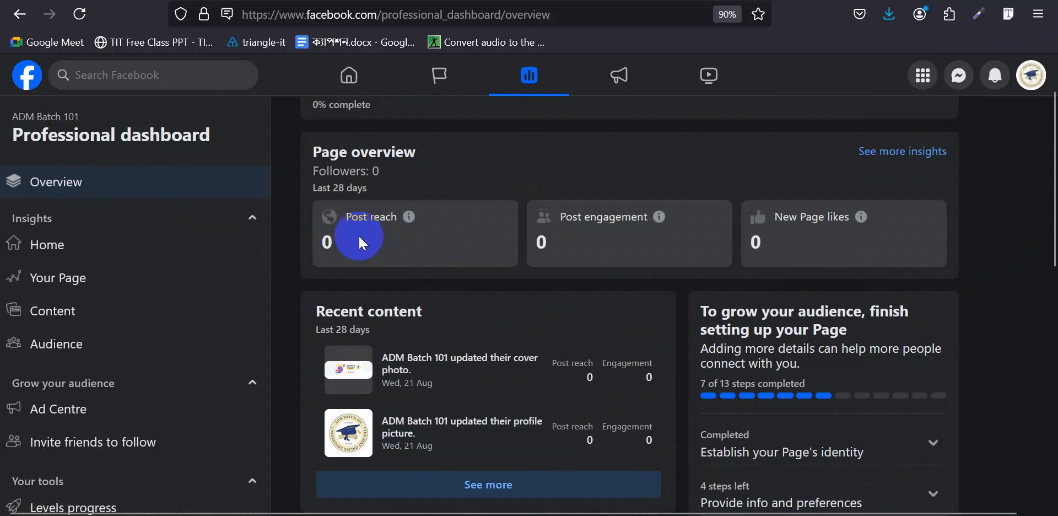
pyautogui.scroll(2, 358, 237)
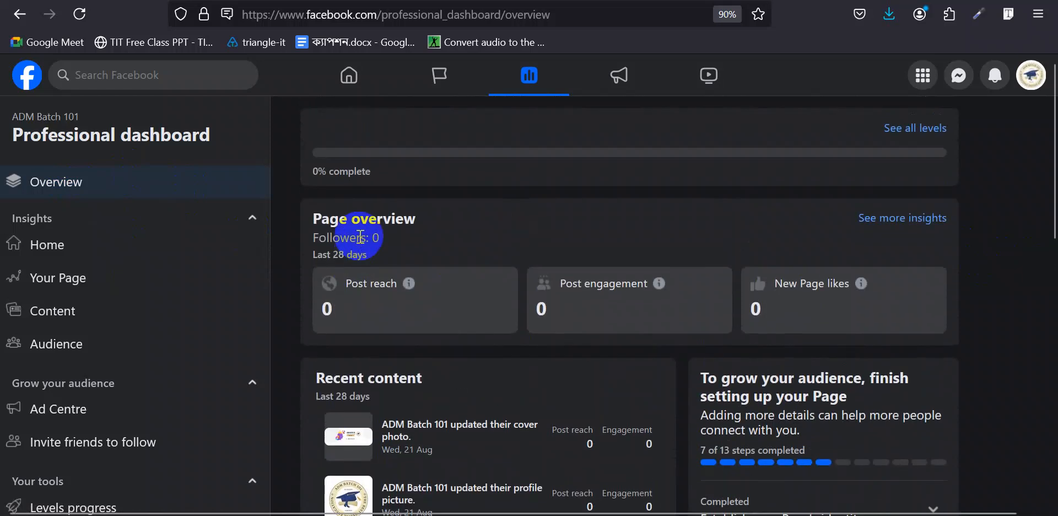
pyautogui.scroll(-2, 360, 237)
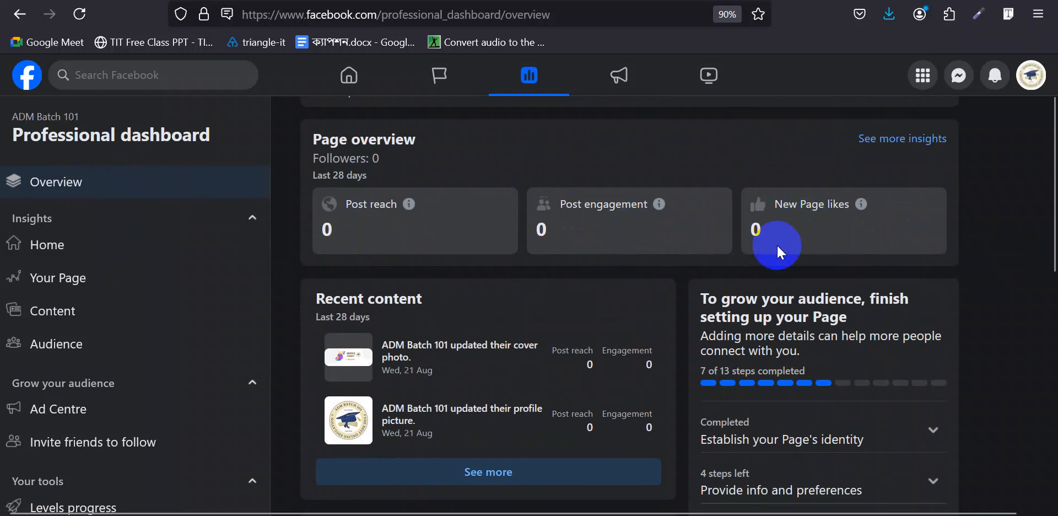
pyautogui.scroll(-4, 775, 243)
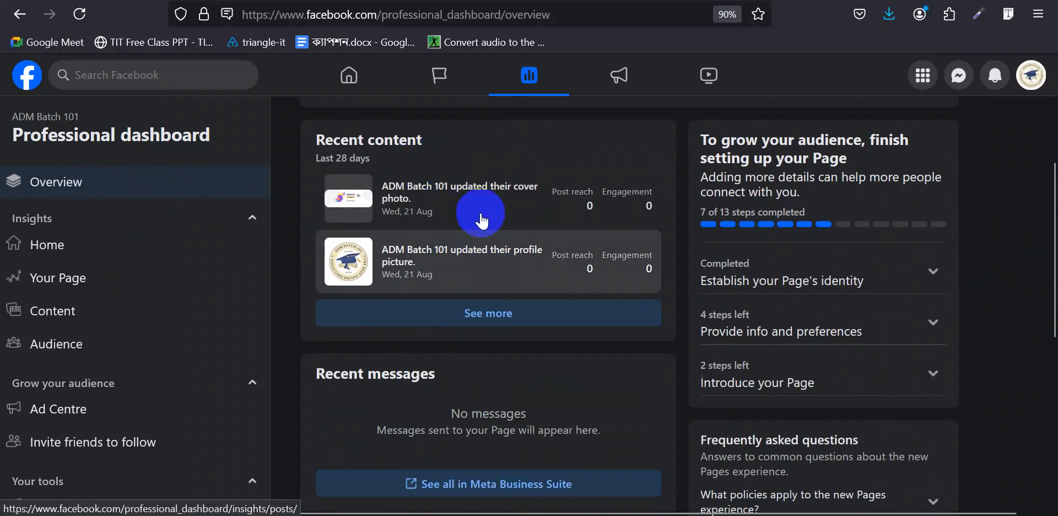
pyautogui.moveTo(324, 141); pyautogui.dragTo(480, 146)
pyautogui.click(389, 142)
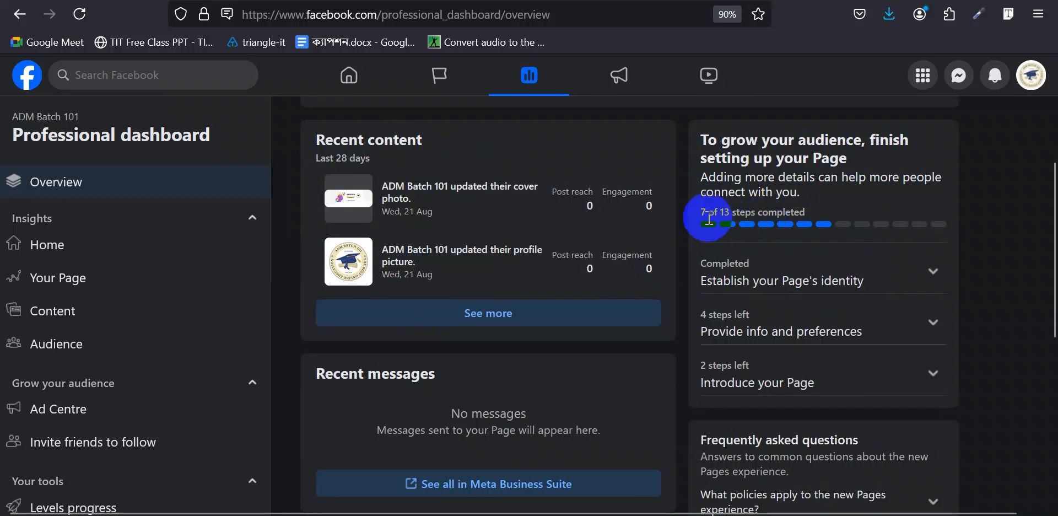
pyautogui.click(926, 271)
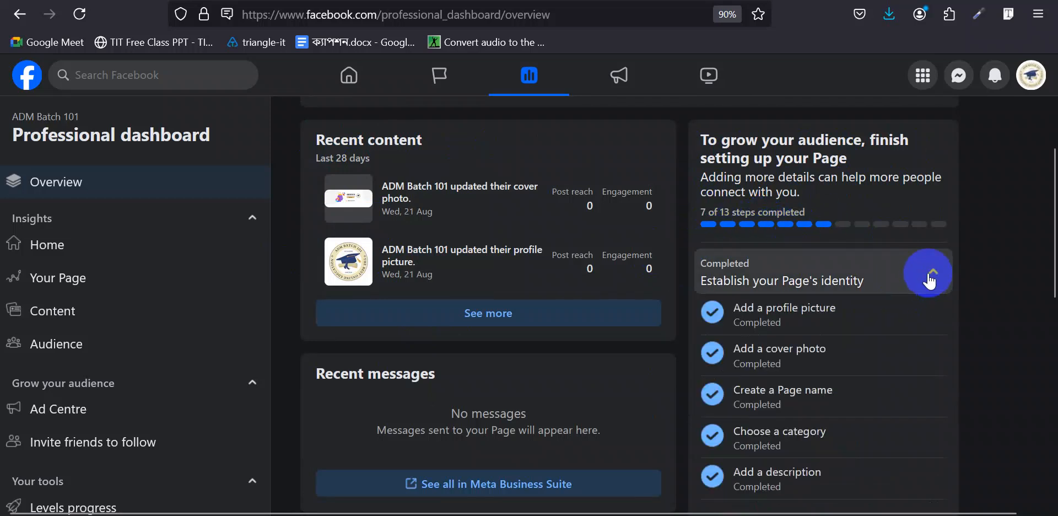
pyautogui.scroll(-2, 905, 300)
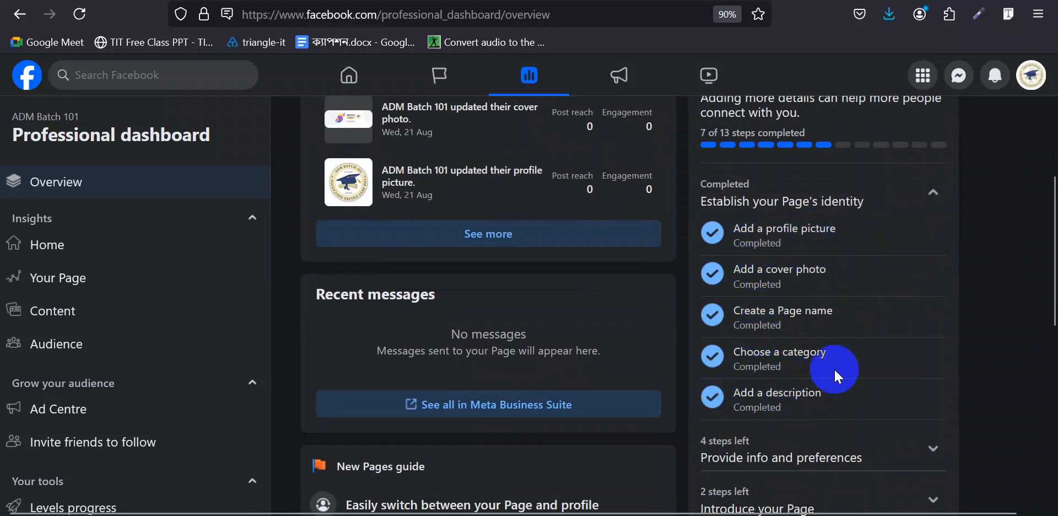
pyautogui.click(938, 189)
pyautogui.click(878, 251)
pyautogui.scroll(-3, 879, 248)
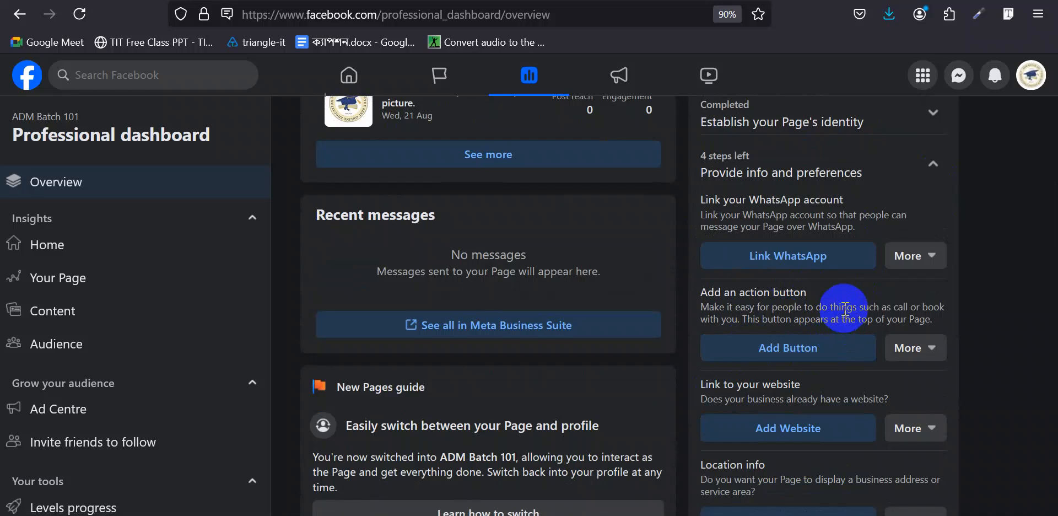
pyautogui.scroll(-3, 845, 308)
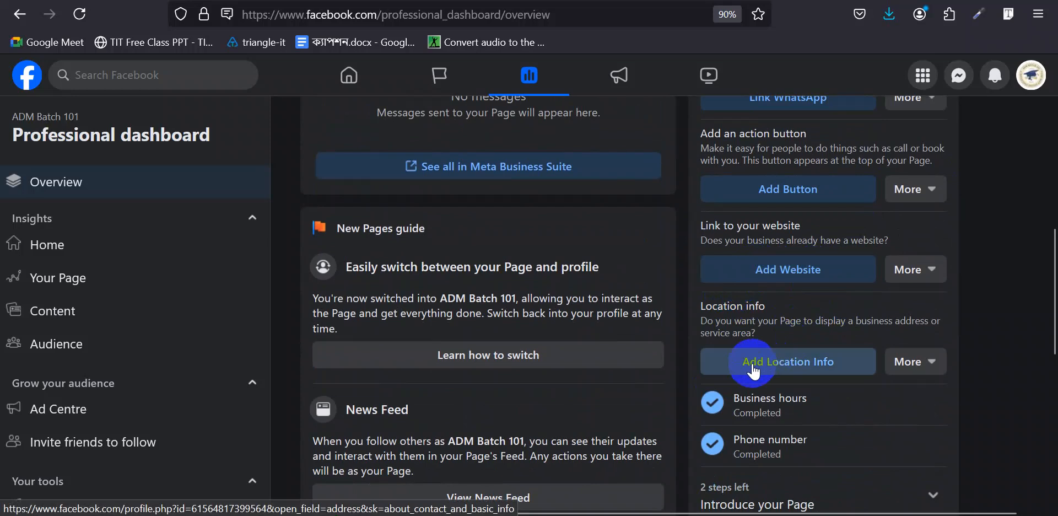
pyautogui.scroll(5, 754, 372)
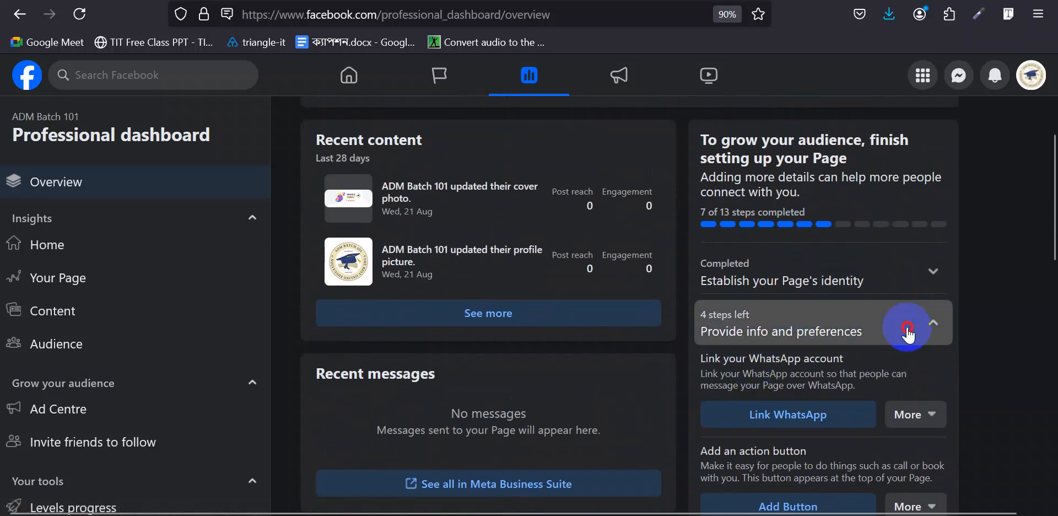
pyautogui.click(908, 333)
pyautogui.click(830, 380)
pyautogui.scroll(-3, 804, 353)
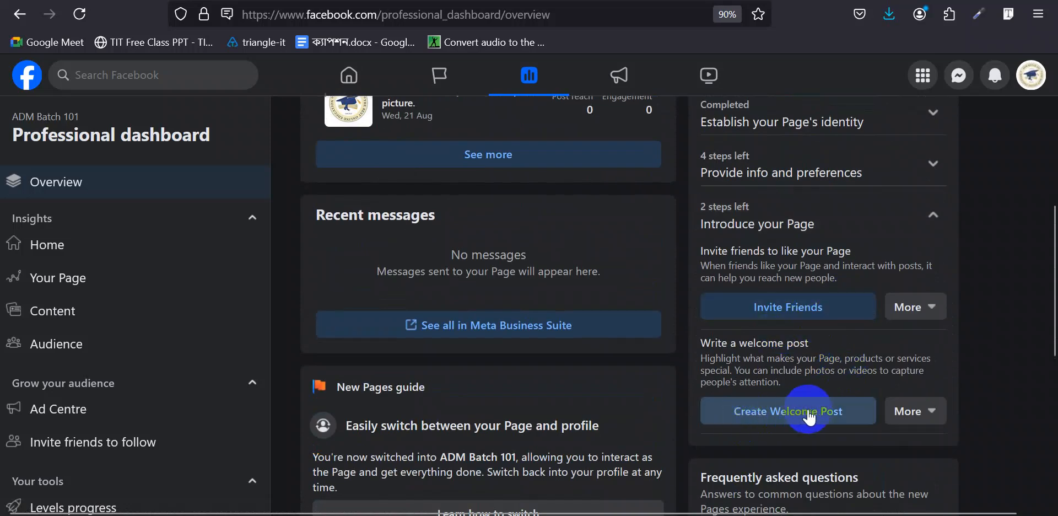
pyautogui.click(908, 219)
pyautogui.scroll(3, 859, 237)
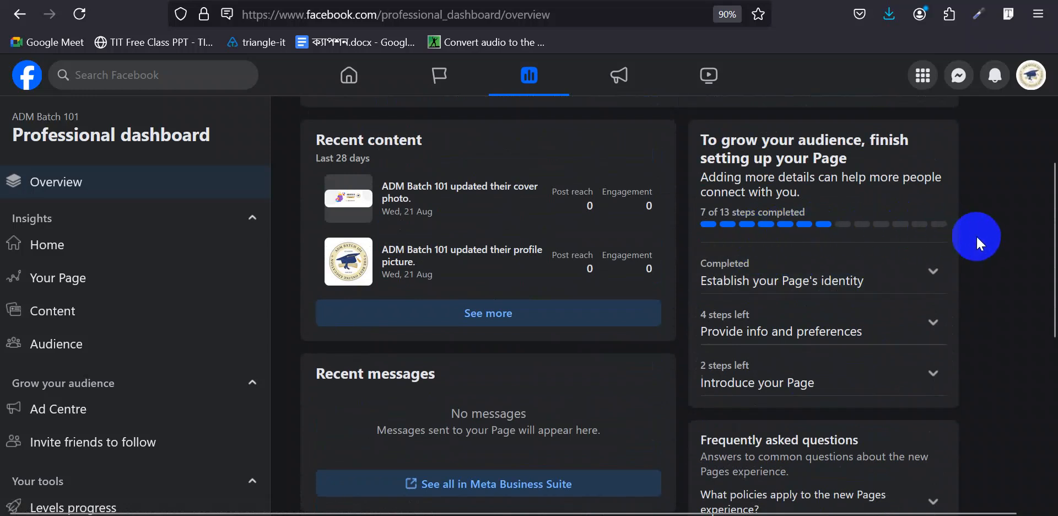
pyautogui.scroll(-4, 976, 237)
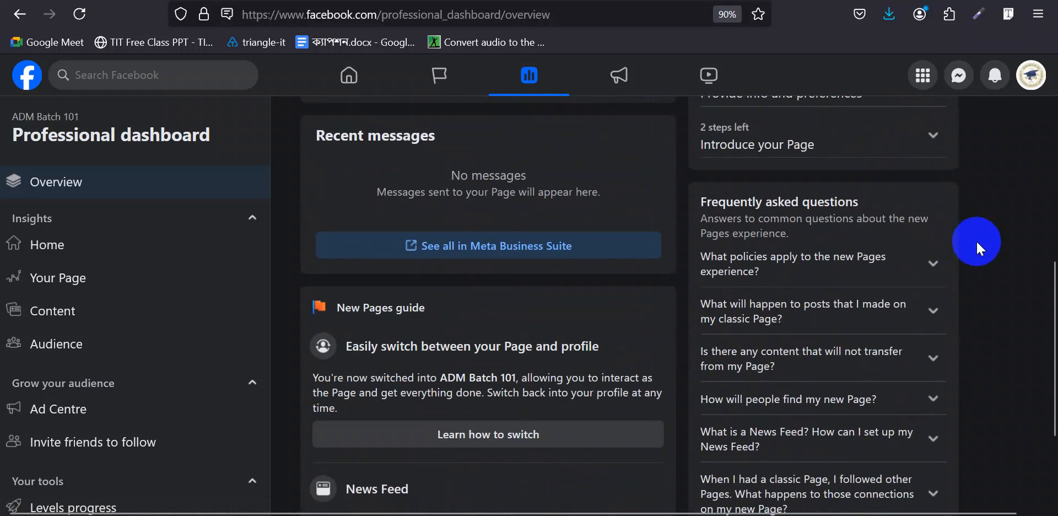
pyautogui.scroll(5, 977, 240)
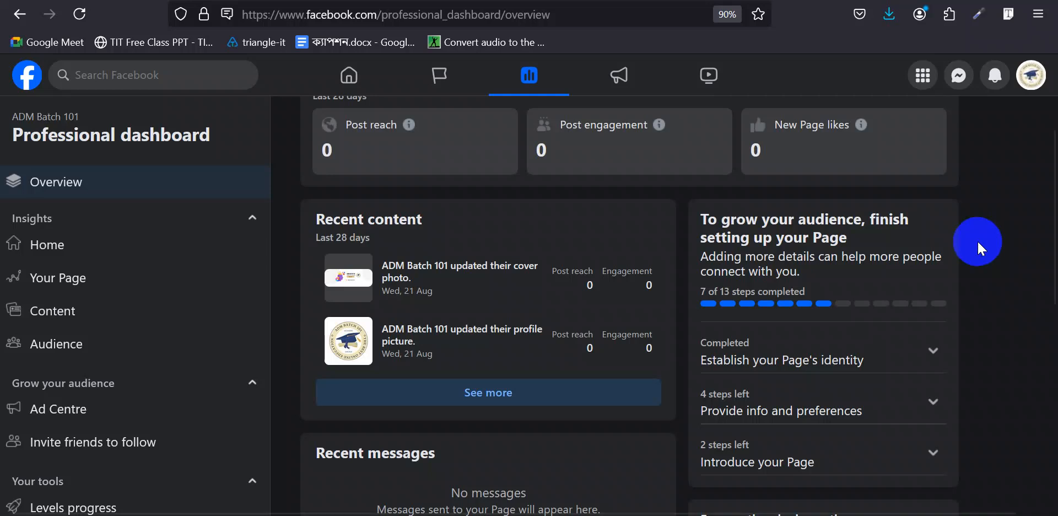
pyautogui.scroll(-4, 976, 243)
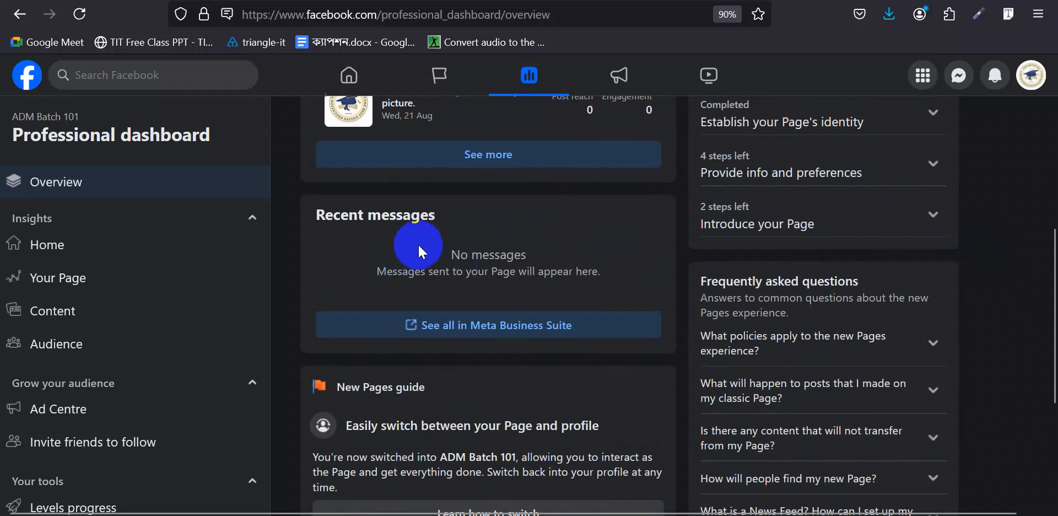
# - Scroll the dashboard overview, then switch to Home under Insights
pyautogui.scroll(-3, 476, 249)
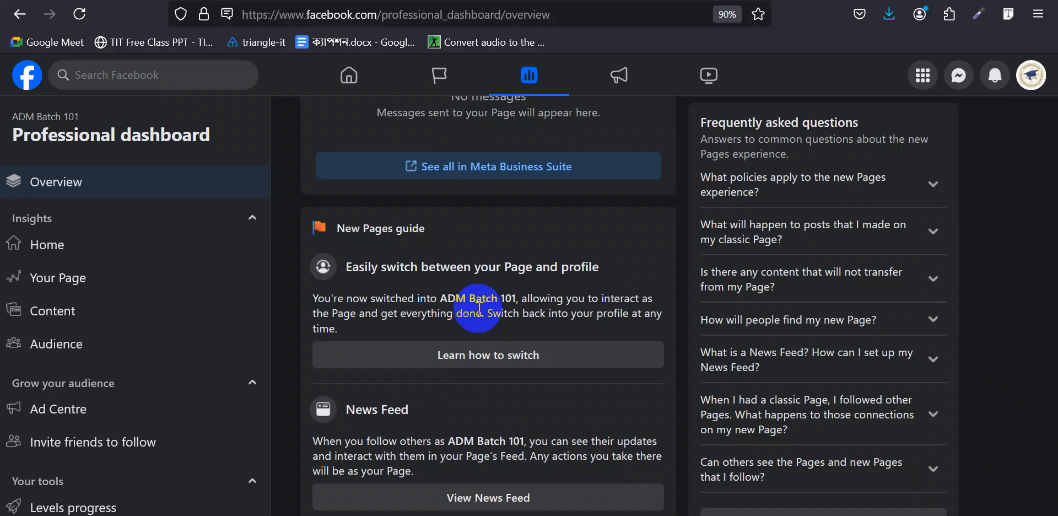
pyautogui.scroll(-2, 480, 309)
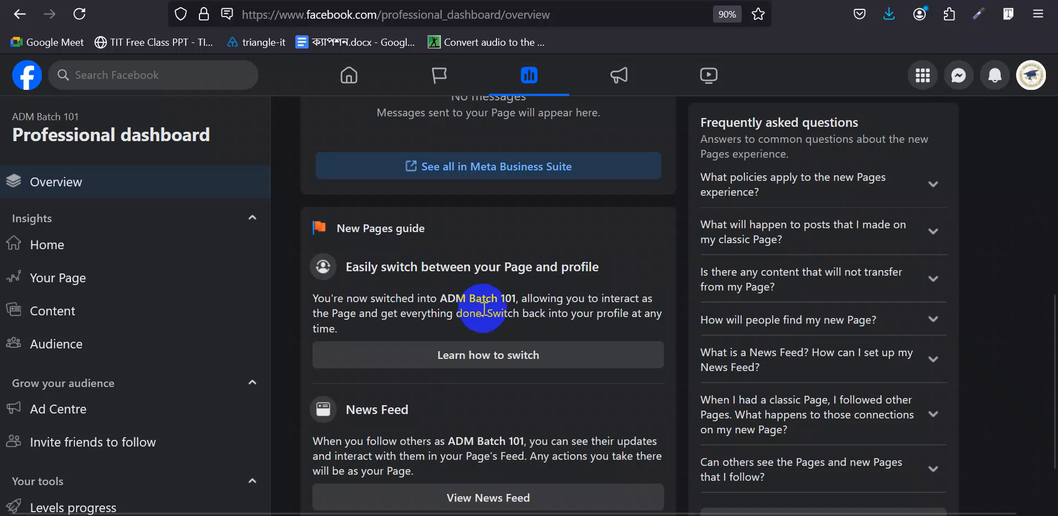
pyautogui.scroll(2, 584, 302)
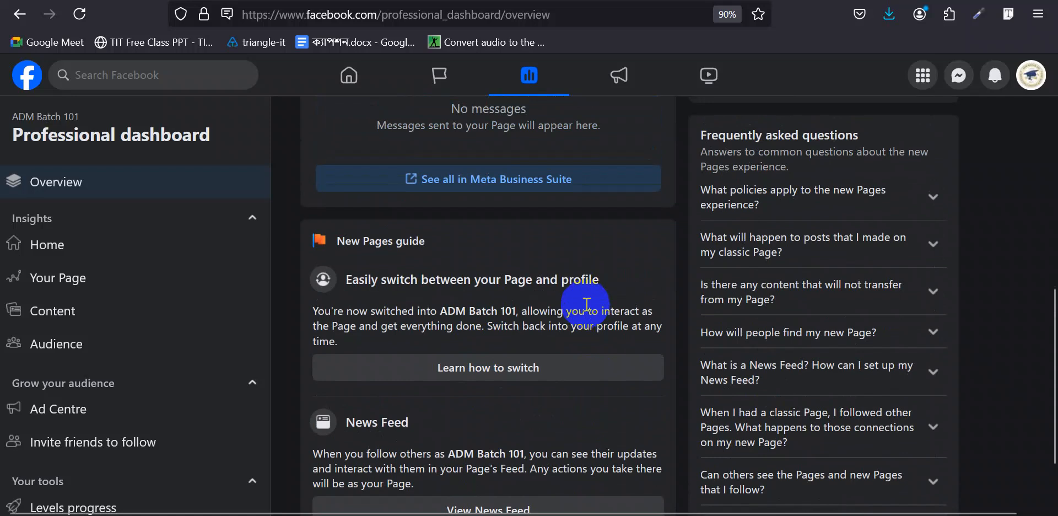
pyautogui.click(77, 250)
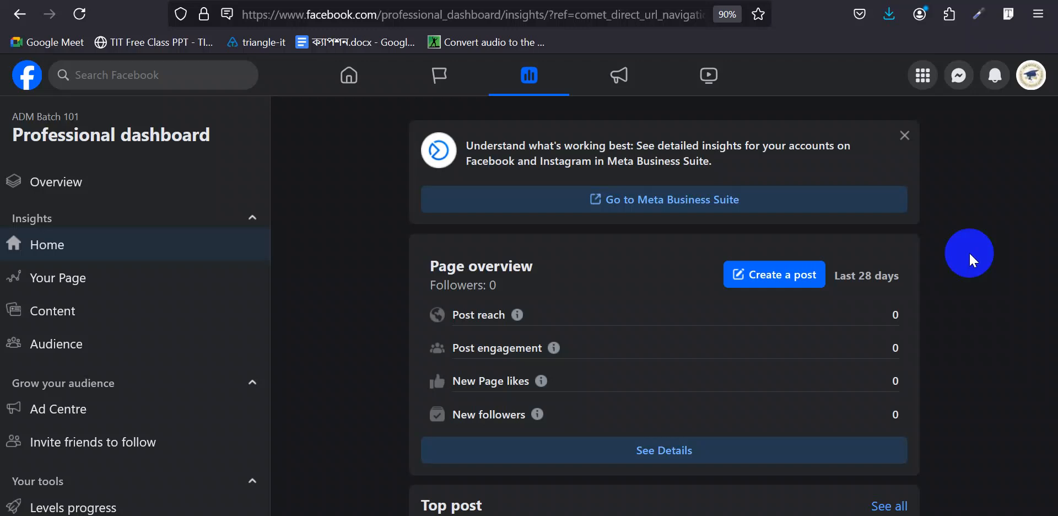
# - Scroll past the Page overview to the Top post and Content cards
pyautogui.scroll(-3, 694, 286)
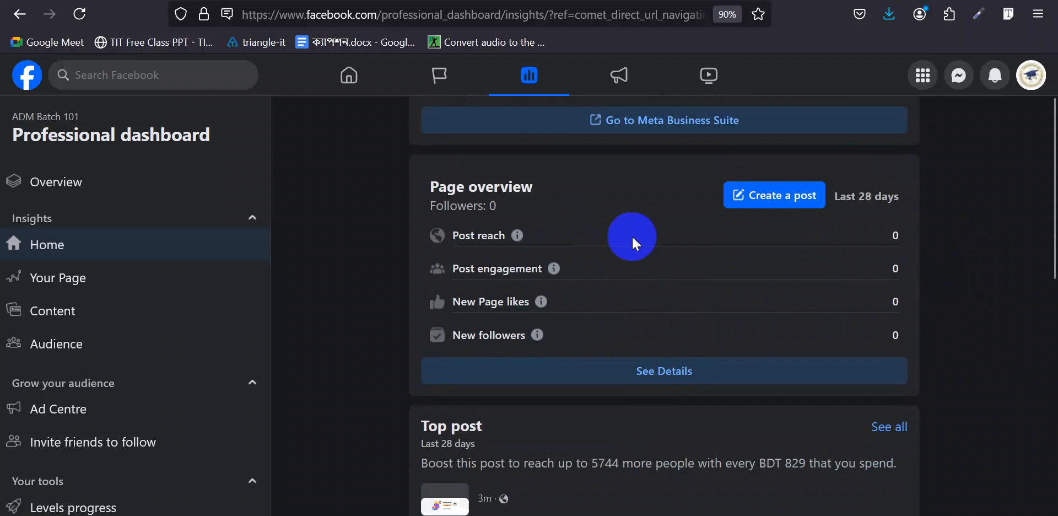
pyautogui.scroll(-5, 553, 286)
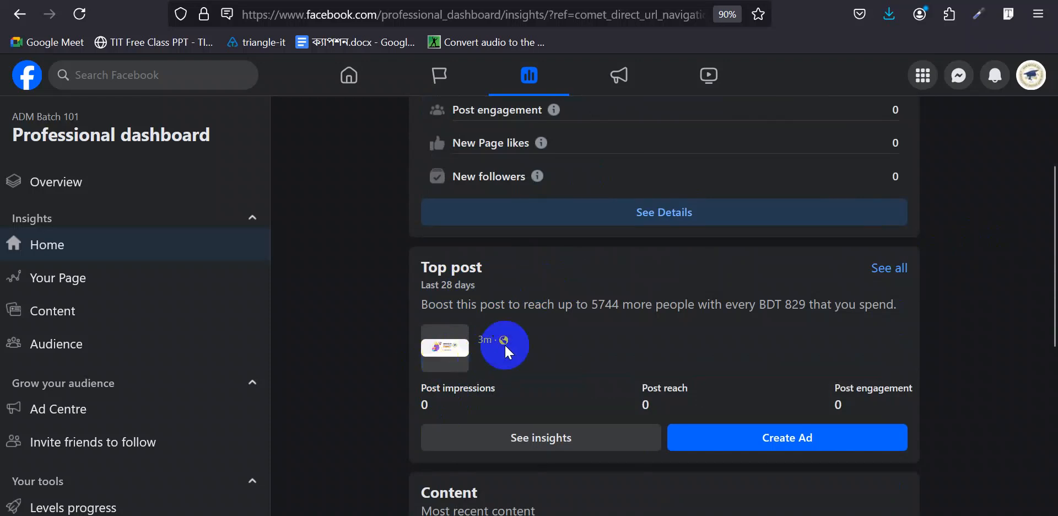
pyautogui.scroll(-7, 504, 344)
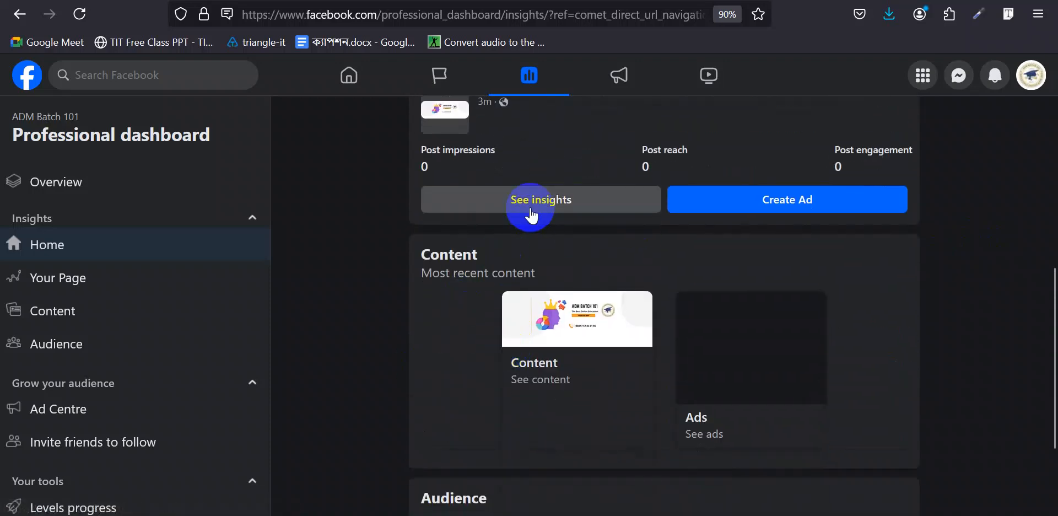
pyautogui.click(531, 215)
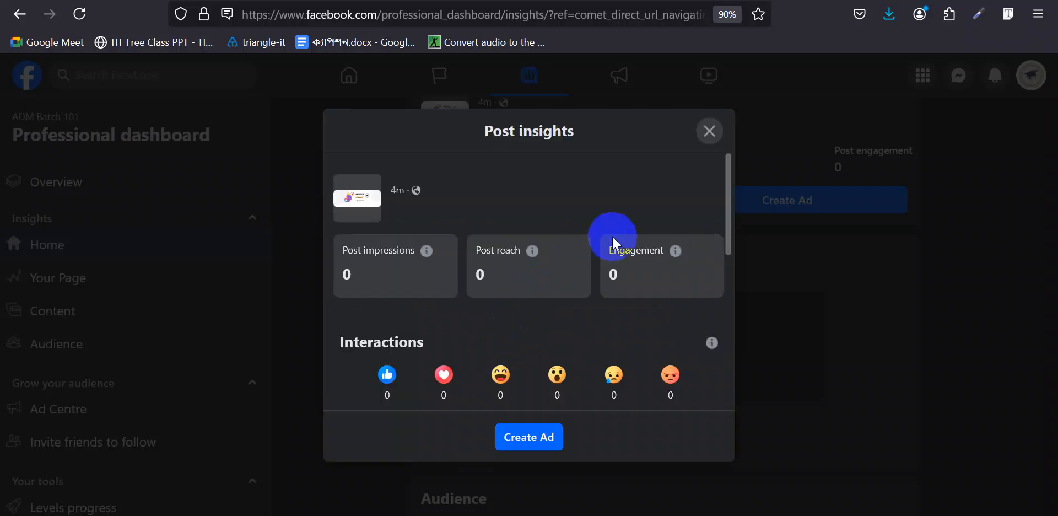
pyautogui.click(710, 132)
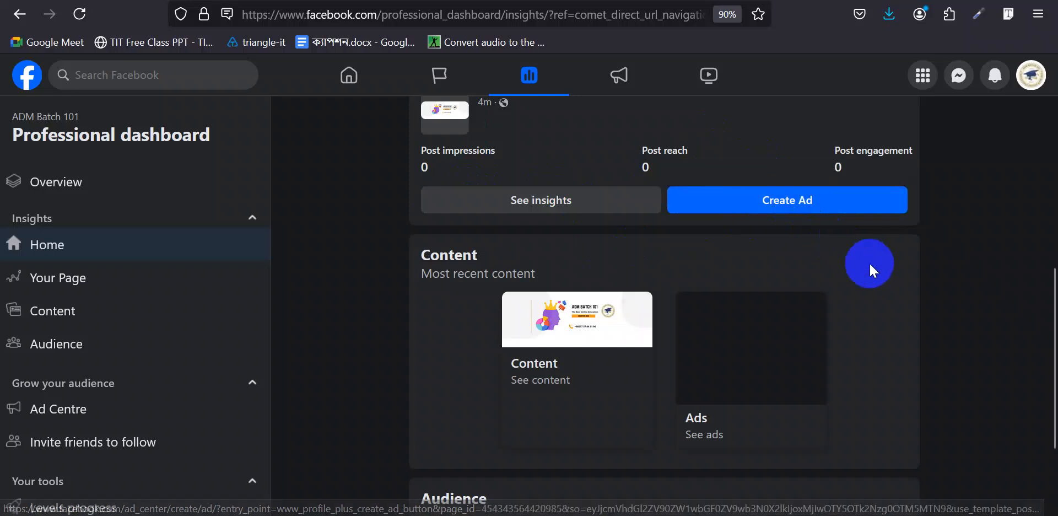
pyautogui.scroll(-3, 868, 263)
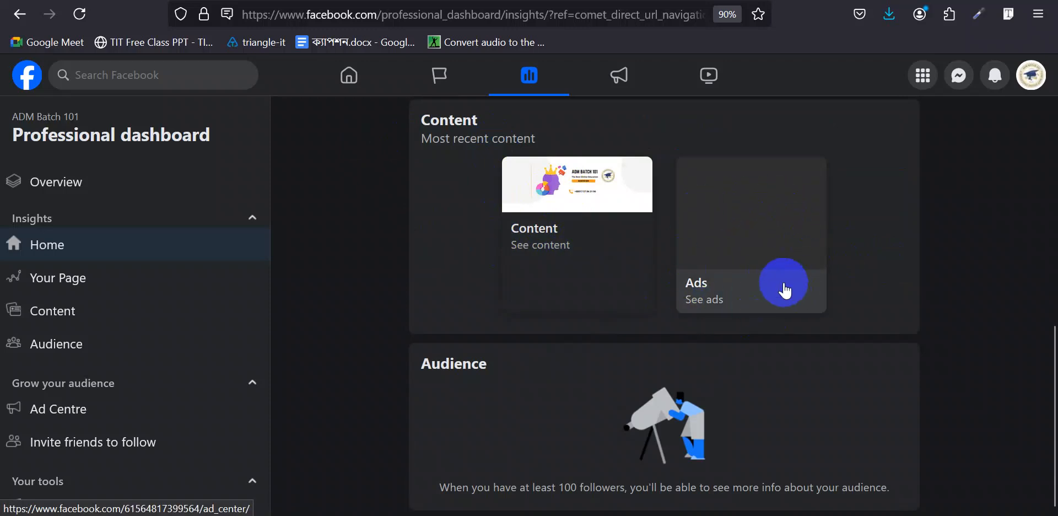
pyautogui.moveTo(428, 362); pyautogui.dragTo(507, 362)
pyautogui.click(455, 368)
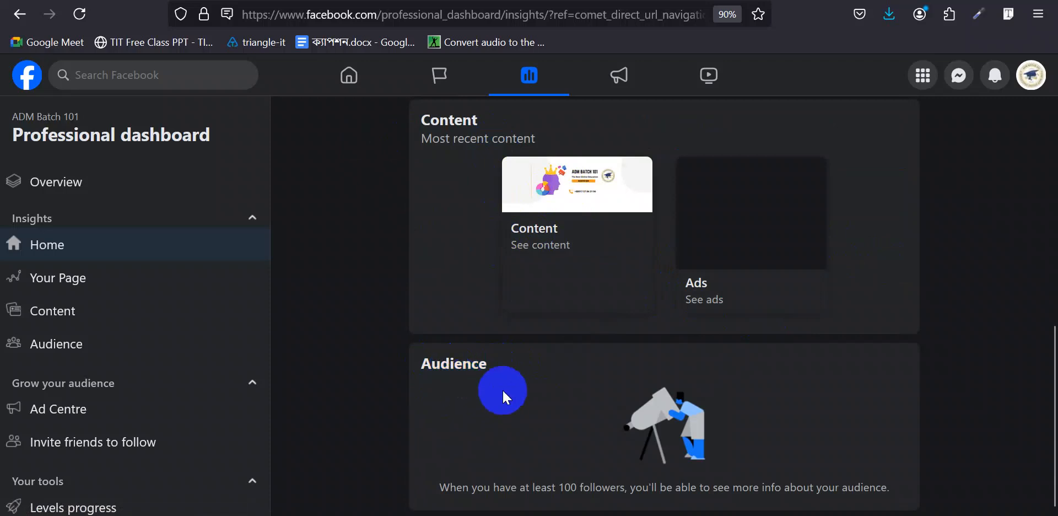
pyautogui.moveTo(456, 488); pyautogui.dragTo(618, 495)
pyautogui.click(613, 491)
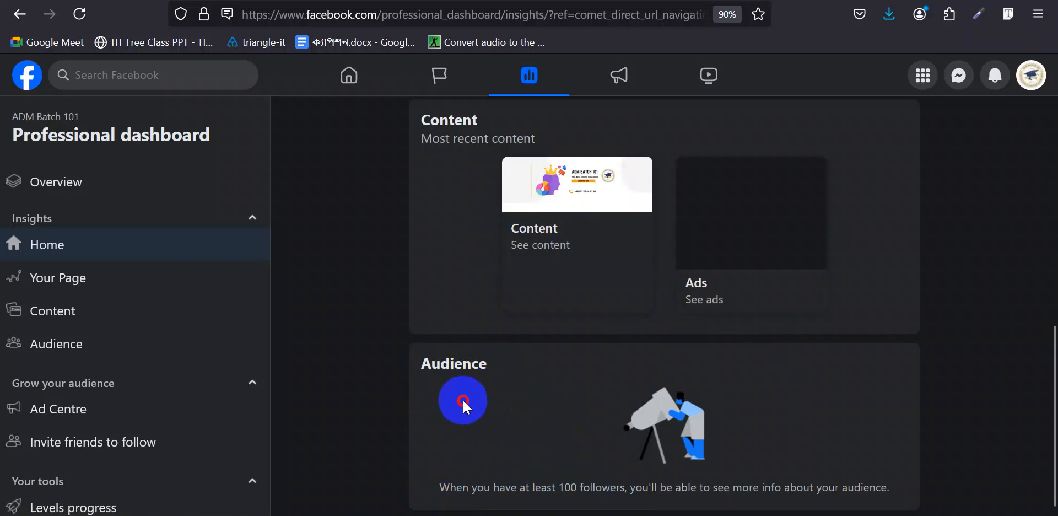
pyautogui.moveTo(448, 406); pyautogui.dragTo(802, 401)
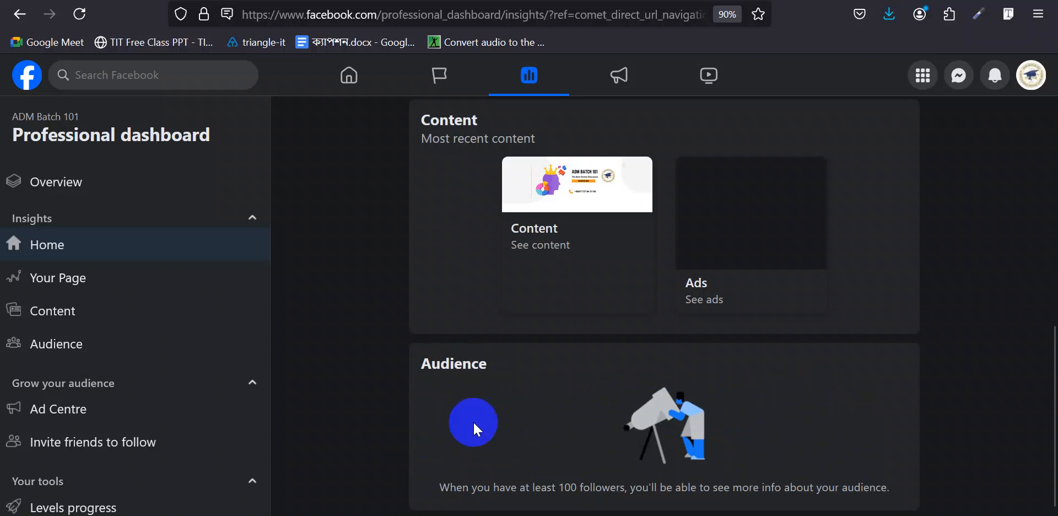
pyautogui.click(103, 287)
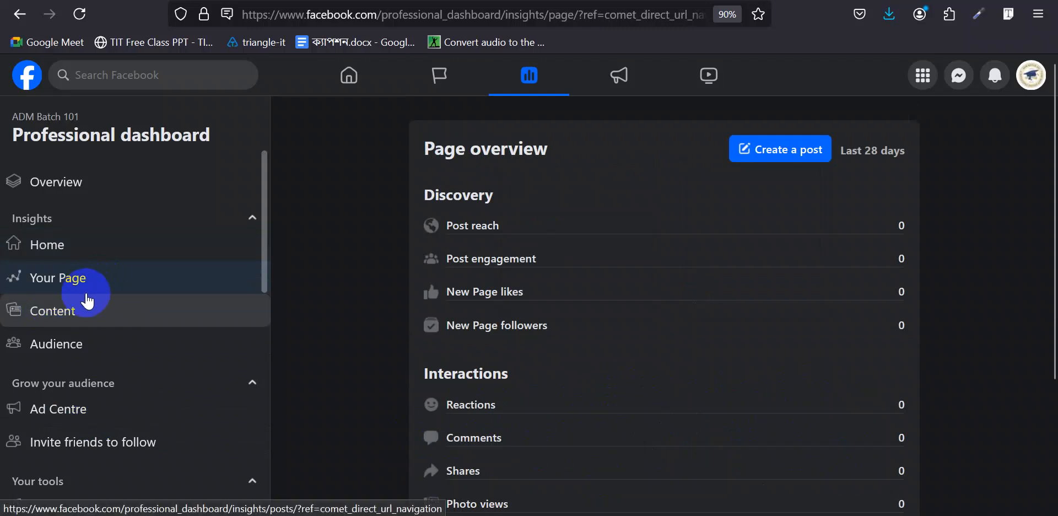
# - Open Content insights and change the date range from Last 90 days to Last 7 days
pyautogui.click(70, 319)
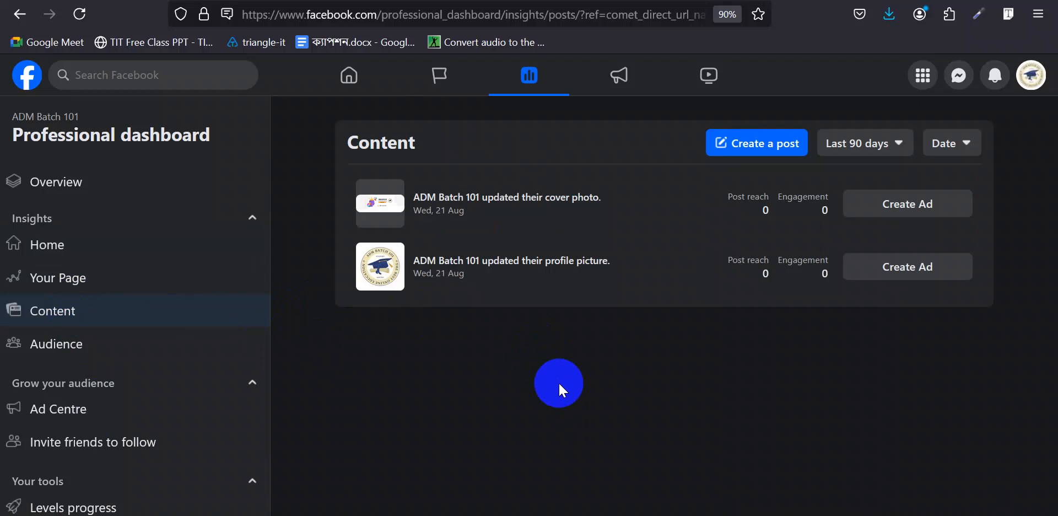
pyautogui.click(891, 145)
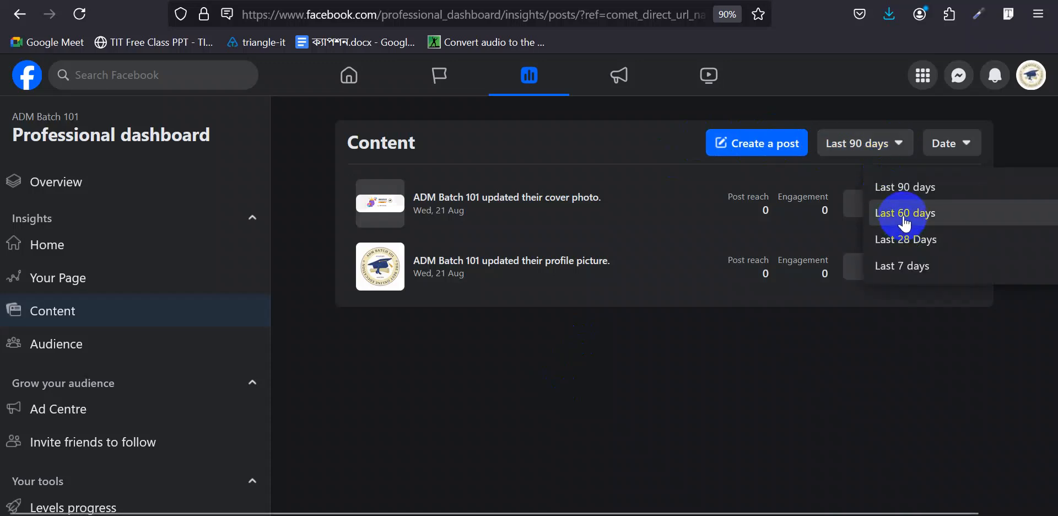
pyautogui.click(927, 267)
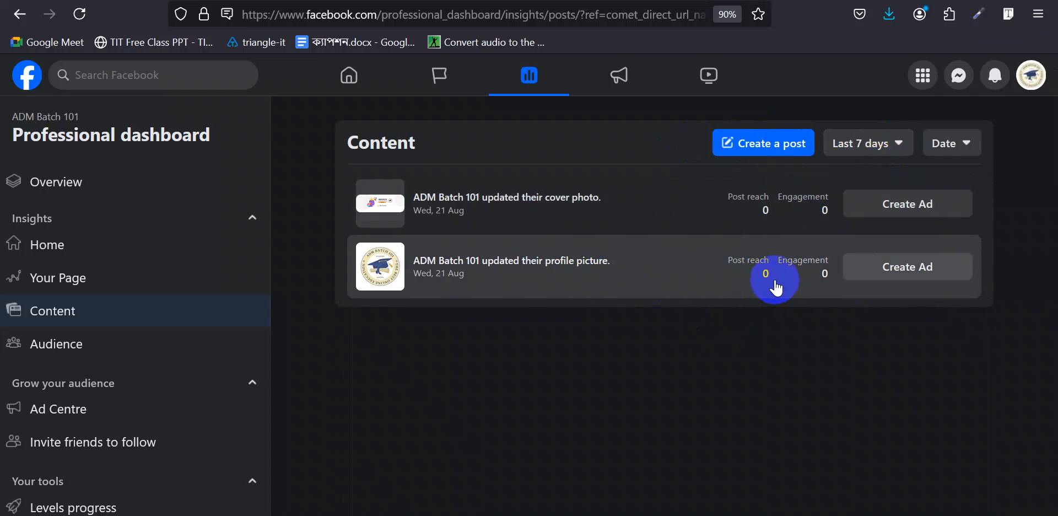
# - Sort posts by Post reach, then by Engagement, and open Audience insights
pyautogui.click(961, 144)
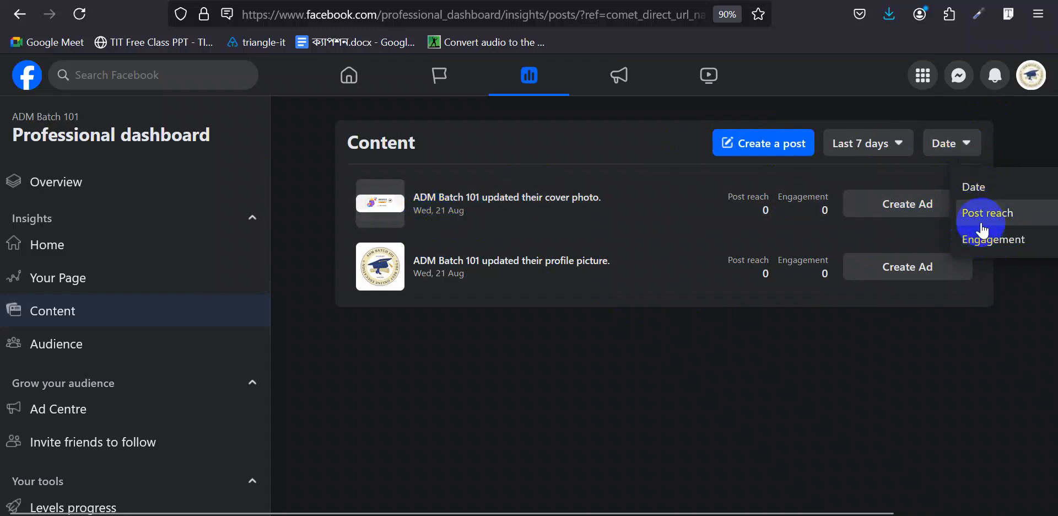
pyautogui.click(999, 214)
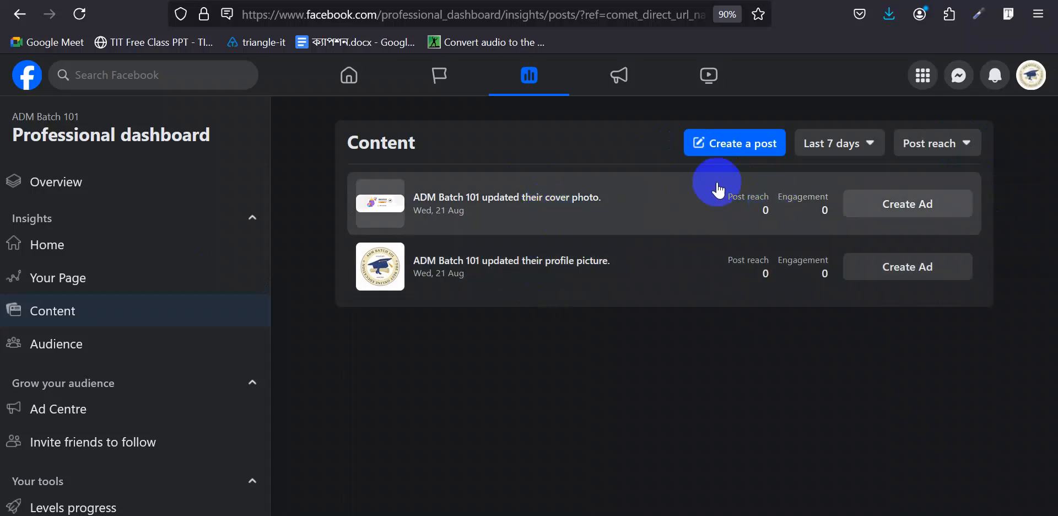
pyautogui.click(935, 146)
pyautogui.click(969, 238)
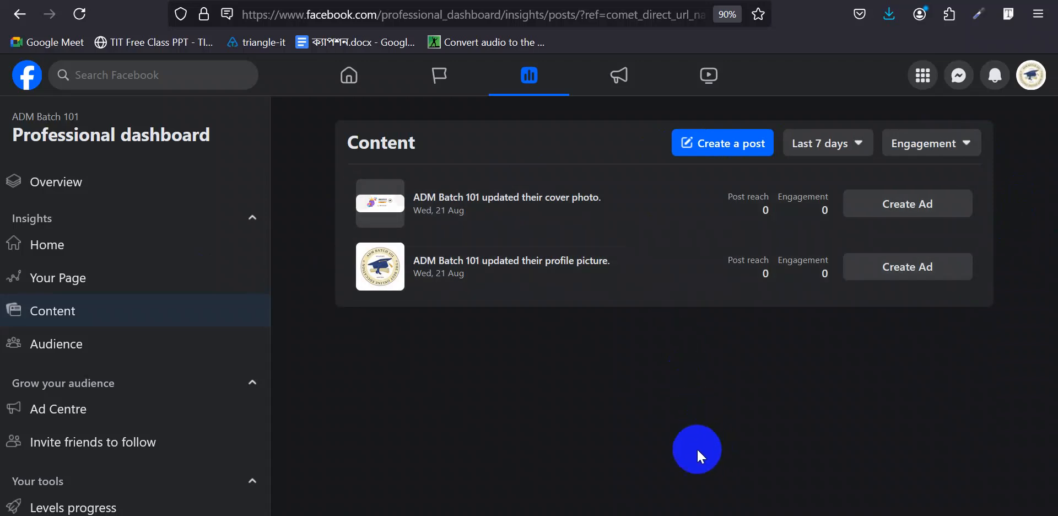
pyautogui.click(87, 344)
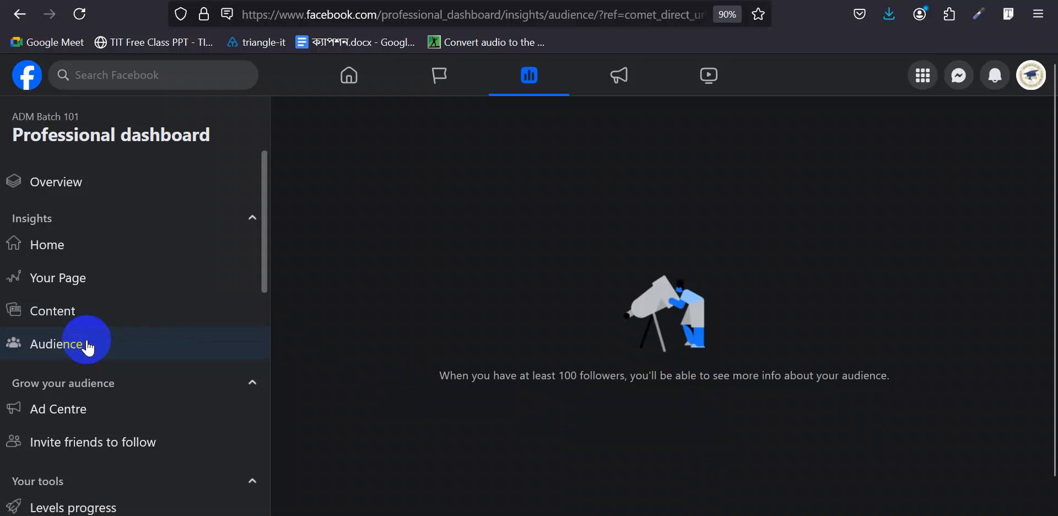
pyautogui.click(114, 272)
pyautogui.scroll(-3, 480, 312)
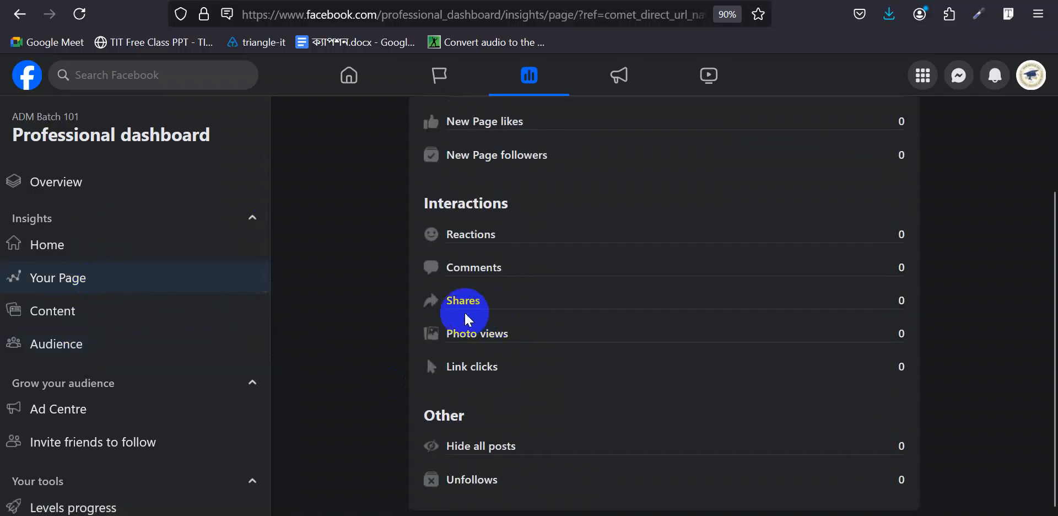
pyautogui.click(92, 314)
pyautogui.click(69, 245)
pyautogui.scroll(-10, 518, 336)
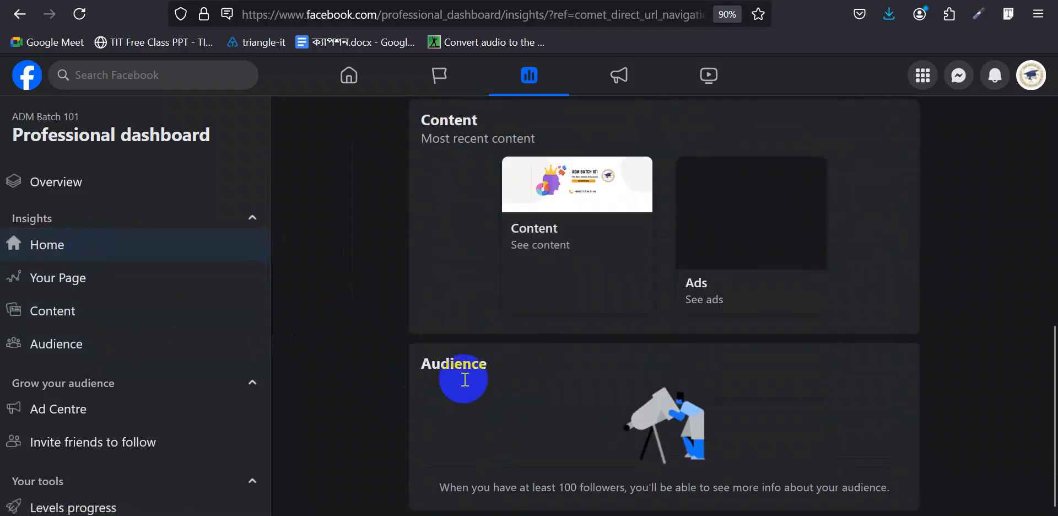
pyautogui.click(61, 346)
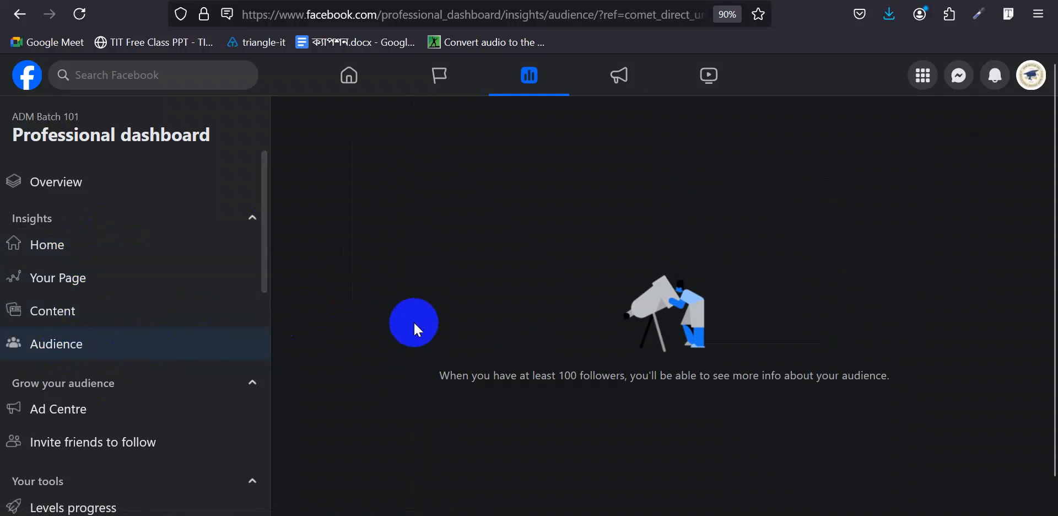
pyautogui.click(411, 229)
pyautogui.click(767, 324)
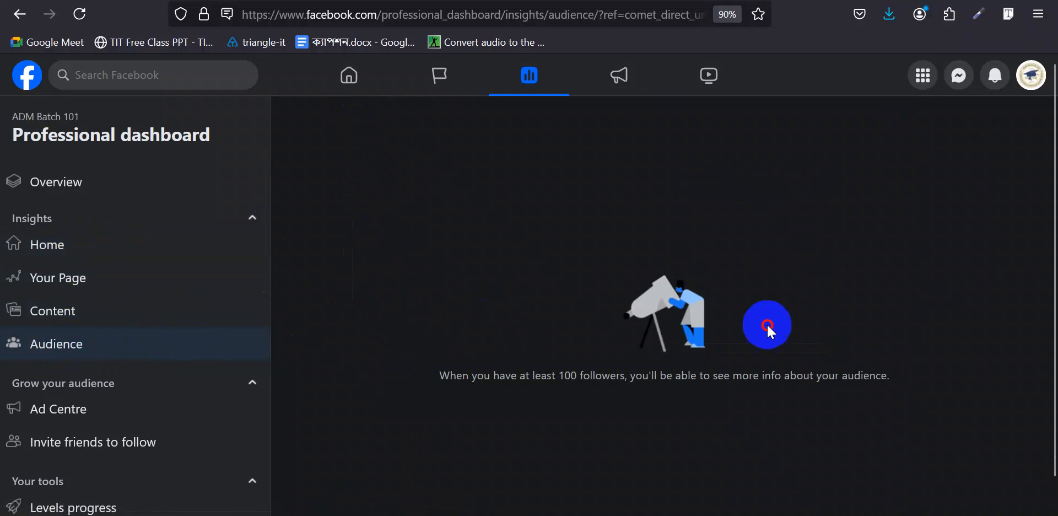
pyautogui.moveTo(518, 376); pyautogui.dragTo(908, 397)
pyautogui.click(696, 378)
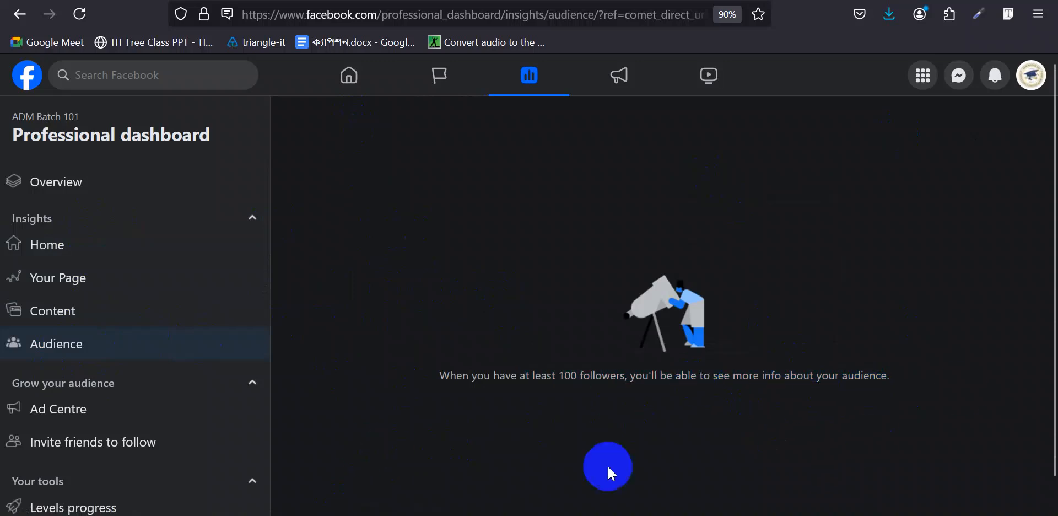
pyautogui.scroll(-3, 187, 288)
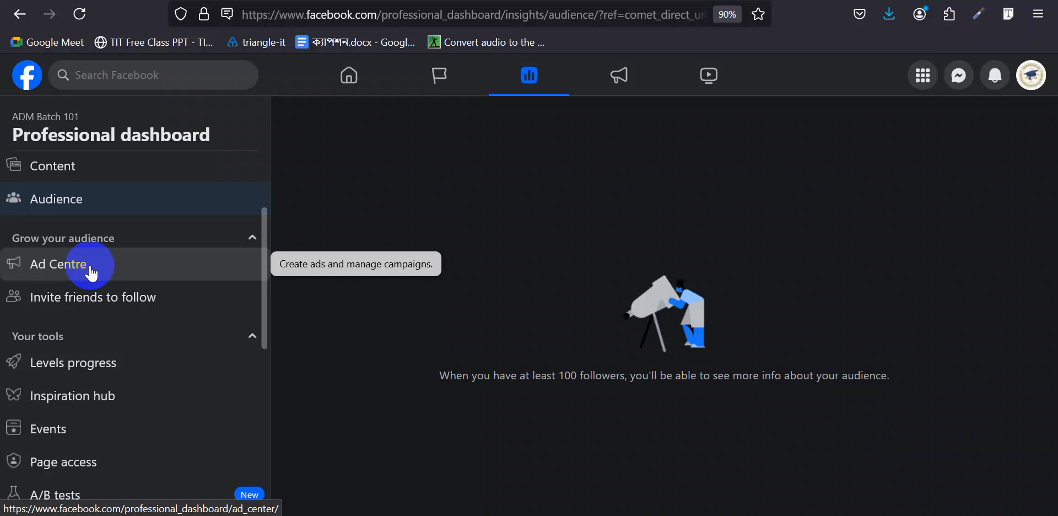
# - Browse the Ad Centre, then view and close the Invite friends to follow instructions
pyautogui.click(92, 271)
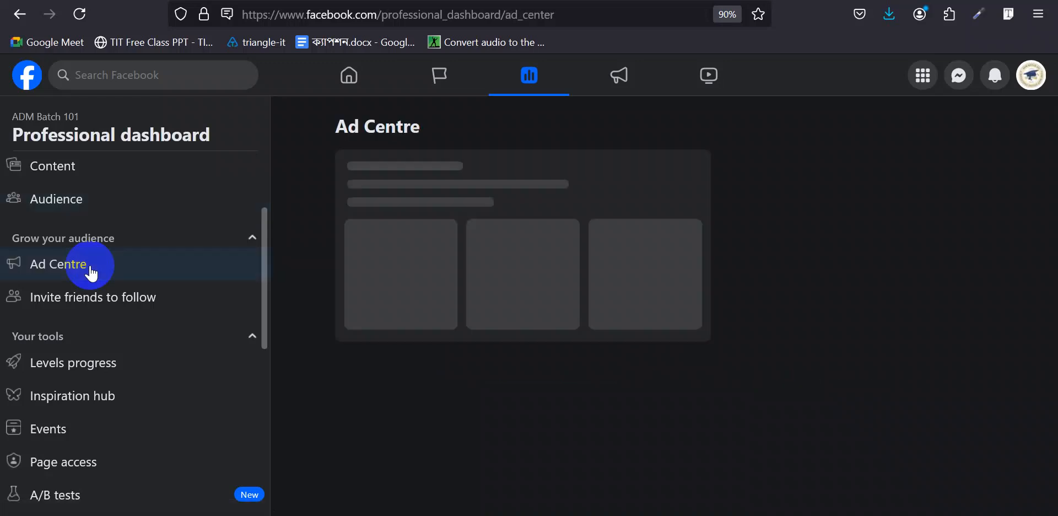
pyautogui.scroll(-4, 543, 332)
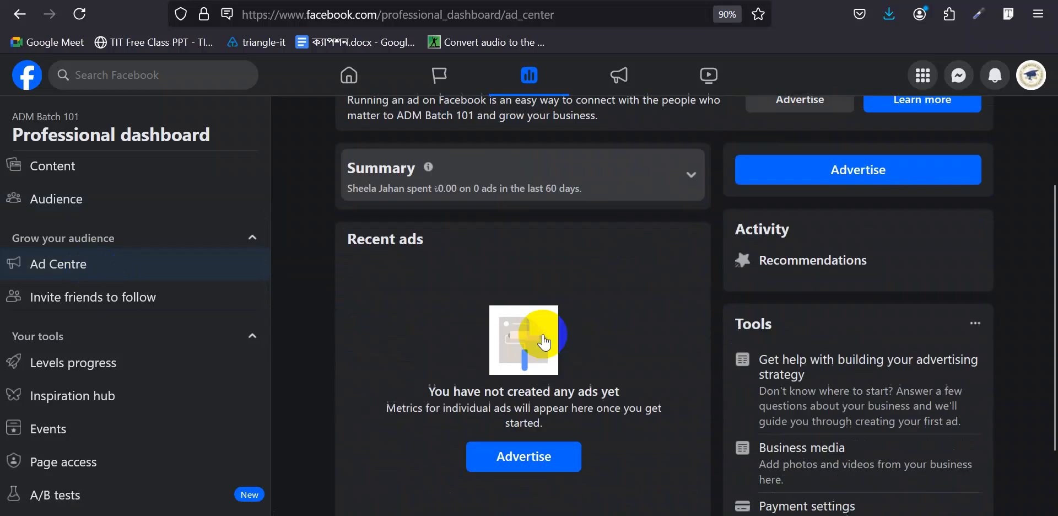
pyautogui.scroll(-1, 542, 333)
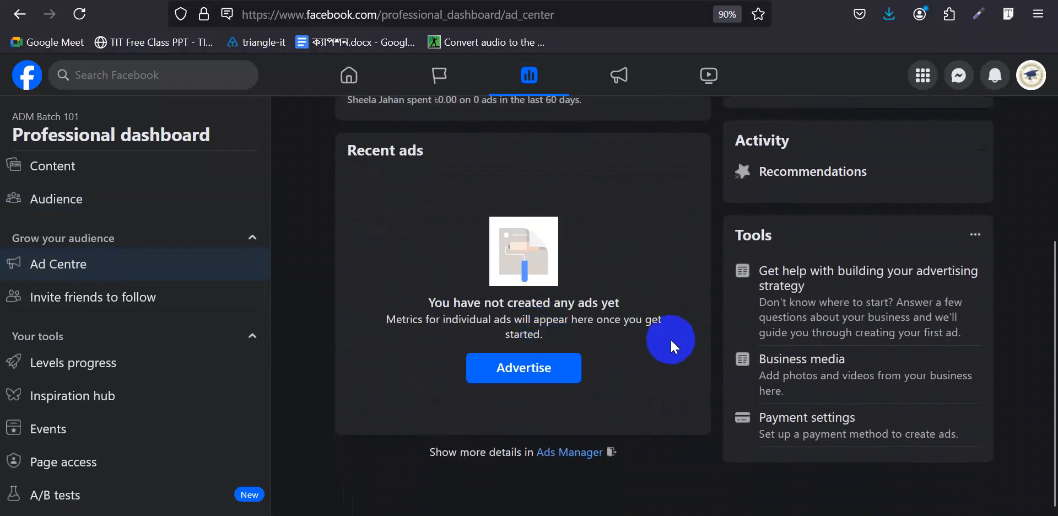
pyautogui.scroll(5, 707, 324)
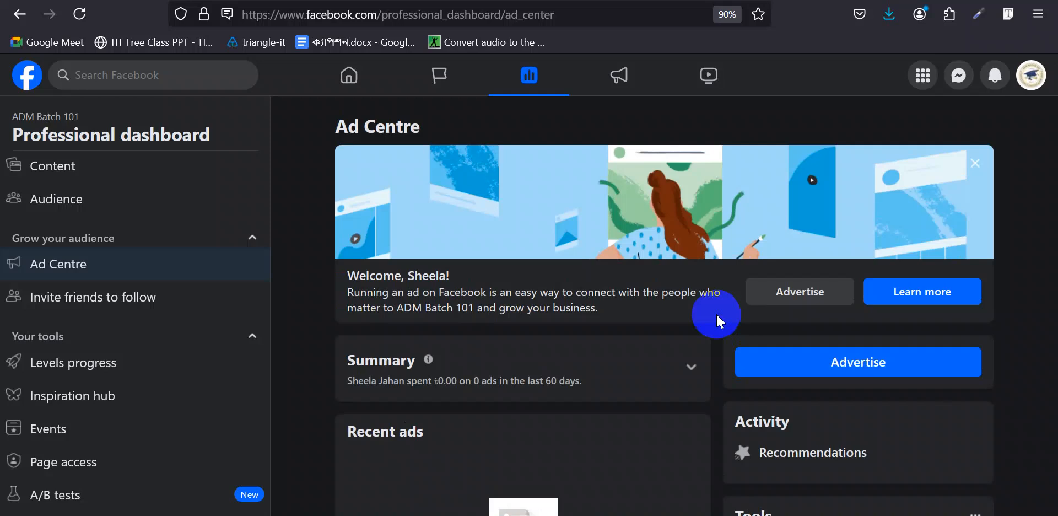
pyautogui.click(91, 296)
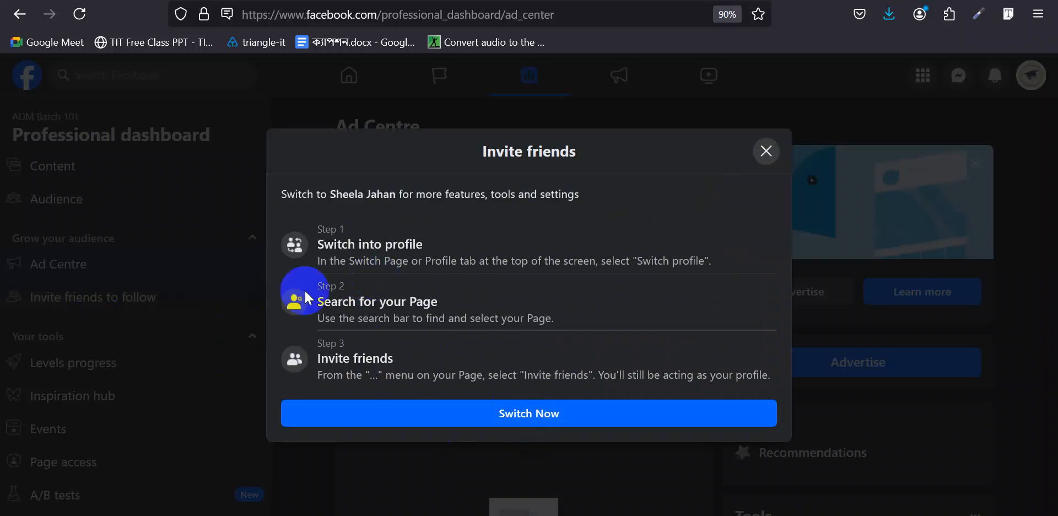
pyautogui.click(519, 425)
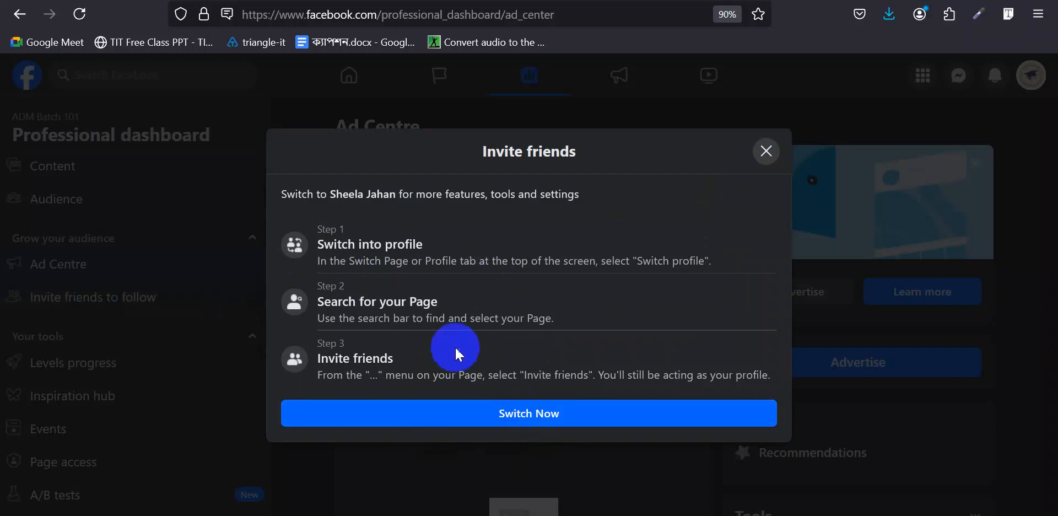
pyautogui.click(766, 152)
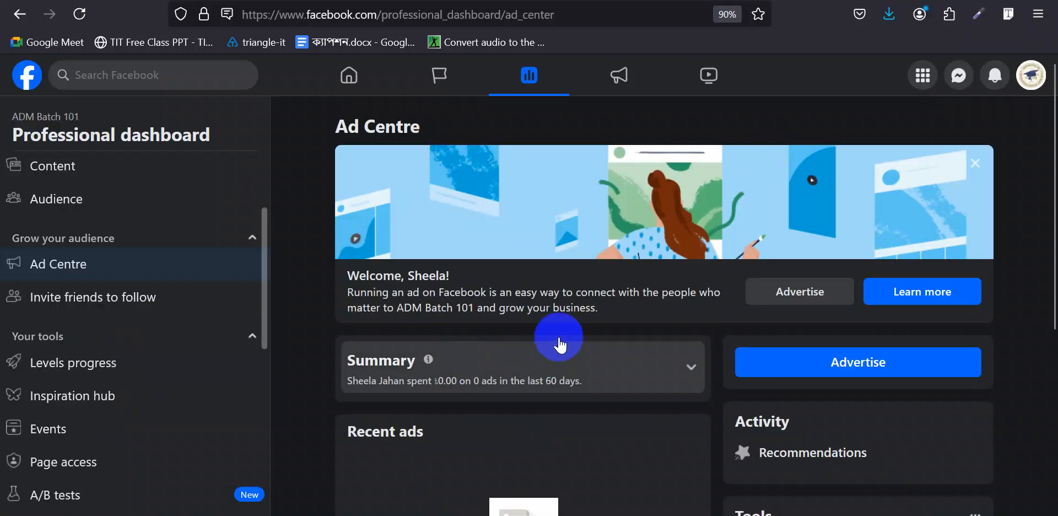
# - Look over the Levels progress page, then bring up the Inspiration hub's five recommended Songs for you
pyautogui.click(87, 379)
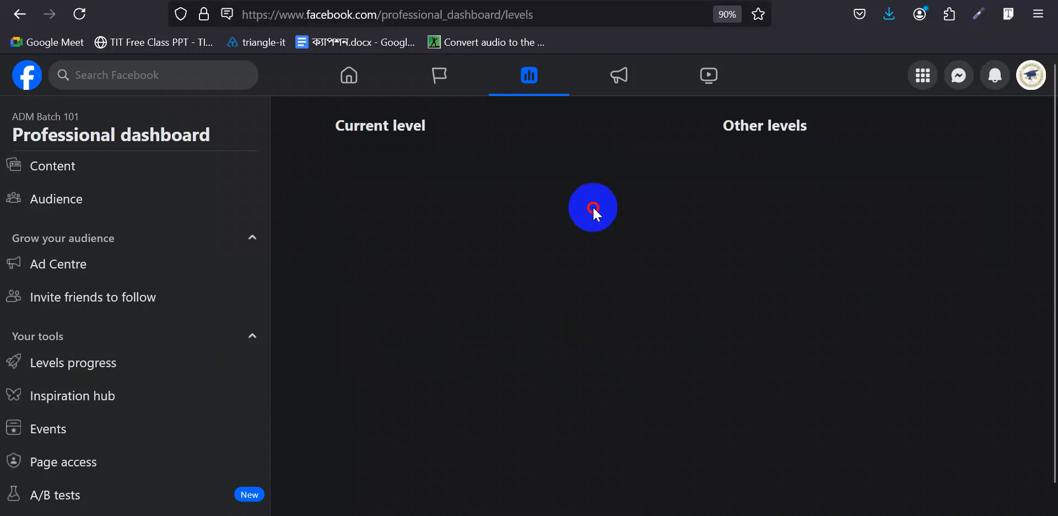
pyautogui.moveTo(593, 208); pyautogui.dragTo(610, 226)
pyautogui.click(610, 262)
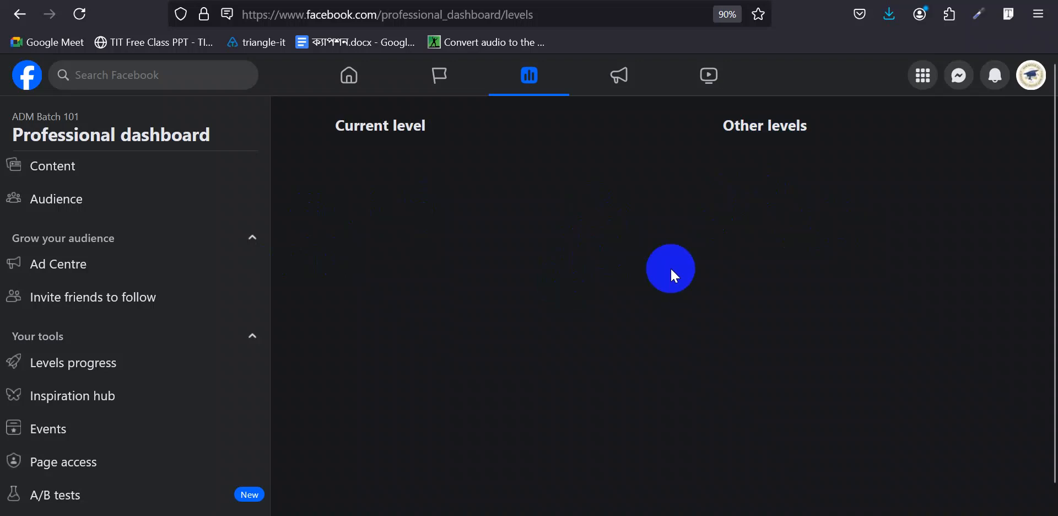
pyautogui.scroll(-2, 154, 386)
pyautogui.click(130, 330)
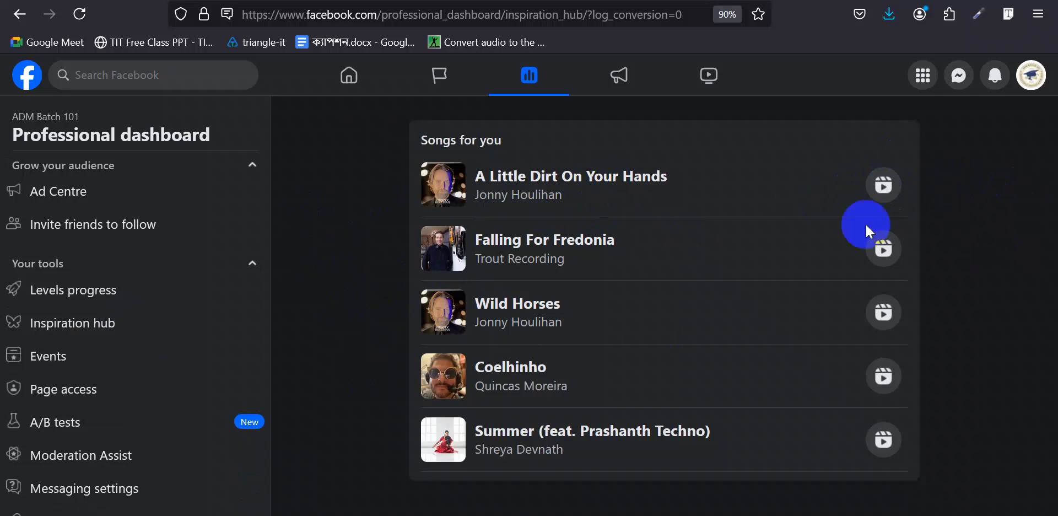
# - View the page's Events dashboard stats: 0 events, 0 people reached, 0 responses
pyautogui.scroll(-2, 82, 297)
pyautogui.click(66, 286)
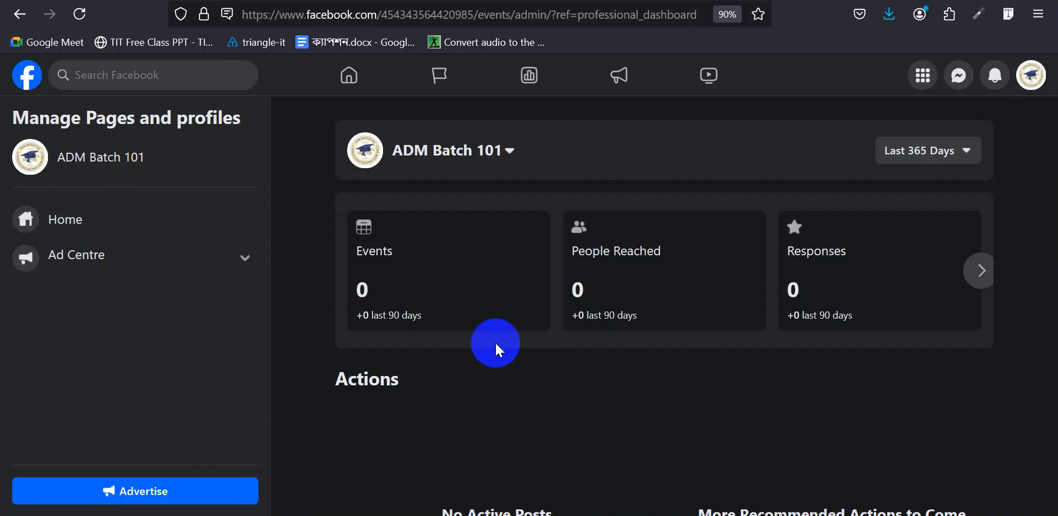
pyautogui.moveTo(416, 260)
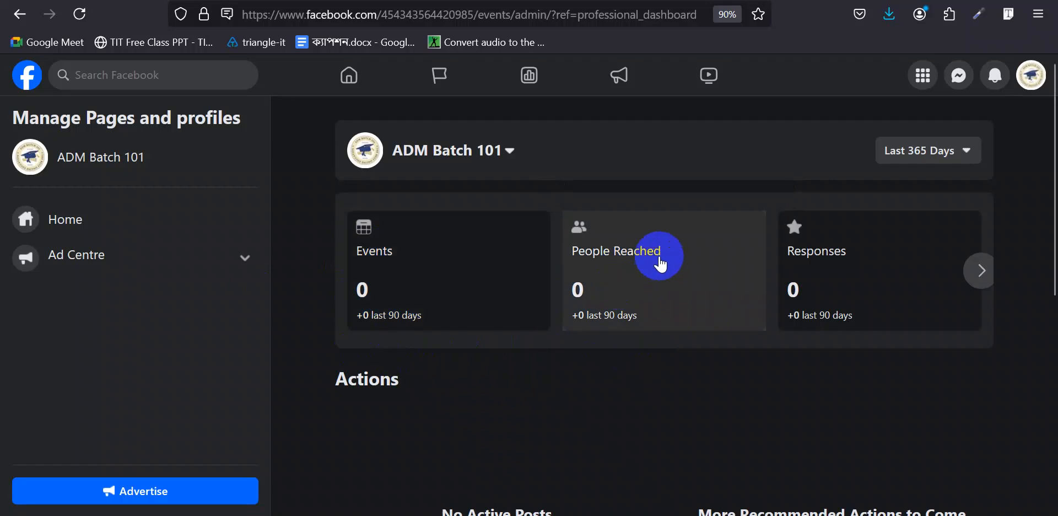
pyautogui.moveTo(634, 286)
pyautogui.moveTo(803, 253)
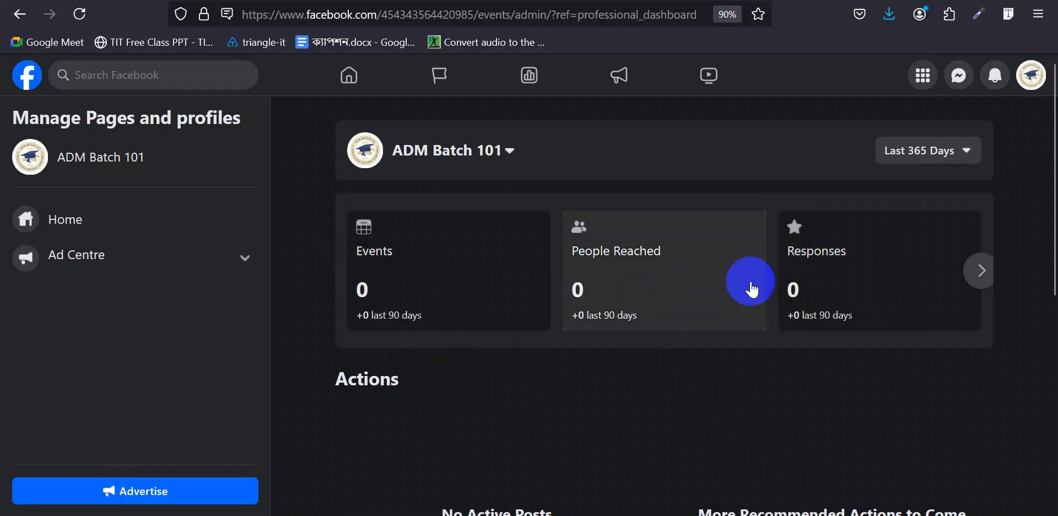
# - Scroll to the empty Events table and start creating a new event
pyautogui.scroll(-5, 668, 364)
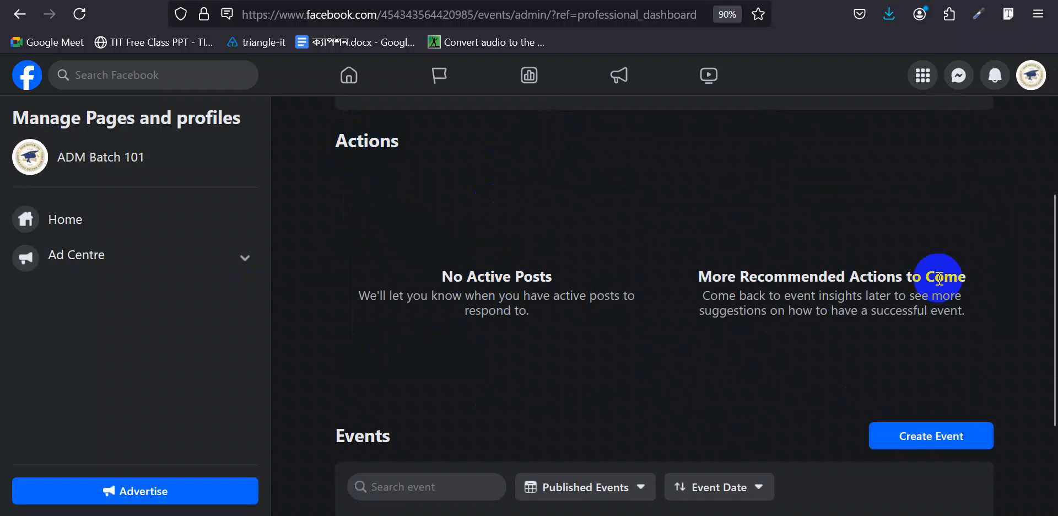
pyautogui.scroll(-3, 765, 307)
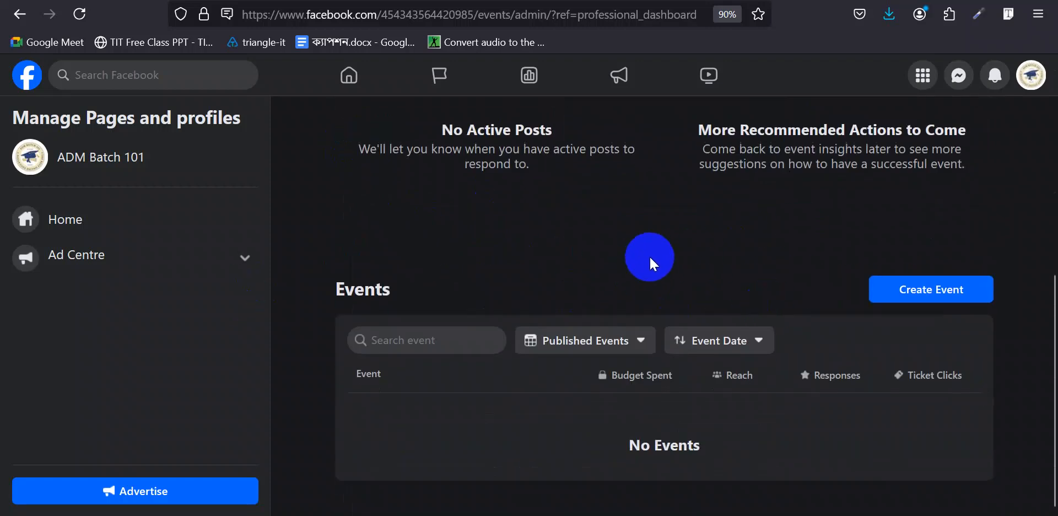
pyautogui.click(912, 289)
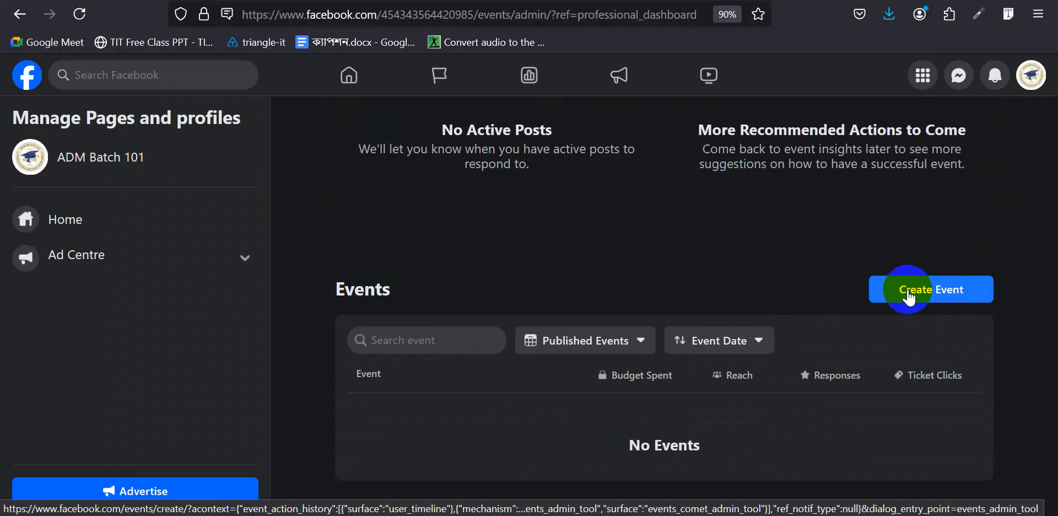
pyautogui.click(909, 290)
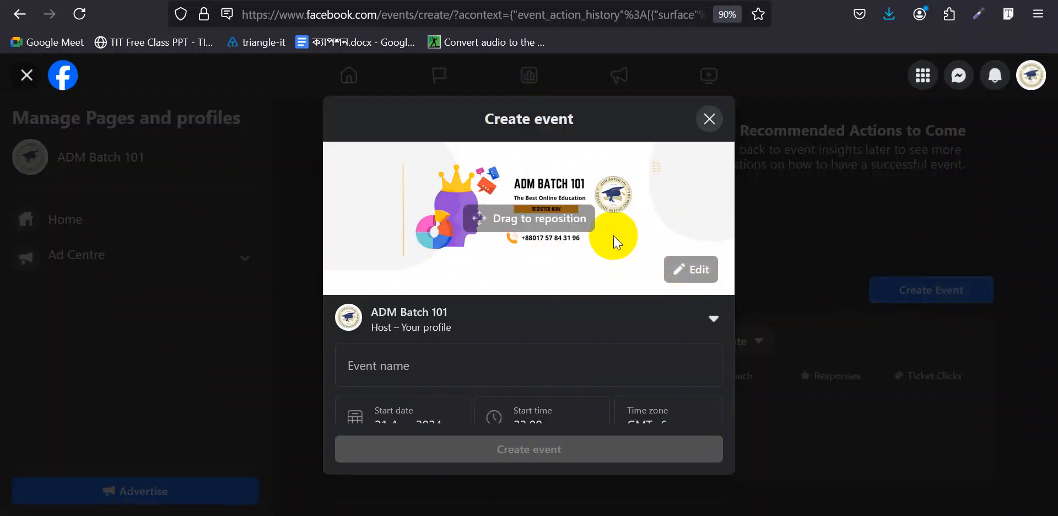
pyautogui.click(472, 366)
pyautogui.scroll(-1, 522, 270)
pyautogui.scroll(-3, 523, 270)
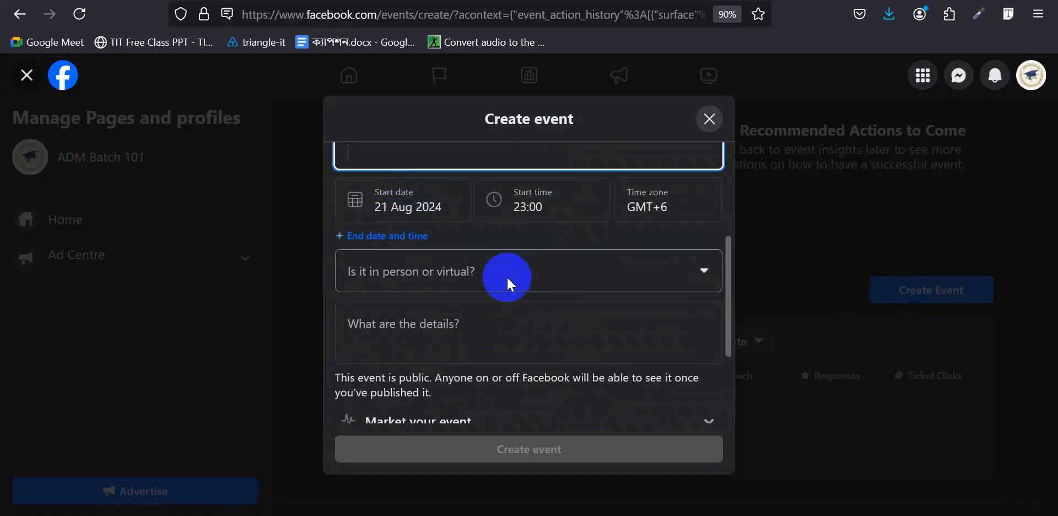
pyautogui.scroll(-3, 507, 275)
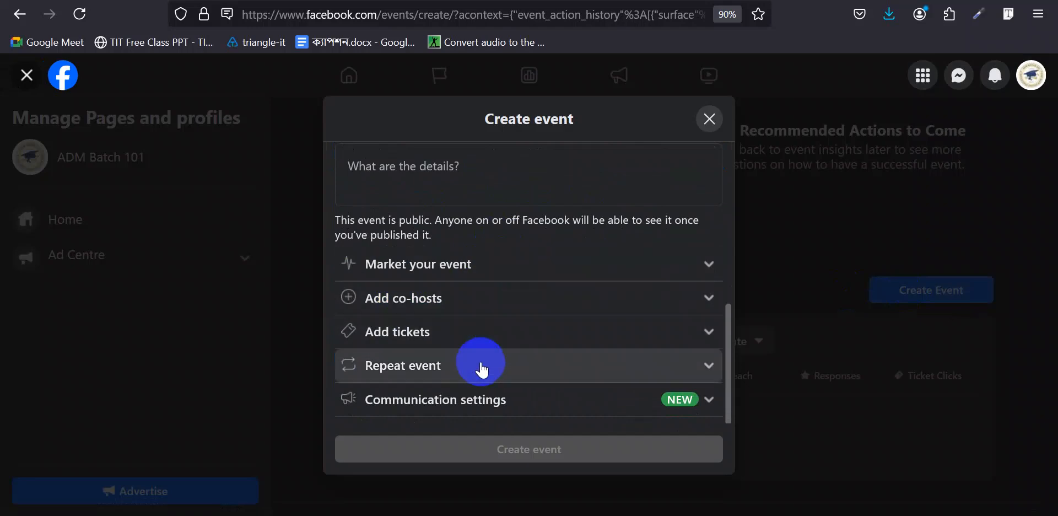
pyautogui.scroll(-1, 579, 331)
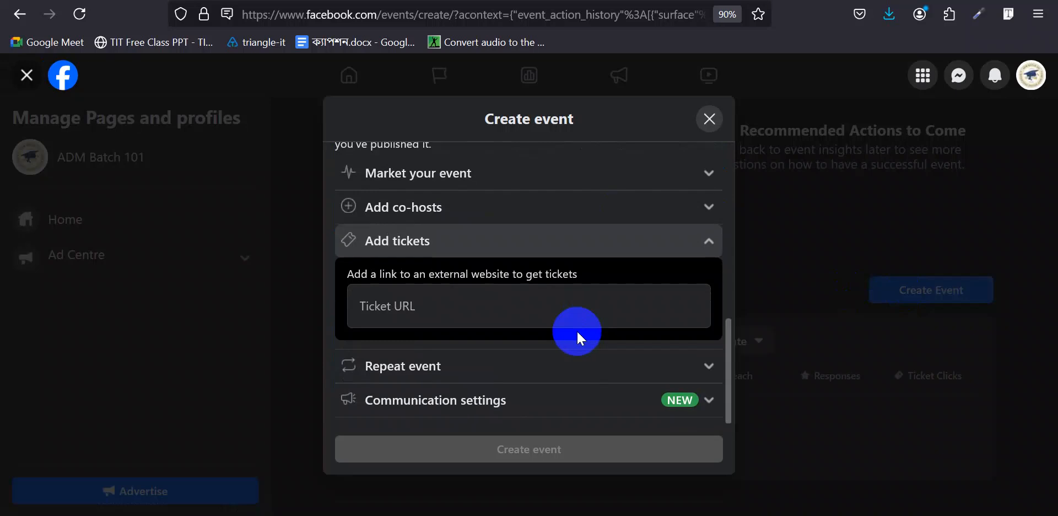
pyautogui.click(479, 307)
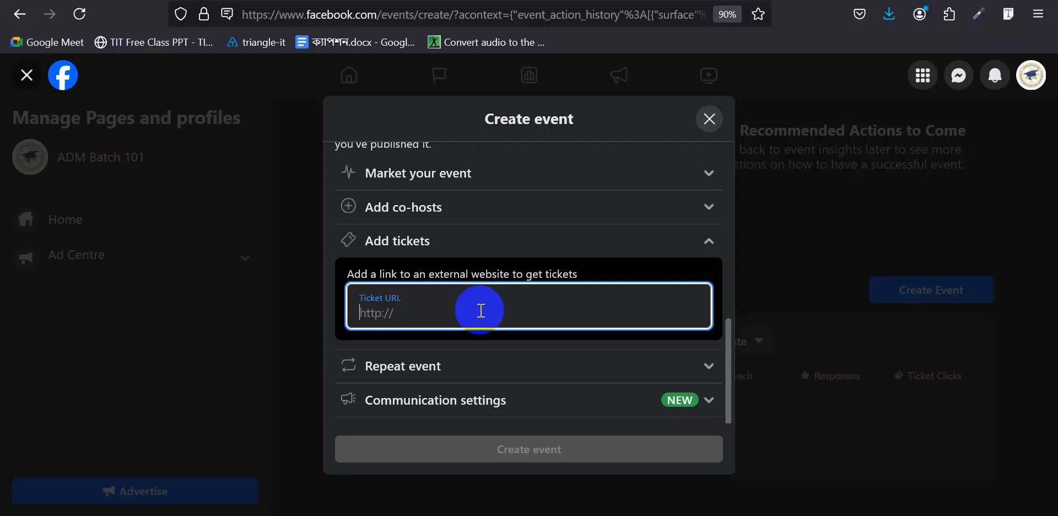
pyautogui.click(707, 126)
pyautogui.click(661, 329)
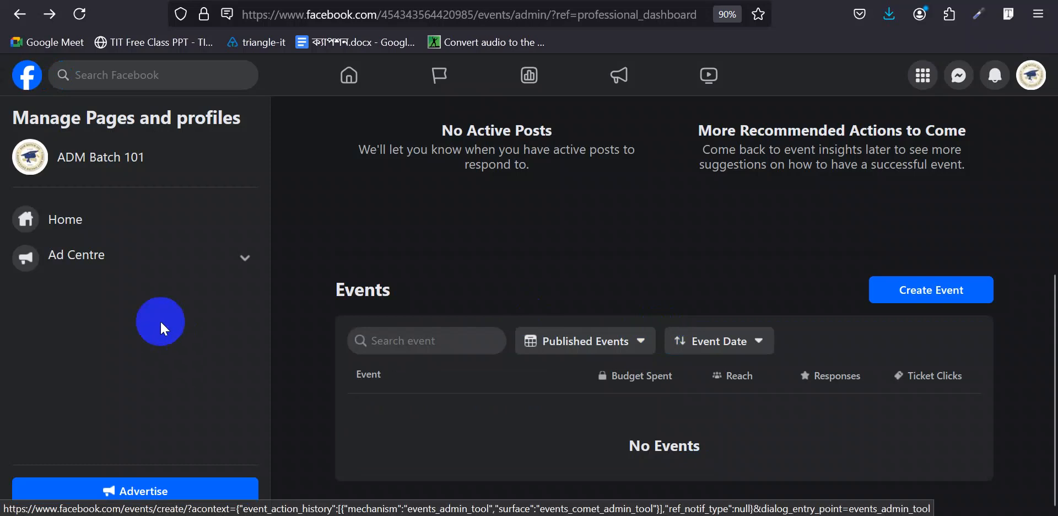
pyautogui.click(19, 14)
# - In Page access, begin adding someone with Facebook access, then cancel without adding anyone
pyautogui.scroll(-5, 68, 381)
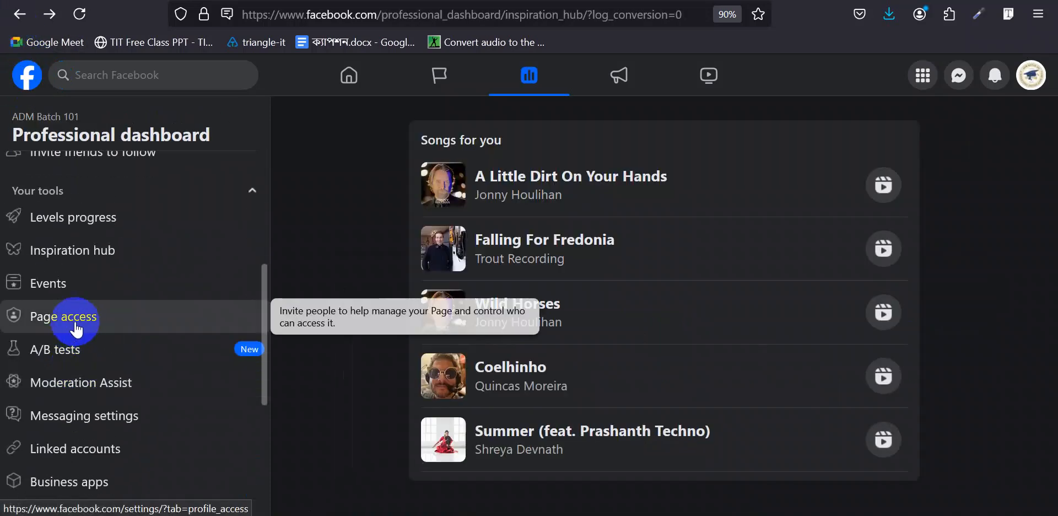
pyautogui.click(79, 324)
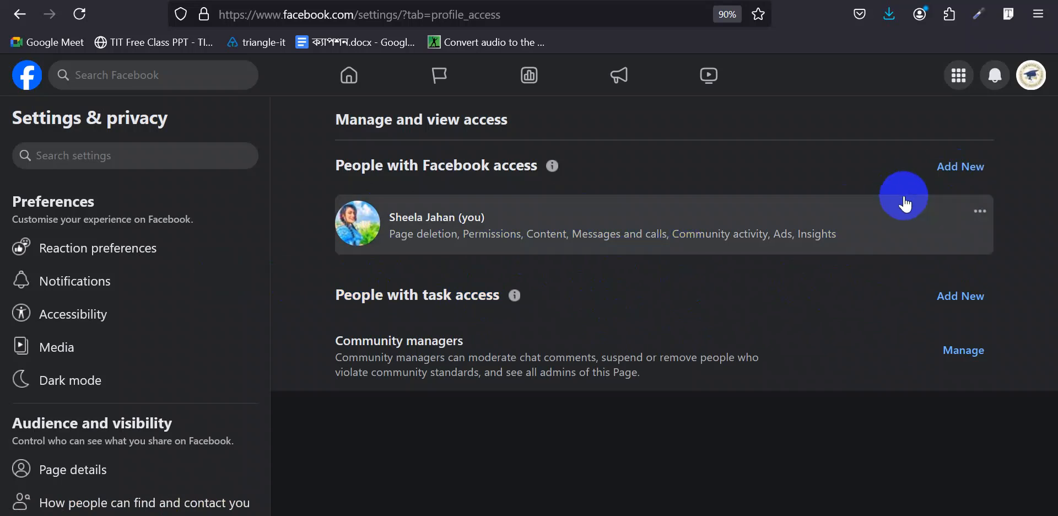
pyautogui.click(950, 175)
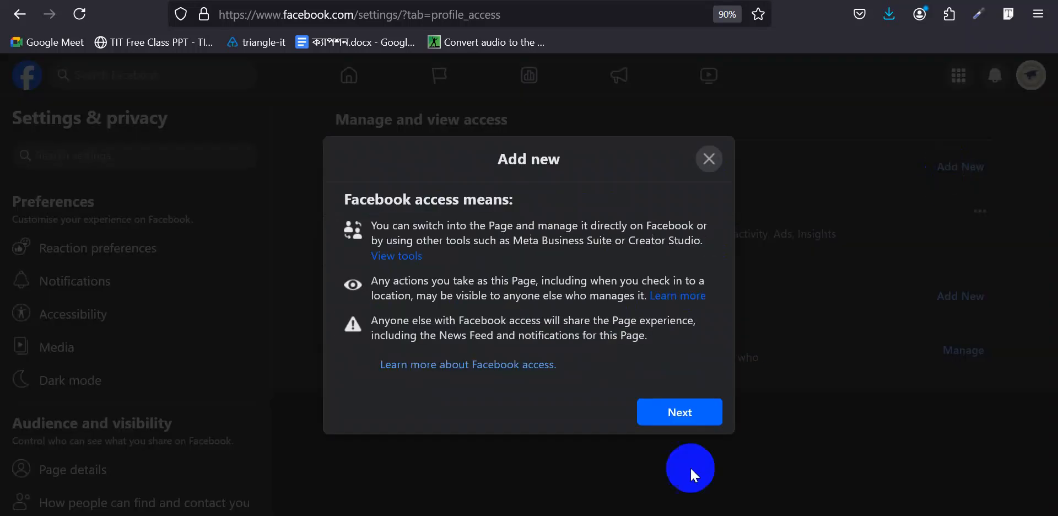
pyautogui.click(684, 411)
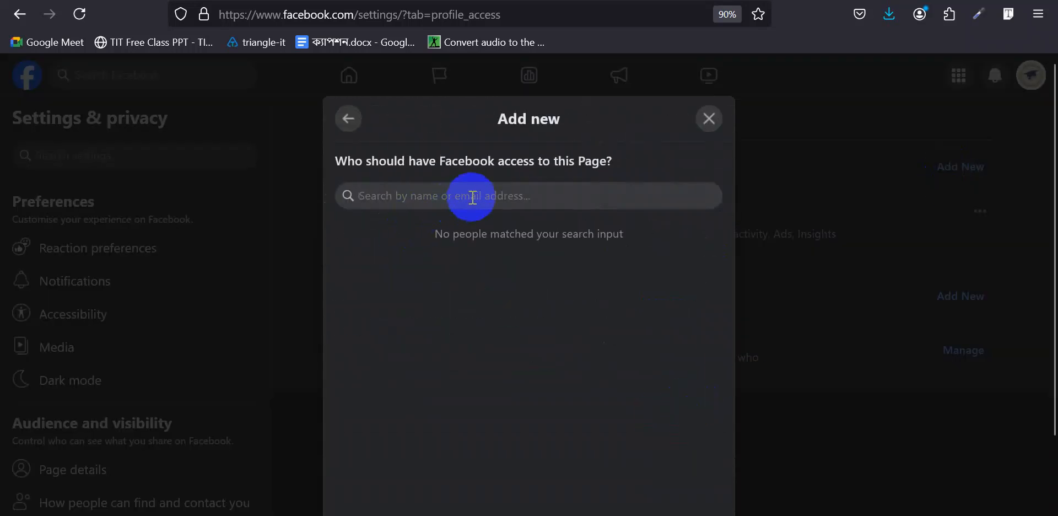
pyautogui.click(472, 198)
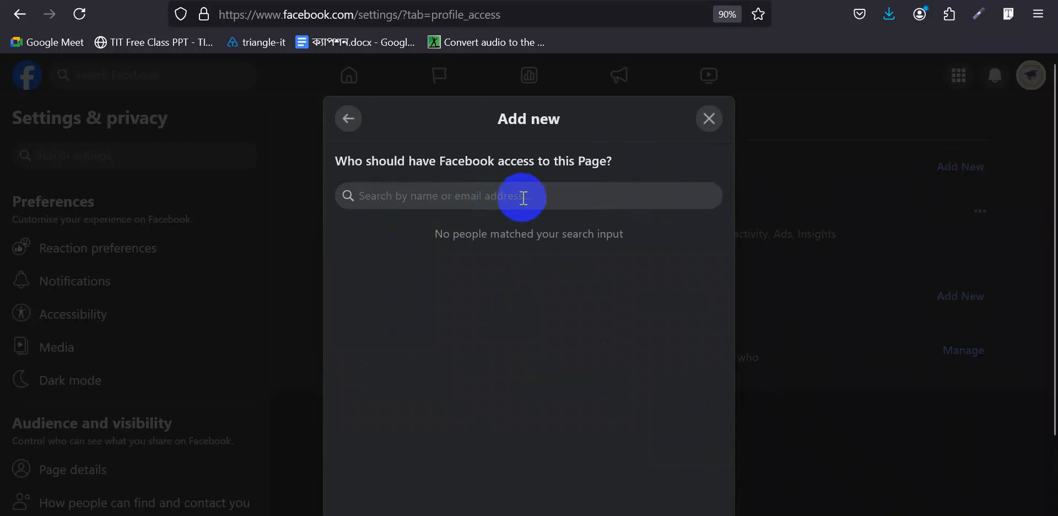
pyautogui.click(709, 119)
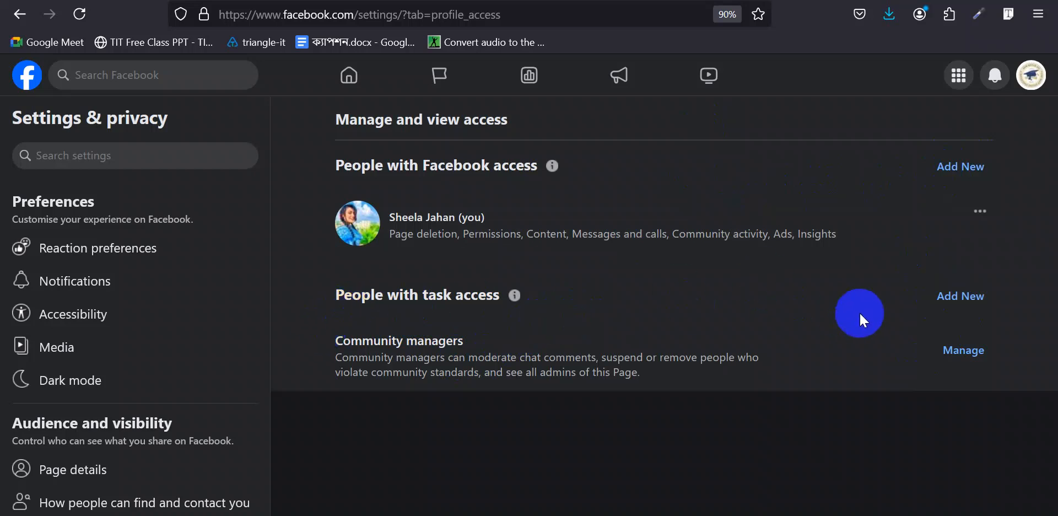
# - Begin adding someone with task access, then cancel, leaving Page access unchanged
pyautogui.click(946, 296)
pyautogui.click(693, 396)
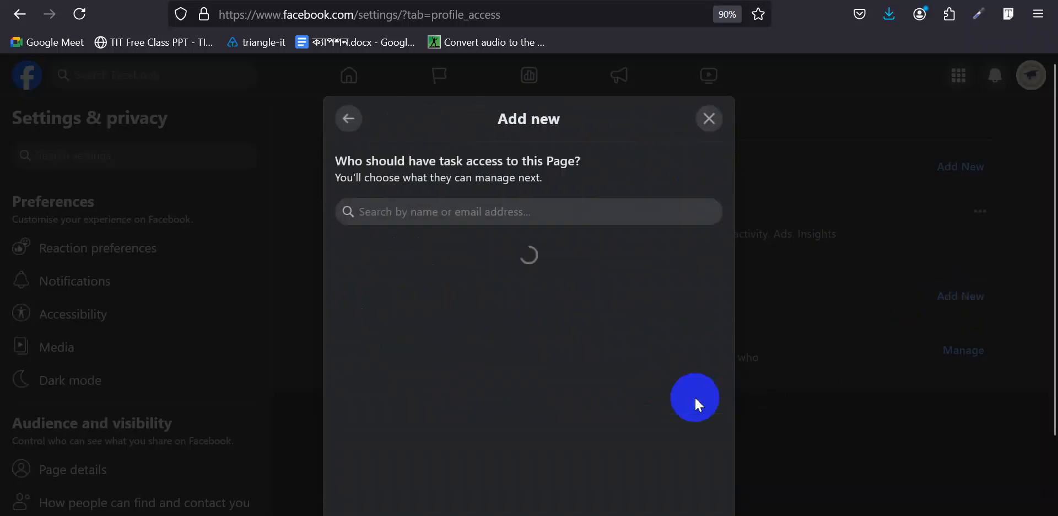
pyautogui.click(349, 119)
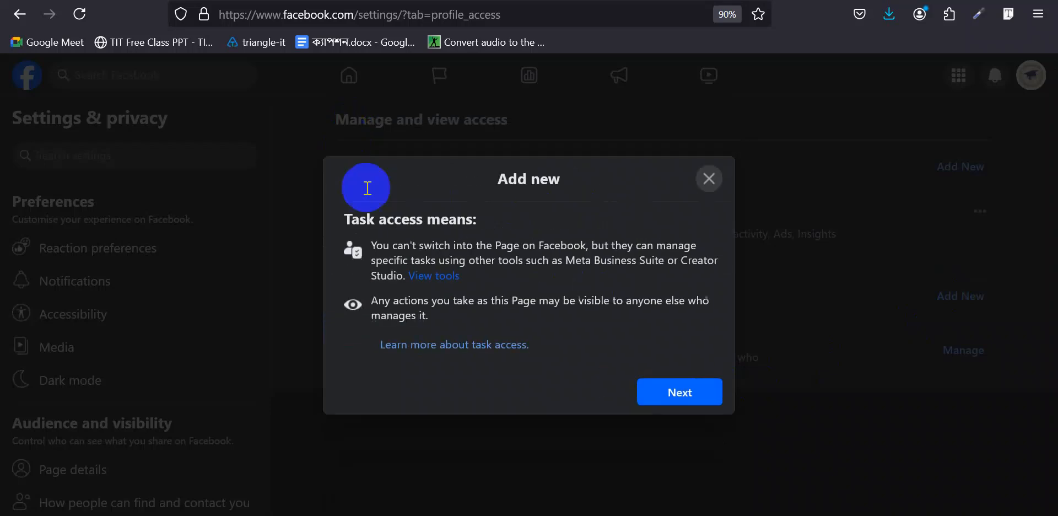
pyautogui.click(672, 401)
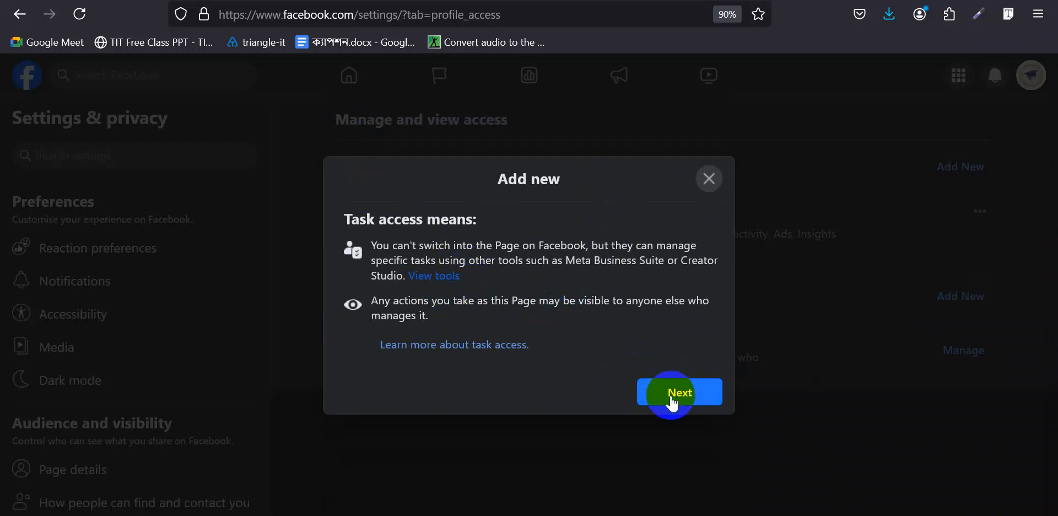
pyautogui.click(710, 179)
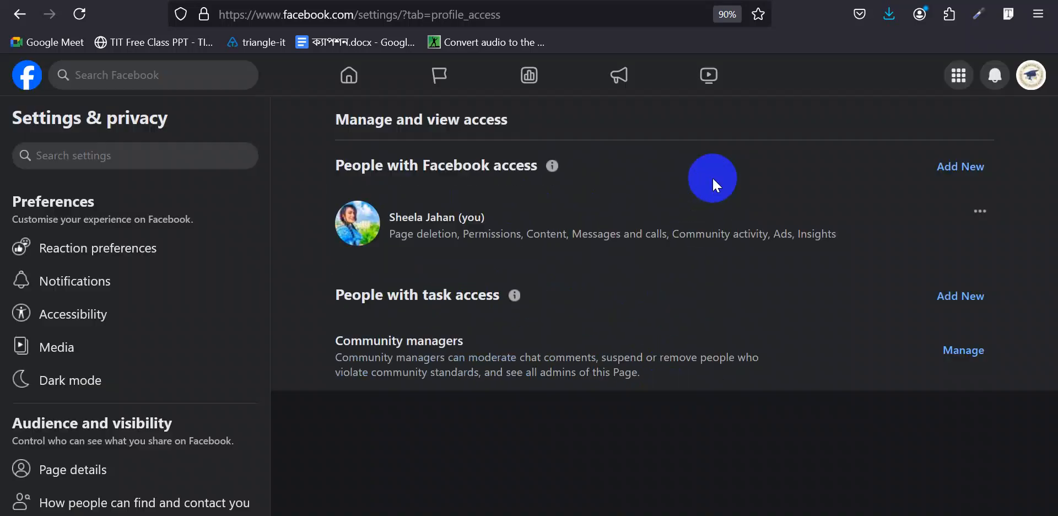
# - Show the Media Video settings, down through Crossposting, default volume and auto-generated captions
pyautogui.click(353, 350)
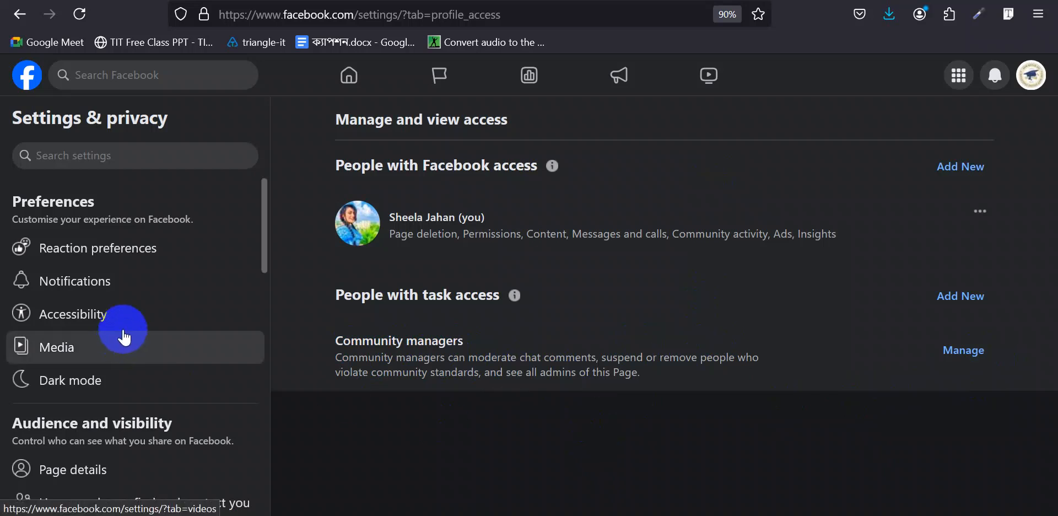
pyautogui.scroll(-3, 123, 323)
pyautogui.scroll(-5, 127, 331)
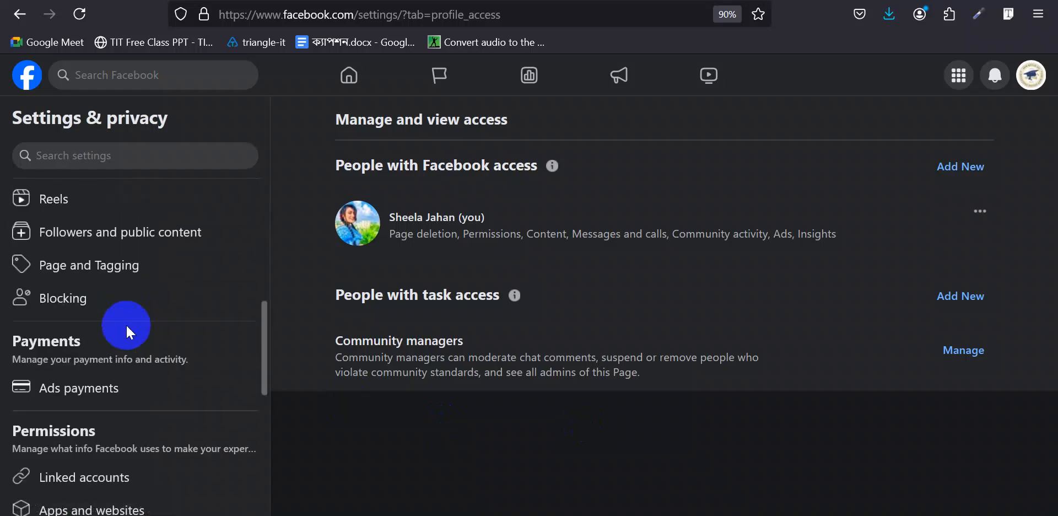
pyautogui.scroll(5, 127, 332)
pyautogui.scroll(3, 128, 331)
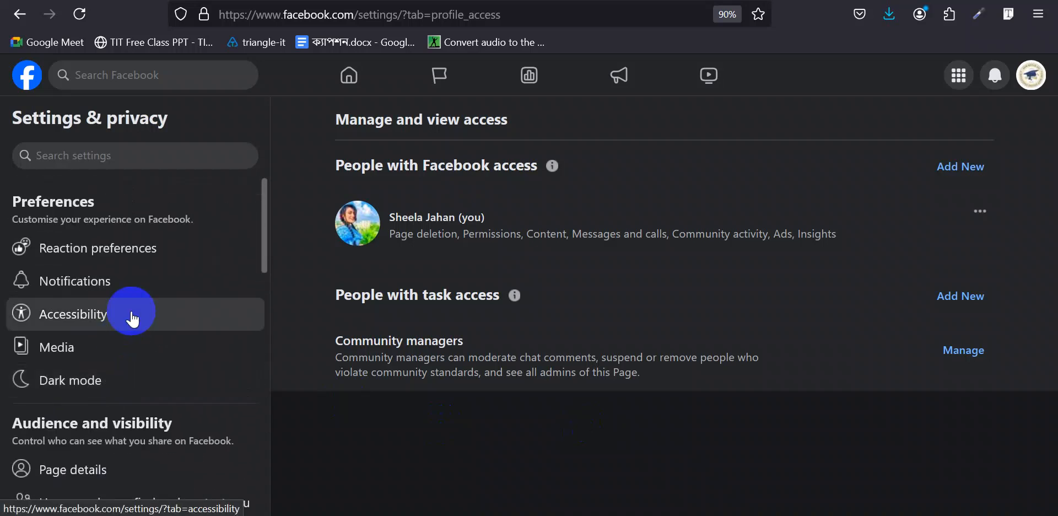
pyautogui.scroll(-2, 134, 289)
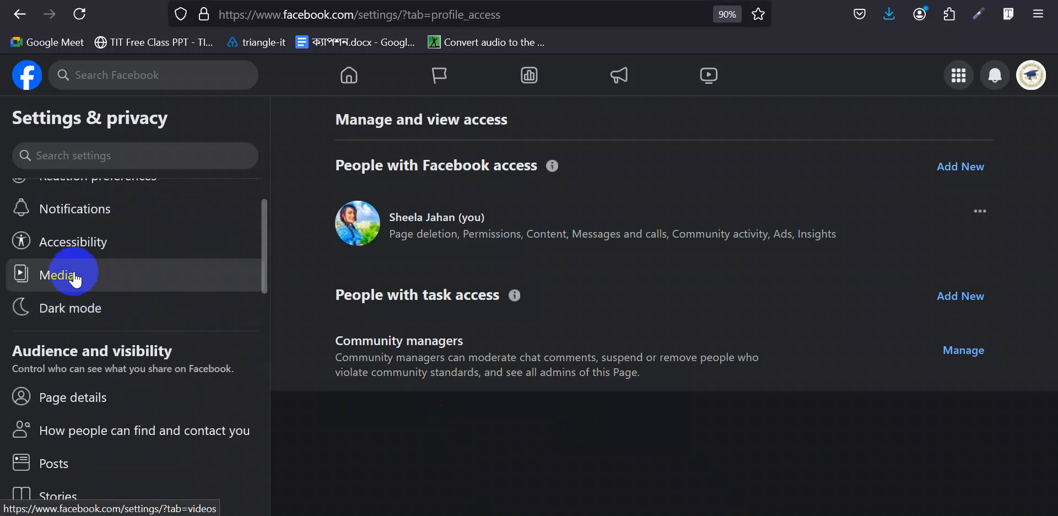
pyautogui.click(97, 278)
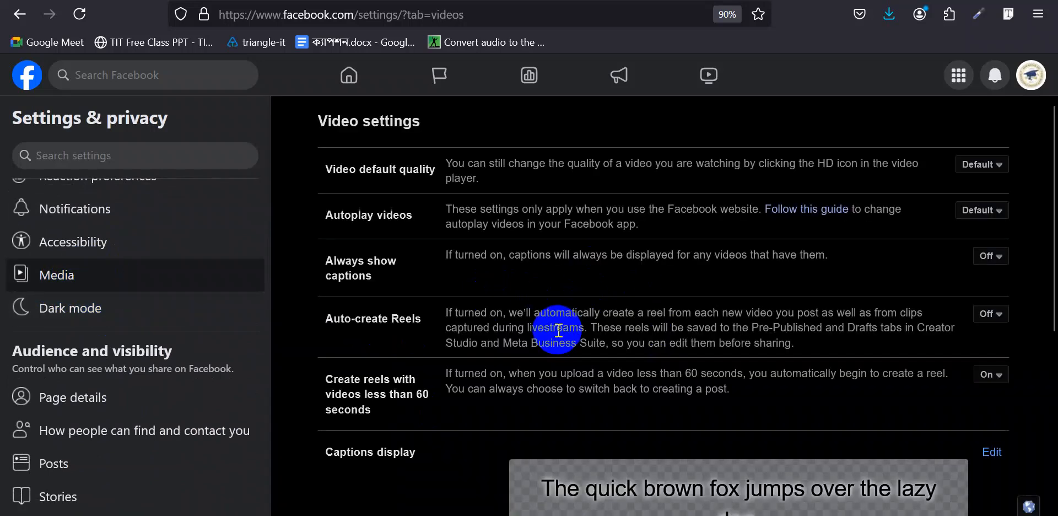
pyautogui.scroll(-7, 558, 330)
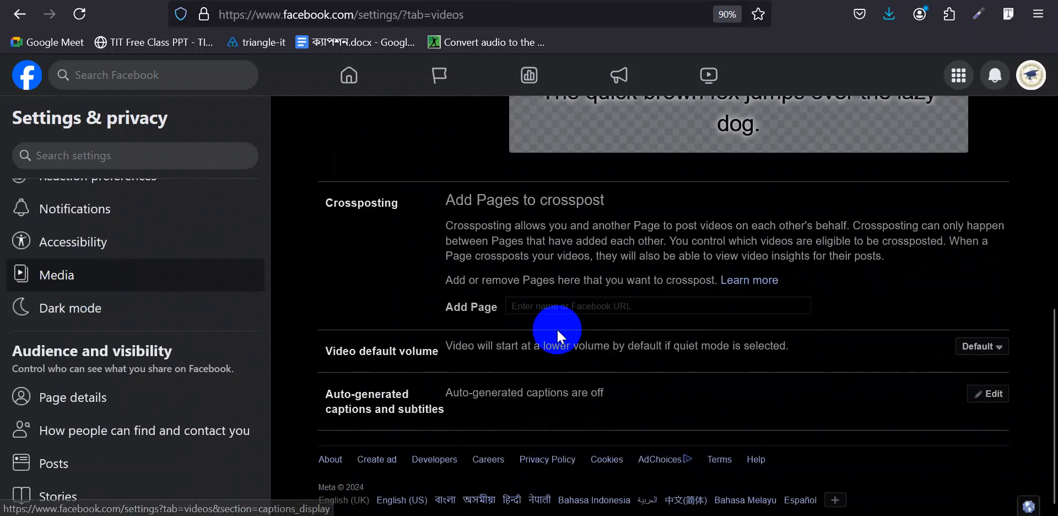
pyautogui.scroll(-1, 557, 328)
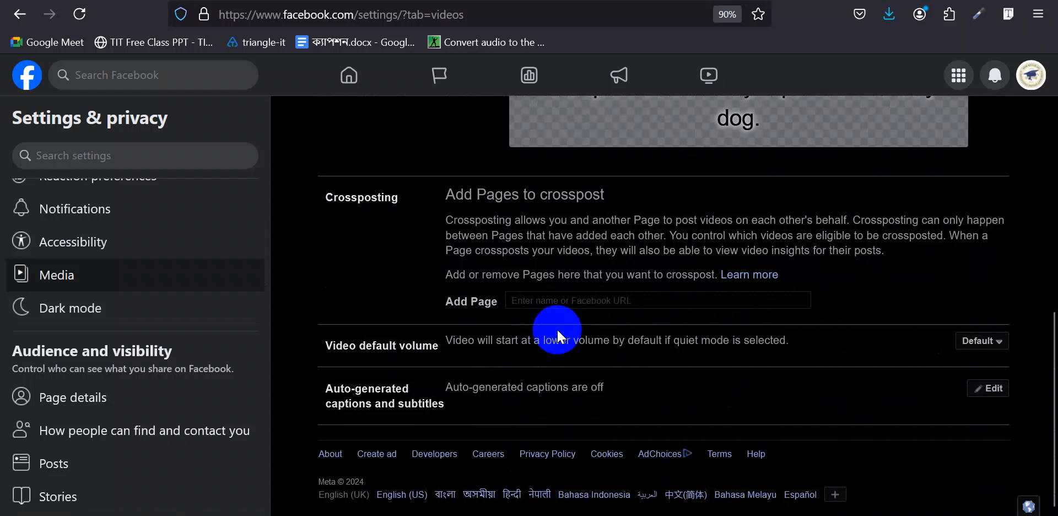
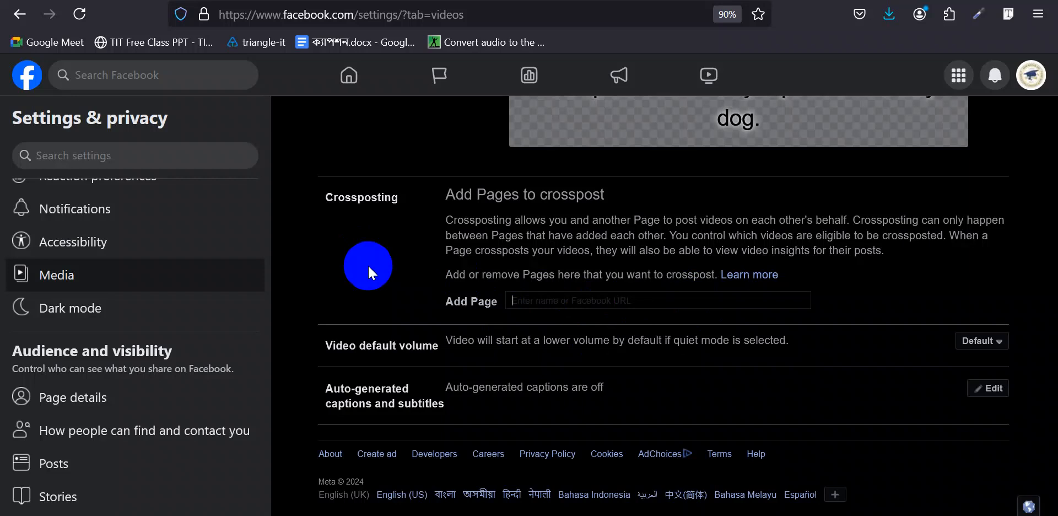
# - Open the ADM Batch 101 Page's About tab through Page details
pyautogui.click(87, 407)
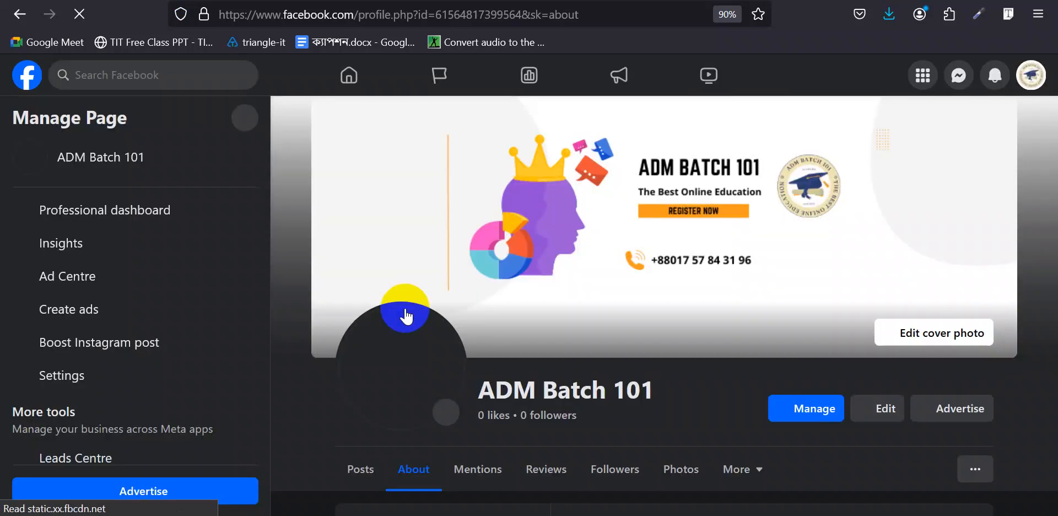
# - Show the Page's Privacy and legal info, and find the Triangle IT site's footer Privacy Policy link
pyautogui.scroll(-3, 293, 325)
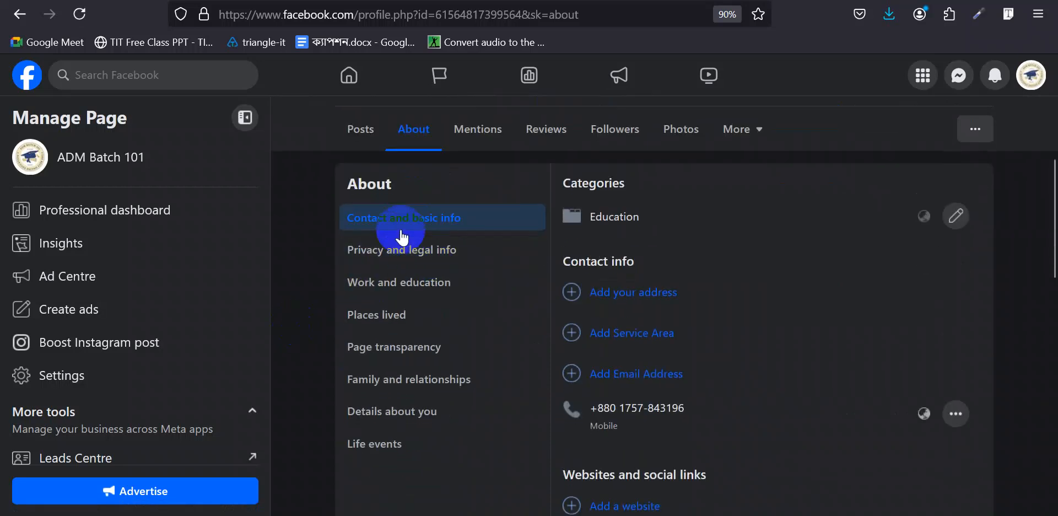
pyautogui.click(373, 258)
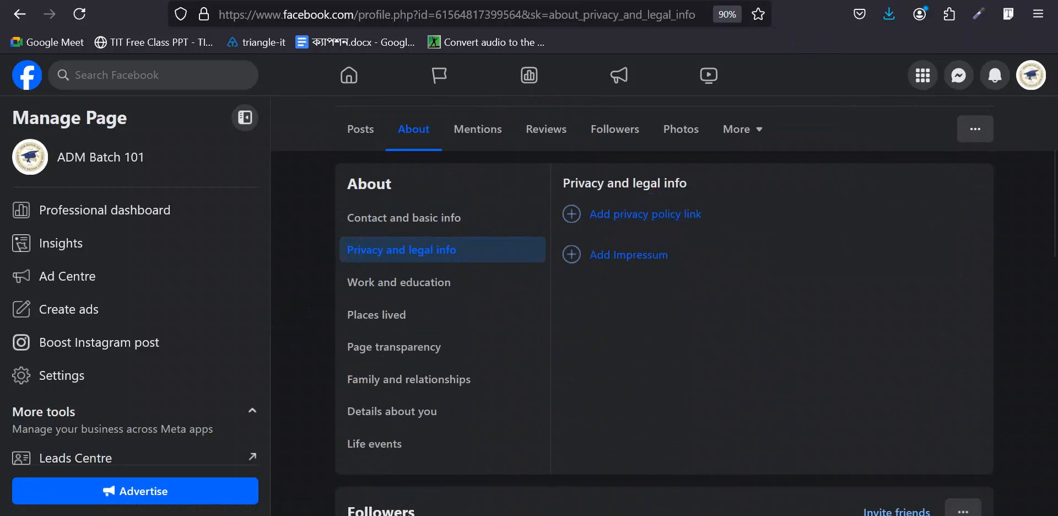
pyautogui.hotkey('ctrl', 'Tab')
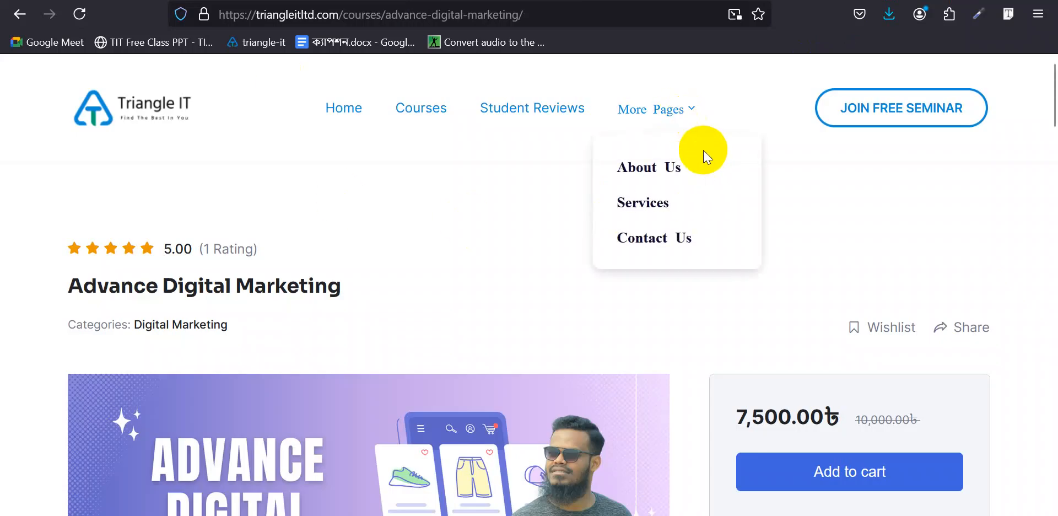
pyautogui.moveTo(1053, 317); pyautogui.dragTo(1053, 474)
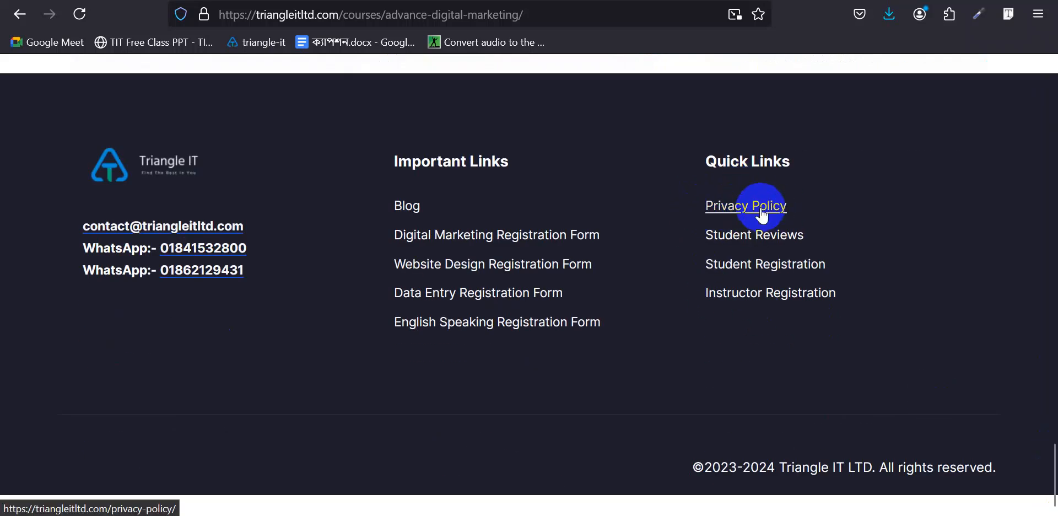
pyautogui.click(688, 1)
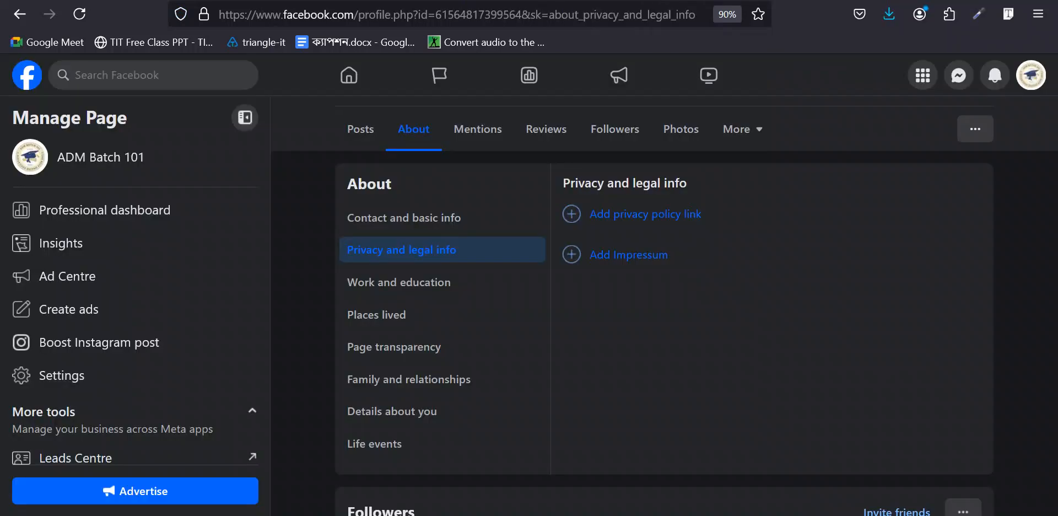
pyautogui.click(641, 219)
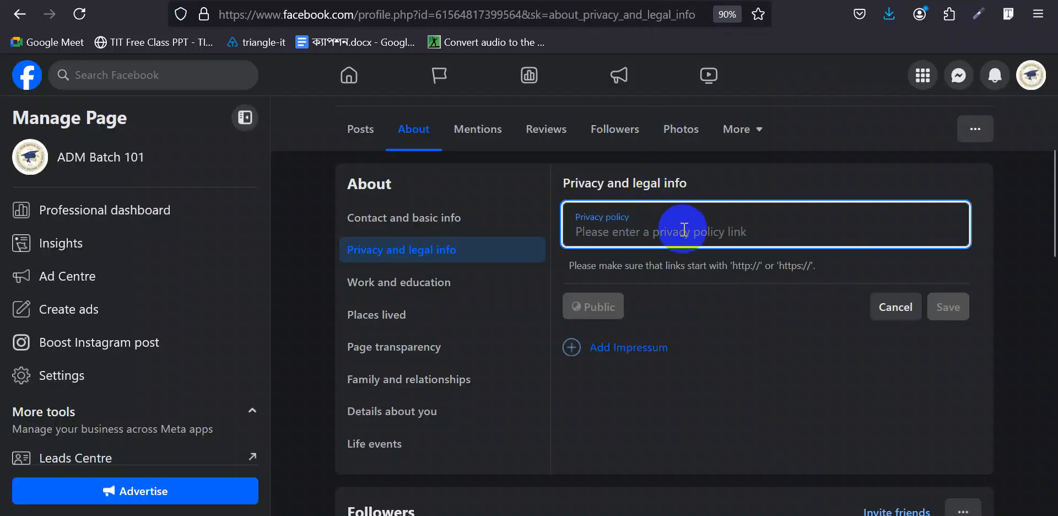
pyautogui.click(891, 306)
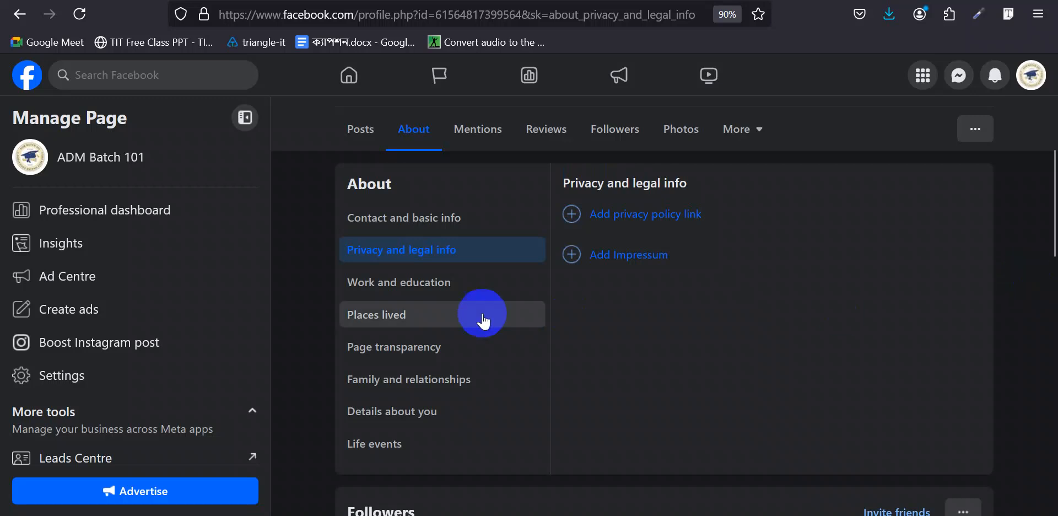
# - View the Work and education, Places lived and Page transparency sections of the About list
pyautogui.click(411, 292)
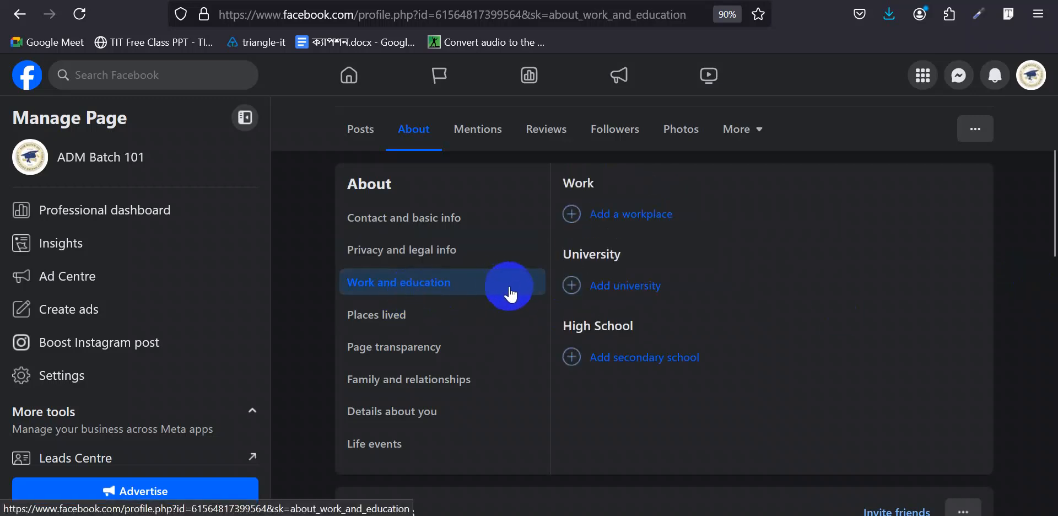
pyautogui.click(391, 318)
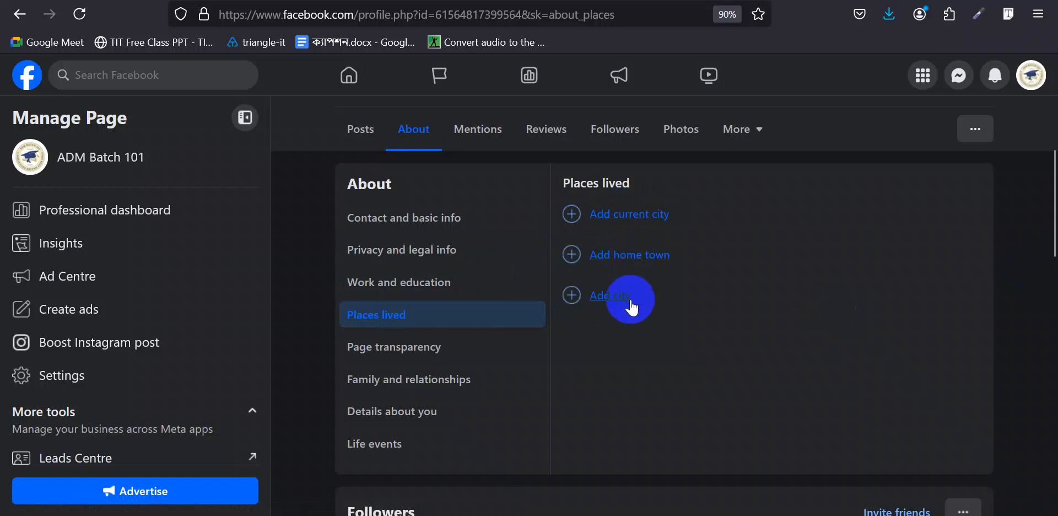
pyautogui.click(416, 355)
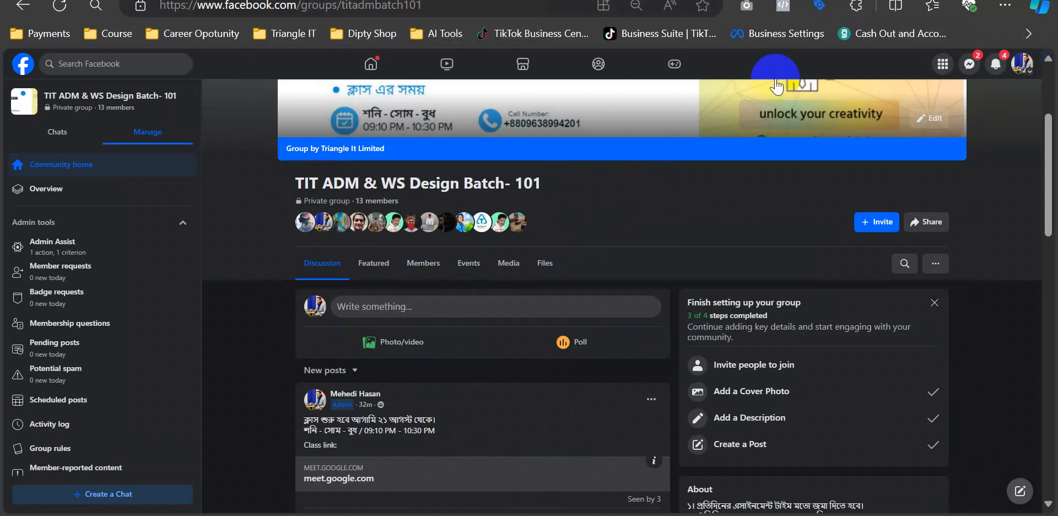
# - Open the Triangle It Limited Page from search and view its Page transparency details
pyautogui.click(107, 63)
pyautogui.click(85, 141)
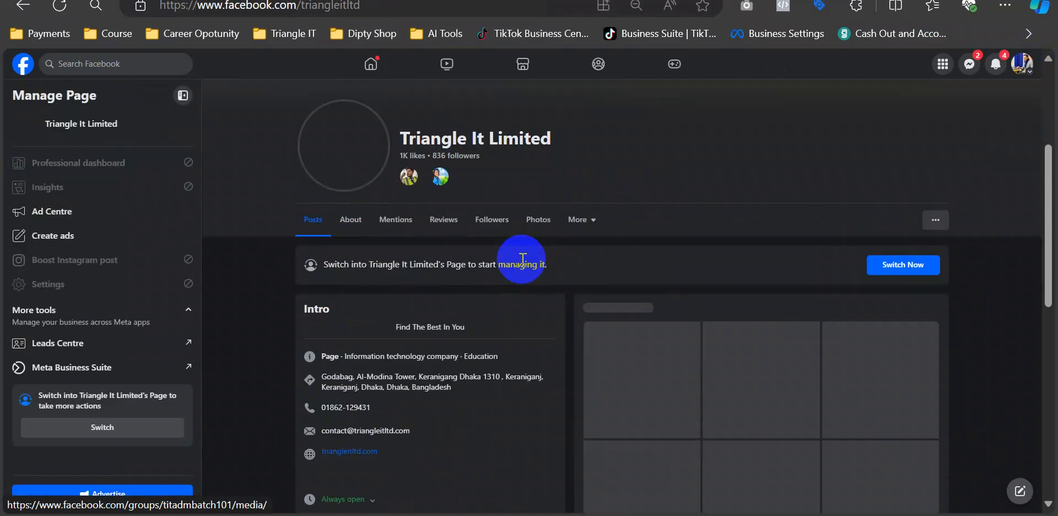
pyautogui.click(351, 221)
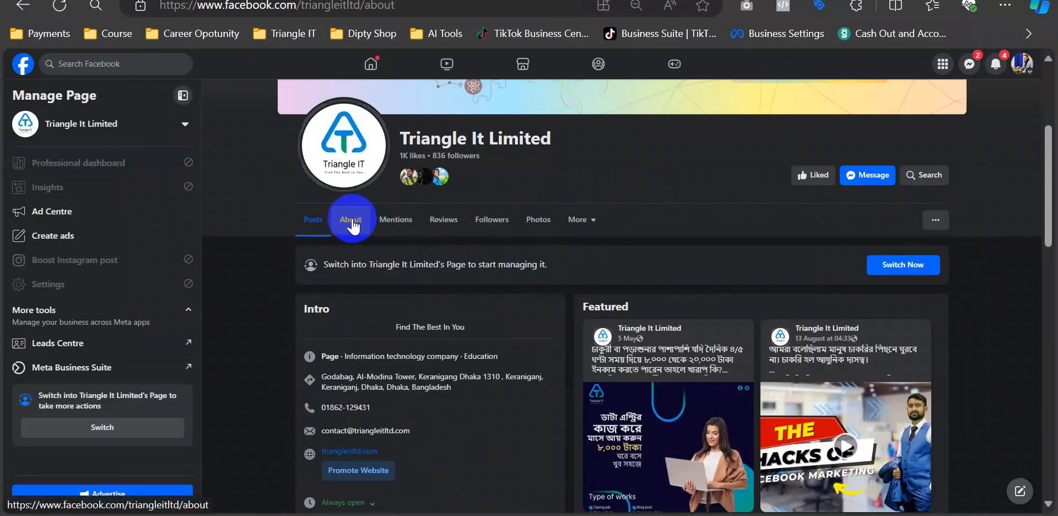
pyautogui.click(352, 330)
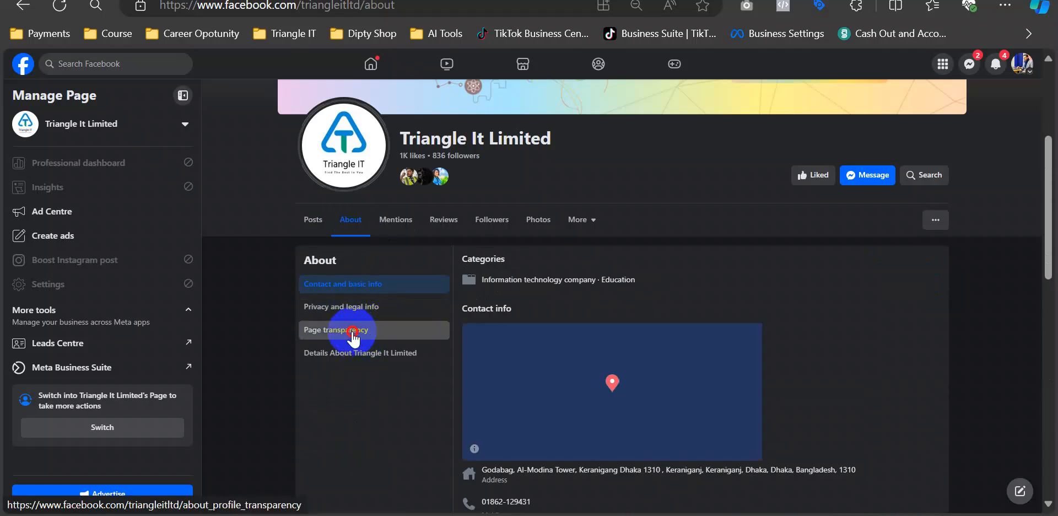
# - Expand the full Page transparency information and open the Page's ads in the Ad Library
pyautogui.scroll(-1, 503, 241)
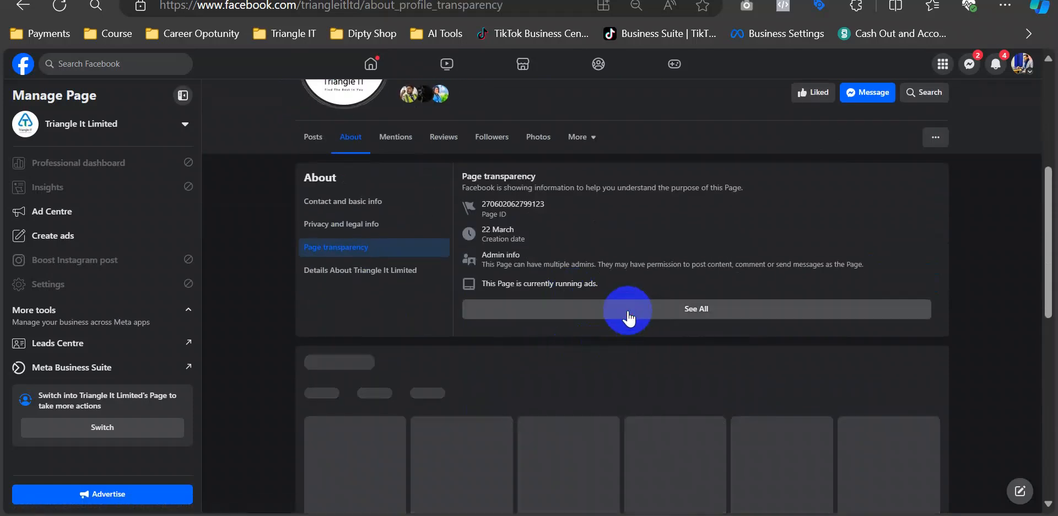
pyautogui.click(628, 312)
pyautogui.scroll(-1, 512, 352)
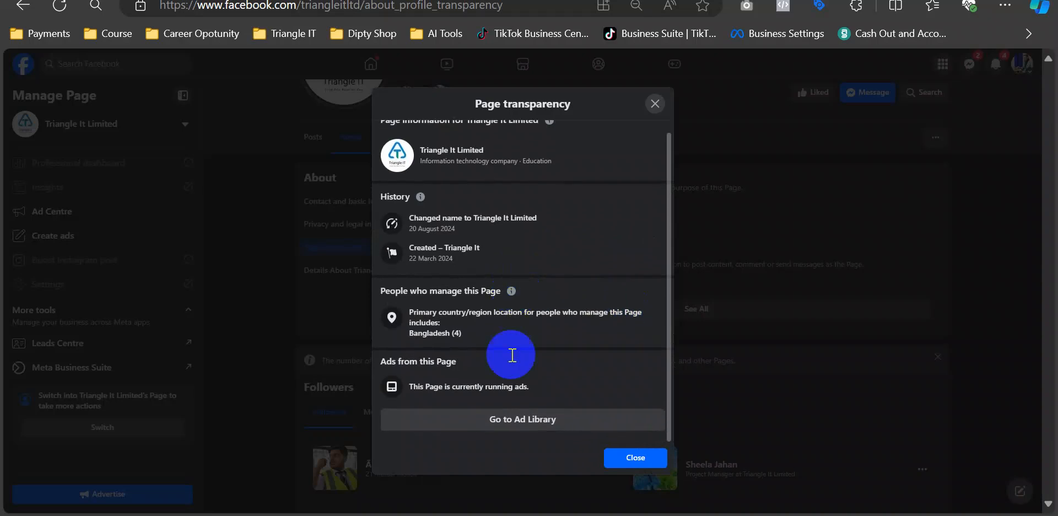
pyautogui.click(506, 420)
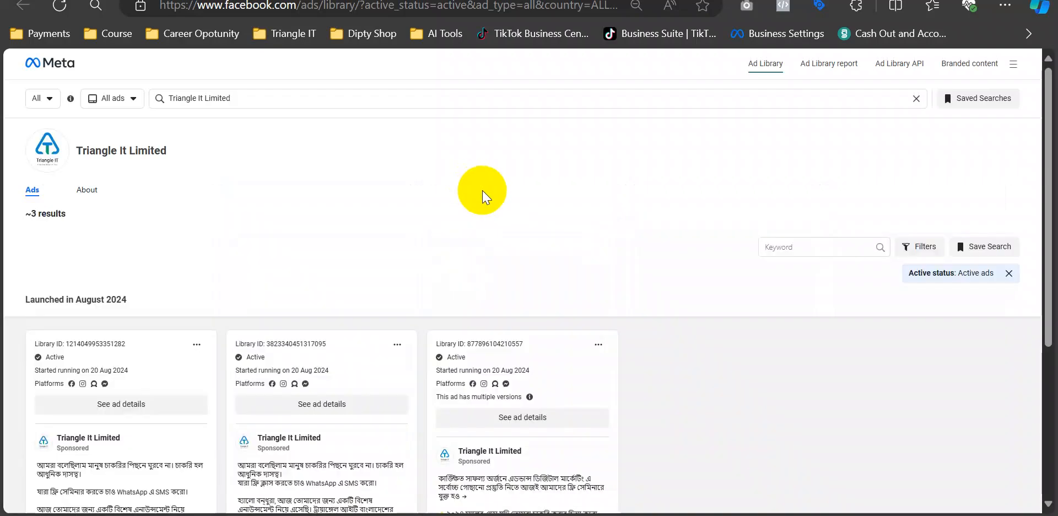
pyautogui.scroll(-5, 654, 256)
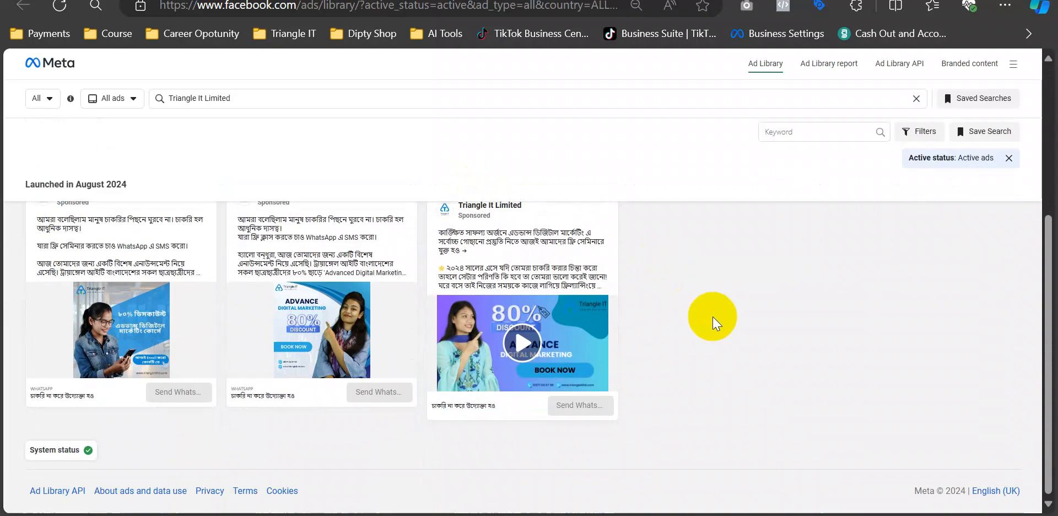
pyautogui.scroll(2, 713, 316)
pyautogui.scroll(2, 712, 316)
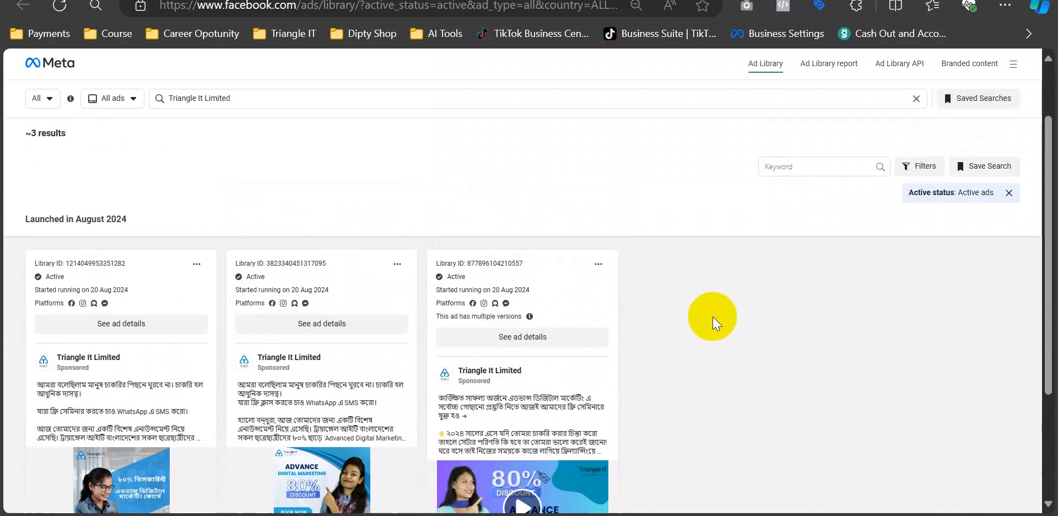
pyautogui.scroll(-2, 683, 295)
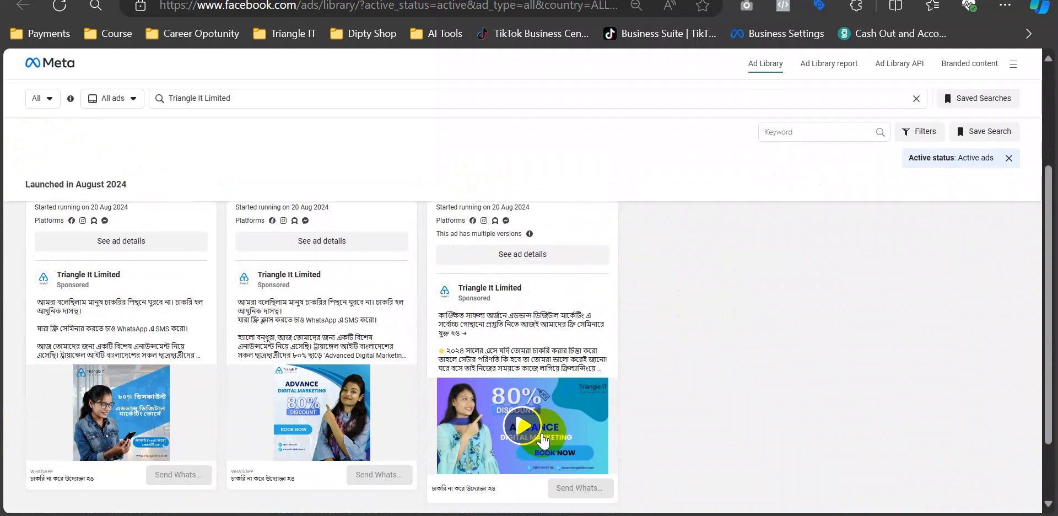
pyautogui.scroll(2, 711, 363)
pyautogui.scroll(1, 709, 359)
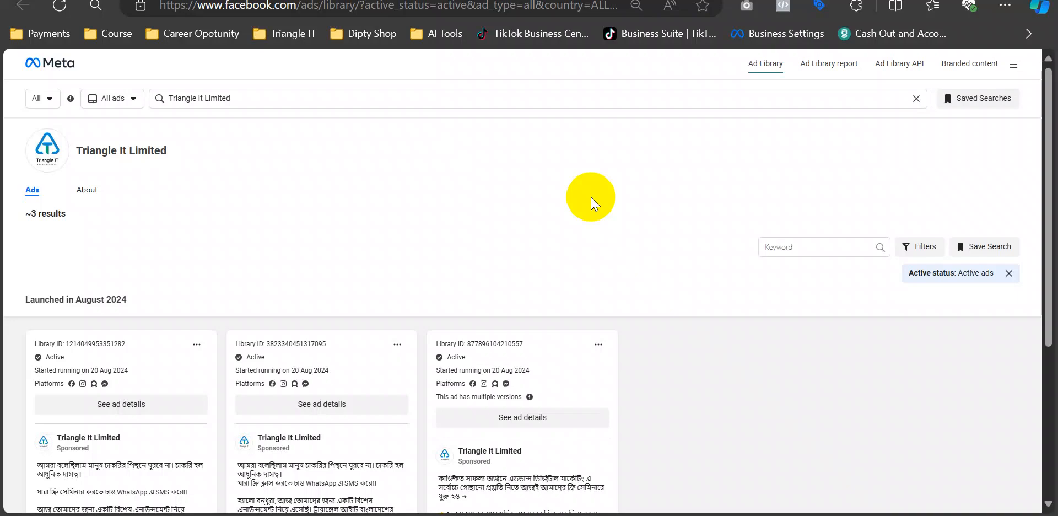
# - Search the Ad Library for the keyword 'it' and check the results count
pyautogui.click(314, 100)
pyautogui.hotkey('ctrl', 'a')
pyautogui.write('it')
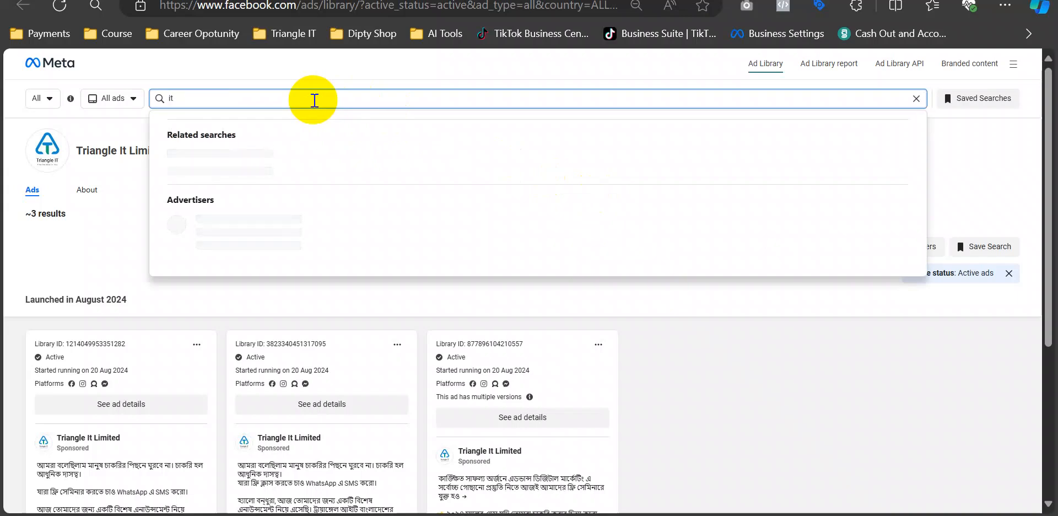
pyautogui.press('Return')
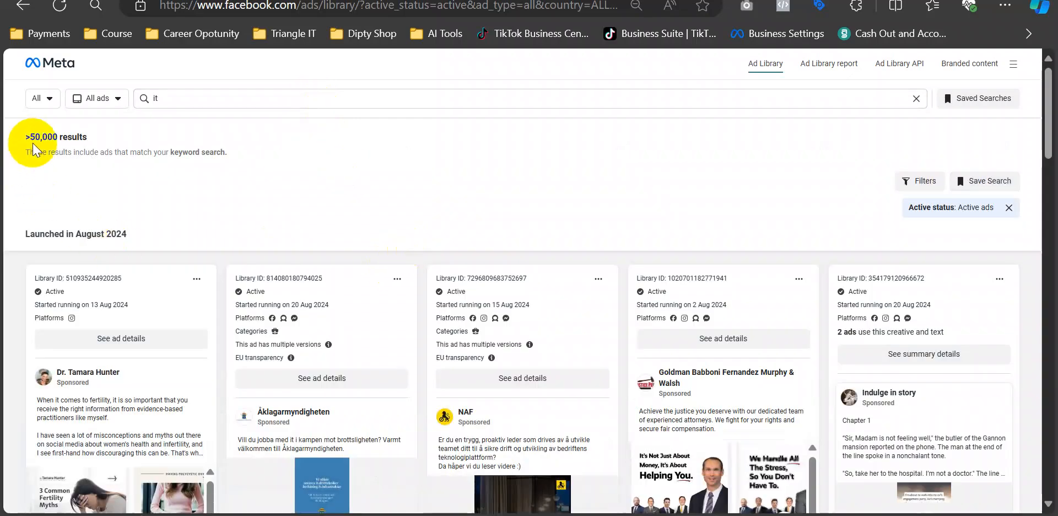
pyautogui.moveTo(33, 137); pyautogui.dragTo(90, 137)
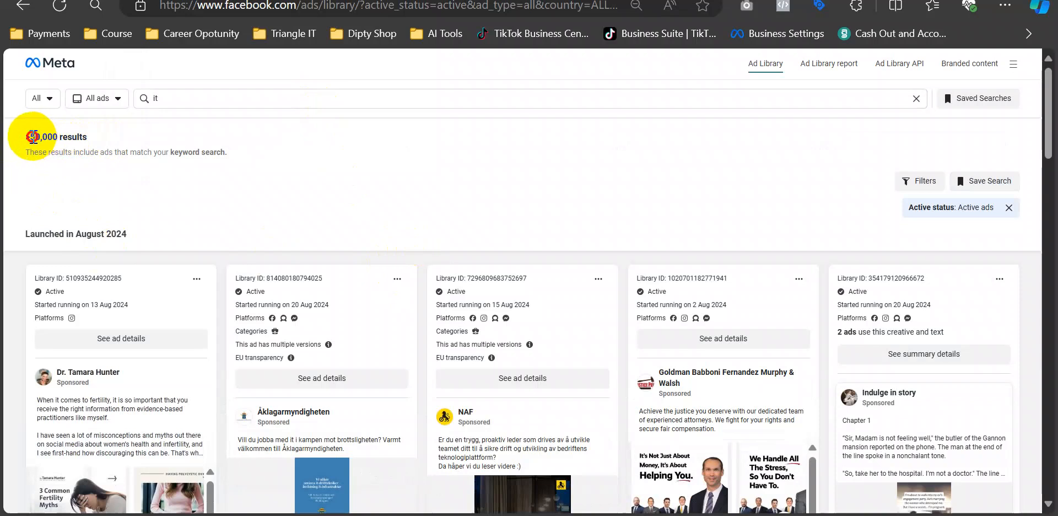
pyautogui.moveTo(31, 137); pyautogui.dragTo(95, 150)
pyautogui.click(348, 160)
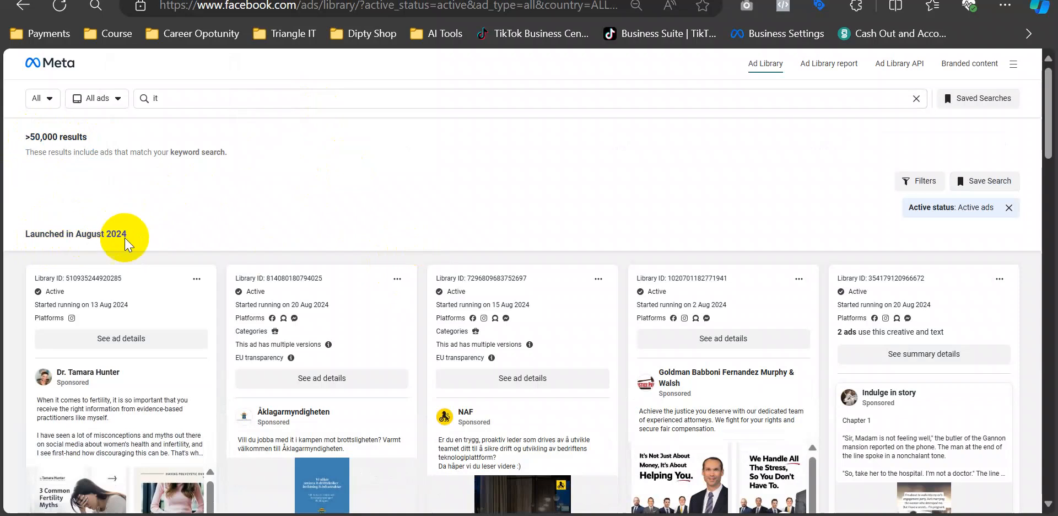
pyautogui.scroll(-1, 219, 232)
pyautogui.scroll(1, 218, 232)
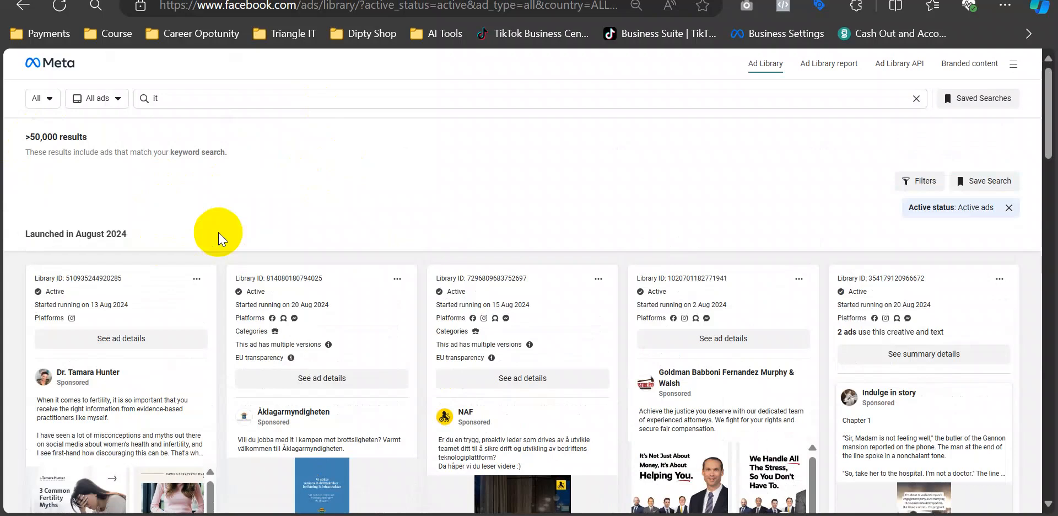
# - Limit the results to ads shown in Bangladesh and reload the page
pyautogui.click(113, 104)
pyautogui.click(357, 174)
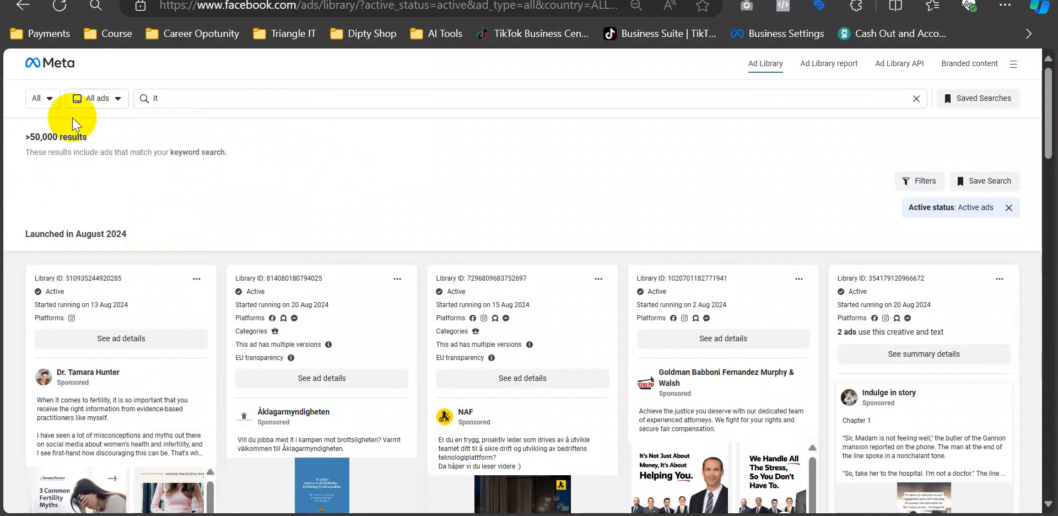
pyautogui.click(47, 103)
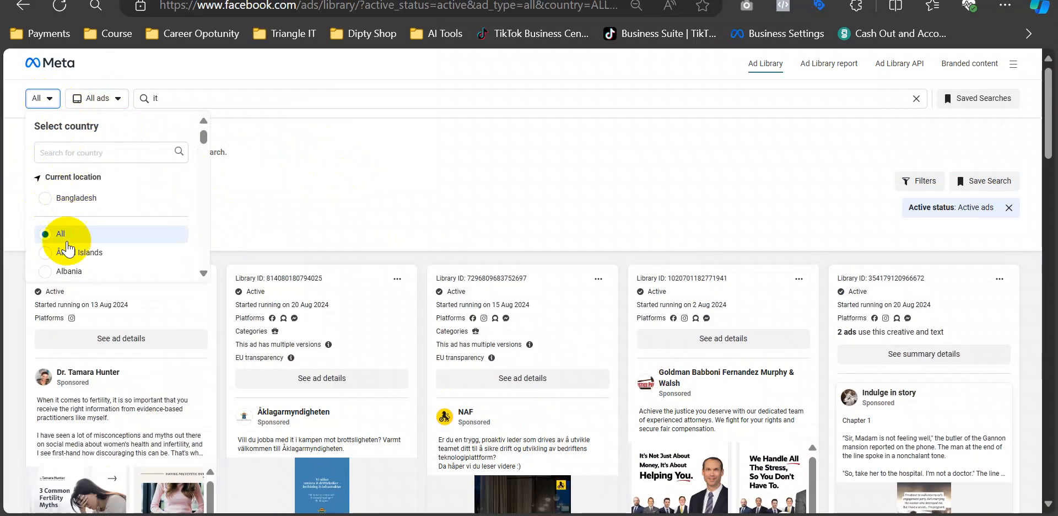
pyautogui.scroll(-6, 368, 347)
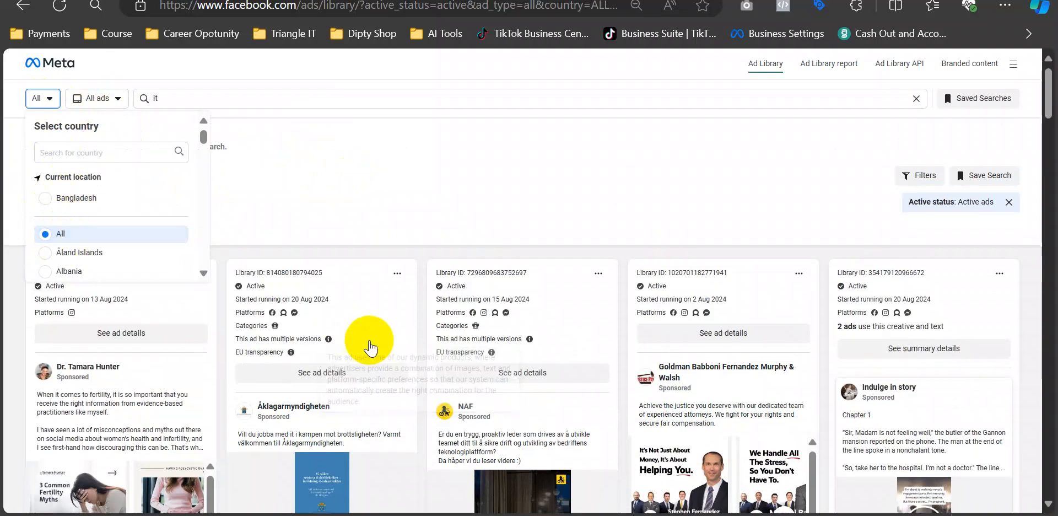
pyautogui.scroll(-5, 464, 337)
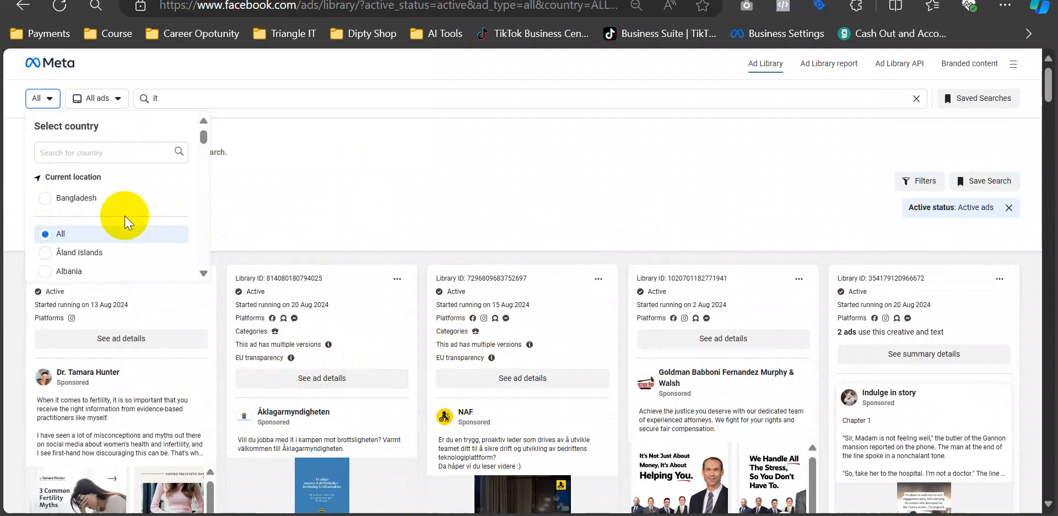
pyautogui.click(49, 198)
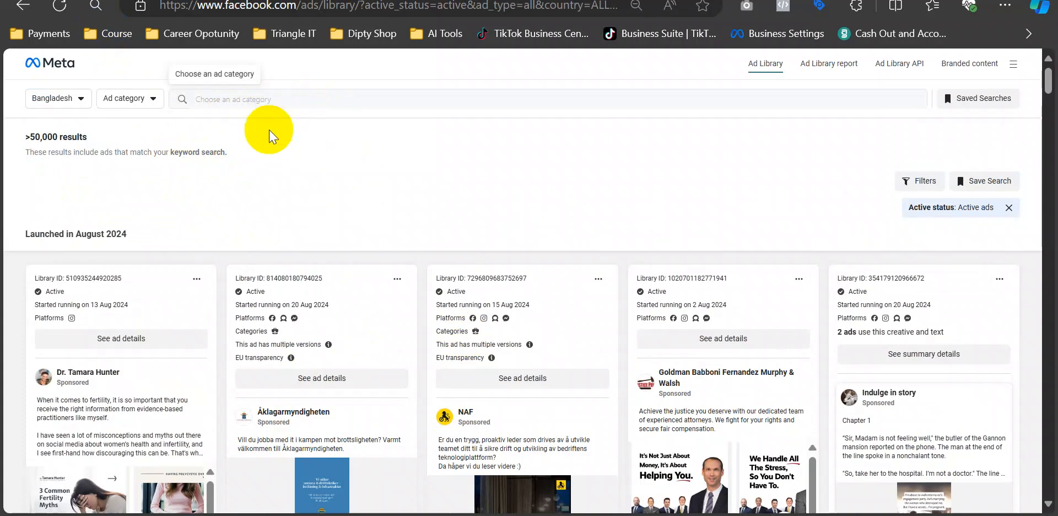
pyautogui.click(60, 6)
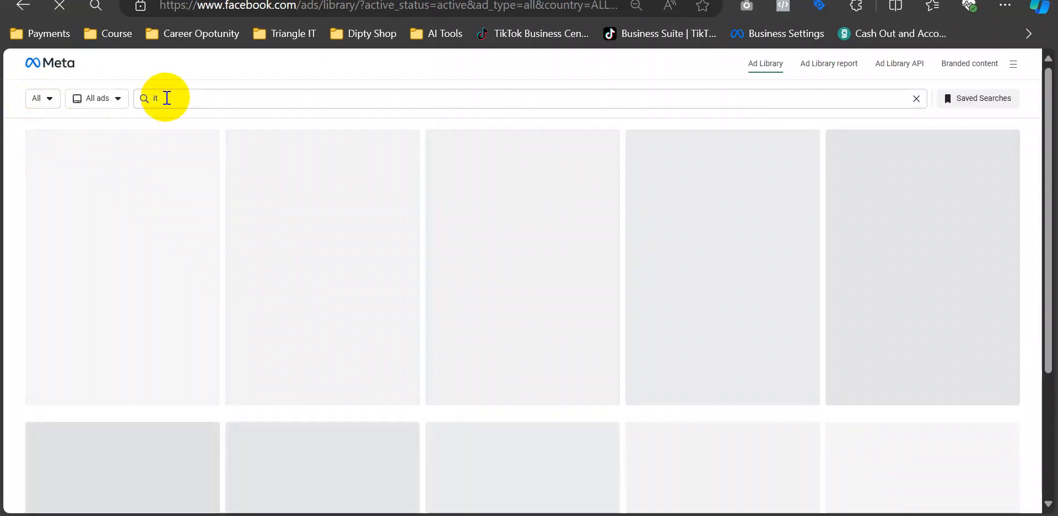
# - Clear the 'it' keyword and set the country filter to Bangladesh
pyautogui.click(167, 99)
pyautogui.press('BackSpace')
pyautogui.press('BackSpace')
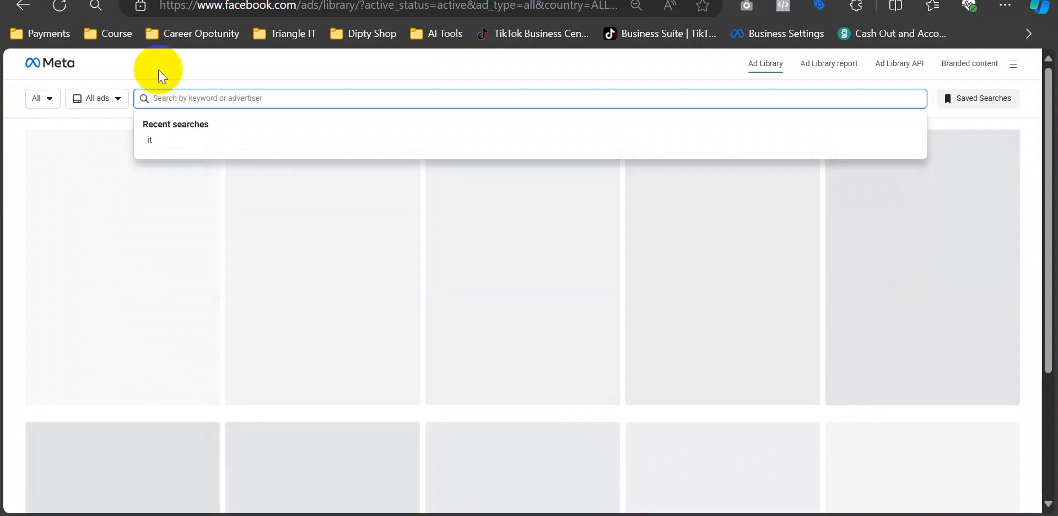
pyautogui.click(158, 69)
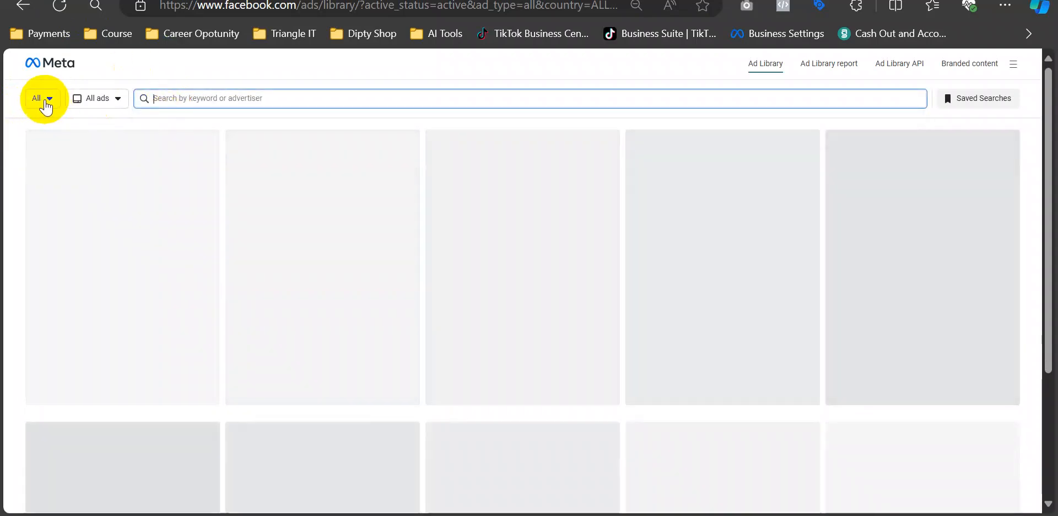
pyautogui.click(42, 102)
pyautogui.click(45, 99)
pyautogui.click(45, 99)
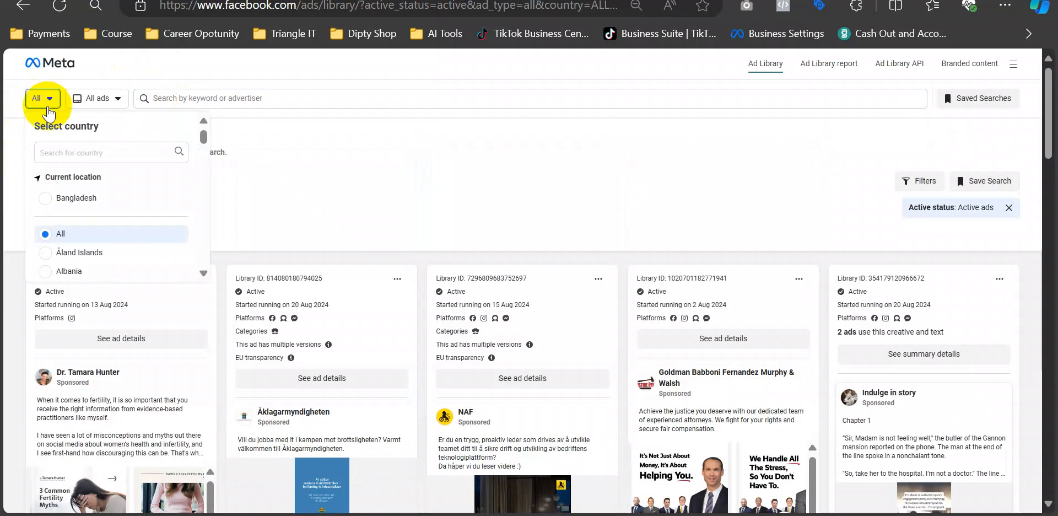
pyautogui.click(44, 199)
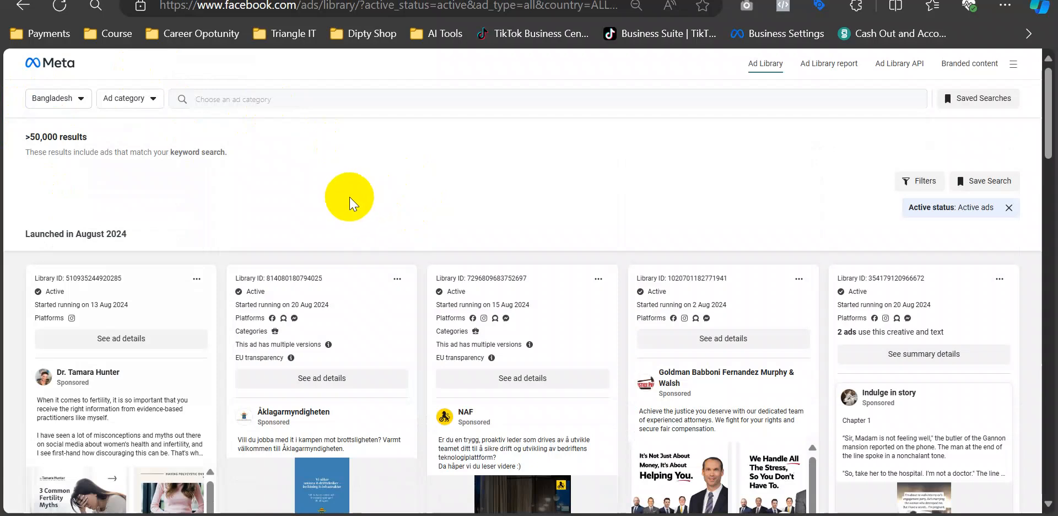
# - Set the ad category to All ads, showing over 50,000 Bangladesh ads
pyautogui.scroll(-3, 250, 174)
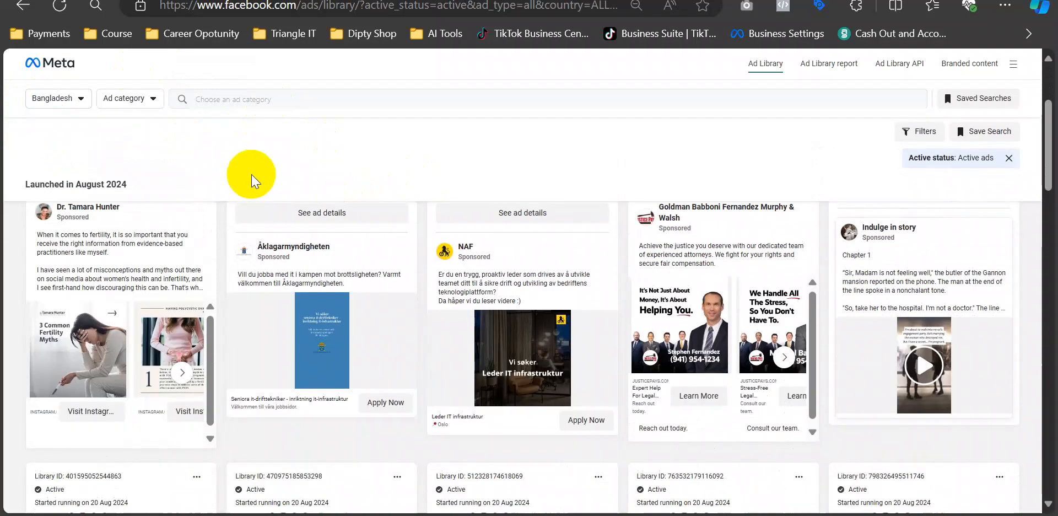
pyautogui.scroll(2, 585, 138)
pyautogui.scroll(1, 585, 138)
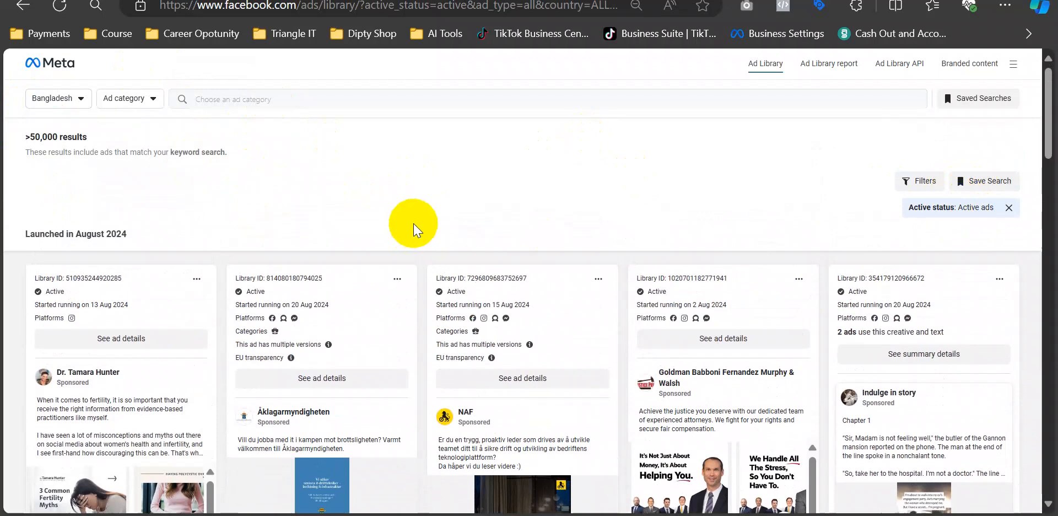
pyautogui.scroll(-2, 435, 237)
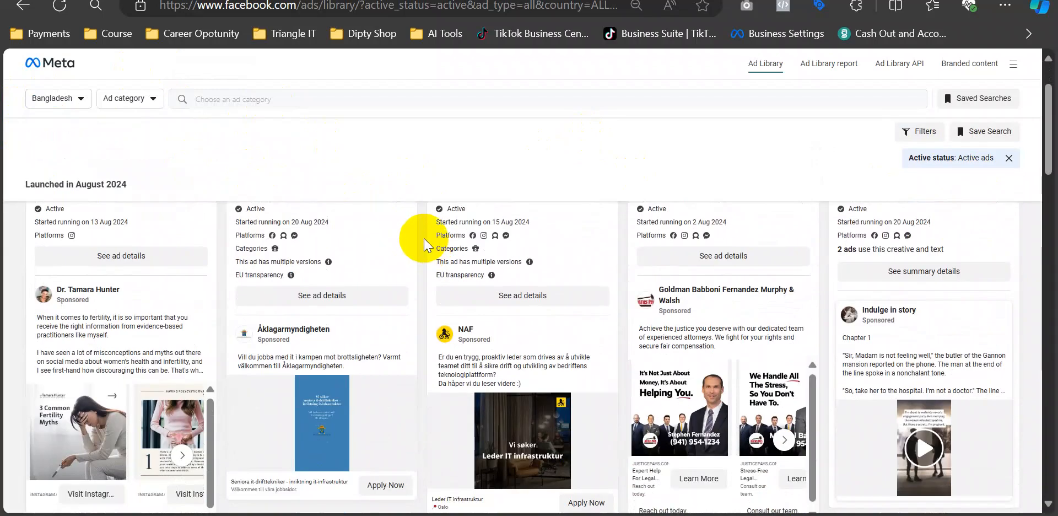
pyautogui.scroll(2, 424, 238)
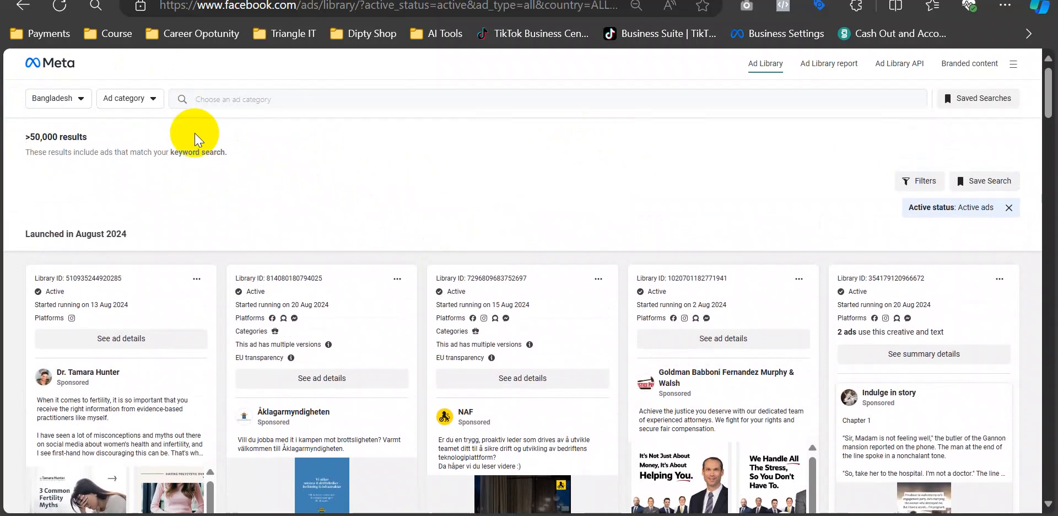
pyautogui.click(142, 97)
pyautogui.click(115, 151)
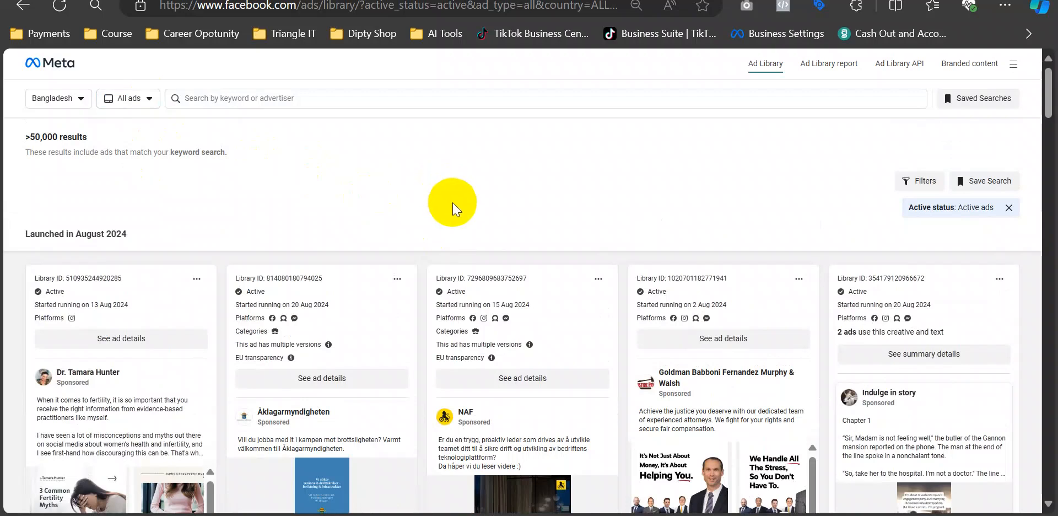
pyautogui.click(311, 99)
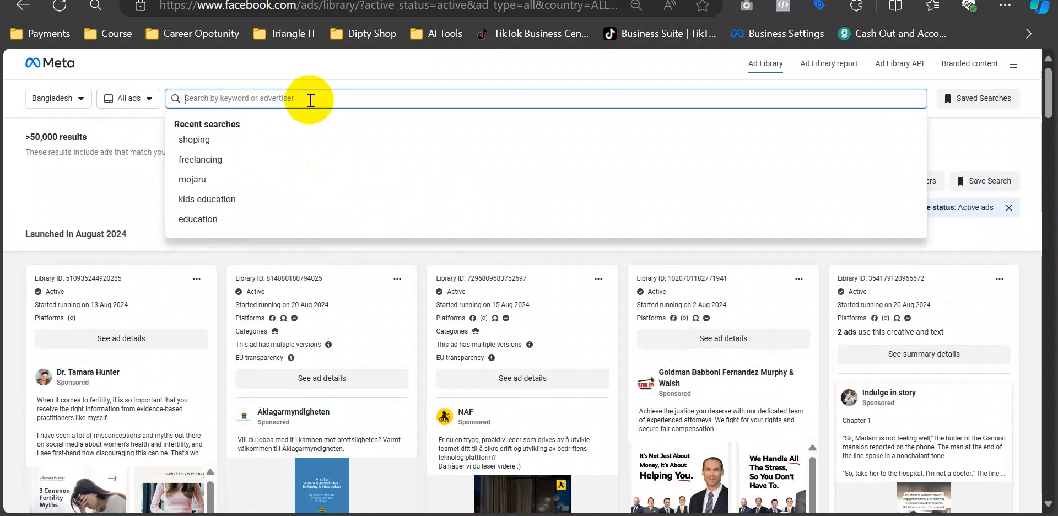
# - Search 'it' in Bangladesh, which returns about 16,000 active ads
pyautogui.write('it')
pyautogui.press('Return')
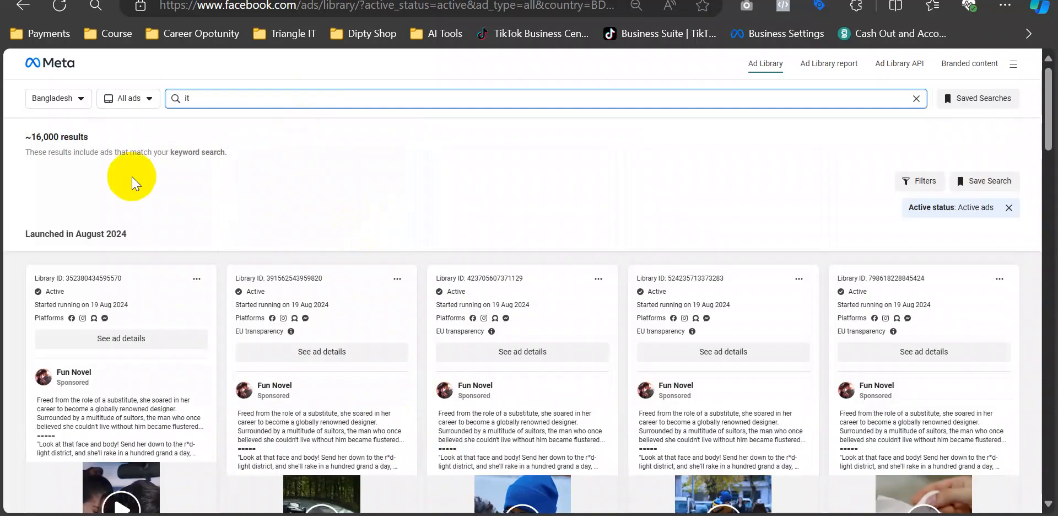
pyautogui.click(31, 137)
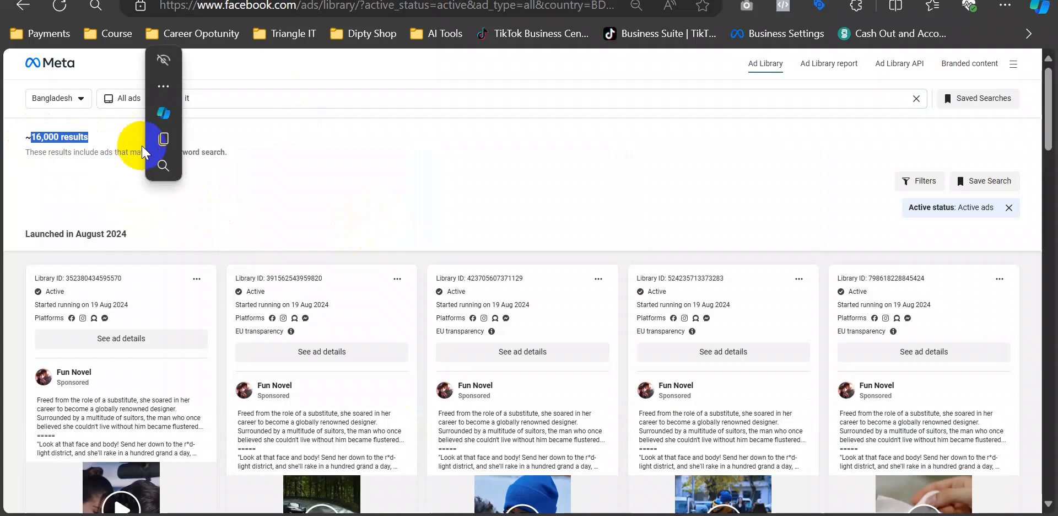
pyautogui.click(290, 159)
# - Scroll through the ad cards and expand the third ad's full text
pyautogui.scroll(-3, 425, 215)
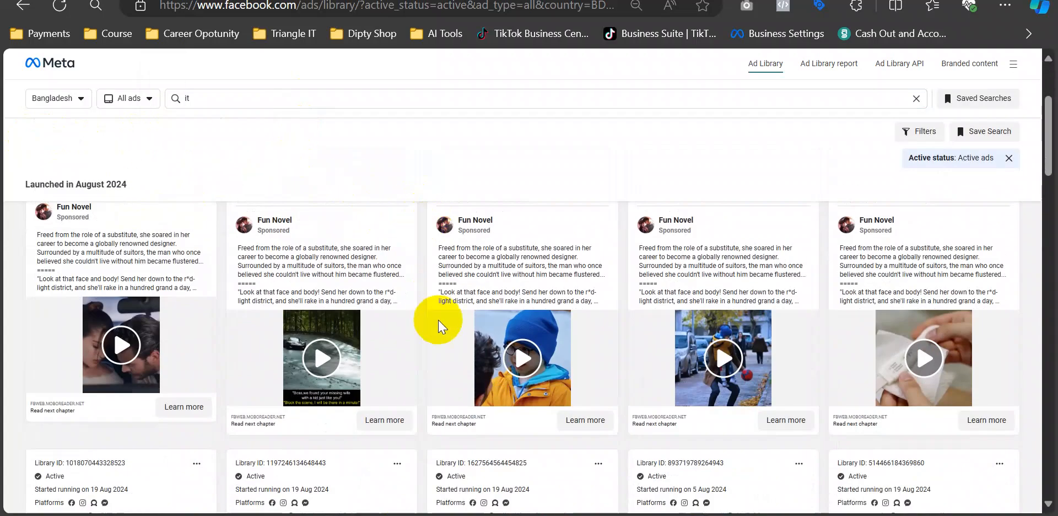
pyautogui.scroll(-6, 571, 312)
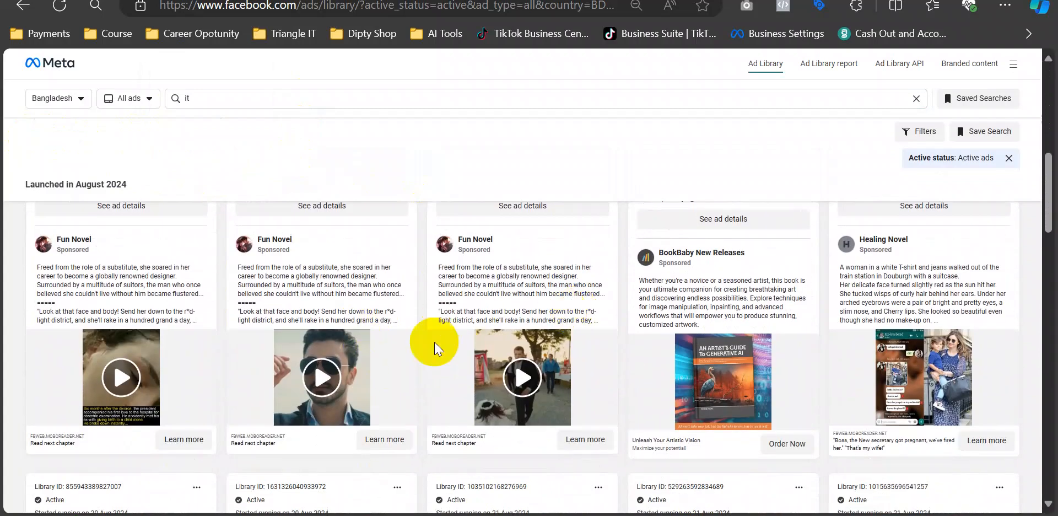
pyautogui.scroll(-10, 421, 326)
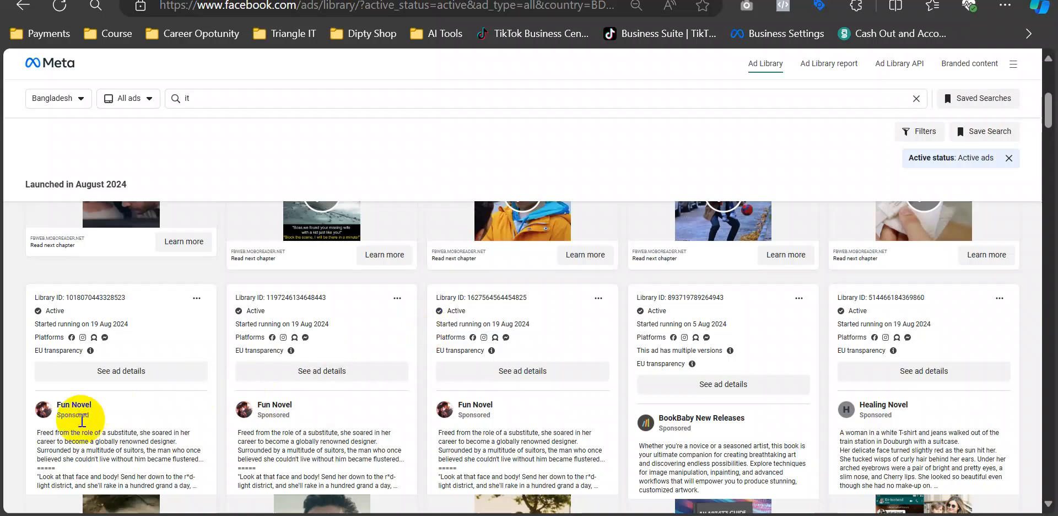
pyautogui.moveTo(307, 407)
pyautogui.scroll(-8, 425, 375)
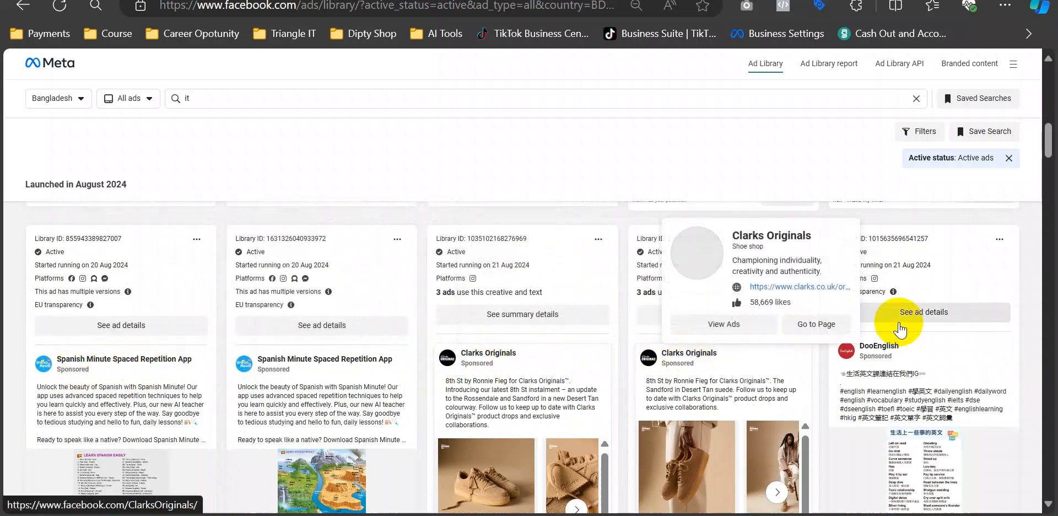
pyautogui.scroll(-10, 771, 386)
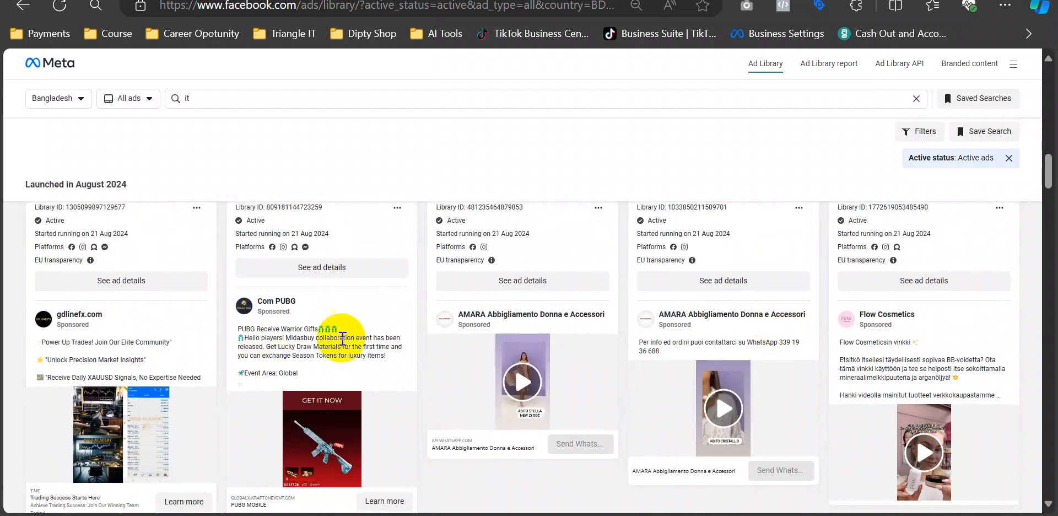
pyautogui.scroll(15, 647, 319)
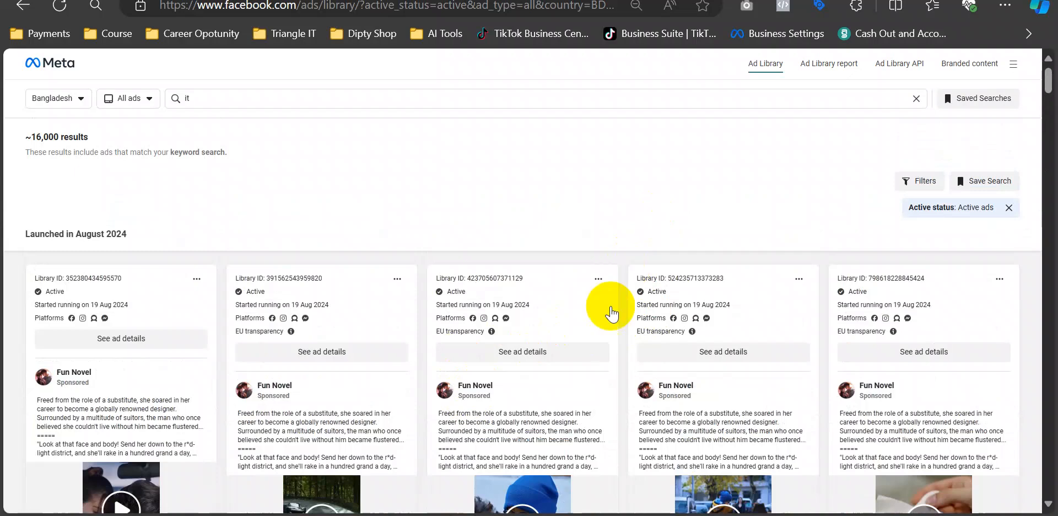
pyautogui.moveTo(438, 413); pyautogui.dragTo(598, 441)
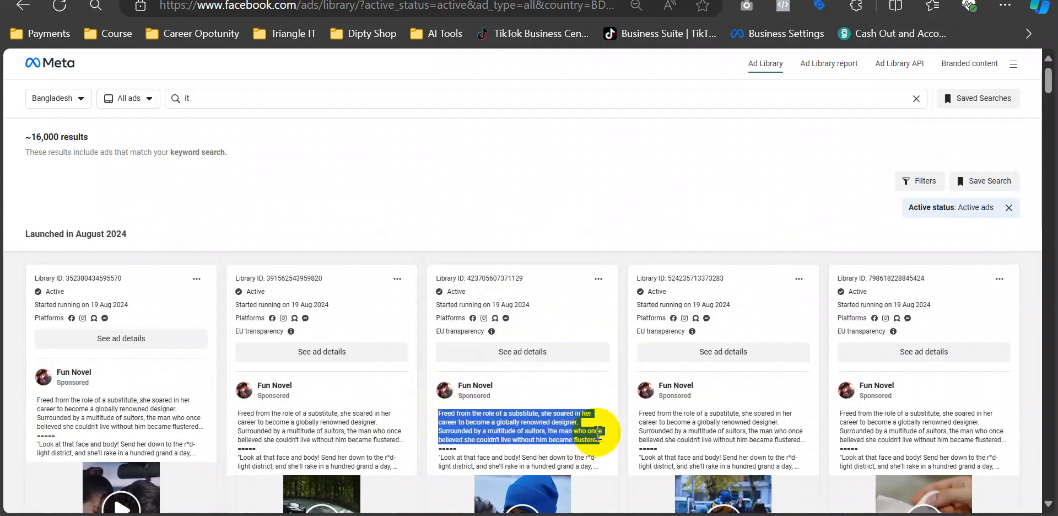
pyautogui.click(569, 431)
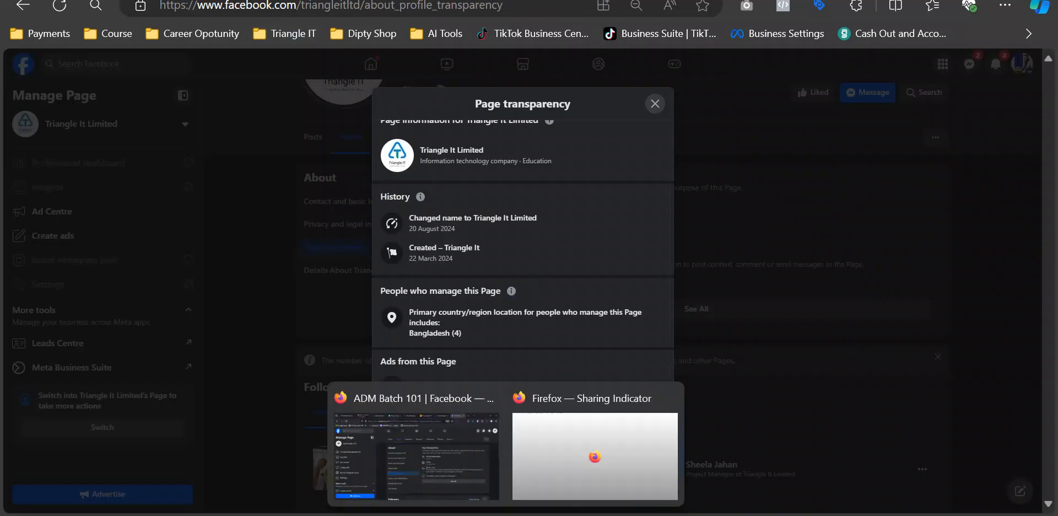
# - Open Details about you on the ADM Batch 101 Page and start an About You description
pyautogui.click(433, 481)
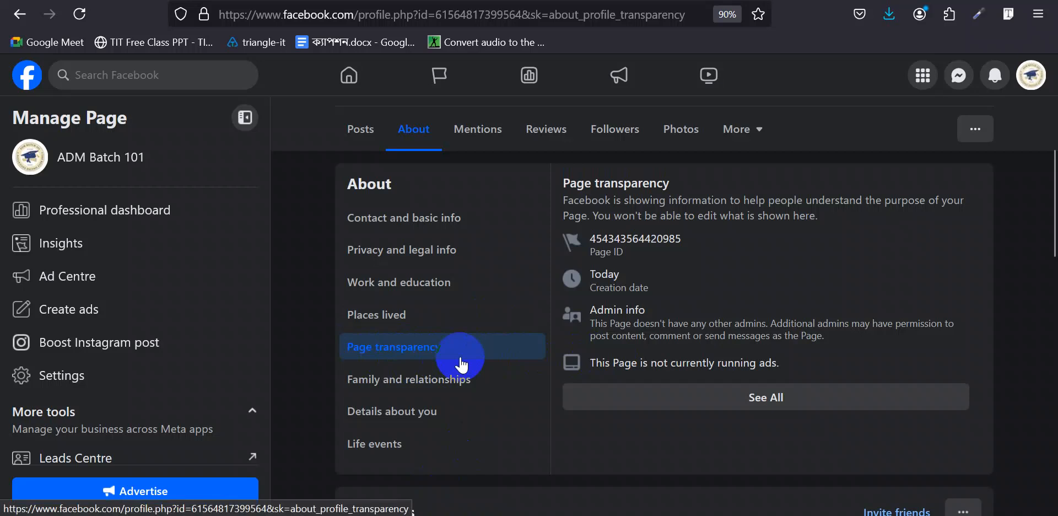
pyautogui.click(436, 388)
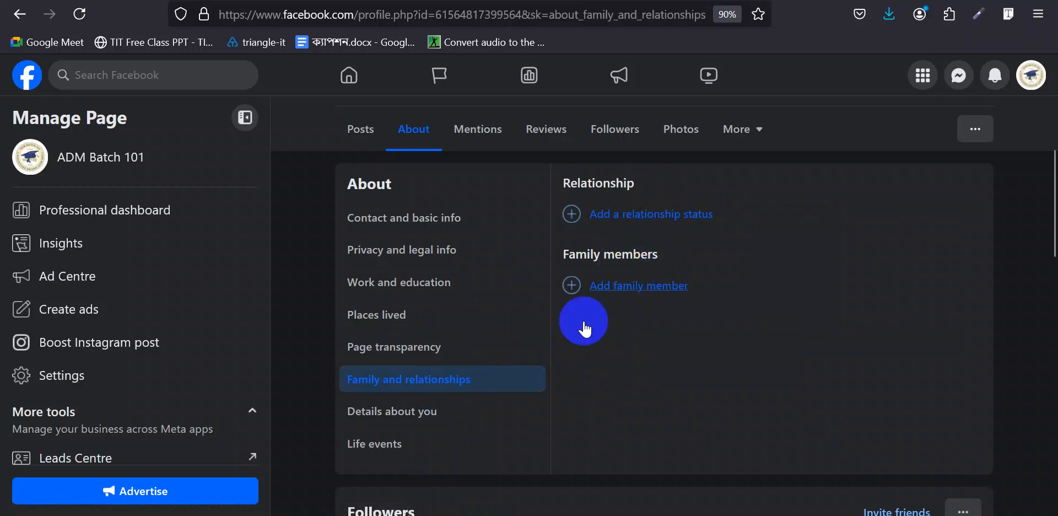
pyautogui.click(403, 419)
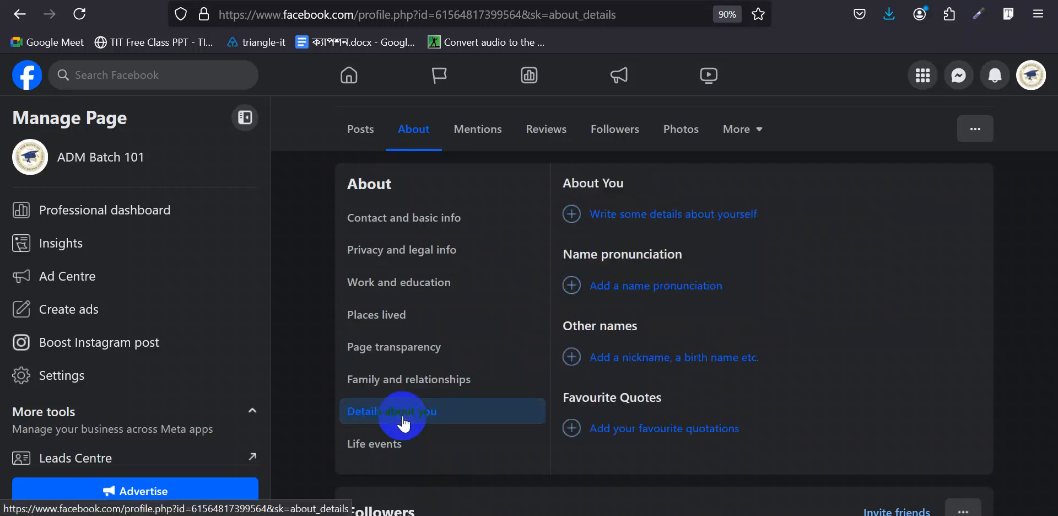
pyautogui.click(710, 220)
pyautogui.click(638, 224)
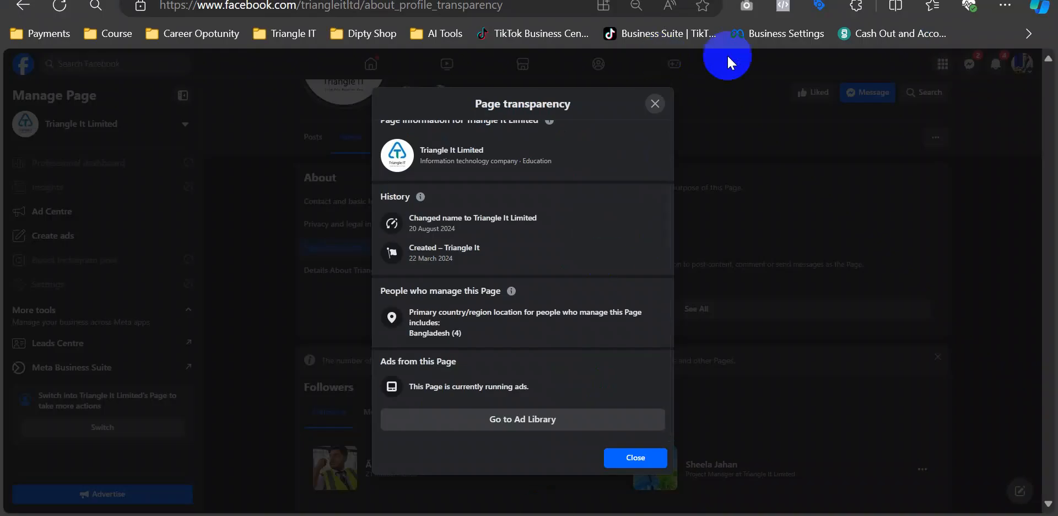
# - Open Copilot chat in a new tab and send it a 'hi' greeting
pyautogui.hotkey('ctrl', 't')
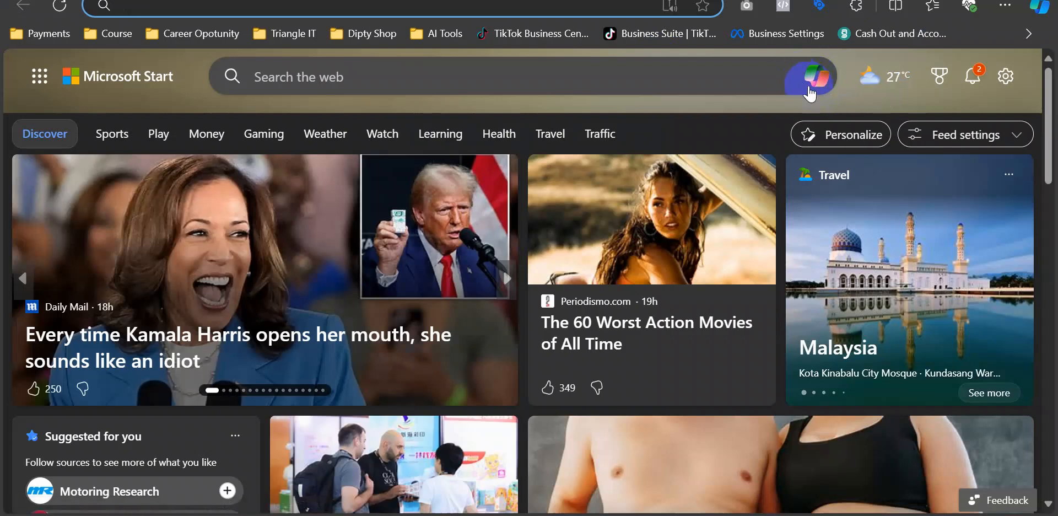
pyautogui.click(813, 77)
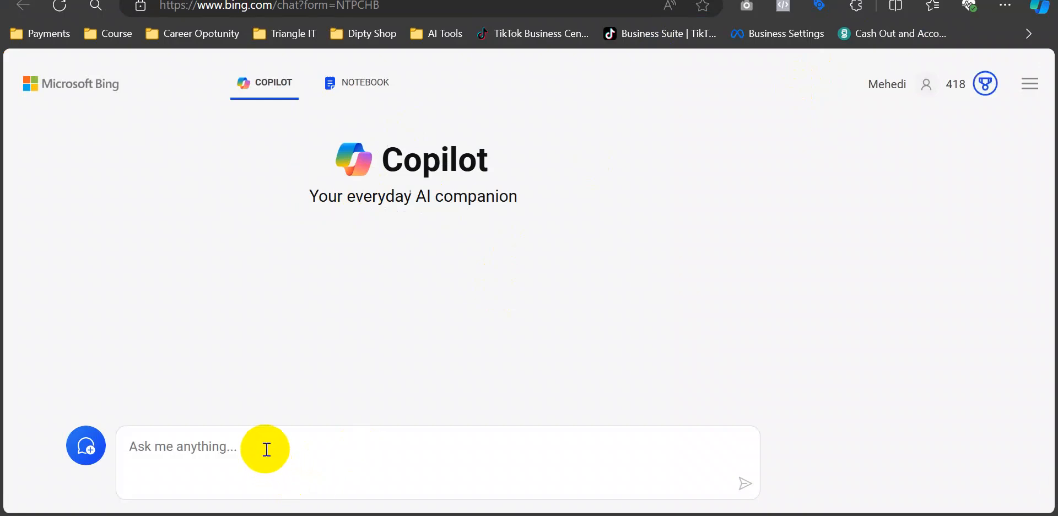
pyautogui.write('hi')
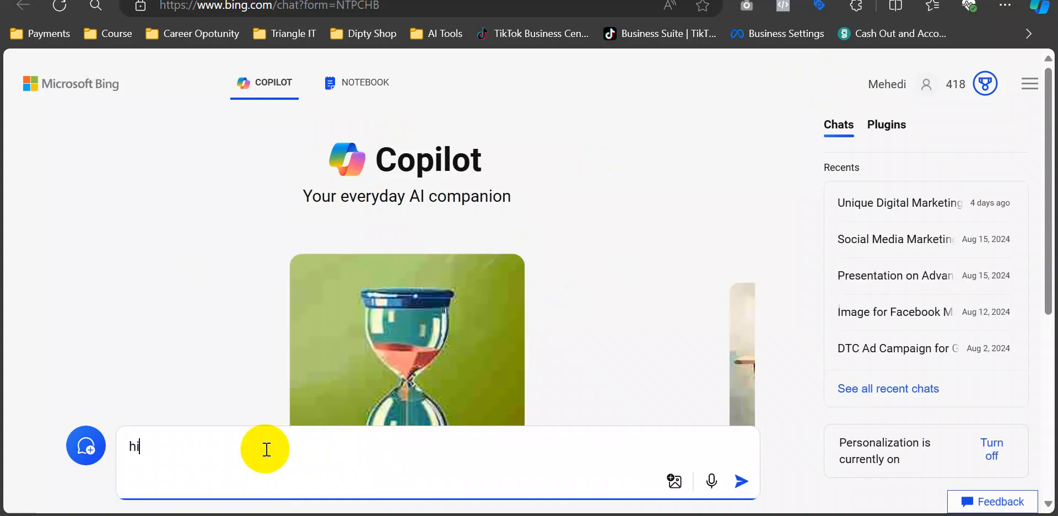
pyautogui.press('Return')
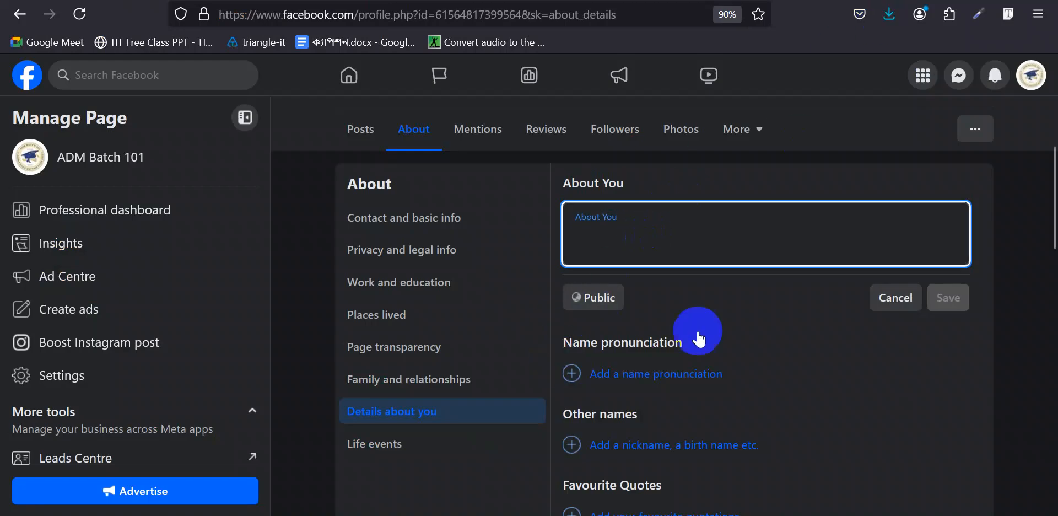
pyautogui.moveTo(578, 515)
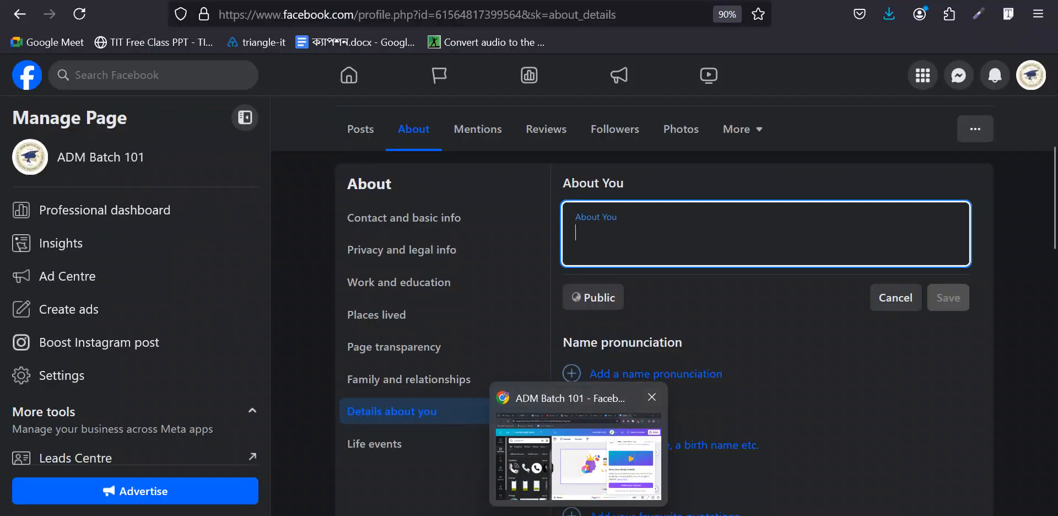
pyautogui.moveTo(546, 514)
pyautogui.click(577, 415)
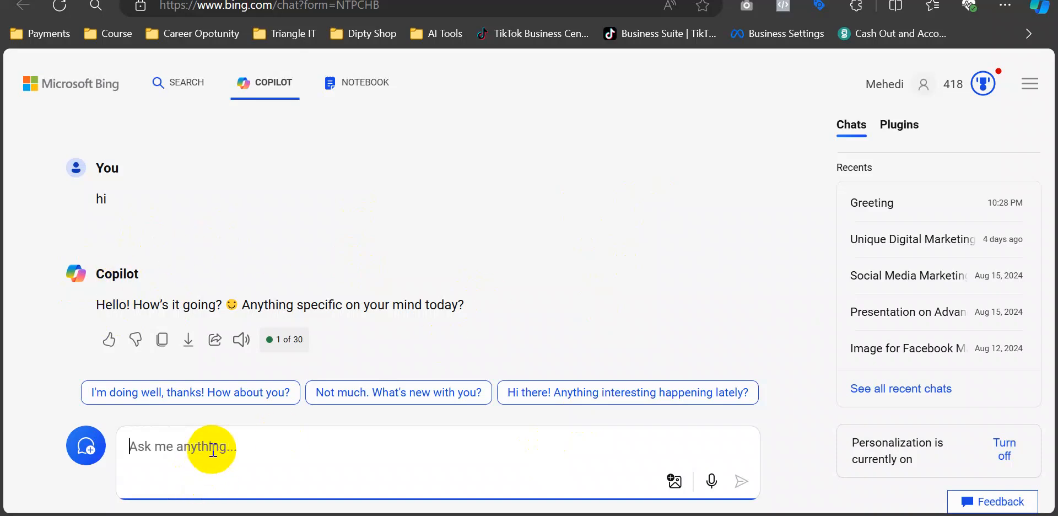
# - Ask Copilot 'i need a short discussion of online education', fixing typos along the way
pyautogui.write('i nedd')
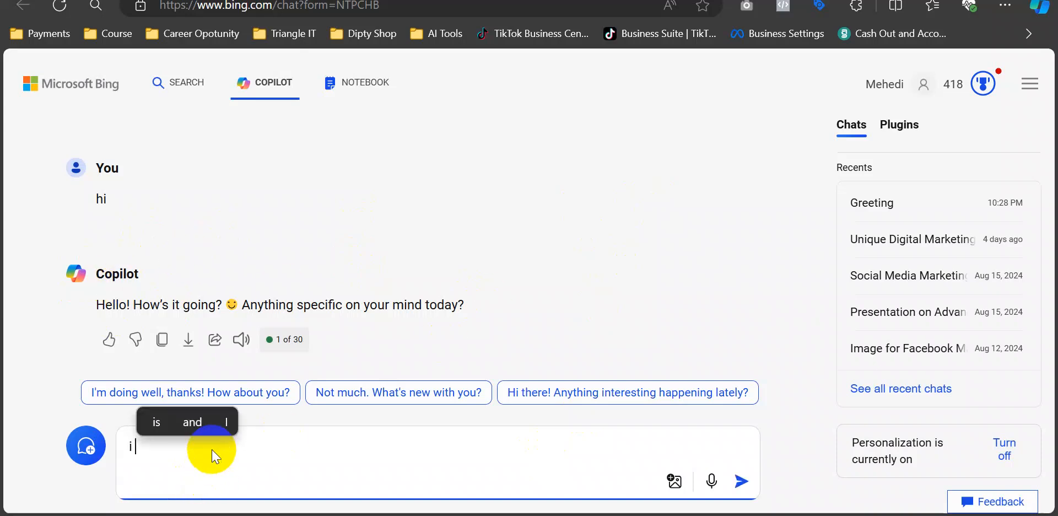
pyautogui.press('BackSpace')
pyautogui.press('BackSpace')
pyautogui.write('ed a ')
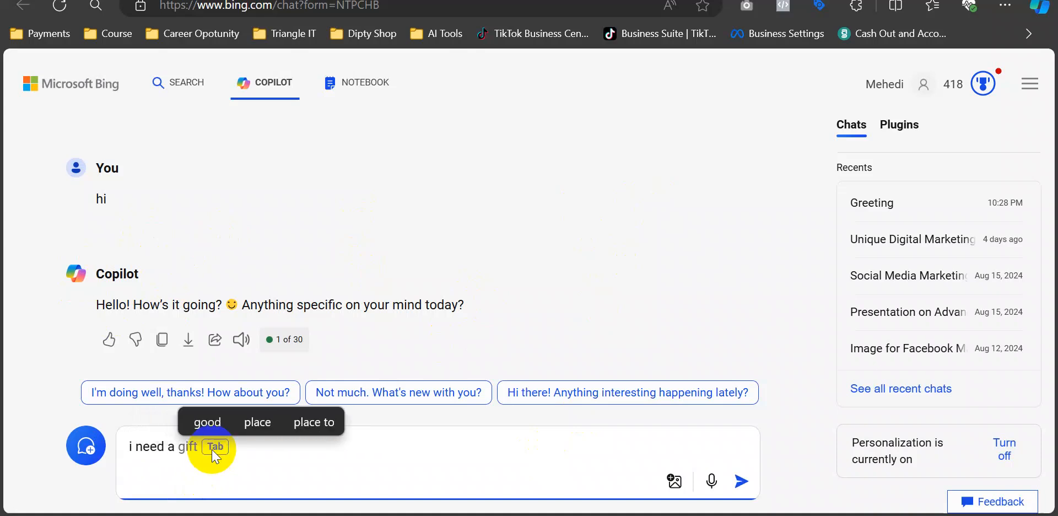
pyautogui.write('short')
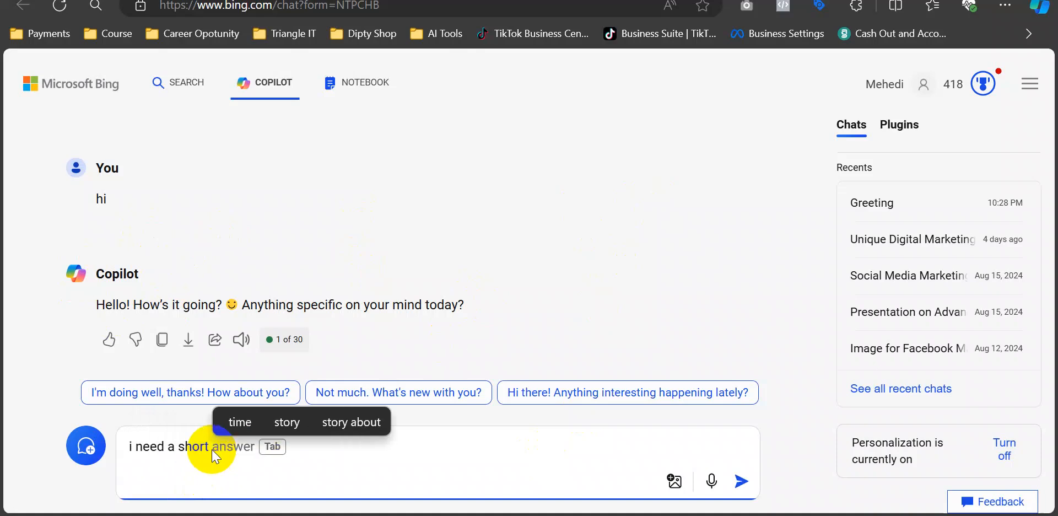
pyautogui.write(' dis')
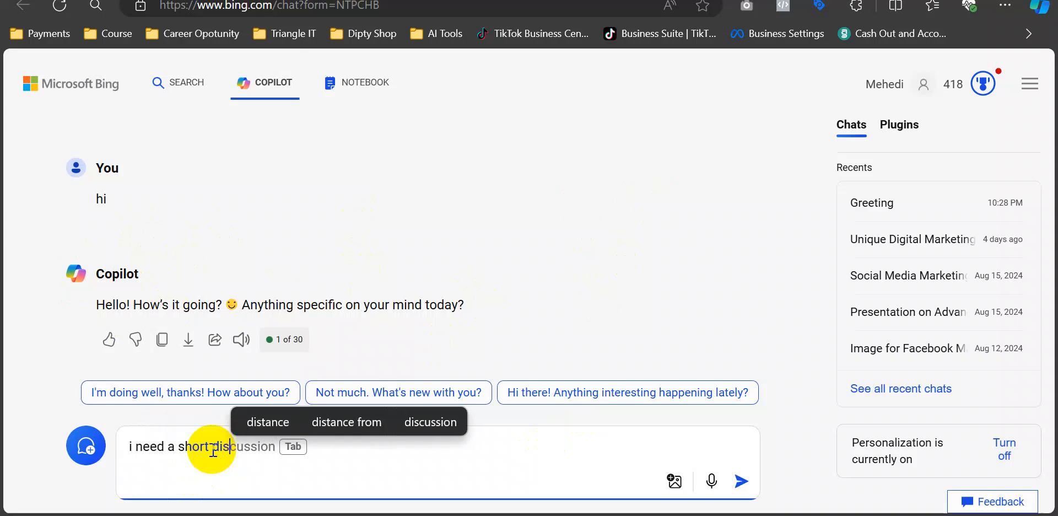
pyautogui.write('cc')
pyautogui.press('BackSpace')
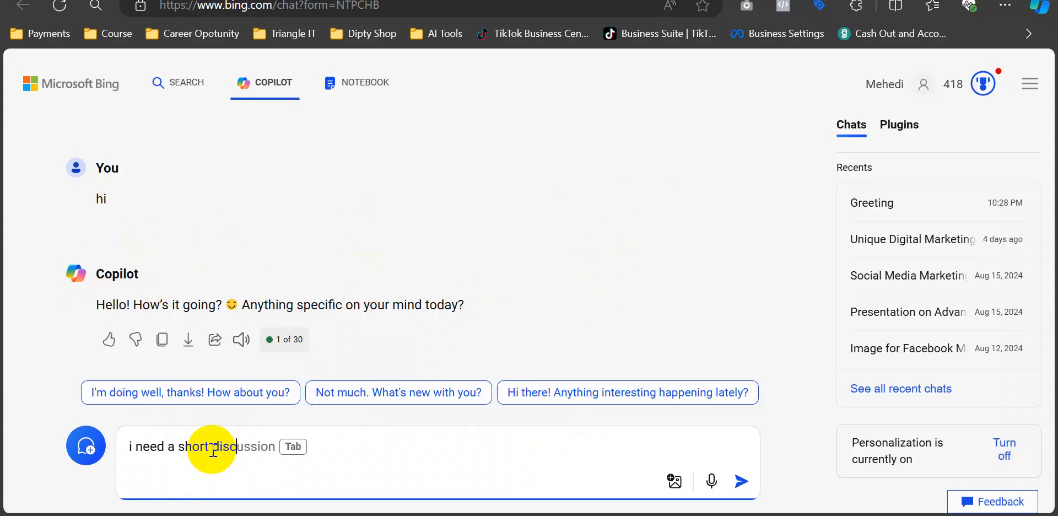
pyautogui.press('Tab')
pyautogui.write('of ')
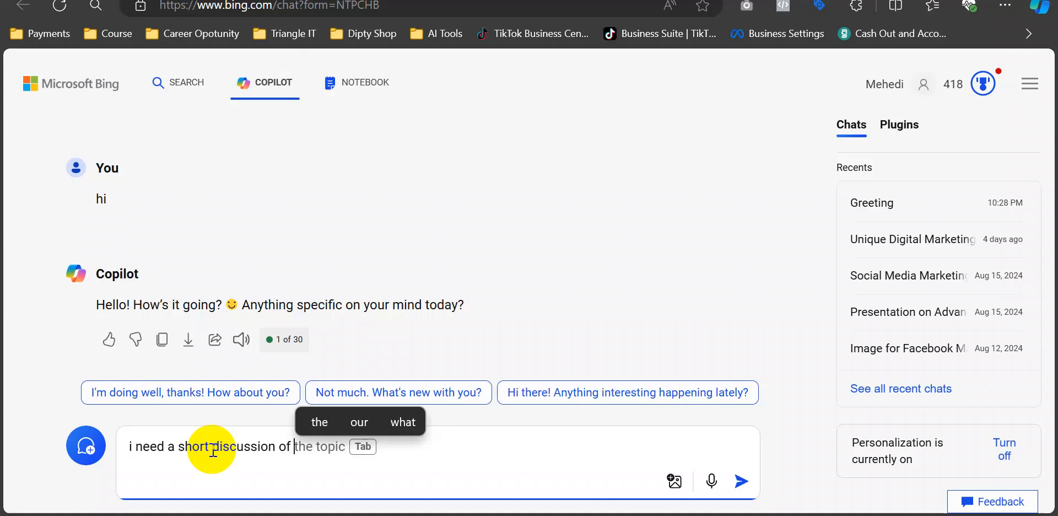
pyautogui.write('educatin')
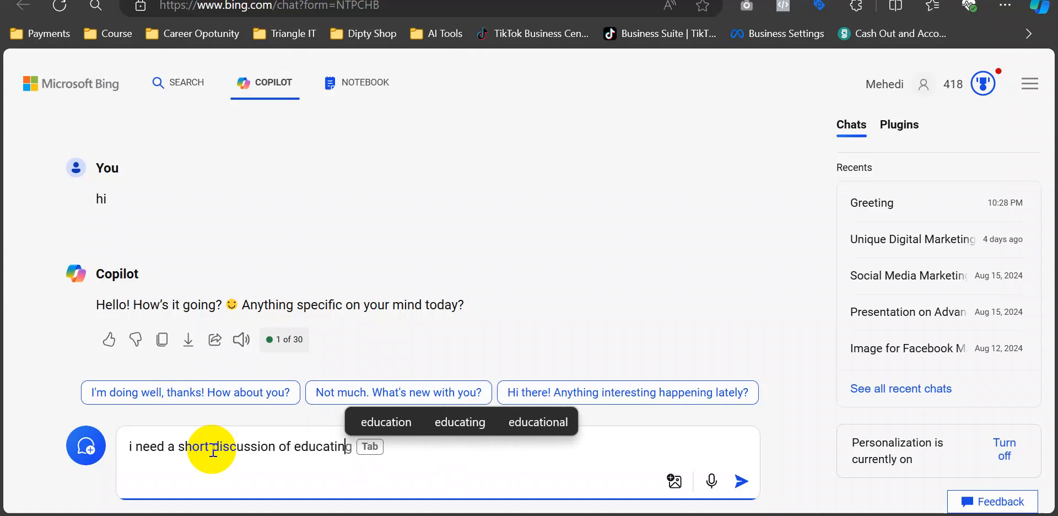
pyautogui.press('BackSpace')
pyautogui.press('BackSpace')
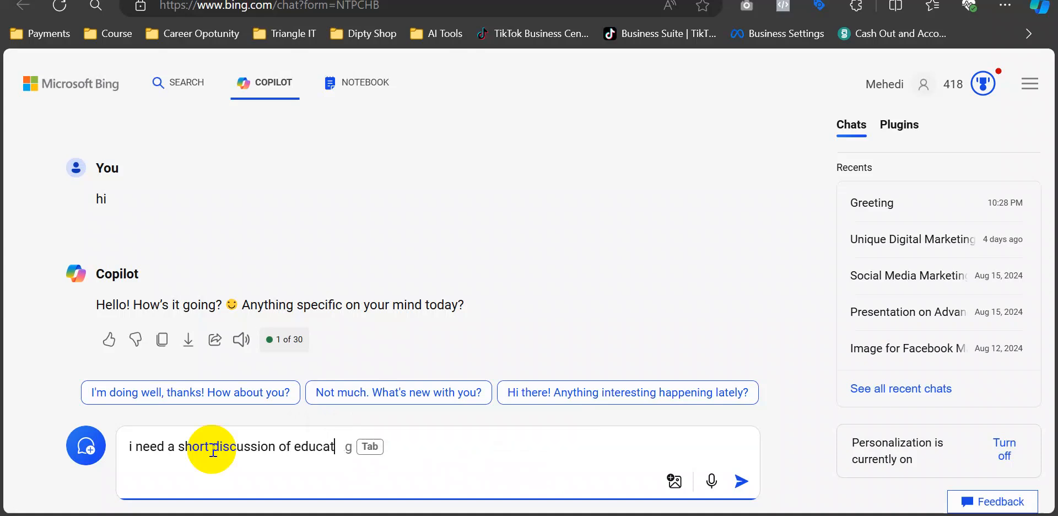
pyautogui.write('ion')
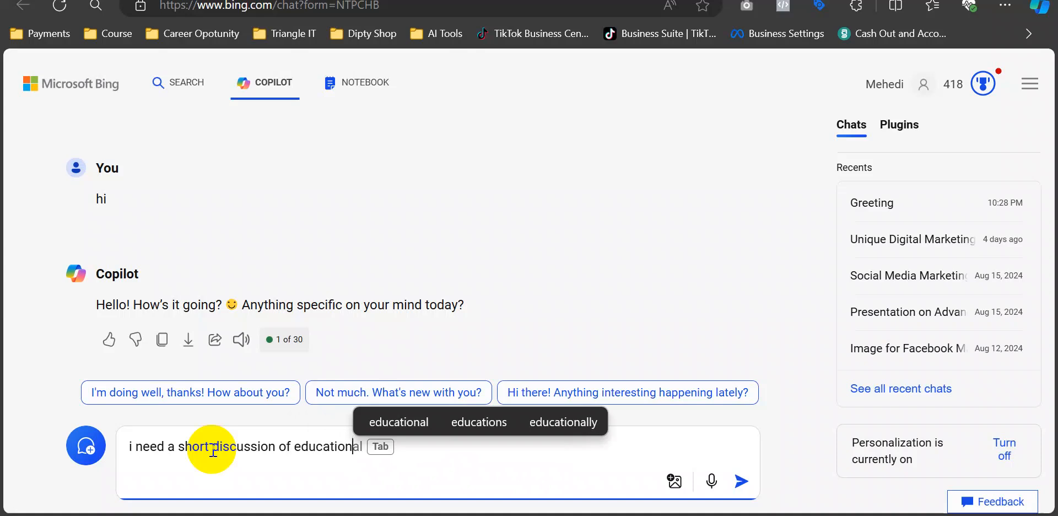
pyautogui.press('Tab')
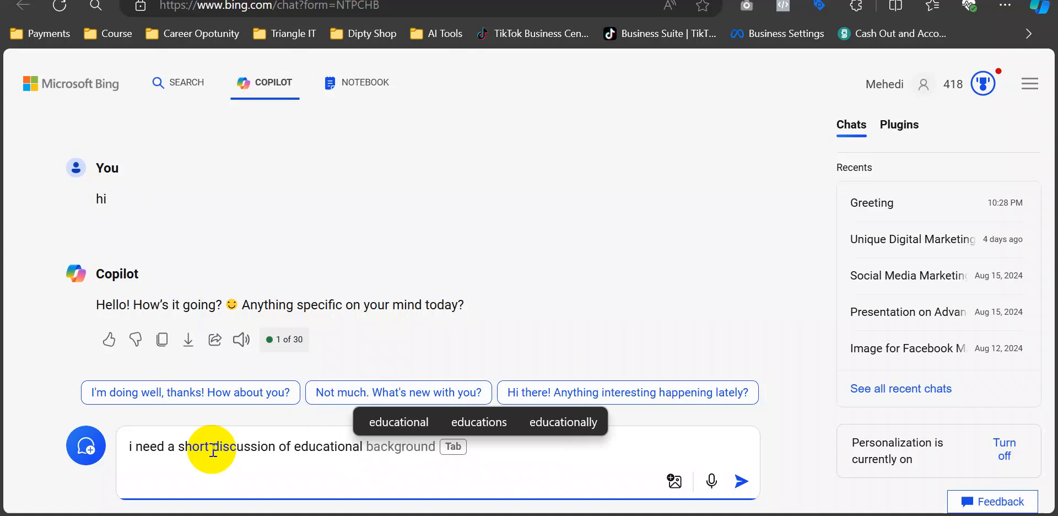
pyautogui.press('BackSpace')
pyautogui.press('BackSpace')
pyautogui.press('BackSpace')
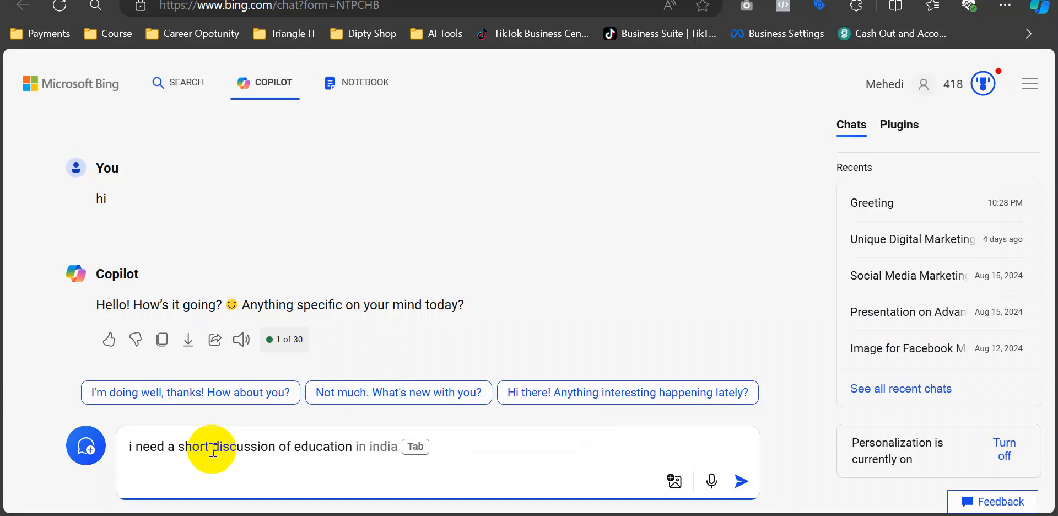
pyautogui.press('Left')
pyautogui.press('Left')
pyautogui.press('Left')
pyautogui.press('Left')
pyautogui.press('Left')
pyautogui.press('Left')
pyautogui.press('Left')
pyautogui.write('online')
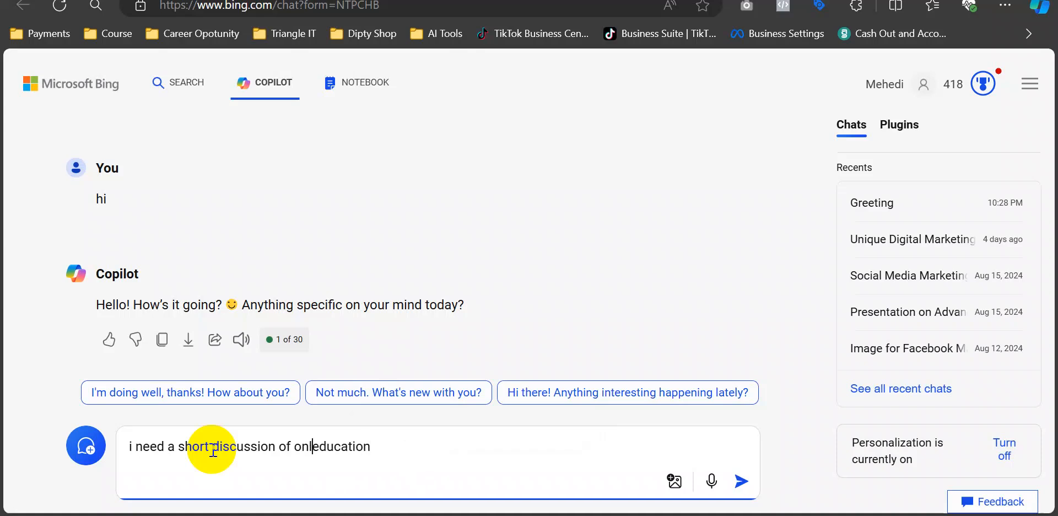
pyautogui.press('Return')
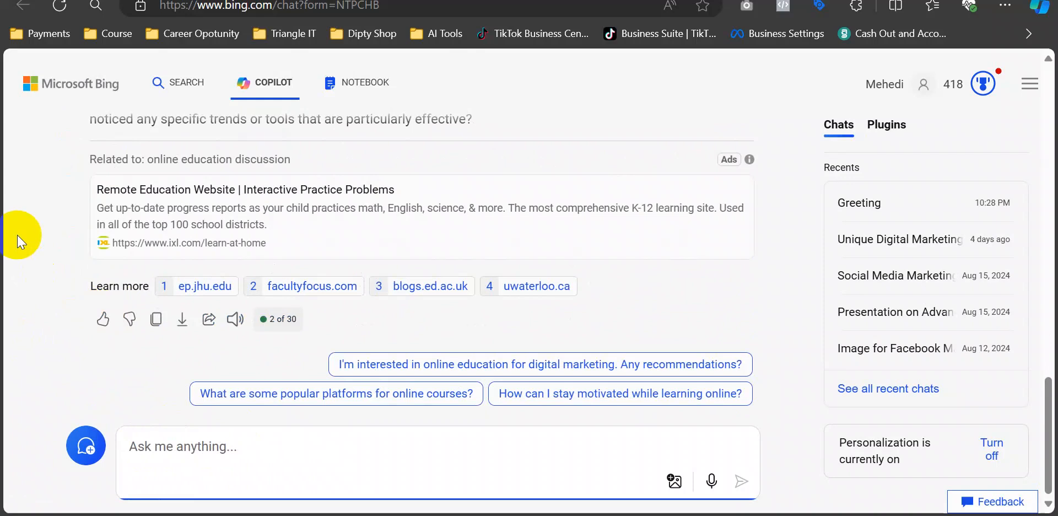
# - Select Copilot's online education reply, from Flexibility to the end
pyautogui.scroll(3, 18, 235)
pyautogui.scroll(3, 18, 235)
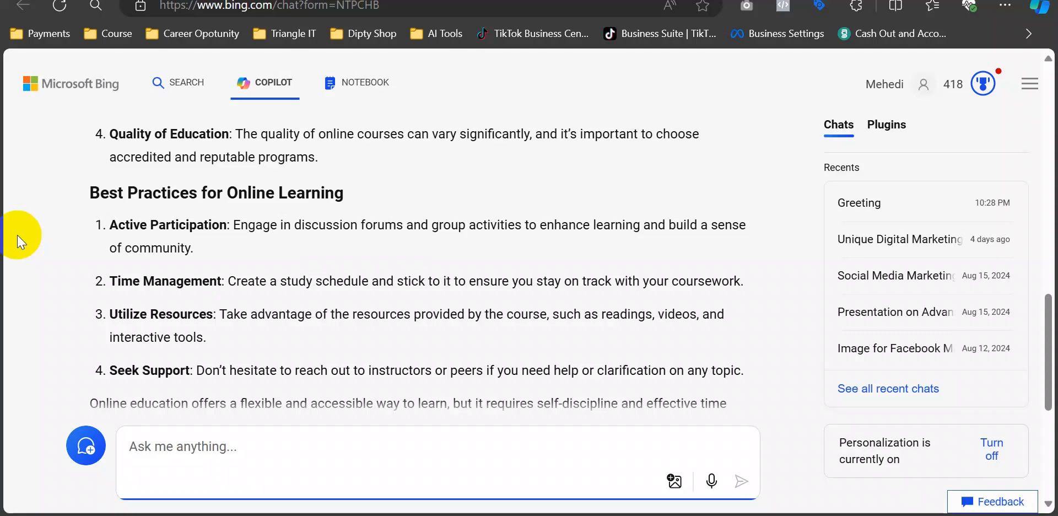
pyautogui.scroll(10, 83, 227)
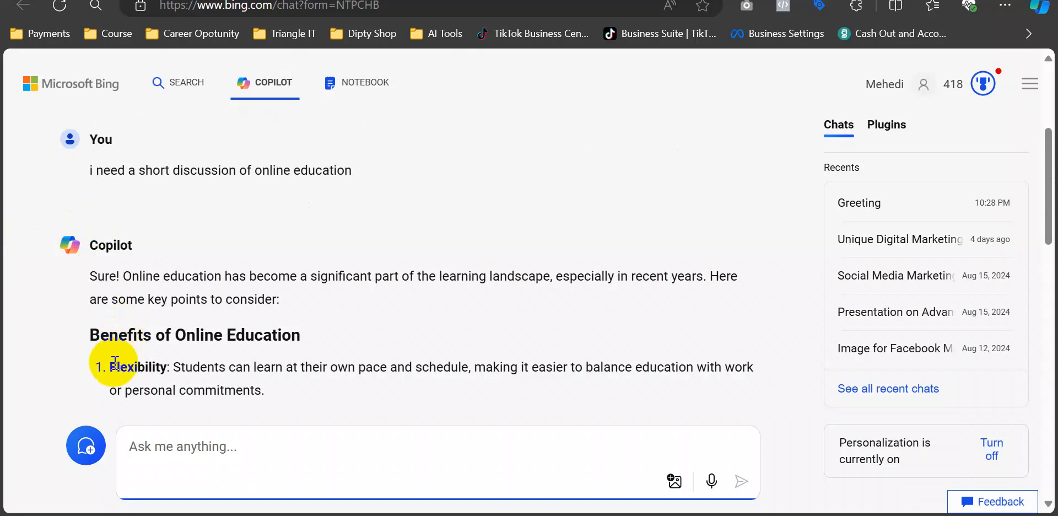
pyautogui.moveTo(114, 362); pyautogui.dragTo(475, 362)
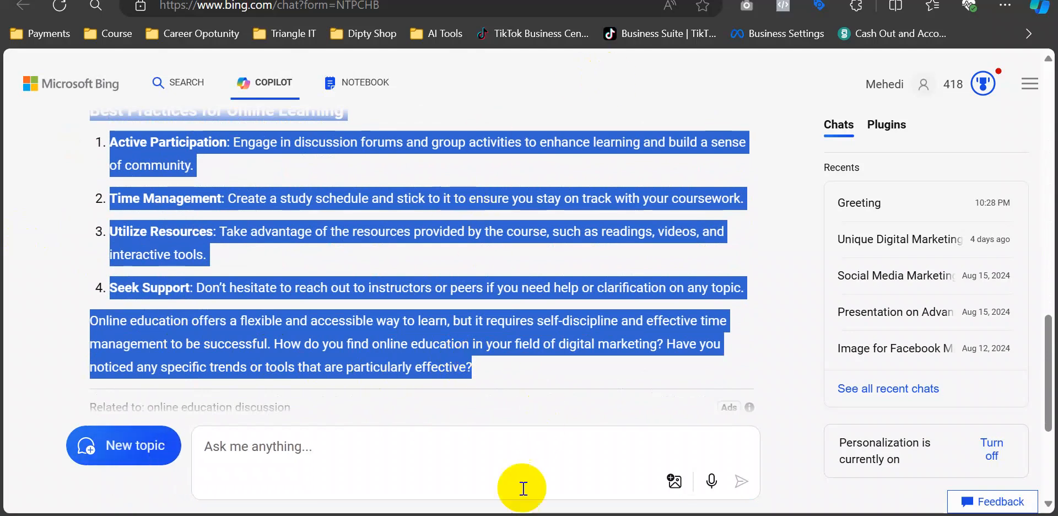
# - Return to the Facebook Page and click into the empty About You field
pyautogui.moveTo(506, 515)
pyautogui.click(455, 458)
pyautogui.click(610, 246)
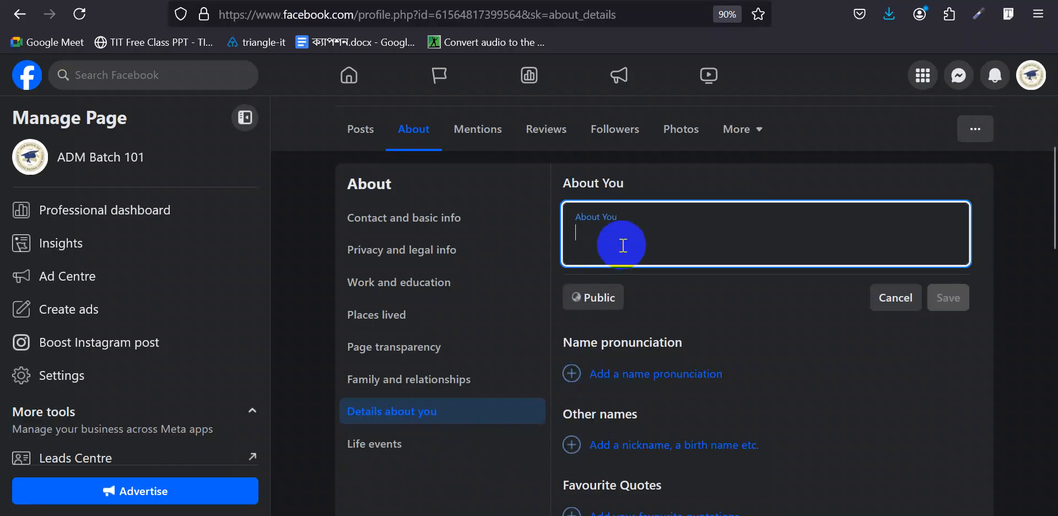
# - Paste the copied online education text into the About You box and save it
pyautogui.hotkey('ctrl', 'v')
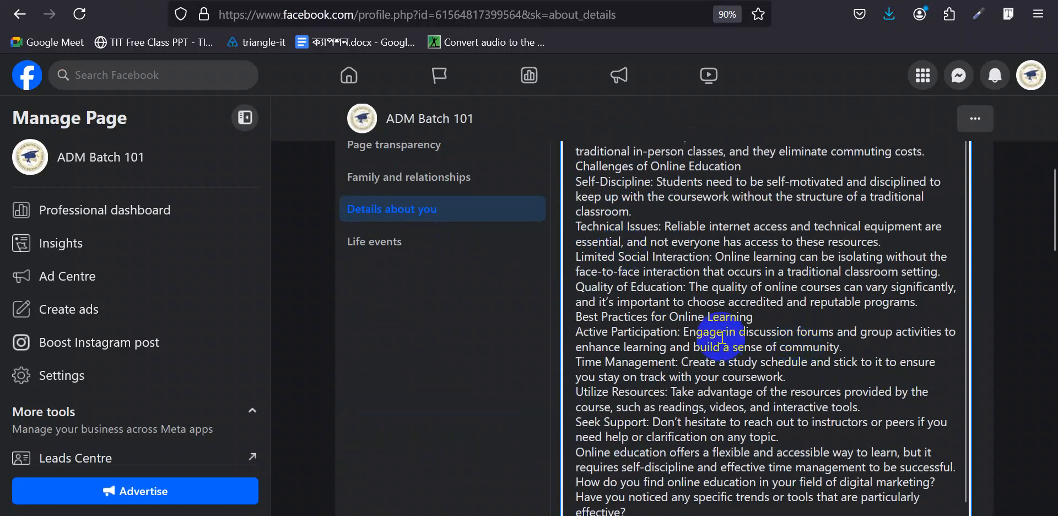
pyautogui.scroll(-3, 1019, 262)
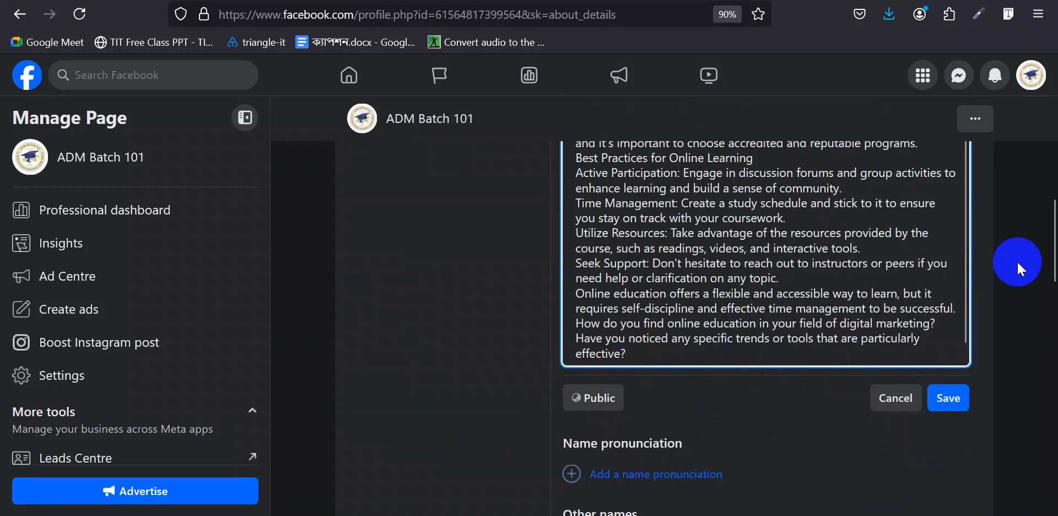
pyautogui.click(947, 398)
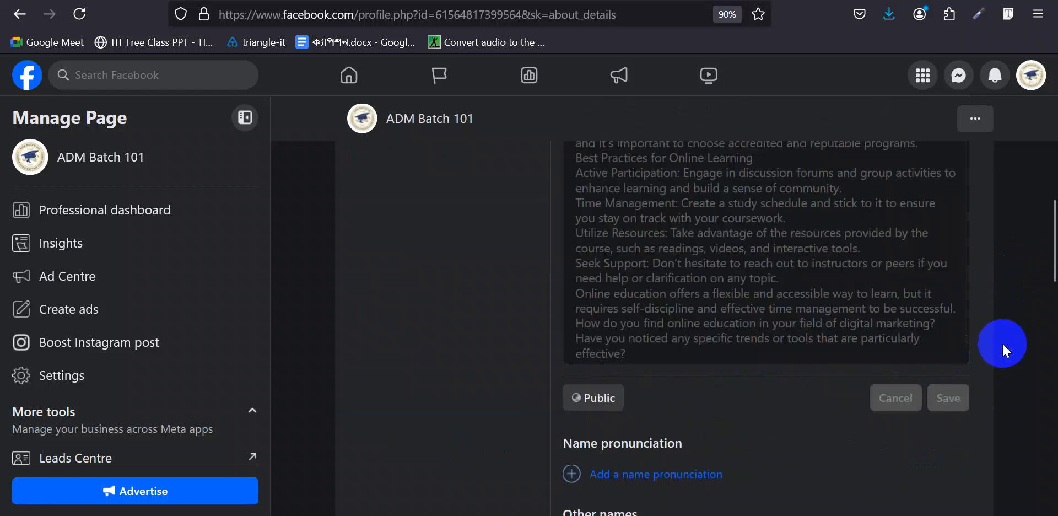
# - Review the saved About You section, then return to the Copilot chat in Edge
pyautogui.scroll(5, 914, 309)
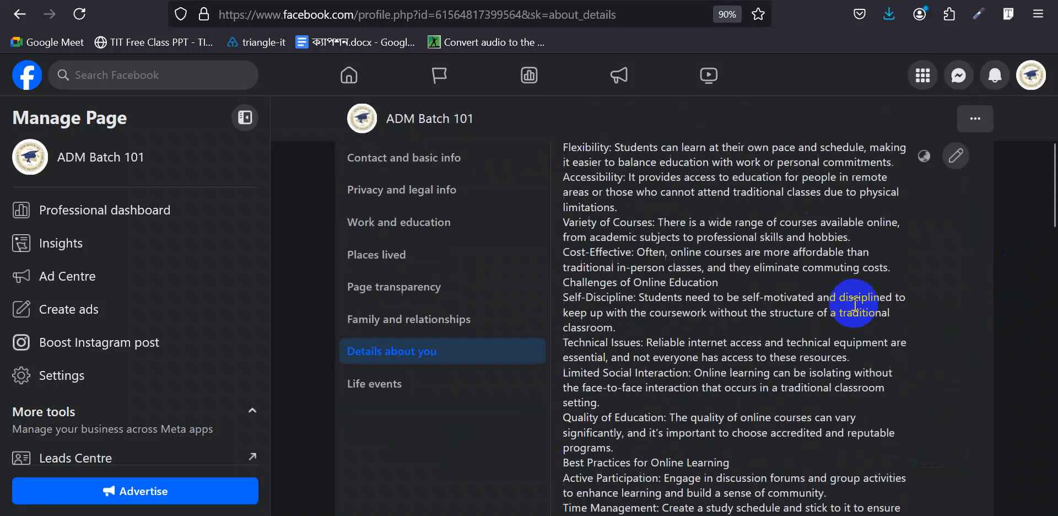
pyautogui.scroll(-3, 694, 281)
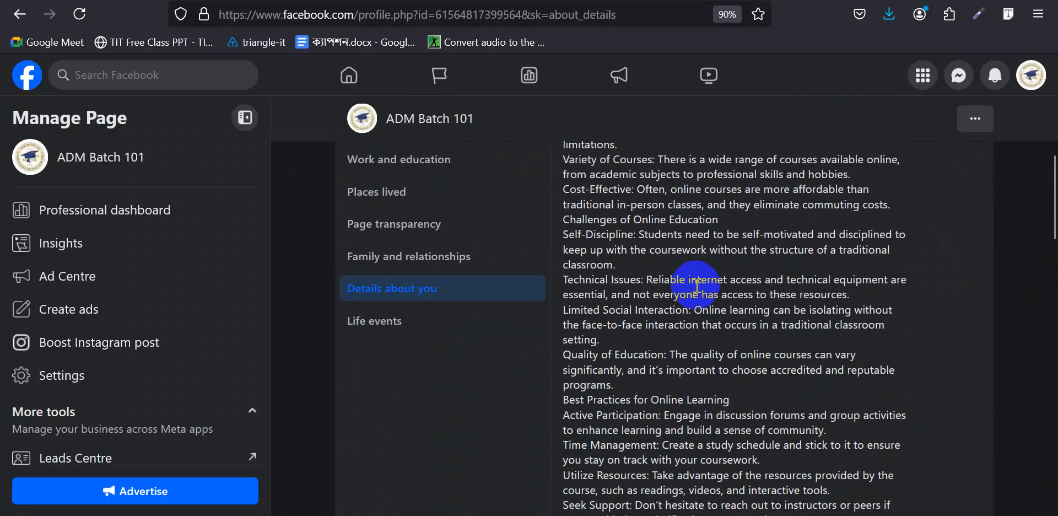
pyautogui.scroll(-3, 696, 285)
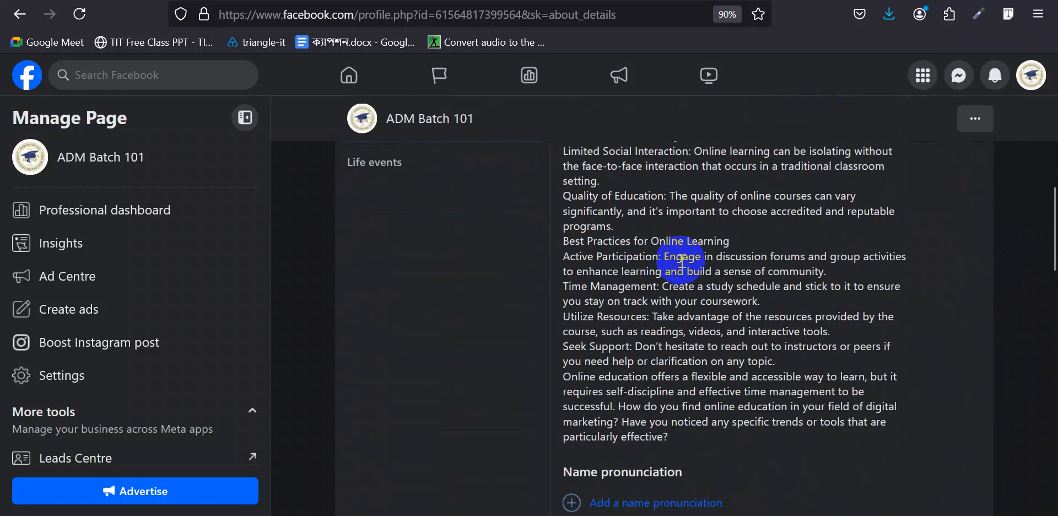
pyautogui.scroll(6, 682, 259)
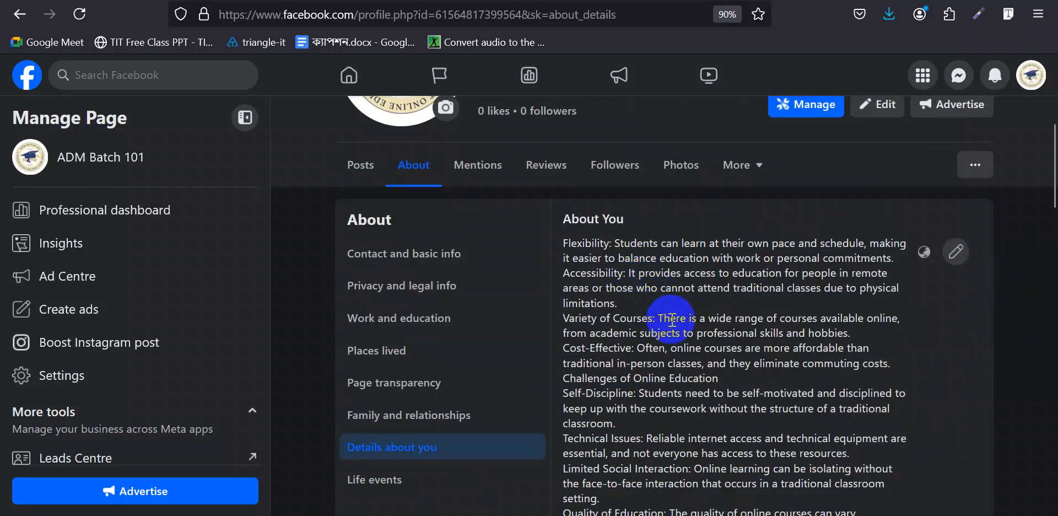
pyautogui.scroll(-3, 672, 319)
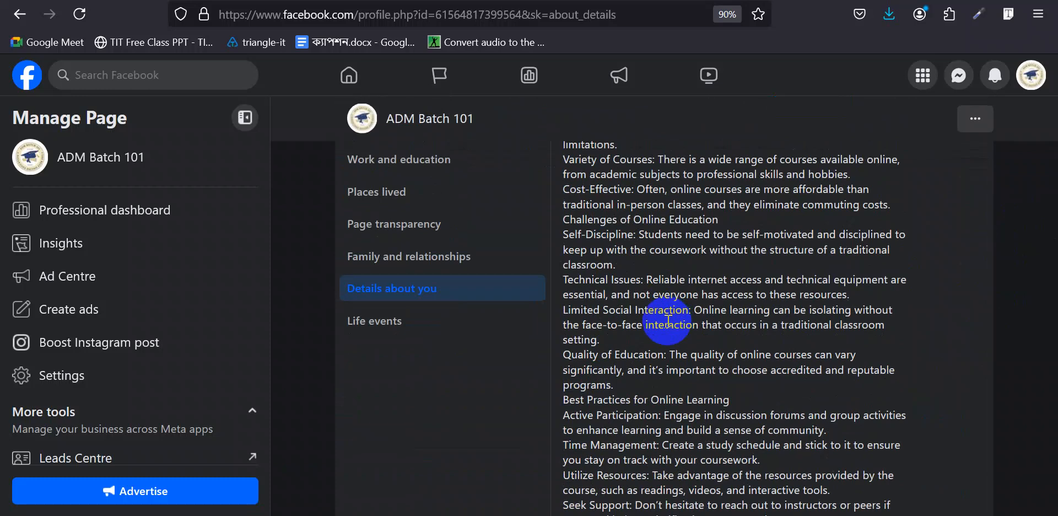
pyautogui.moveTo(506, 515)
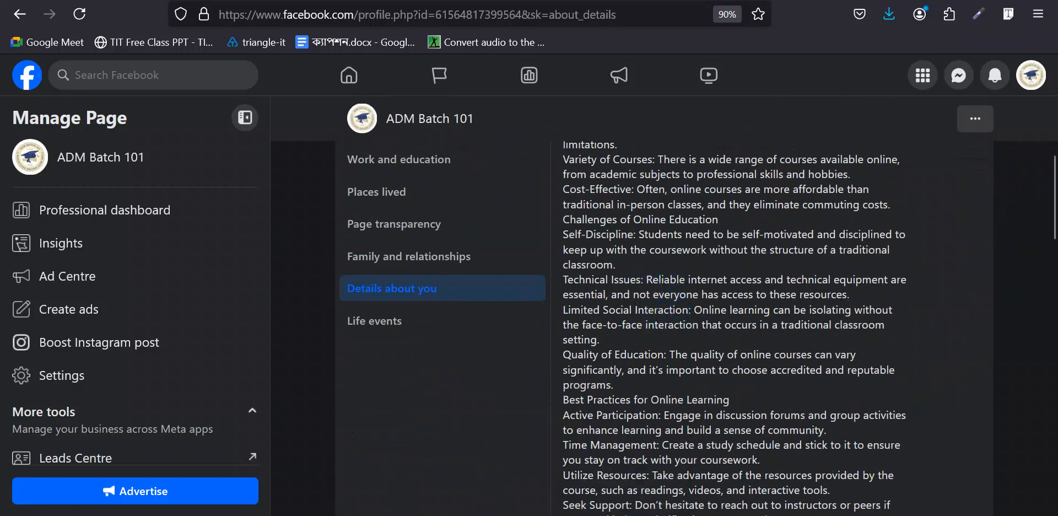
pyautogui.click(538, 485)
# - Deselect Copilot's reply, scroll through the answer, and return to the Facebook About You section
pyautogui.click(511, 318)
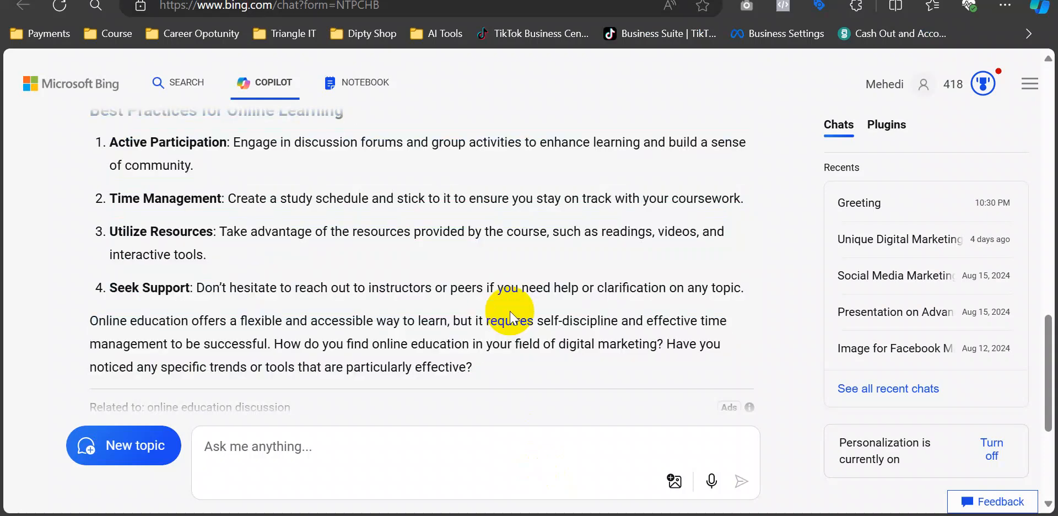
pyautogui.scroll(-3, 511, 317)
pyautogui.click(348, 450)
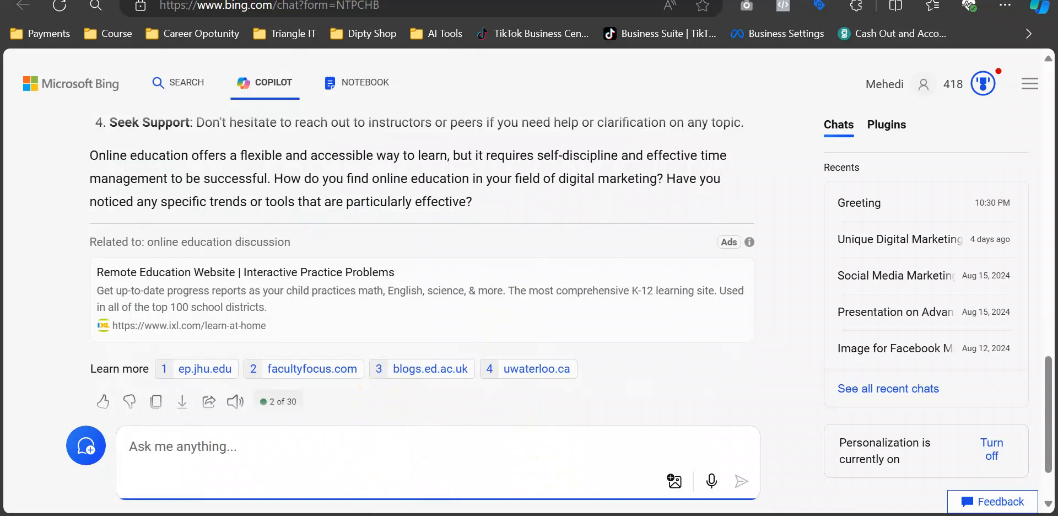
pyautogui.moveTo(505, 515)
pyautogui.click(466, 482)
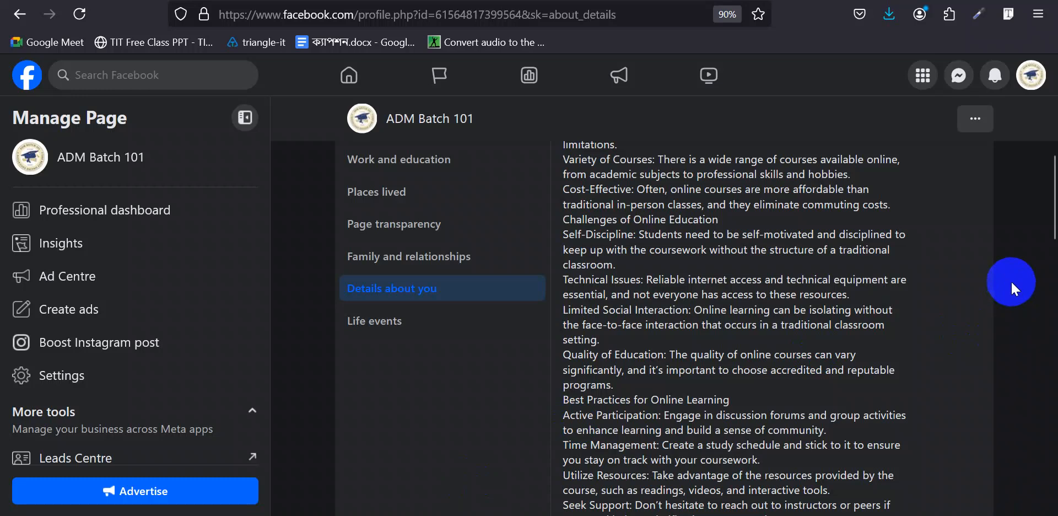
# - Review the About page's Followers, Photos, Music, Sports, Films and TV sections, then open Posts
pyautogui.scroll(-3, 1010, 280)
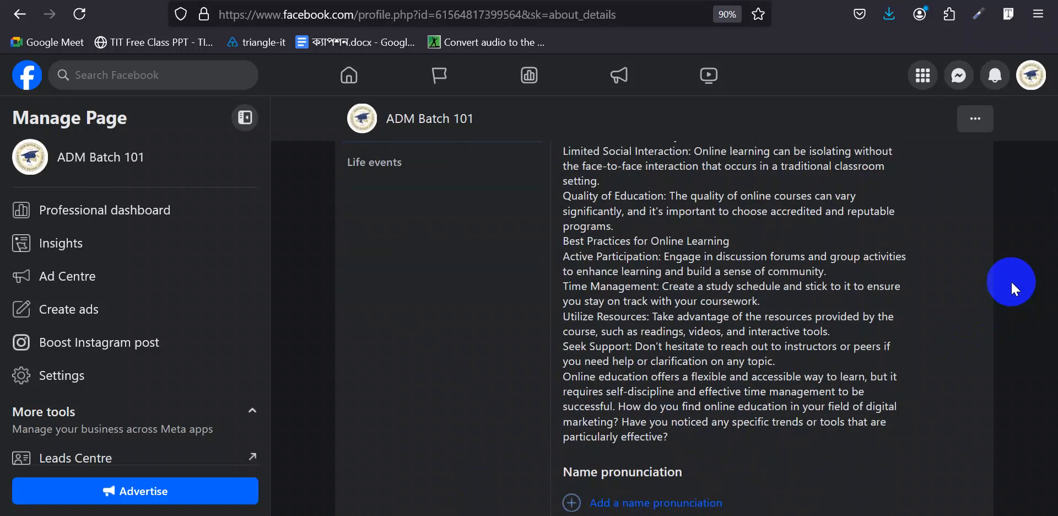
pyautogui.scroll(-4, 1010, 280)
pyautogui.scroll(4, 1010, 280)
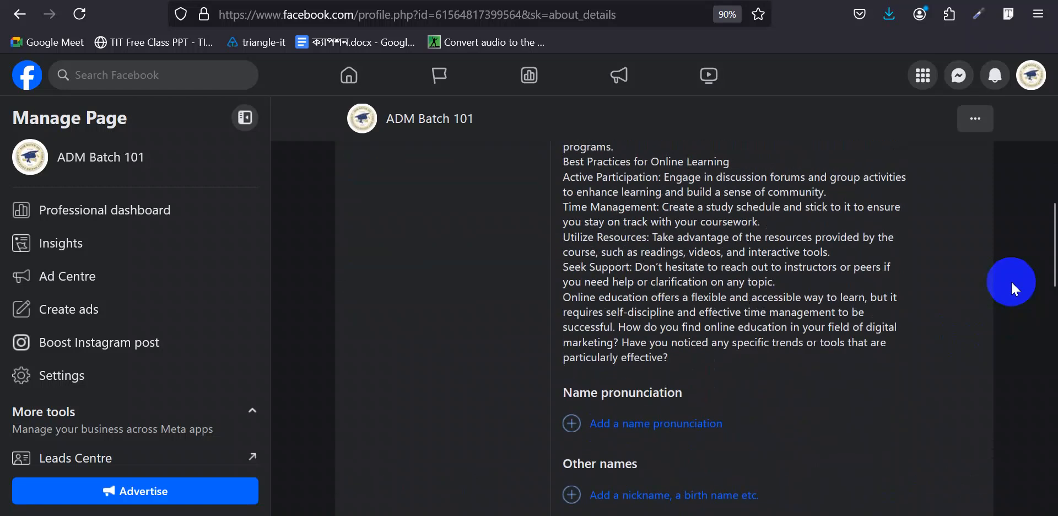
pyautogui.scroll(-3, 1010, 280)
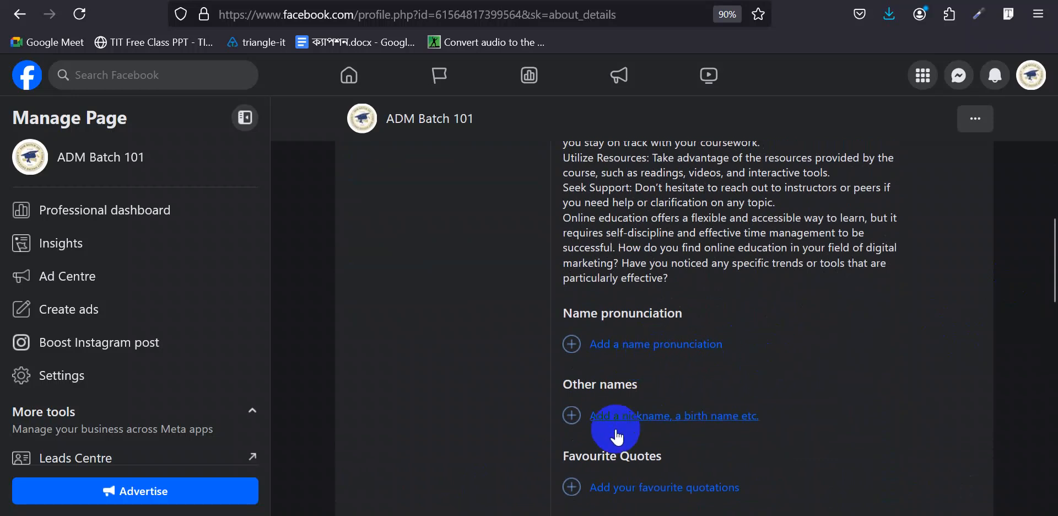
pyautogui.scroll(-3, 848, 402)
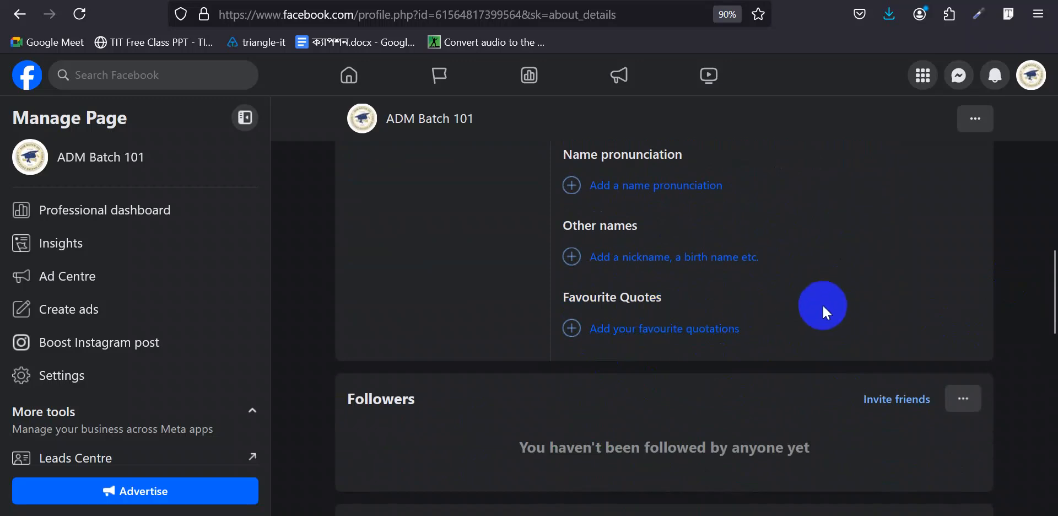
pyautogui.scroll(-3, 828, 303)
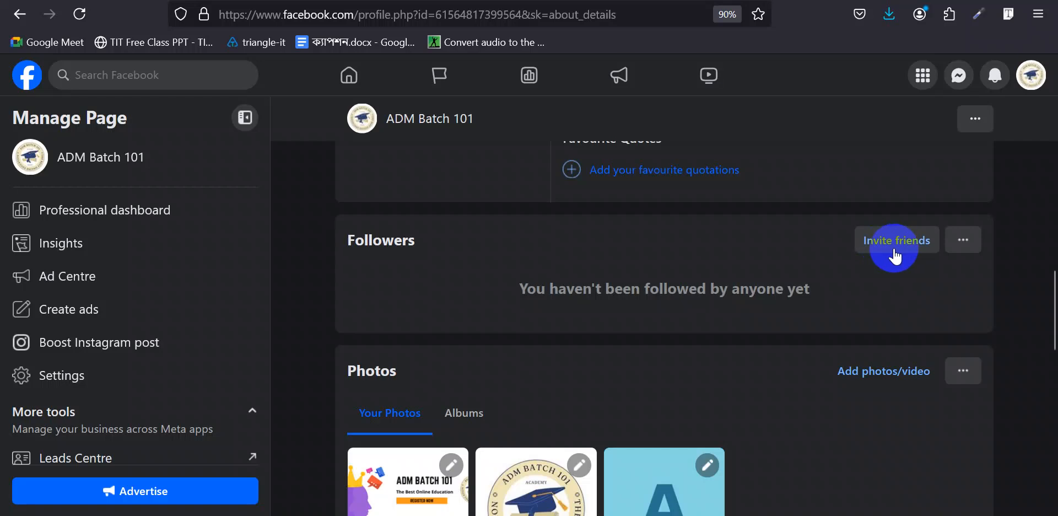
pyautogui.scroll(-3, 893, 255)
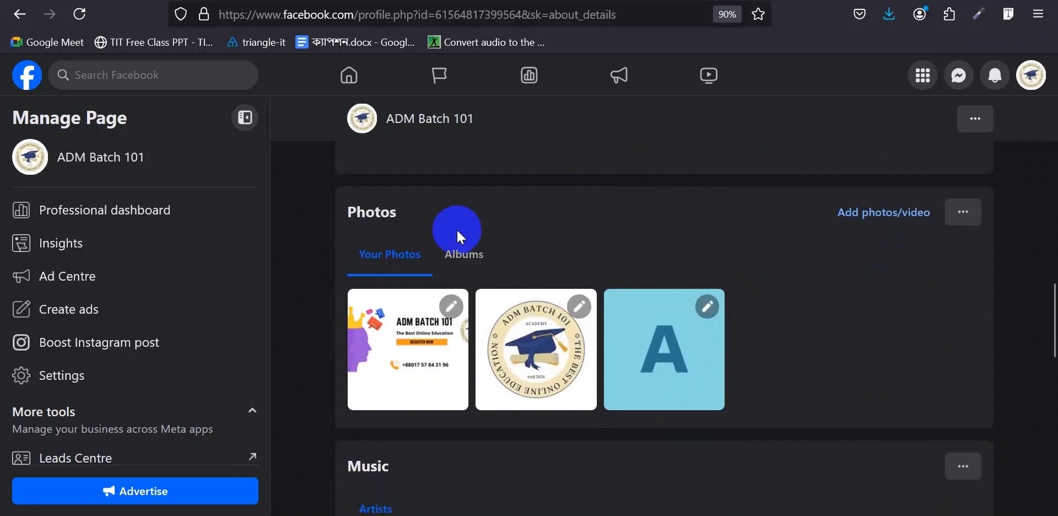
pyautogui.scroll(-6, 821, 261)
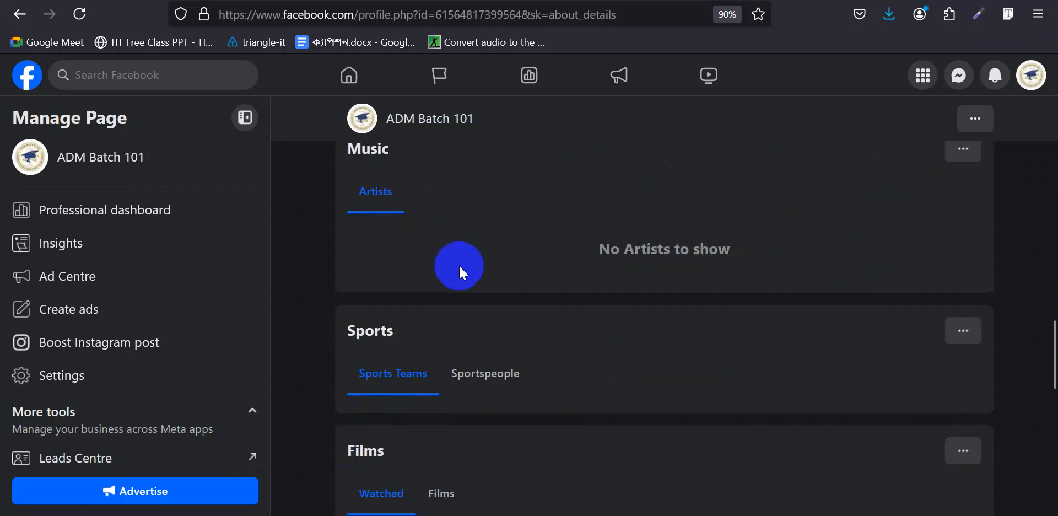
pyautogui.scroll(2, 456, 259)
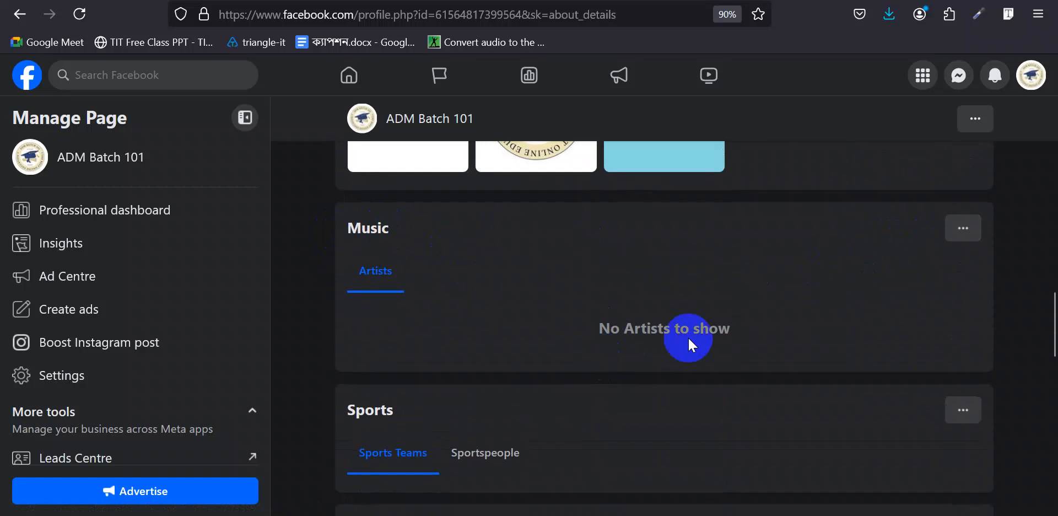
pyautogui.scroll(-4, 688, 336)
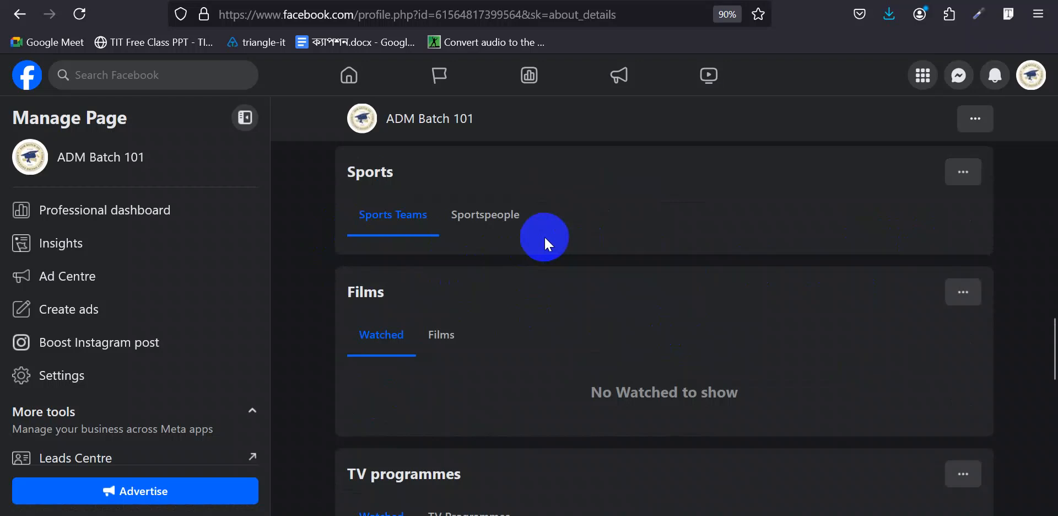
pyautogui.scroll(-3, 909, 188)
pyautogui.scroll(-1, 549, 253)
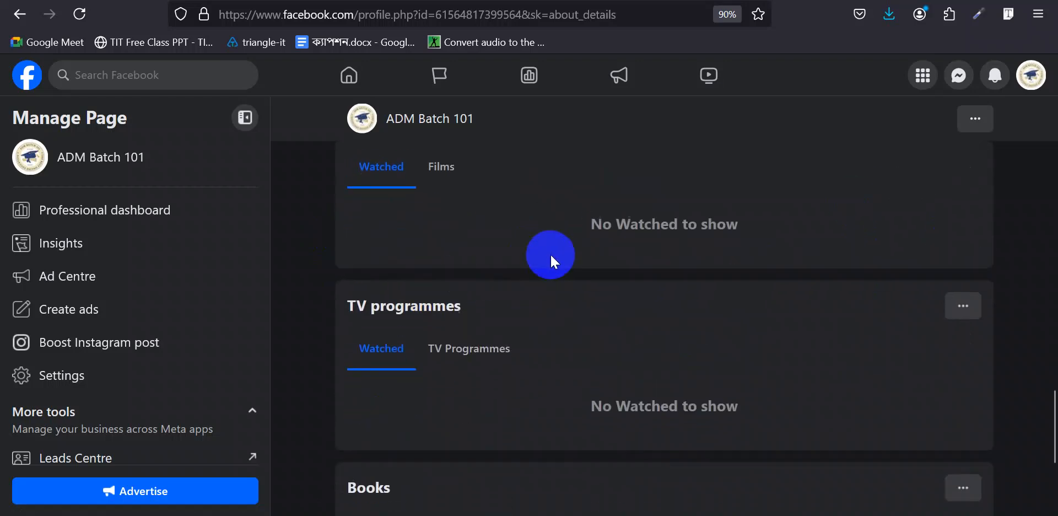
pyautogui.scroll(15, 314, 286)
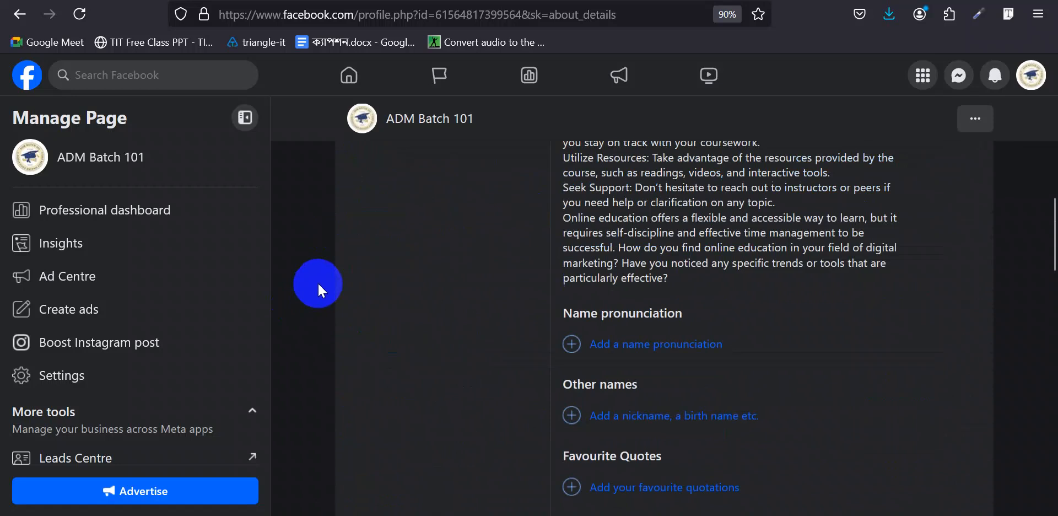
pyautogui.scroll(-3, 342, 264)
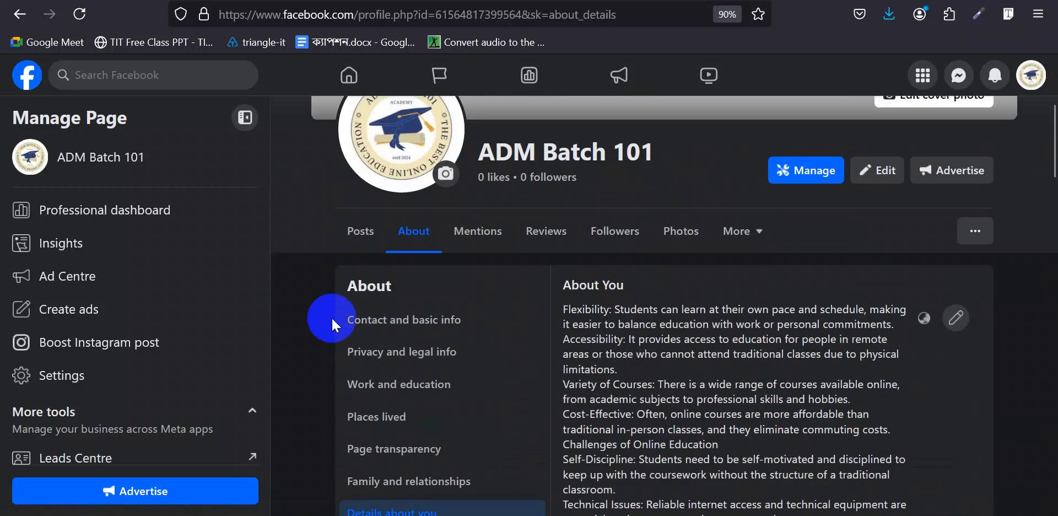
pyautogui.click(361, 236)
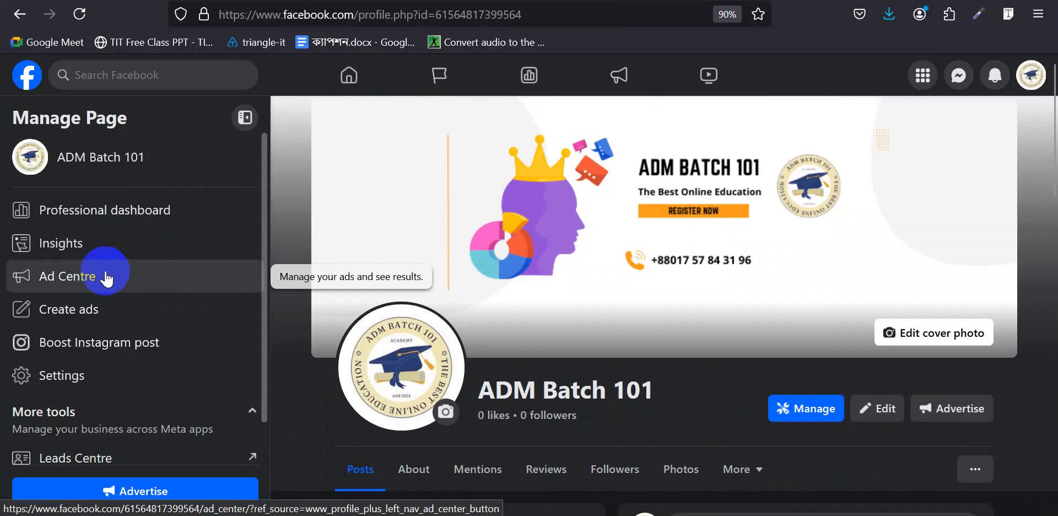
# - Glance at Create ads, open Leads Centre from More tools, then return to the Facebook Page tab
pyautogui.click(119, 318)
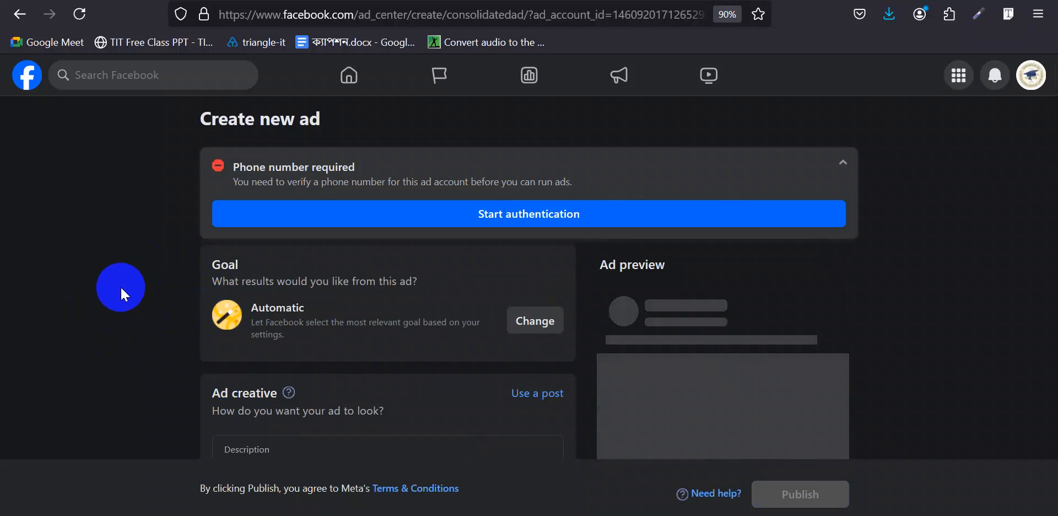
pyautogui.click(20, 20)
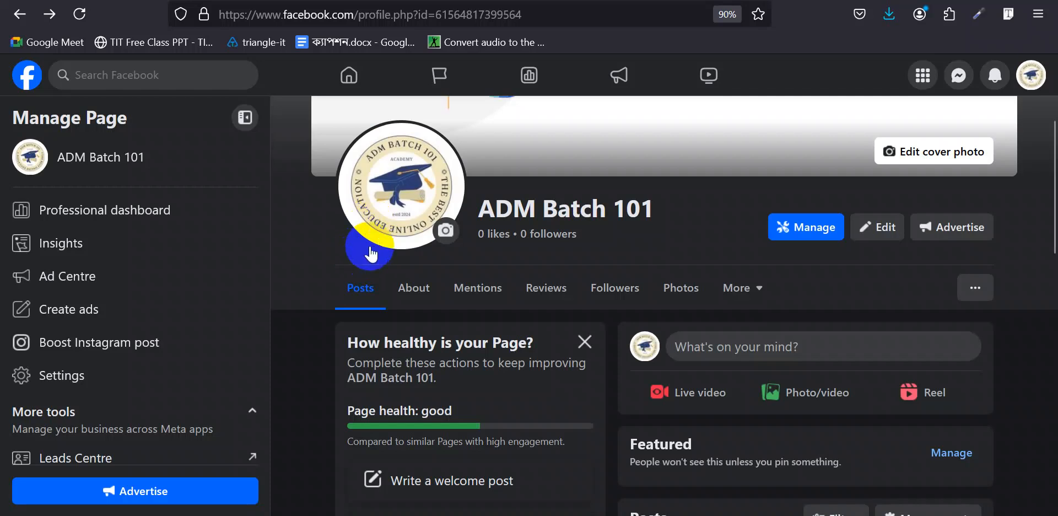
pyautogui.scroll(-1, 105, 330)
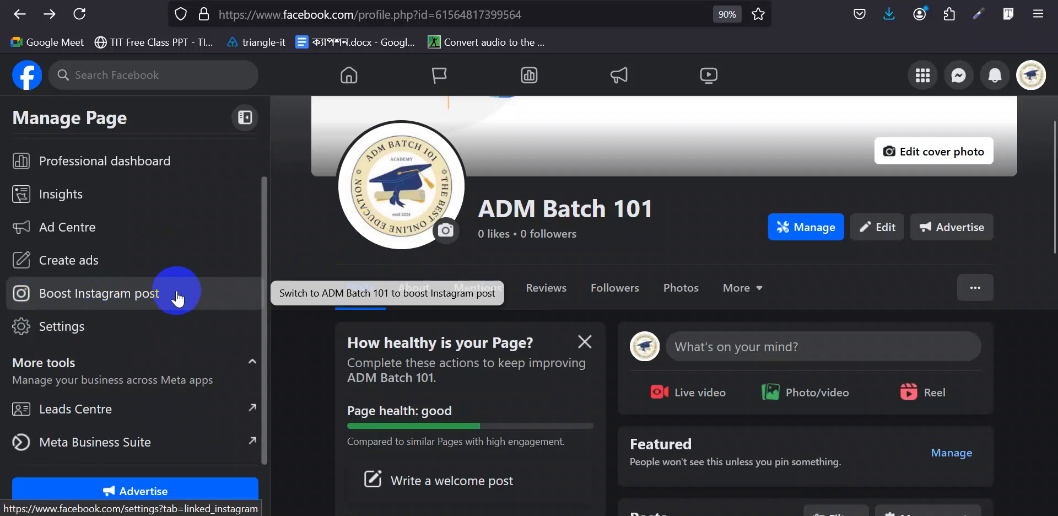
pyautogui.click(109, 411)
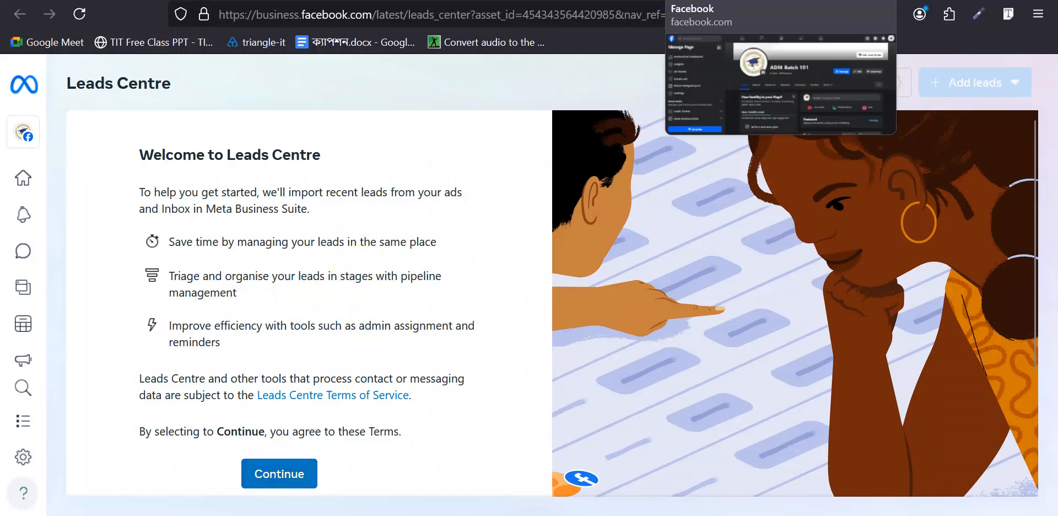
pyautogui.click(677, 1)
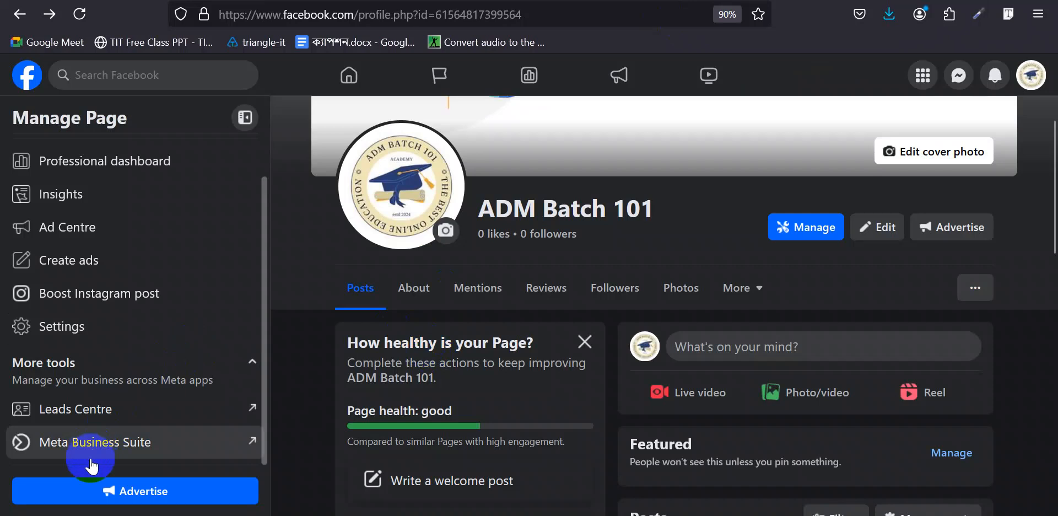
# - Open Meta Business Suite, dismiss its welcome, and start a new post from Content
pyautogui.click(134, 447)
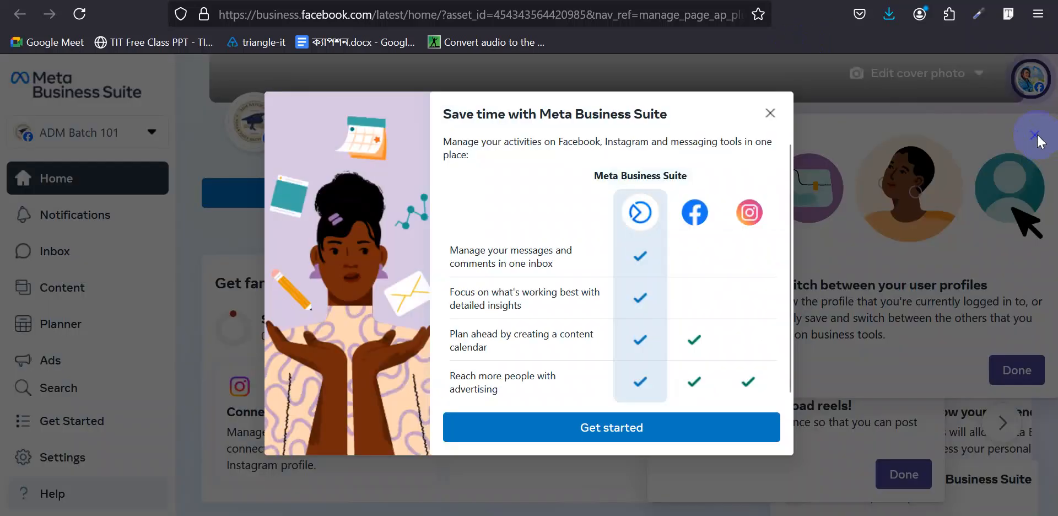
pyautogui.click(769, 108)
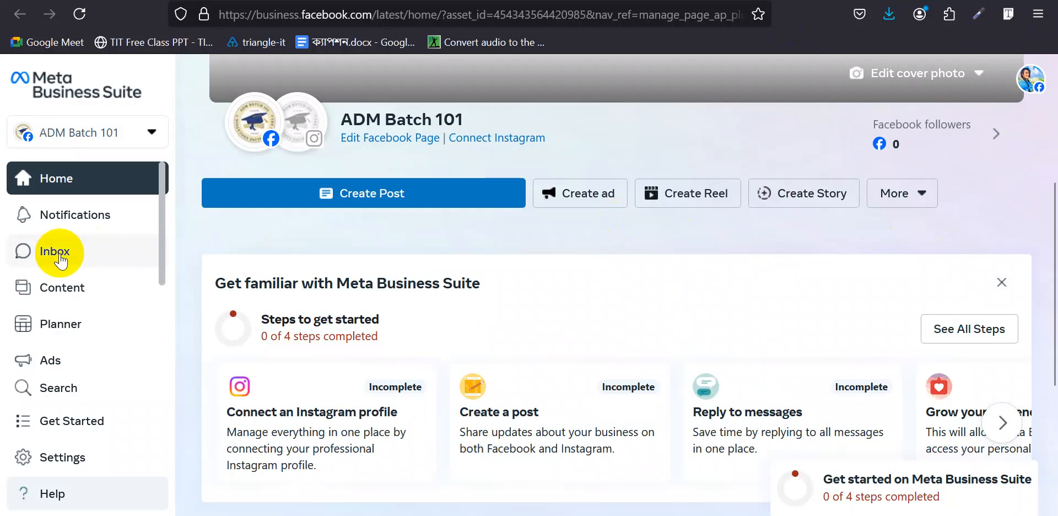
pyautogui.click(76, 292)
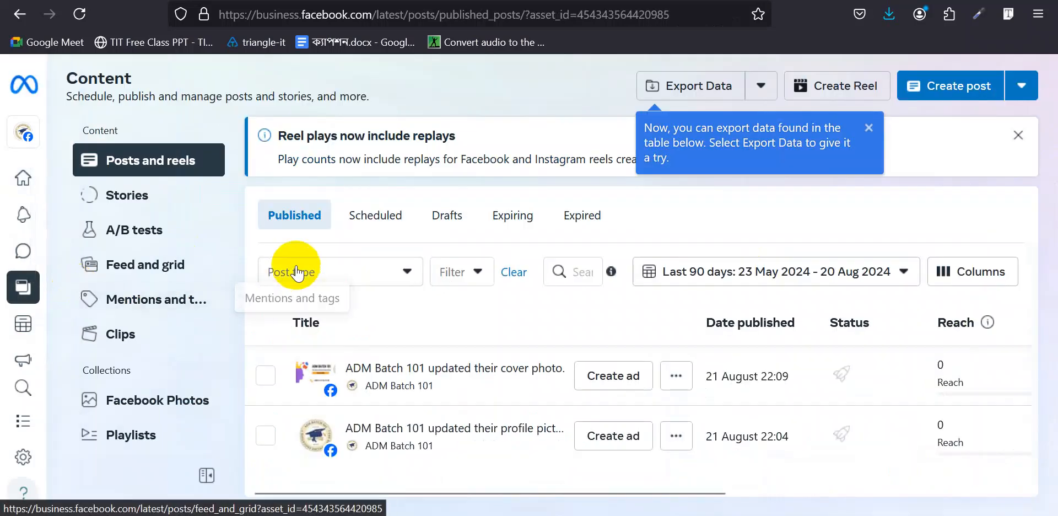
pyautogui.click(962, 89)
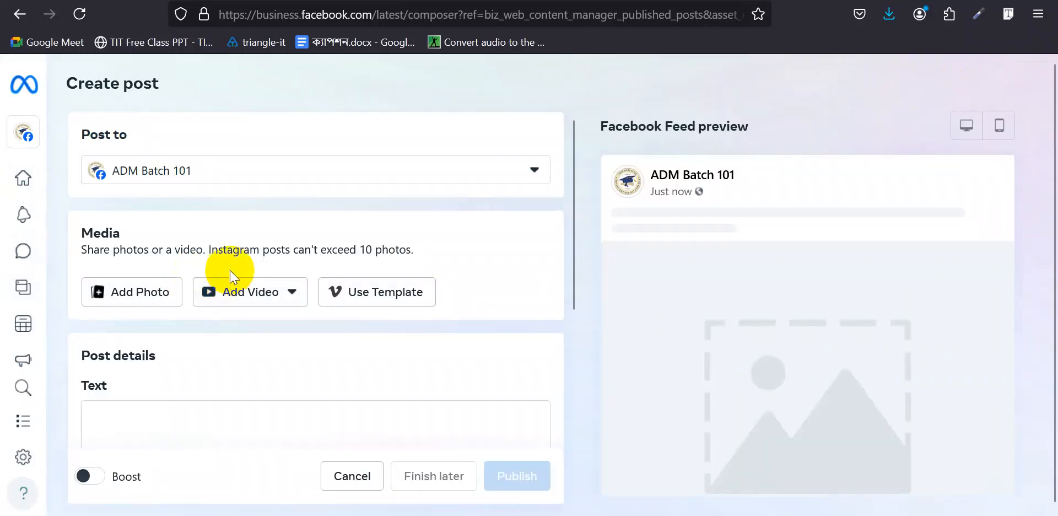
# - Check the post's destinations and attach the ADM Batch 101 image from Downloads
pyautogui.click(534, 171)
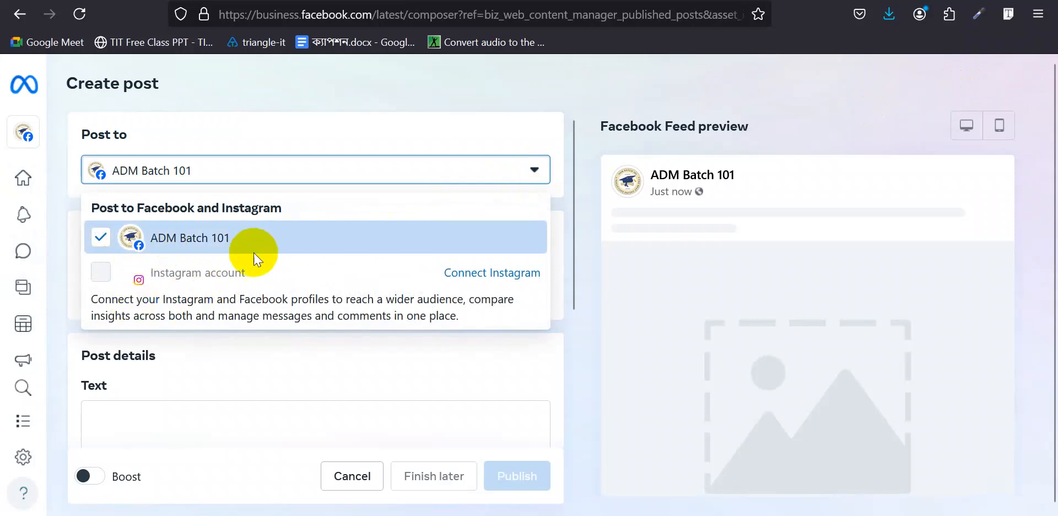
pyautogui.click(328, 131)
pyautogui.scroll(-2, 298, 251)
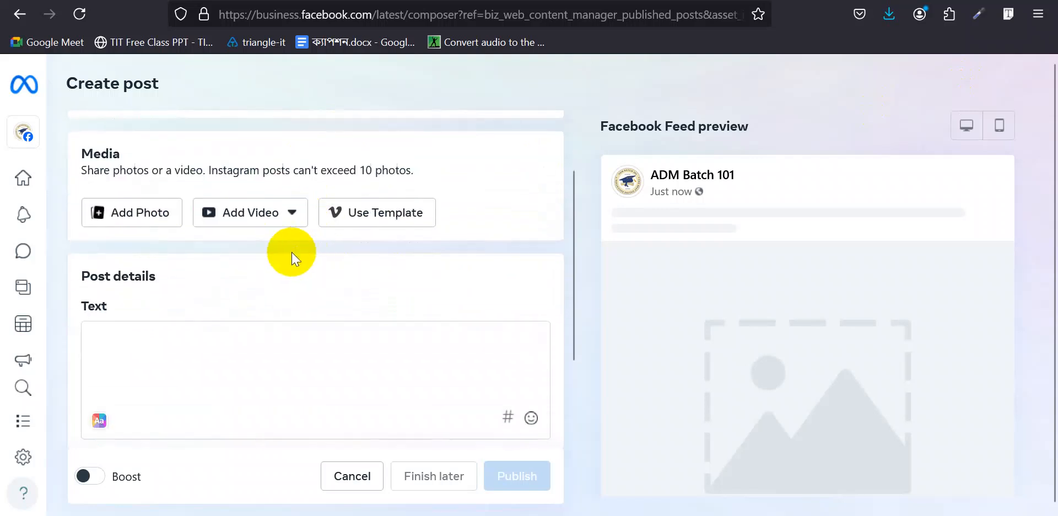
pyautogui.click(153, 217)
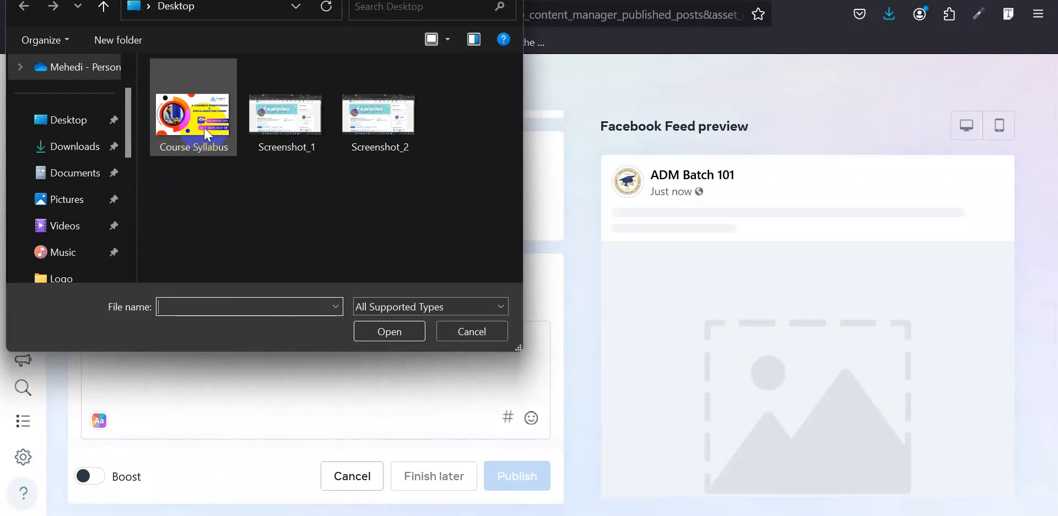
pyautogui.click(57, 146)
pyautogui.doubleClick(198, 157)
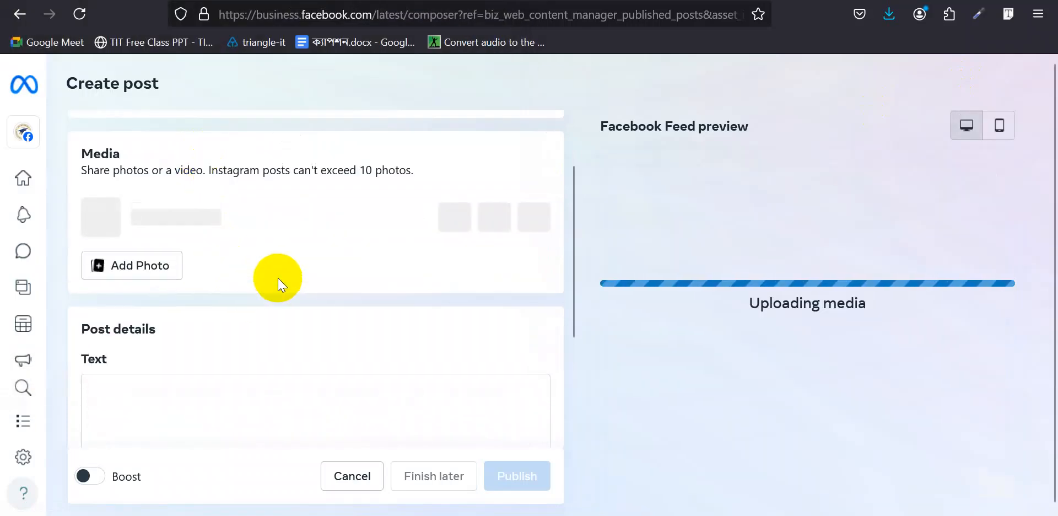
# - Paste the online education text as the post's body
pyautogui.scroll(-3, 277, 278)
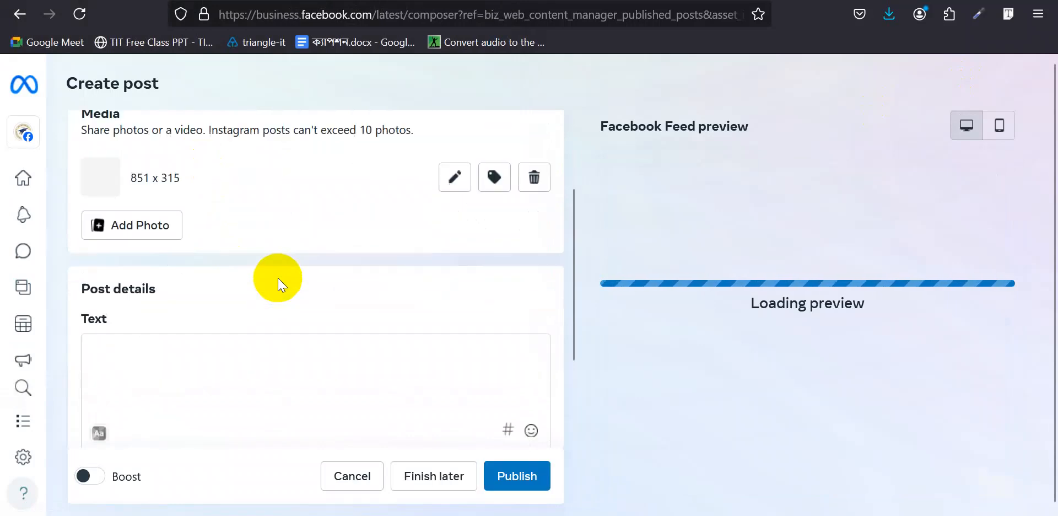
pyautogui.click(182, 253)
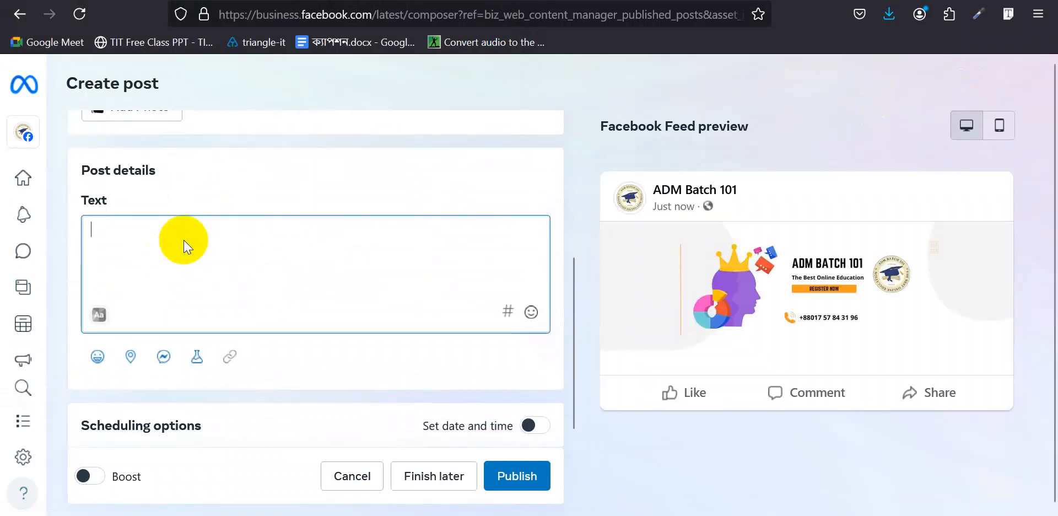
pyautogui.hotkey('ctrl', 'v')
pyautogui.scroll(-2, 376, 246)
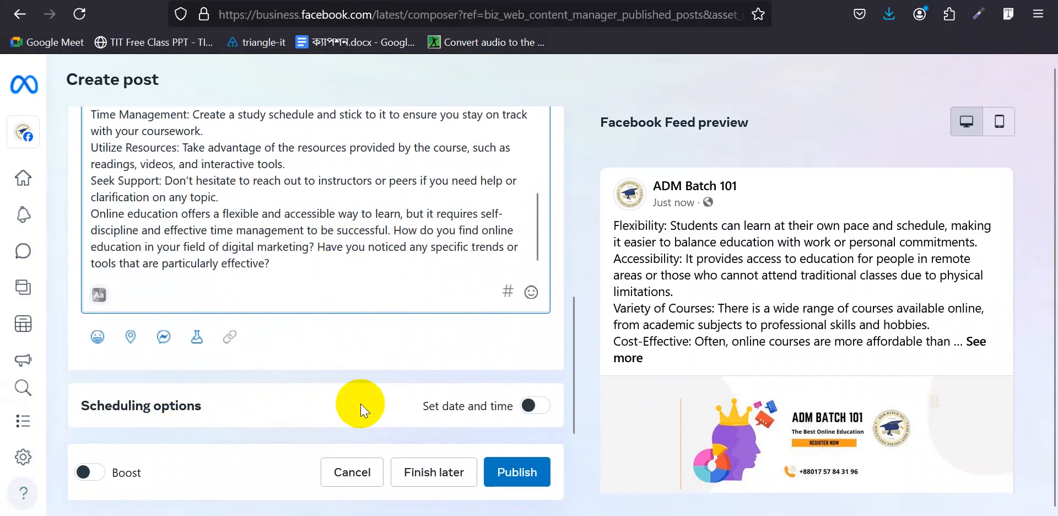
# - Schedule the post for 22 August 2024 at 06:00
pyautogui.click(537, 412)
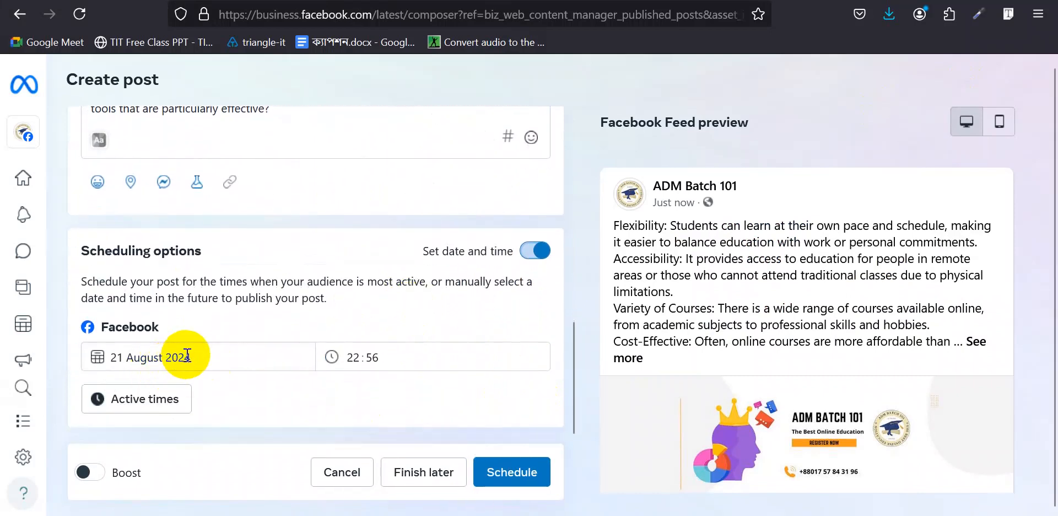
pyautogui.click(176, 357)
pyautogui.click(221, 292)
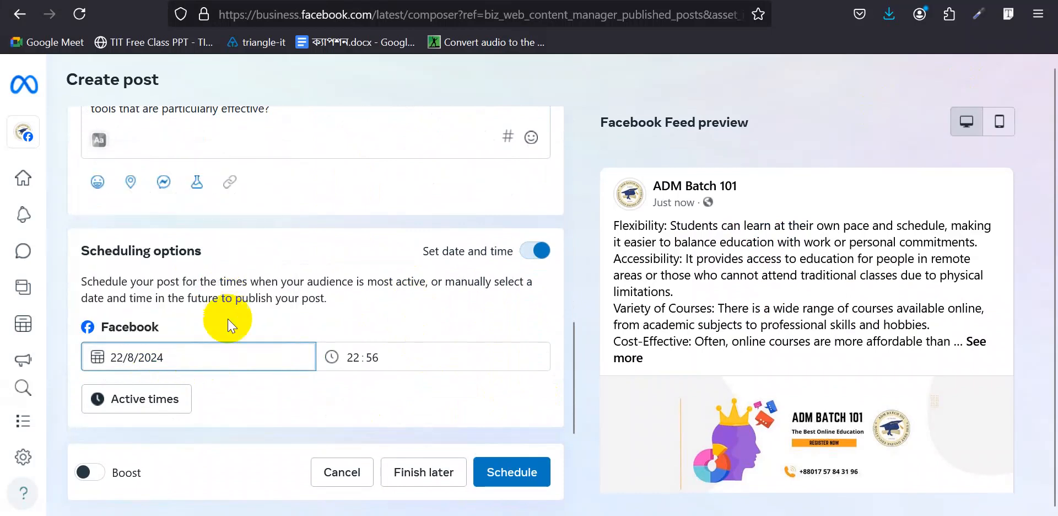
pyautogui.click(359, 351)
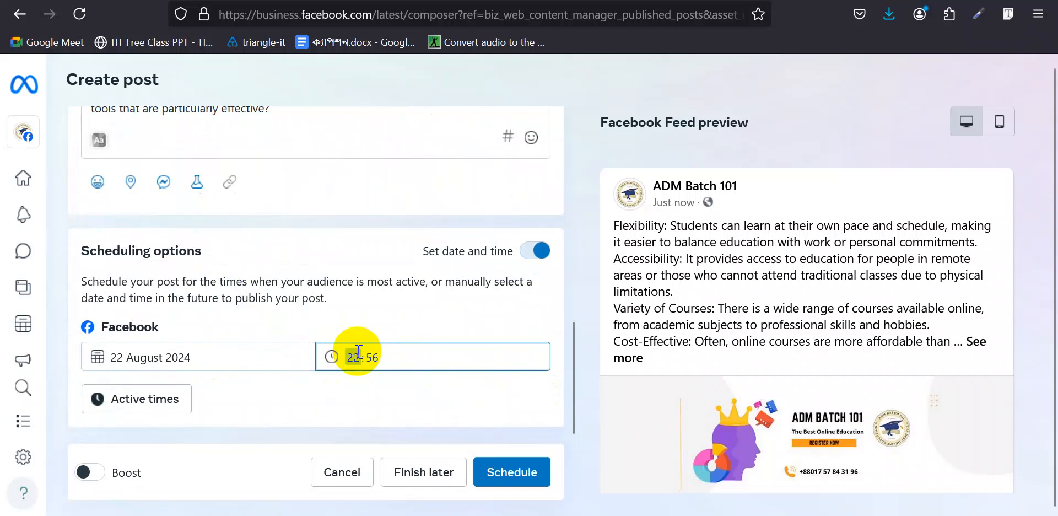
pyautogui.write('06:00')
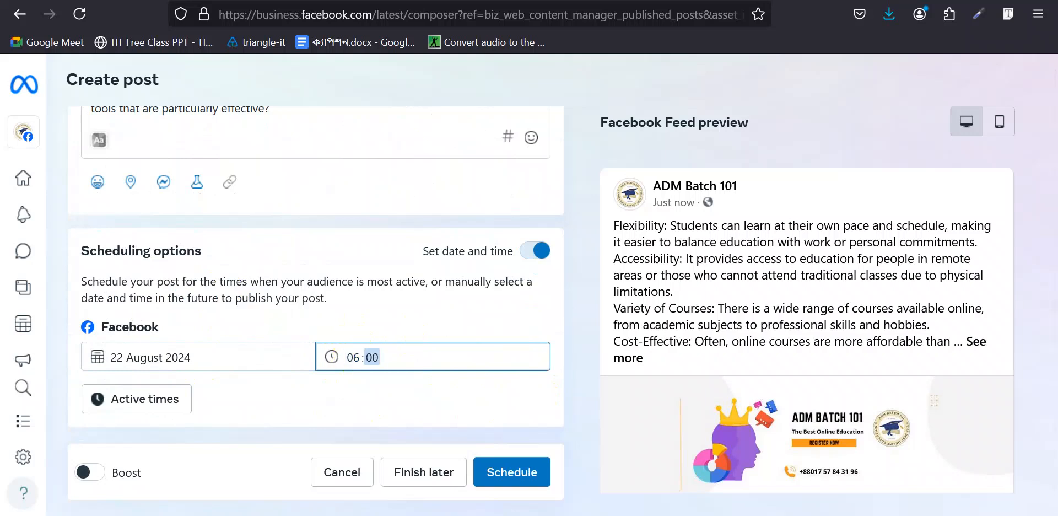
pyautogui.click(315, 307)
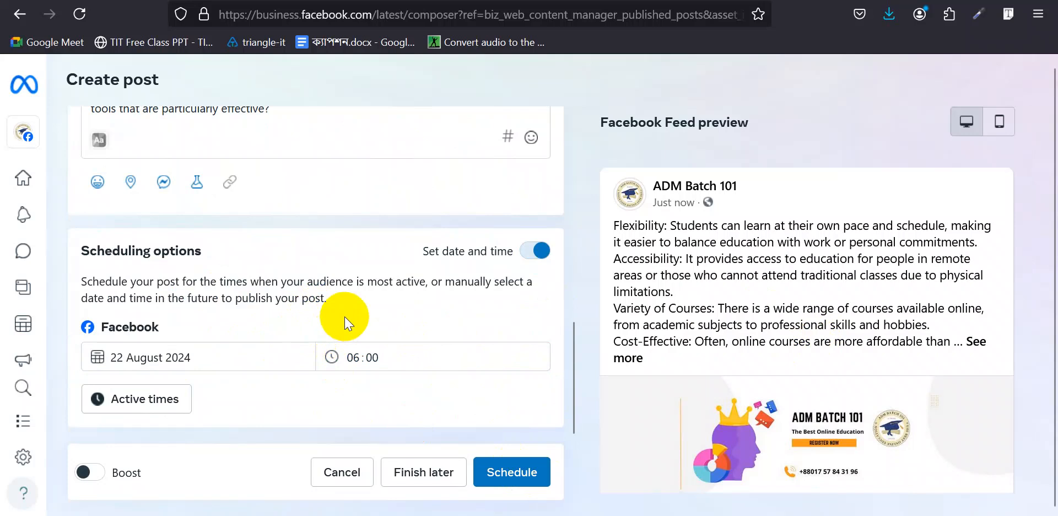
# - Turn off date-and-time scheduling, remove the post's photo, and dismiss the video options
pyautogui.click(537, 250)
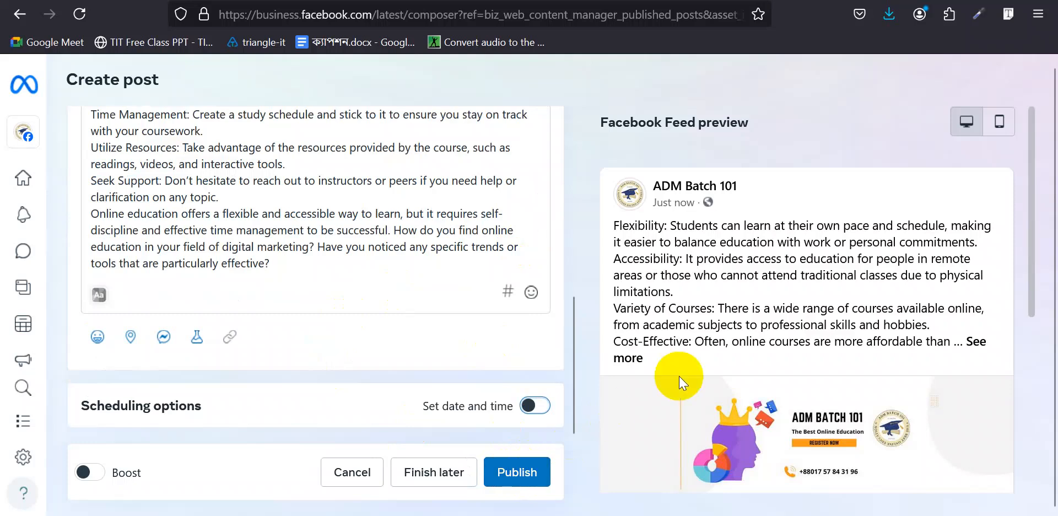
pyautogui.moveTo(23, 323)
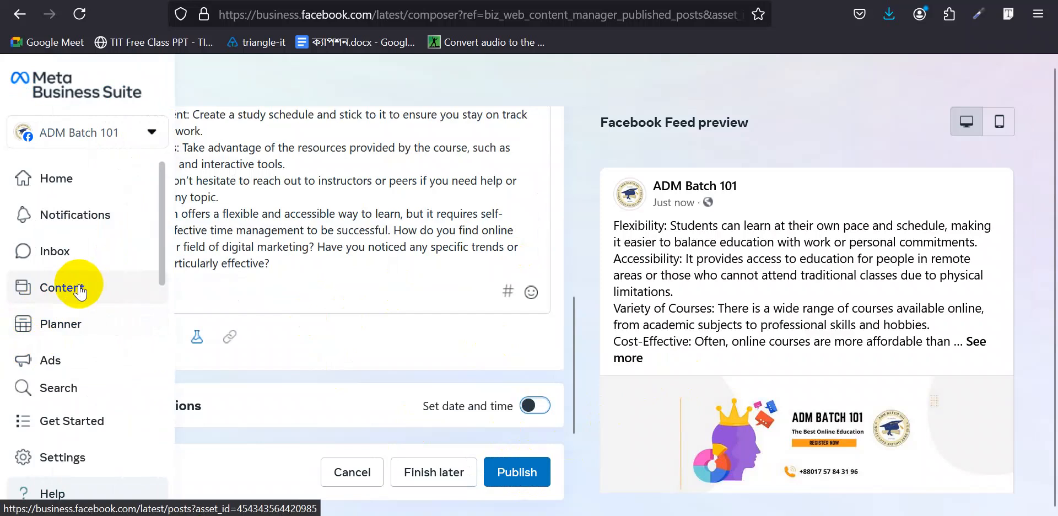
pyautogui.scroll(3, 347, 194)
pyautogui.scroll(5, 529, 217)
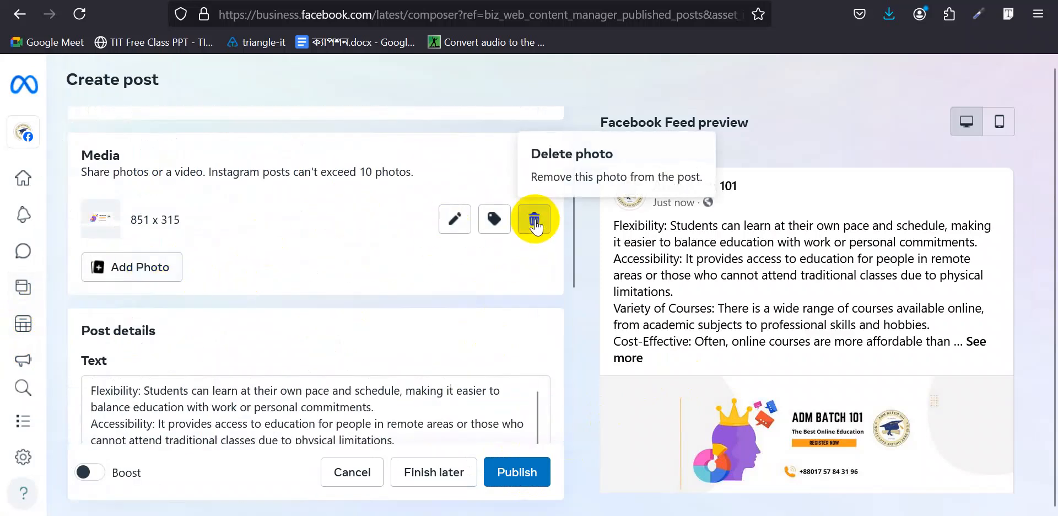
pyautogui.click(534, 220)
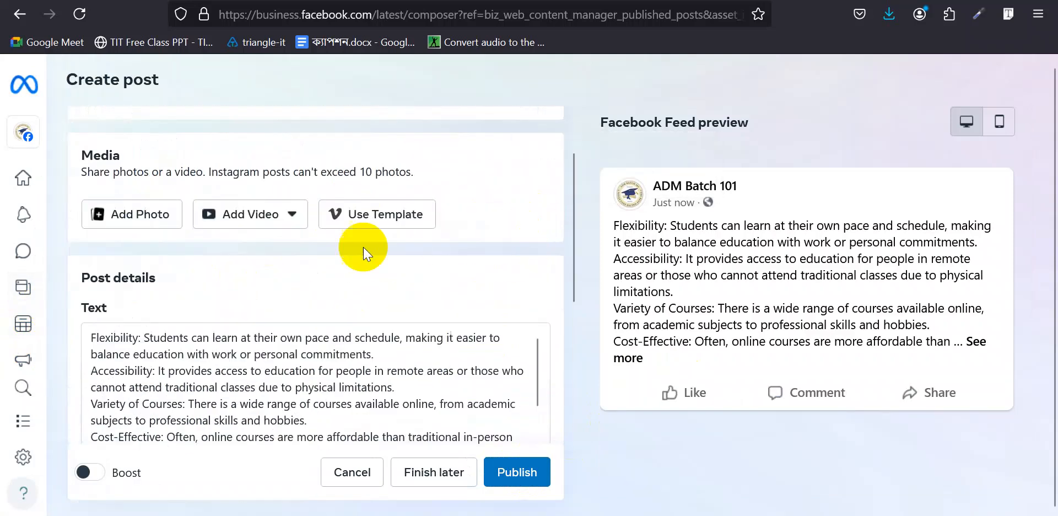
pyautogui.click(242, 220)
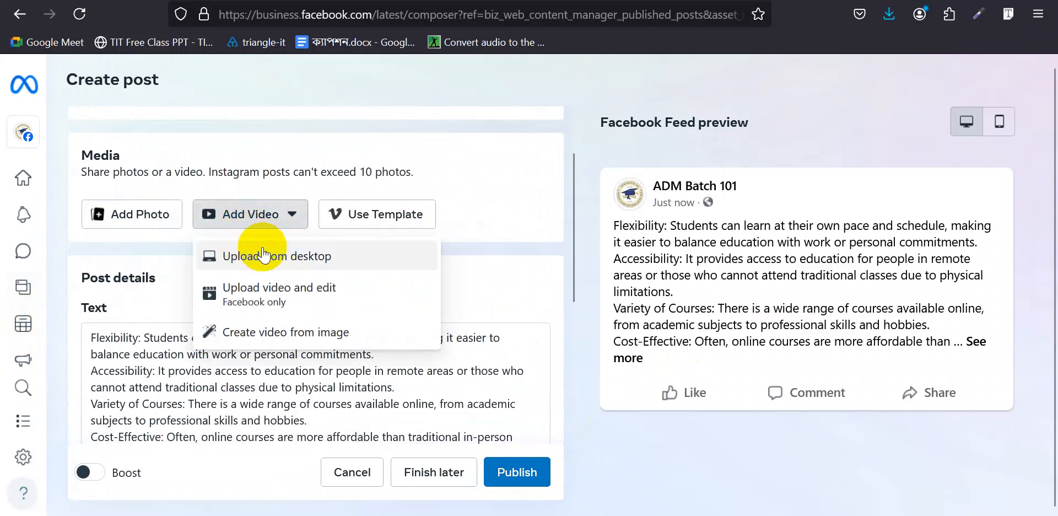
pyautogui.click(515, 148)
# - Go to the Planner and discard the unsaved post draft
pyautogui.moveTo(20, 285)
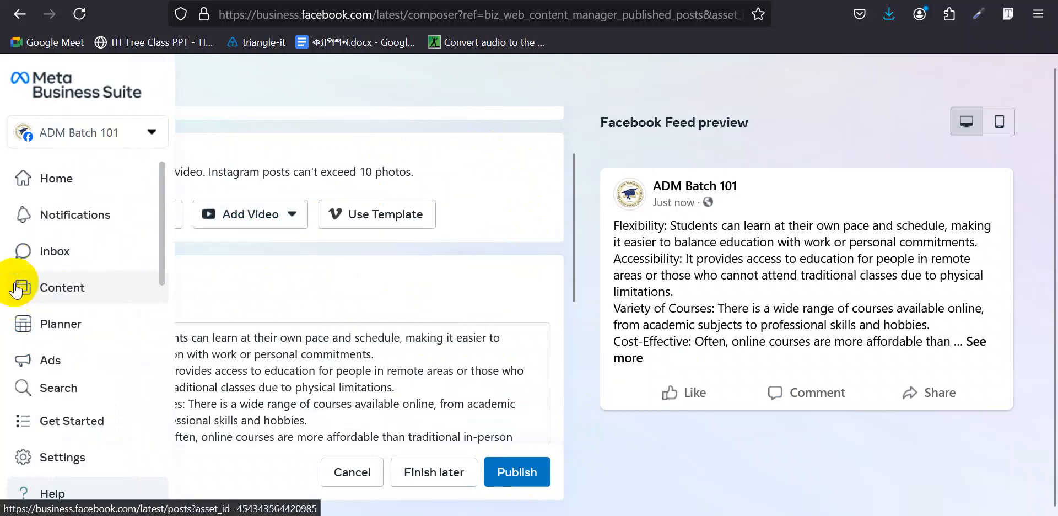
pyautogui.click(78, 326)
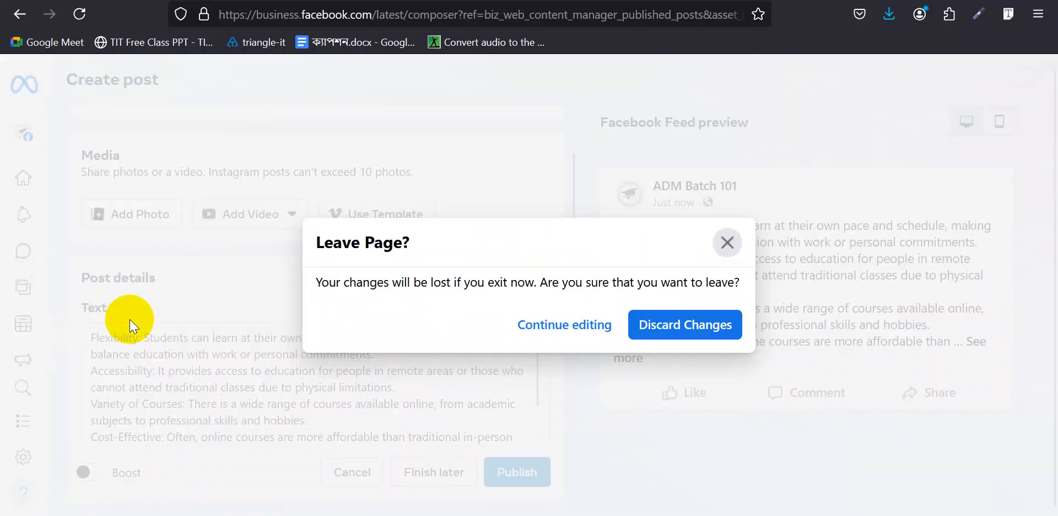
pyautogui.click(667, 327)
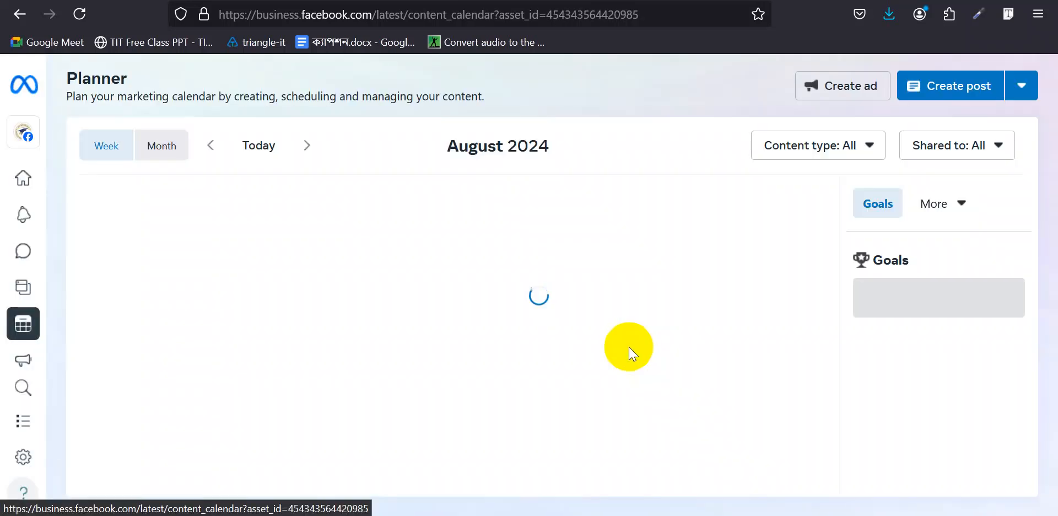
# - Dismiss the planner goals intro, then start and cancel a post for Friday 23 August
pyautogui.click(793, 368)
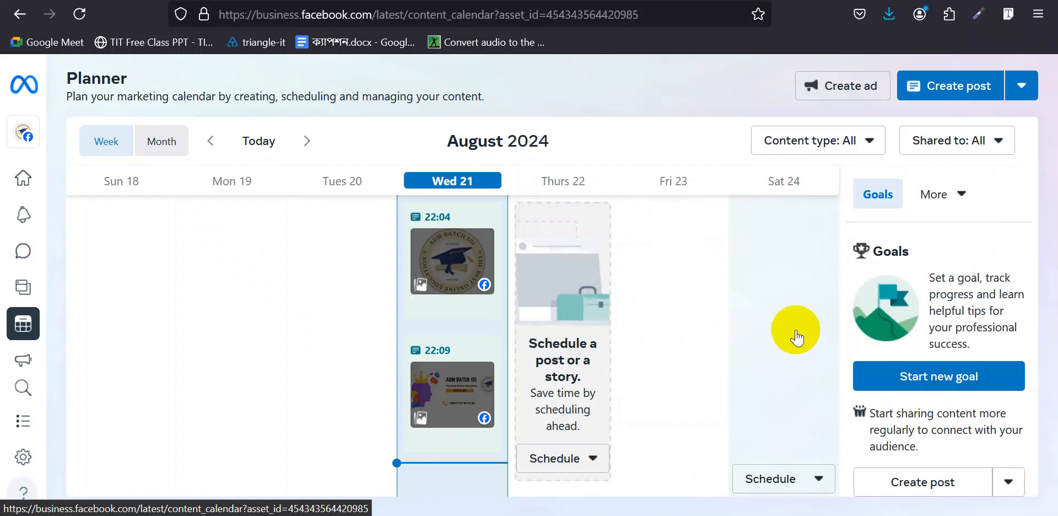
pyautogui.moveTo(24, 286)
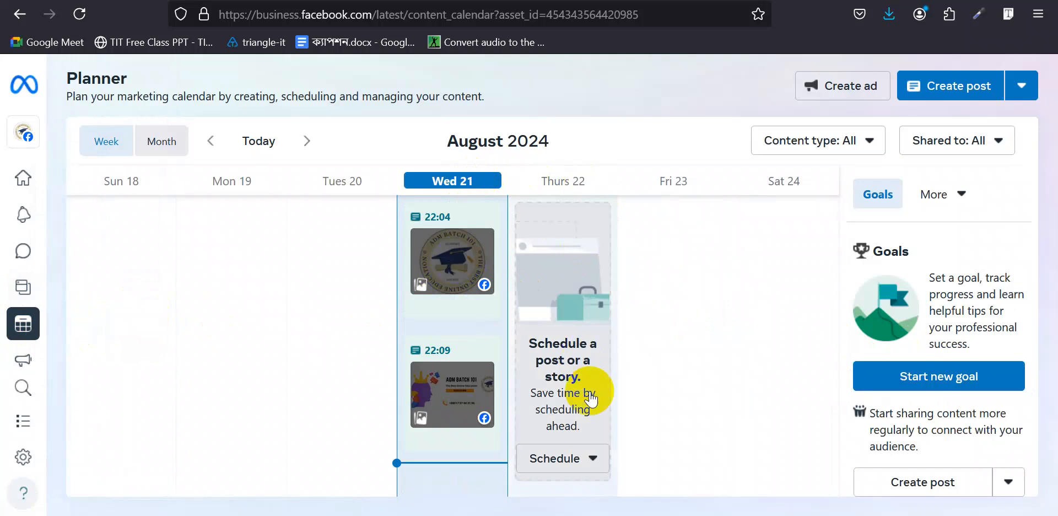
pyautogui.click(594, 459)
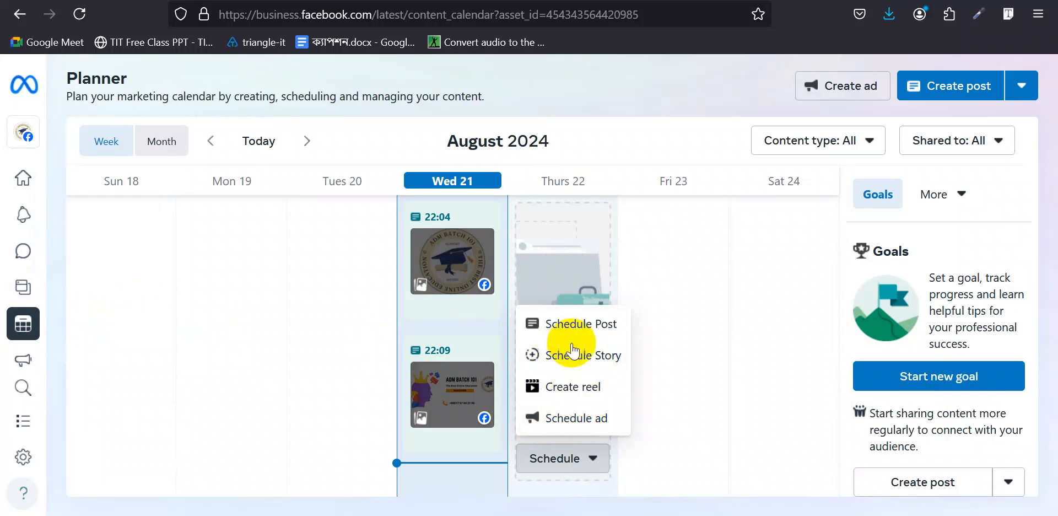
pyautogui.click(668, 226)
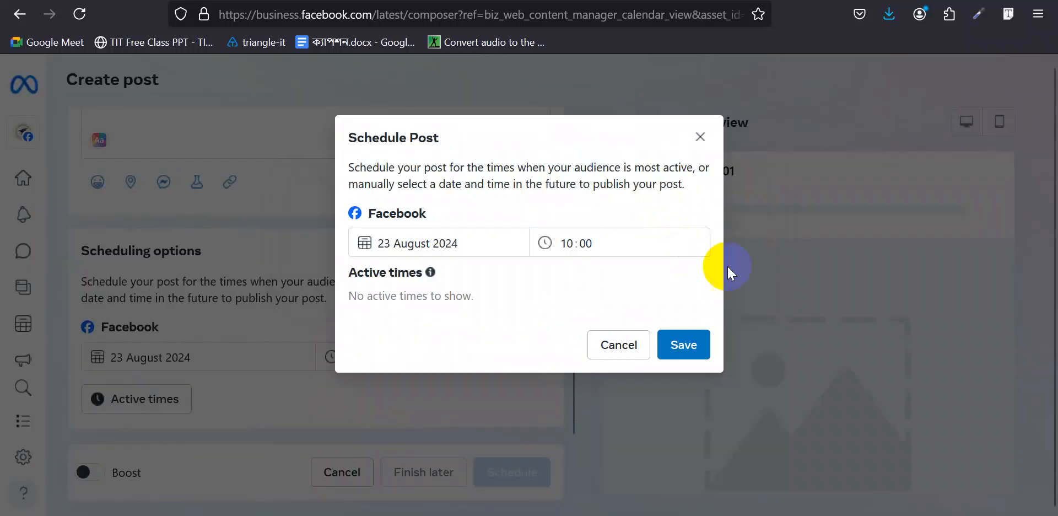
pyautogui.click(700, 142)
# - Return to the Planner week view with the two Wed 21 posts at 22:04 and 22:09
pyautogui.scroll(10, 314, 275)
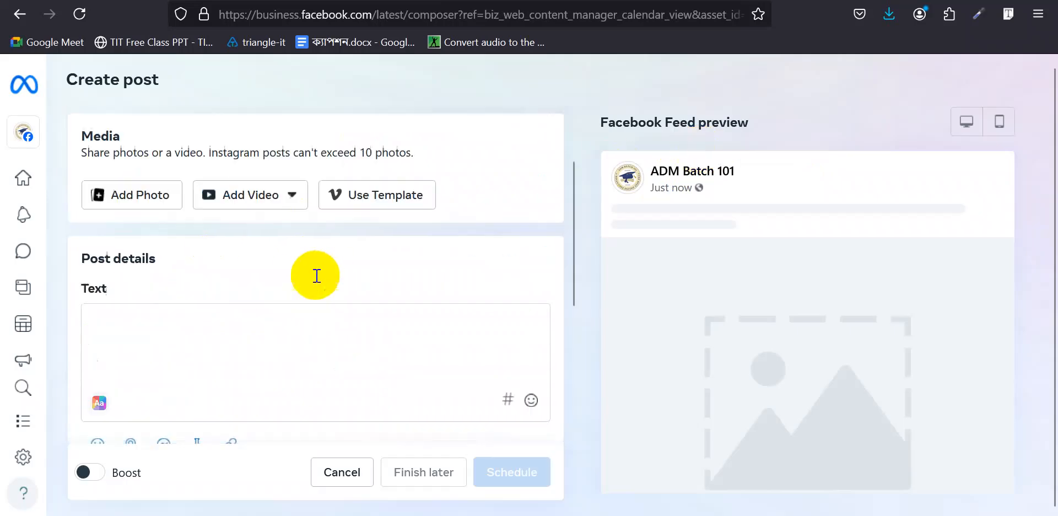
pyautogui.moveTo(22, 219)
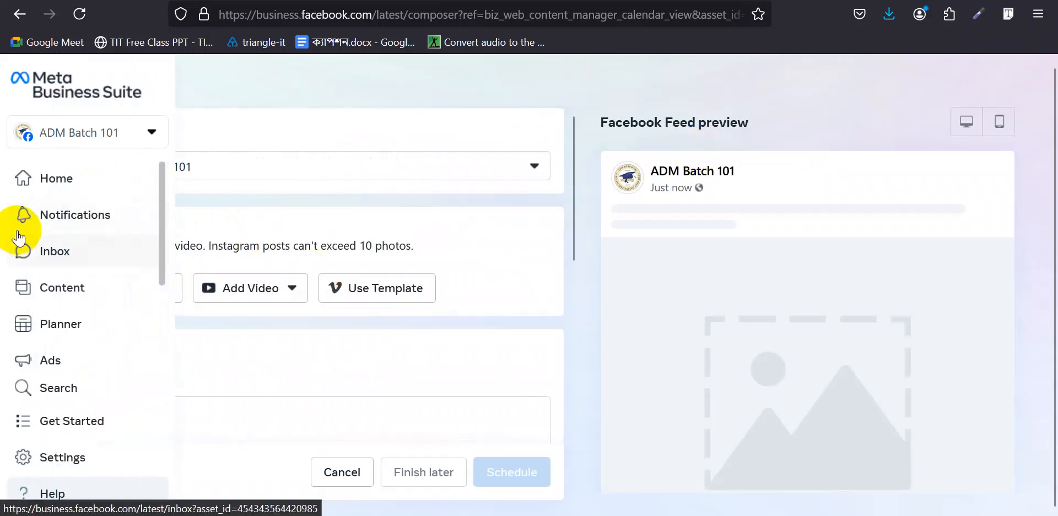
pyautogui.click(58, 323)
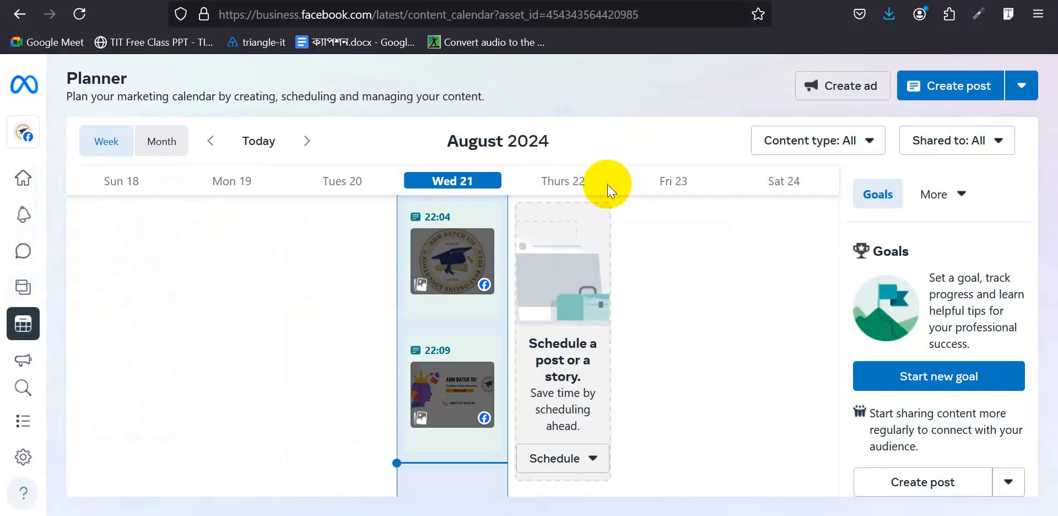
pyautogui.moveTo(18, 207)
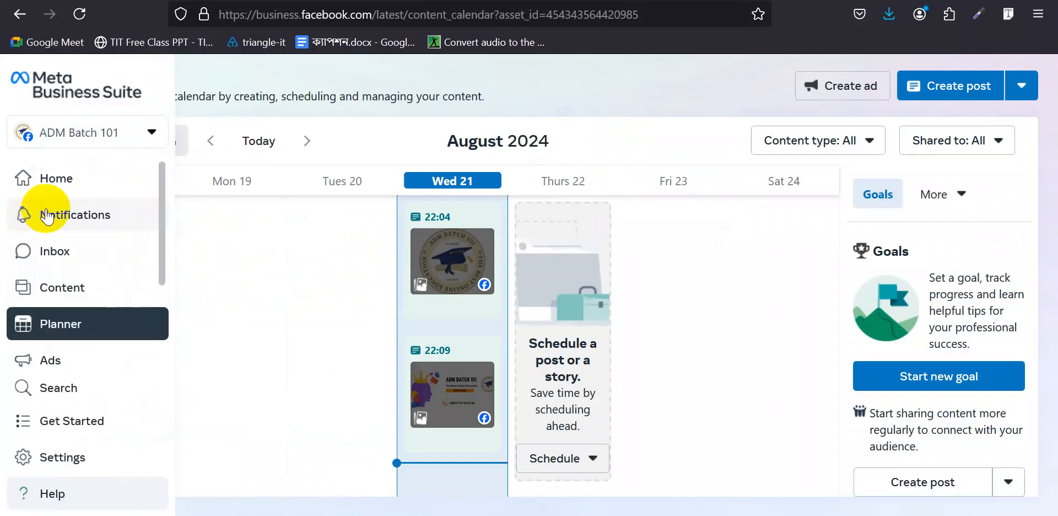
pyautogui.click(566, 1)
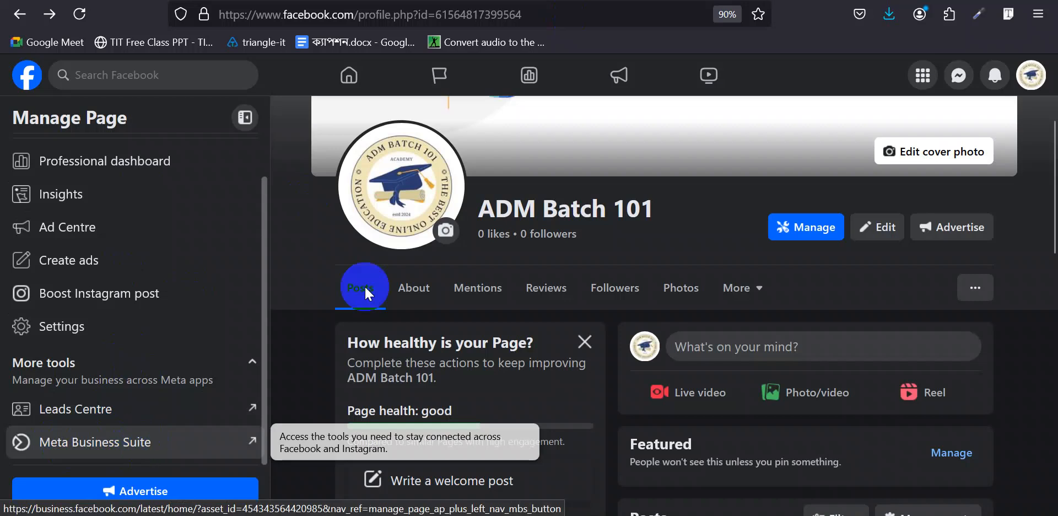
pyautogui.click(231, 1)
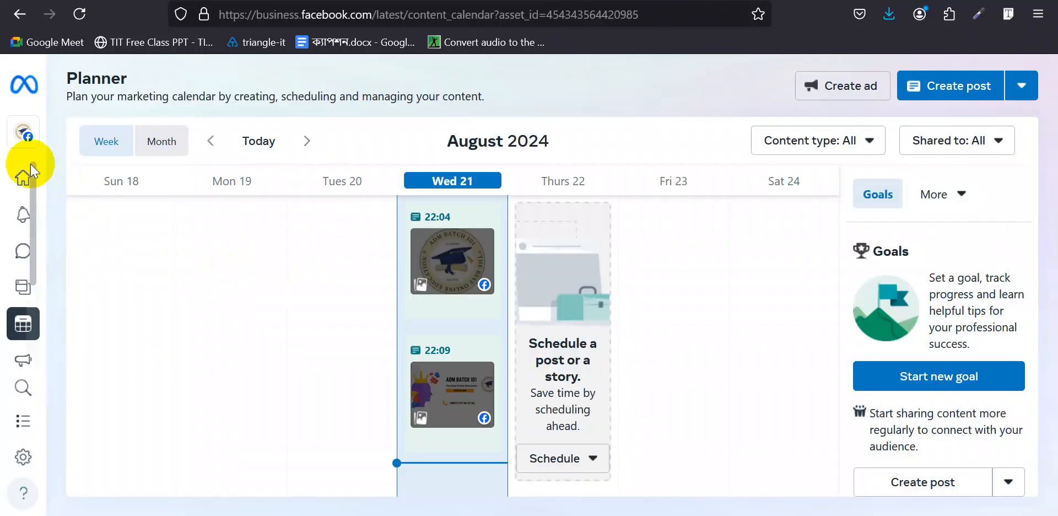
pyautogui.moveTo(30, 156)
pyautogui.click(84, 179)
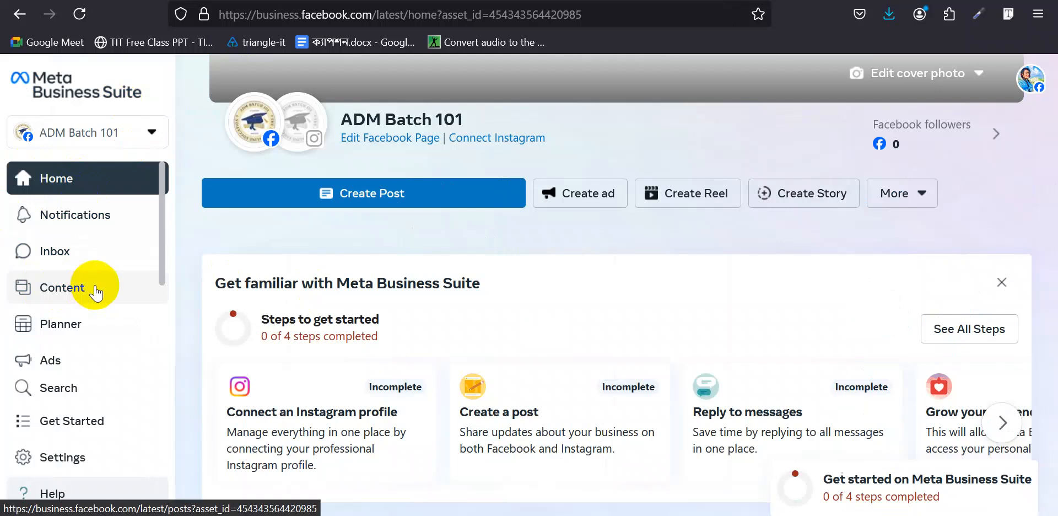
pyautogui.click(83, 326)
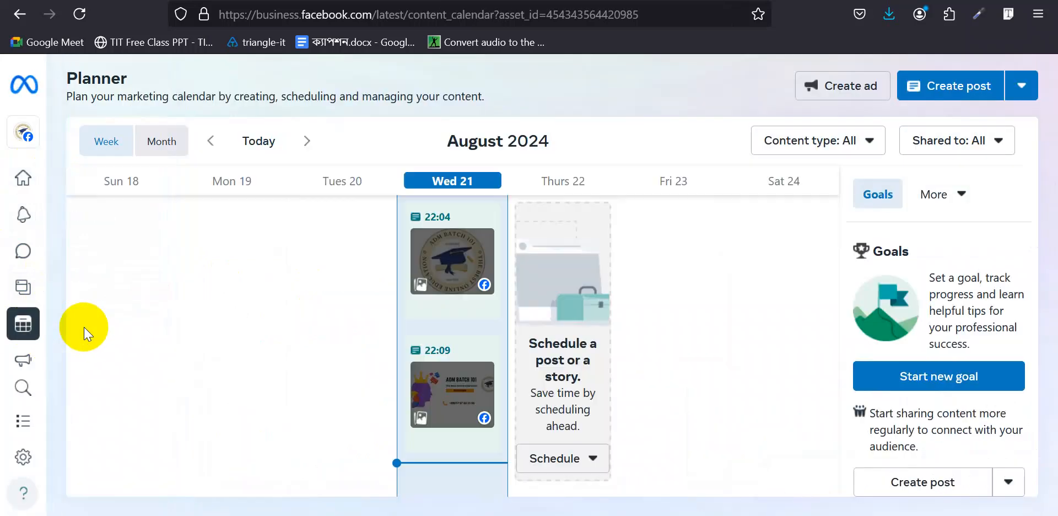
pyautogui.moveTo(21, 318)
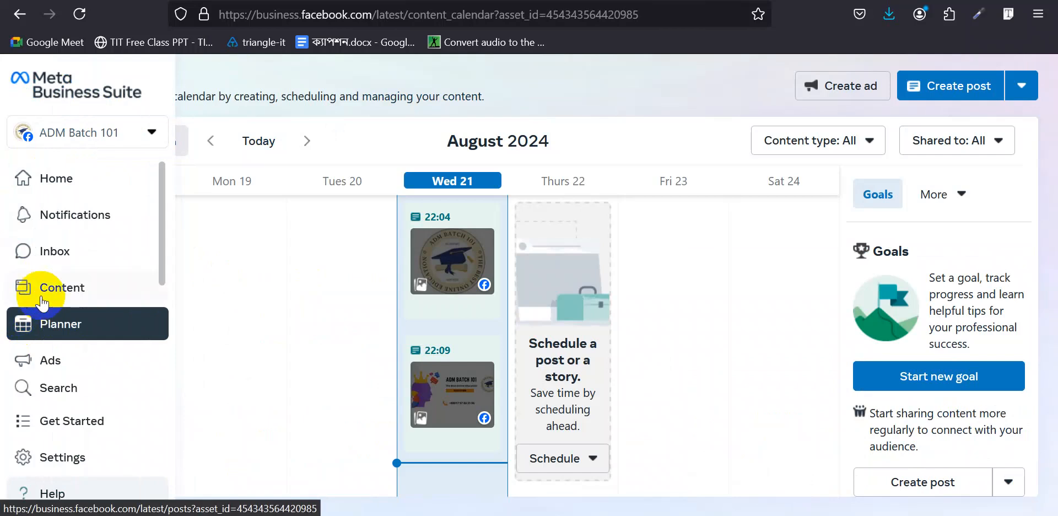
pyautogui.click(50, 252)
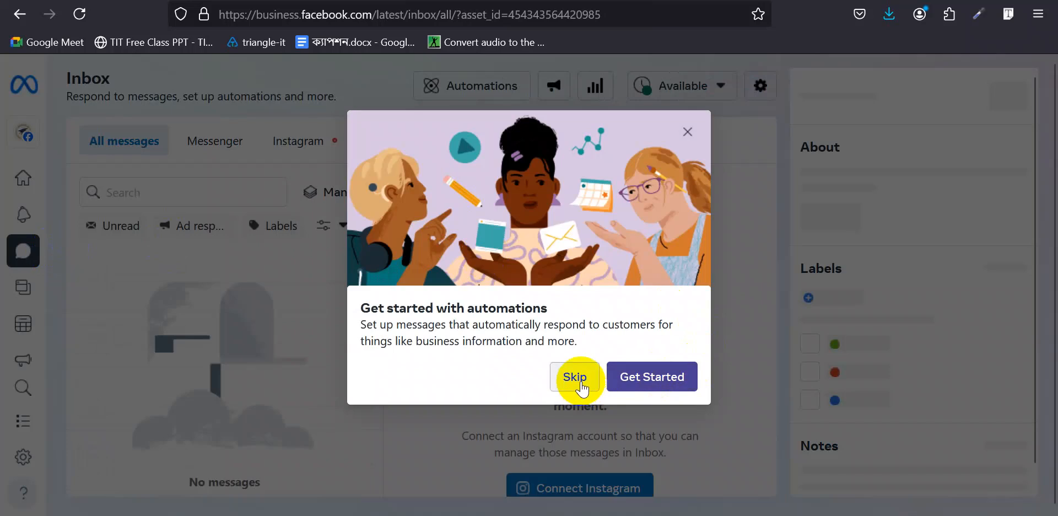
pyautogui.click(577, 378)
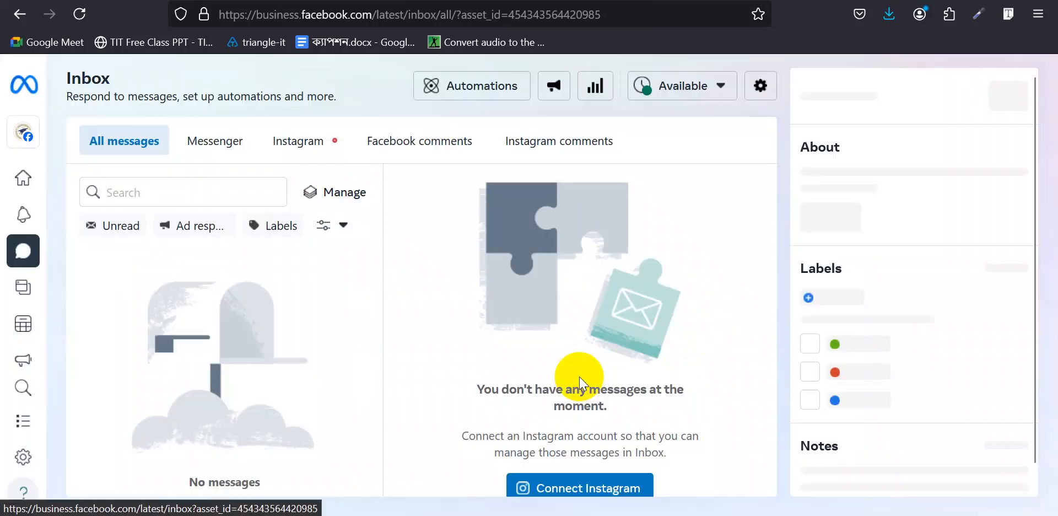
pyautogui.click(303, 146)
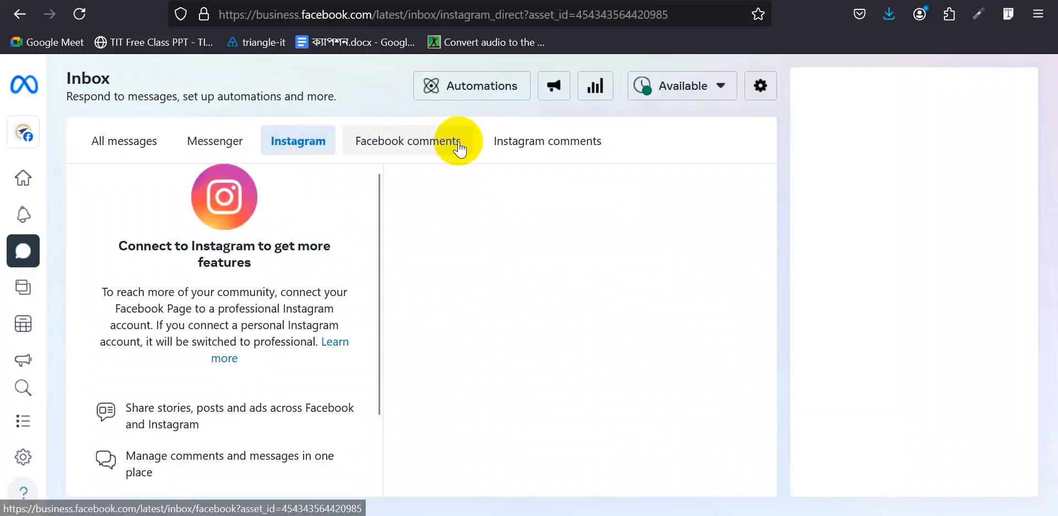
pyautogui.click(543, 142)
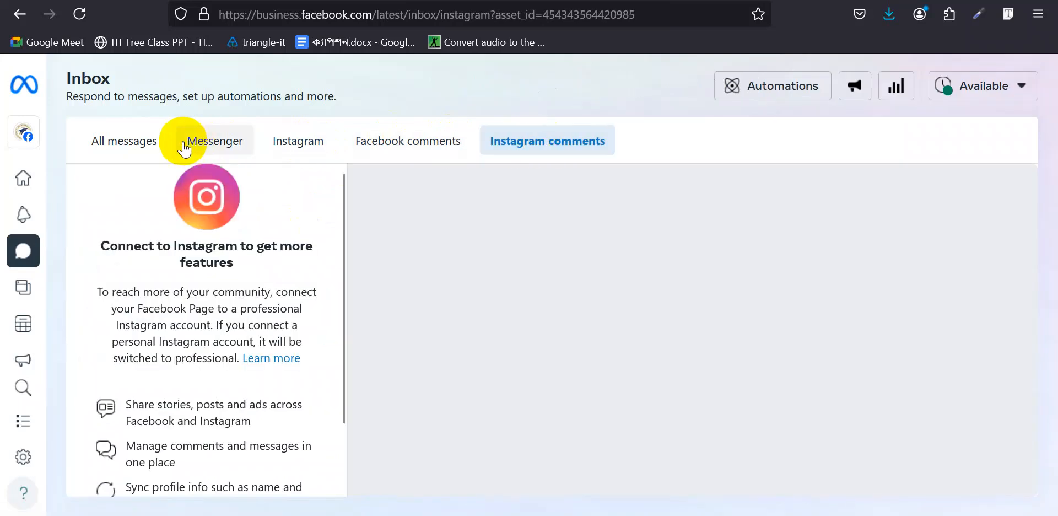
pyautogui.click(108, 143)
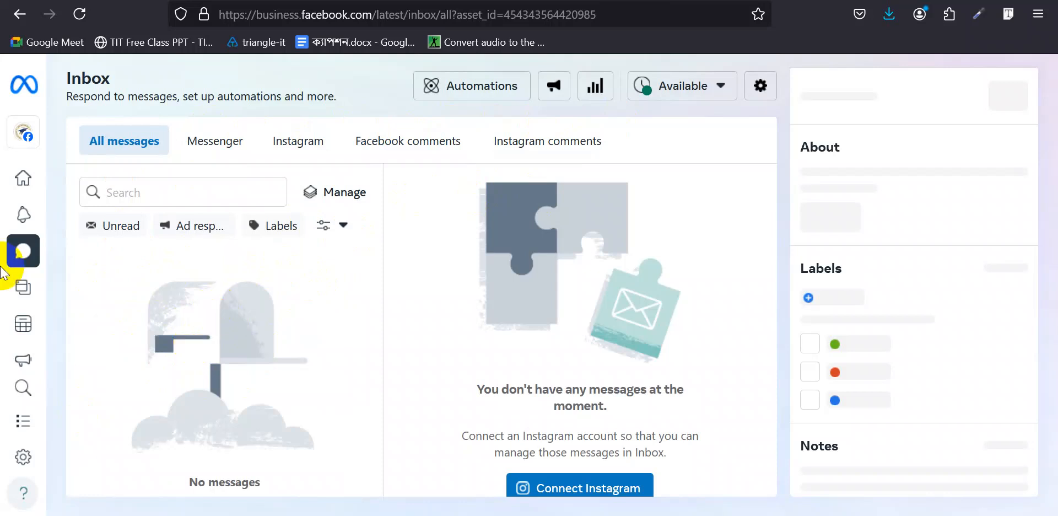
pyautogui.click(130, 232)
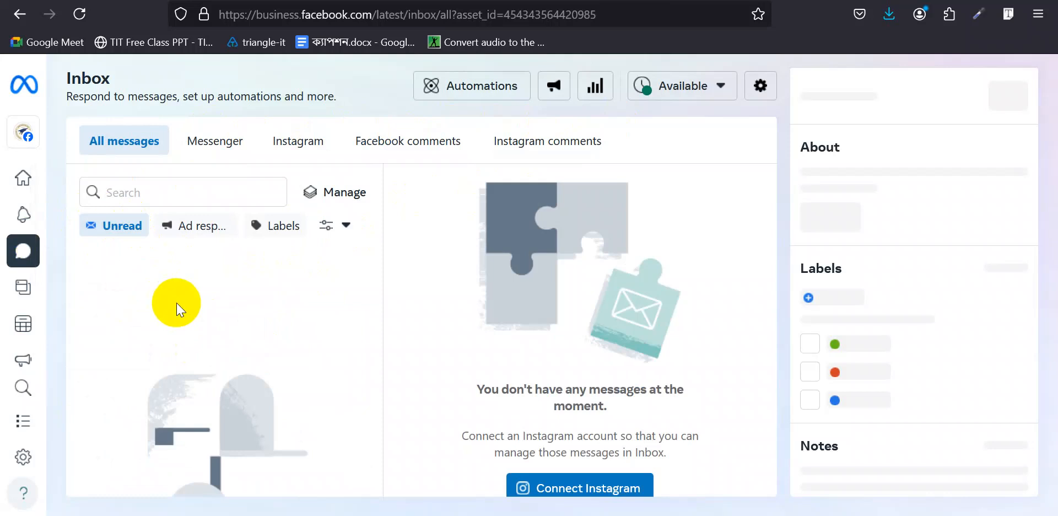
pyautogui.click(134, 229)
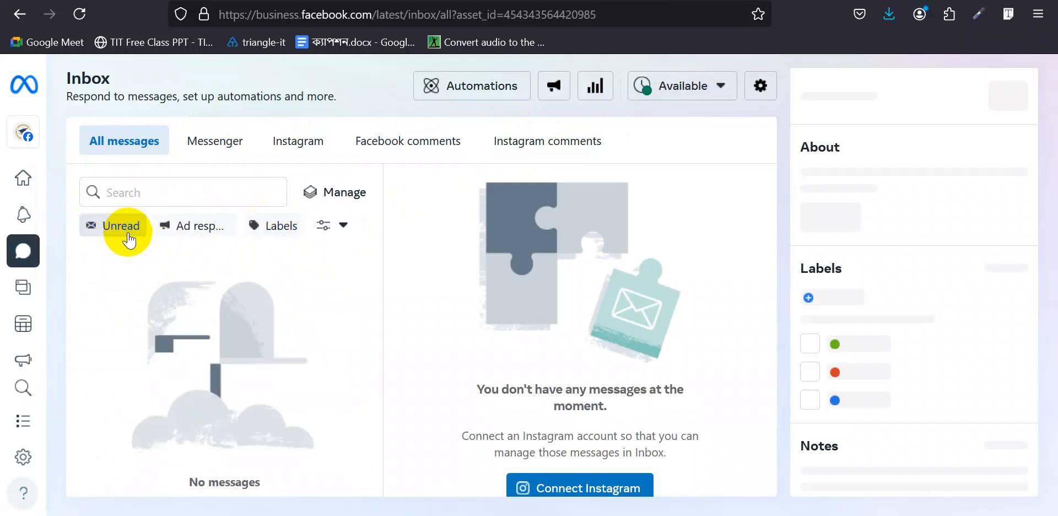
pyautogui.click(288, 232)
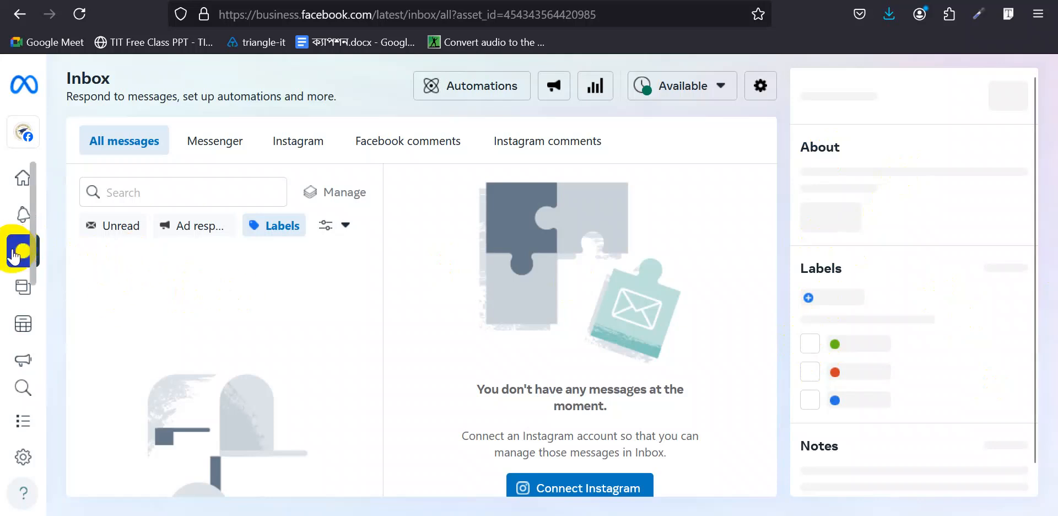
pyautogui.moveTo(30, 266)
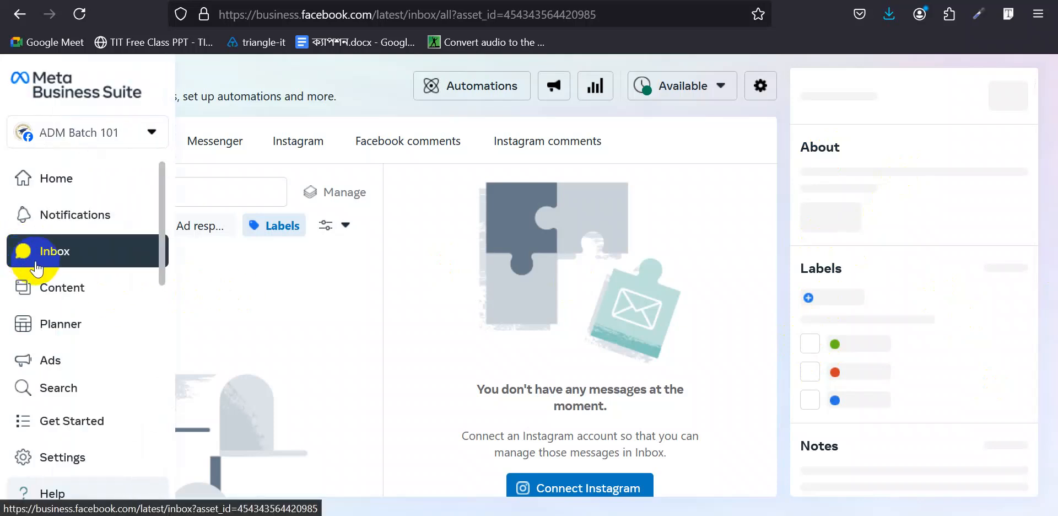
pyautogui.click(158, 0)
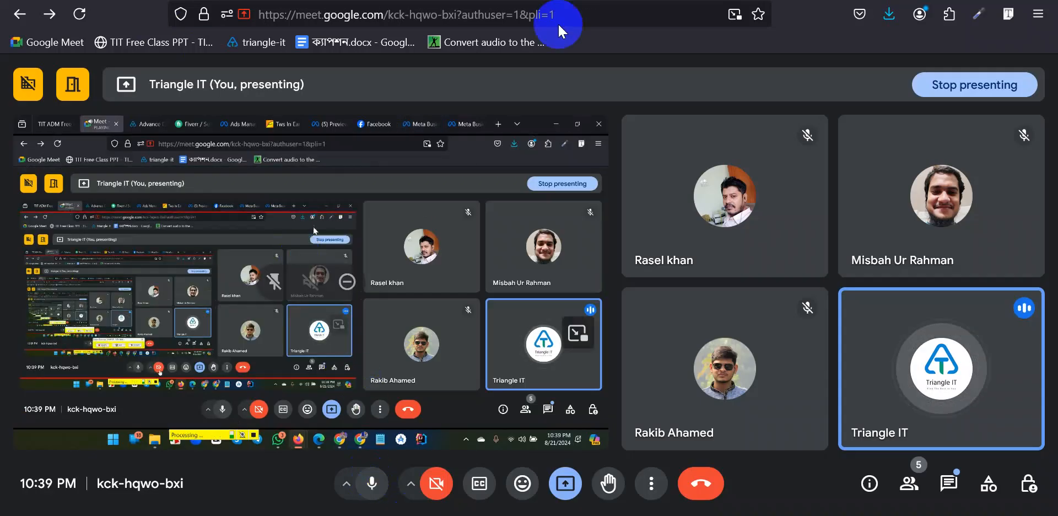
pyautogui.click(752, 0)
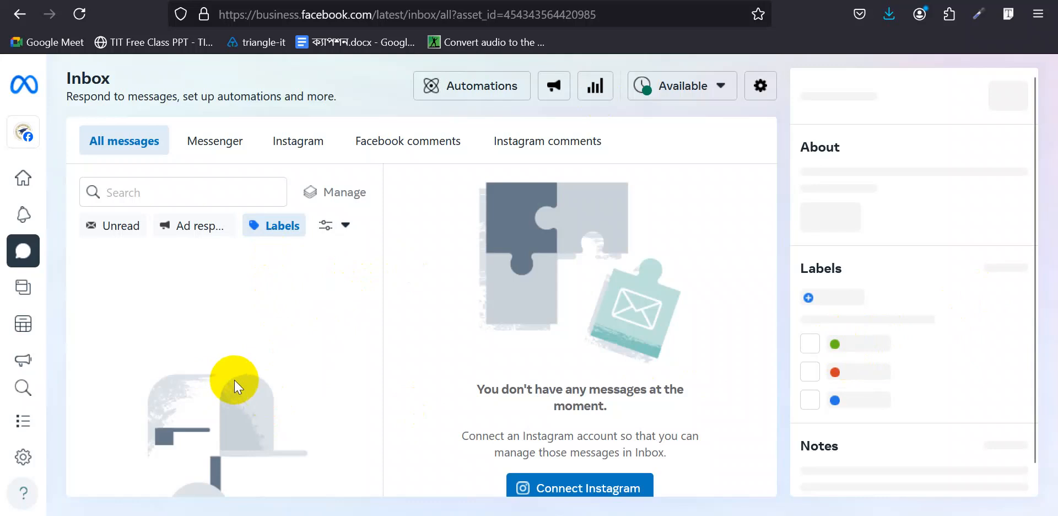
# - Visit the Ads summary, open and close Search, then open the Insights overview for 24 Jul–20 Aug 2024
pyautogui.moveTo(22, 297)
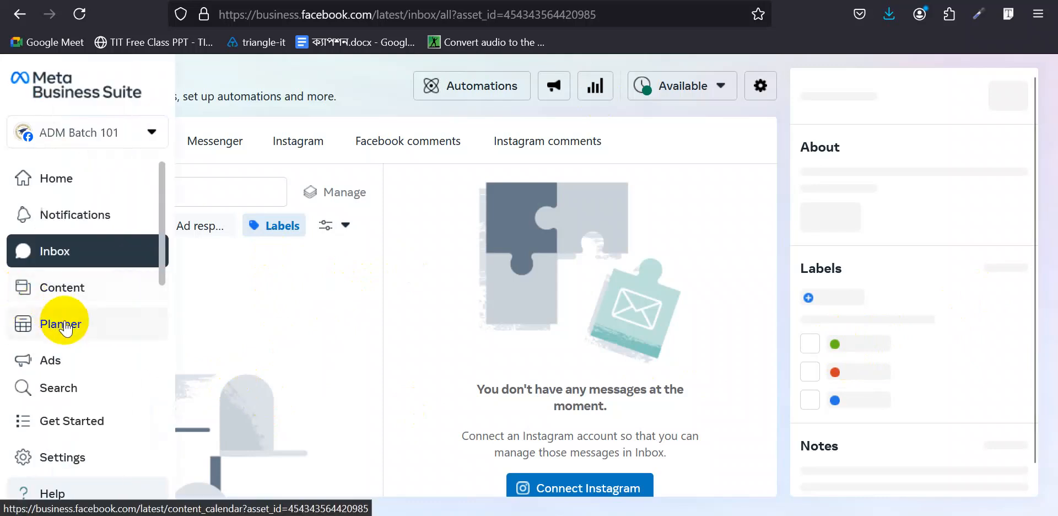
pyautogui.click(57, 364)
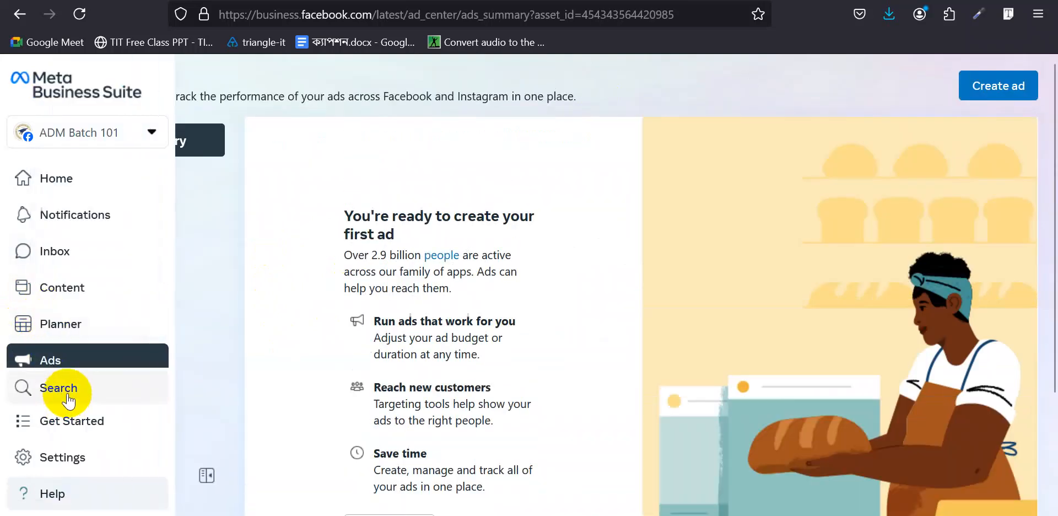
pyautogui.click(67, 392)
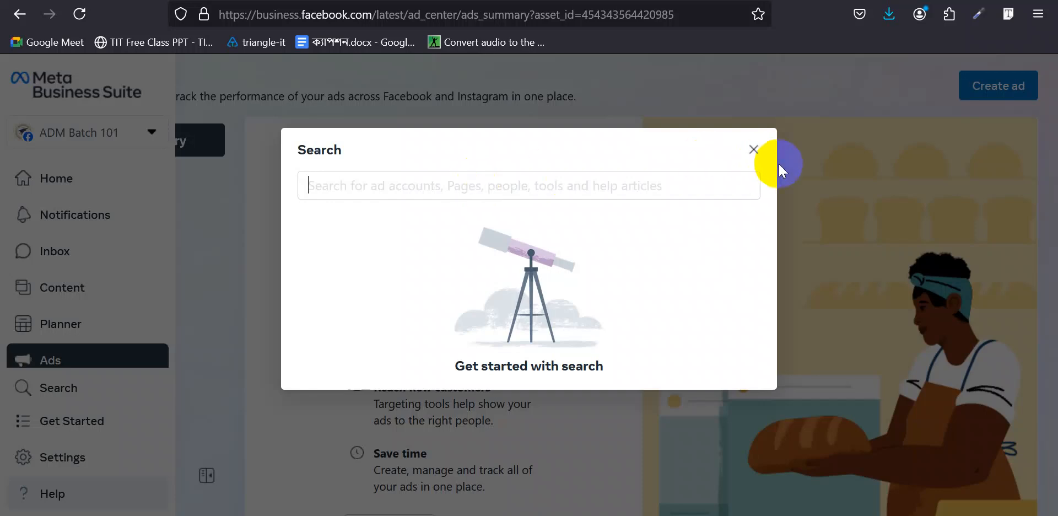
pyautogui.click(753, 149)
pyautogui.scroll(-3, 108, 259)
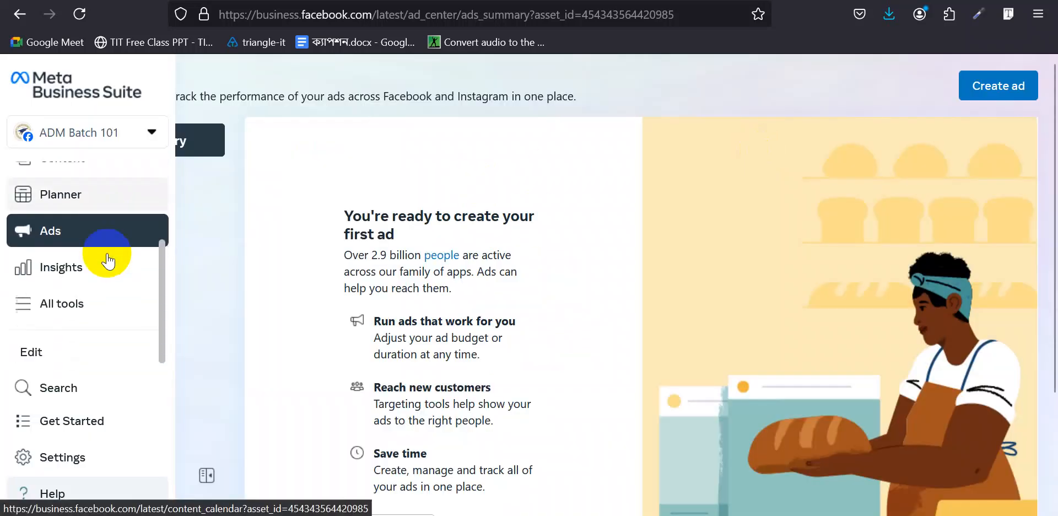
pyautogui.click(102, 257)
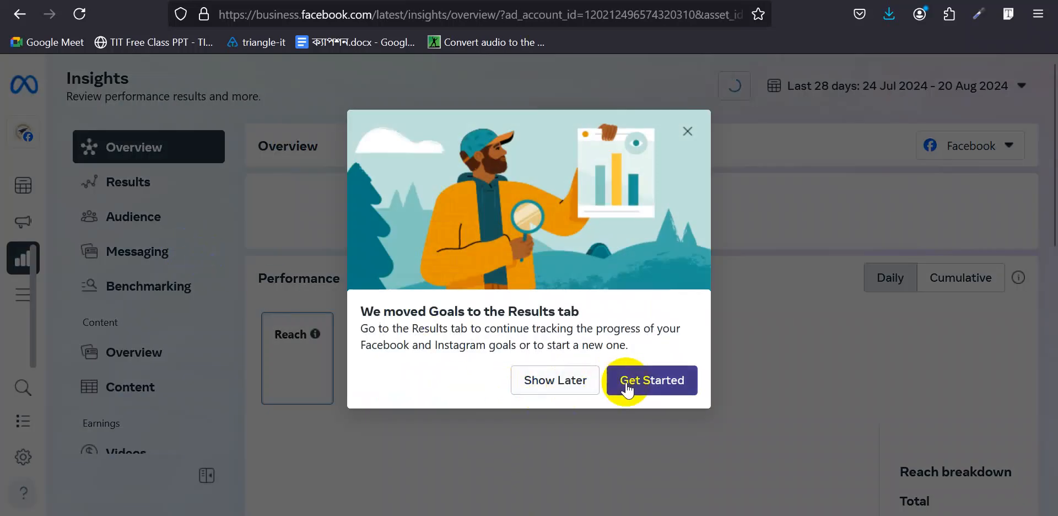
# - Dismiss the Goals notice and last-week review, then view the Results and Audience insights
pyautogui.click(686, 133)
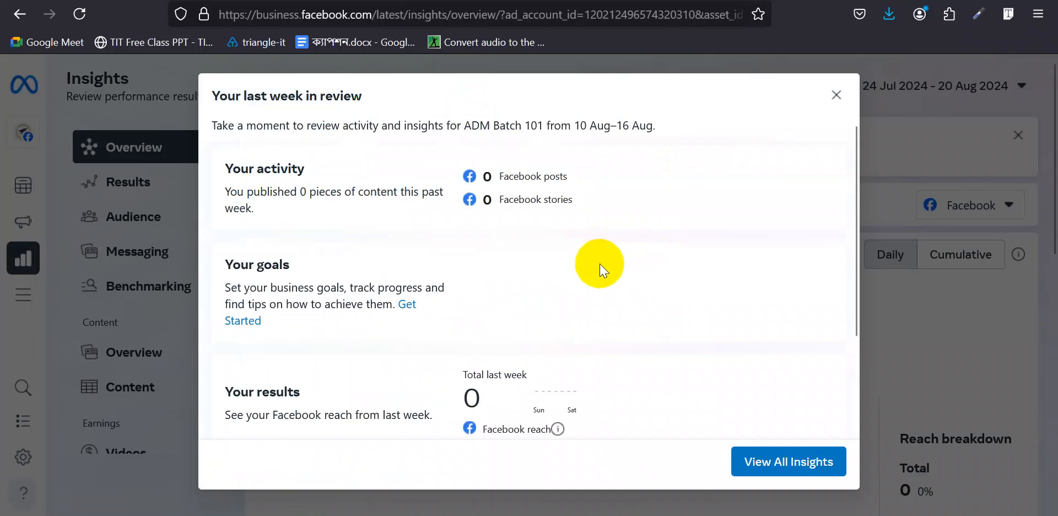
pyautogui.scroll(-2, 604, 262)
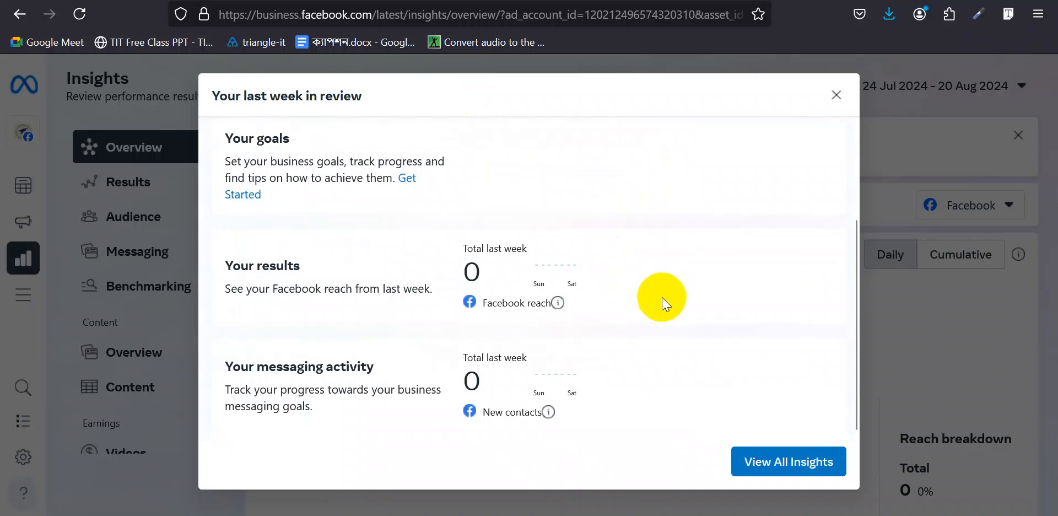
pyautogui.click(835, 95)
pyautogui.scroll(-3, 589, 237)
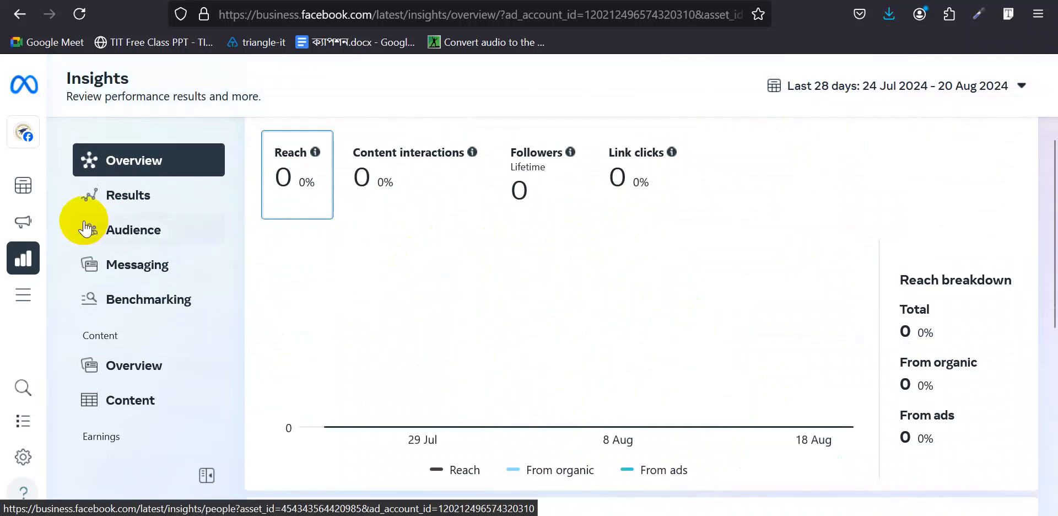
pyautogui.click(125, 208)
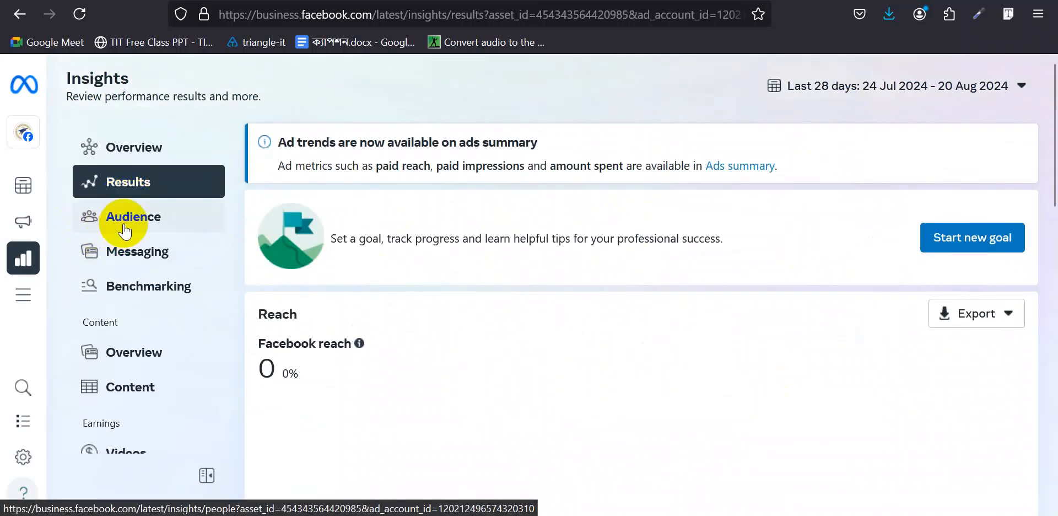
pyautogui.click(126, 229)
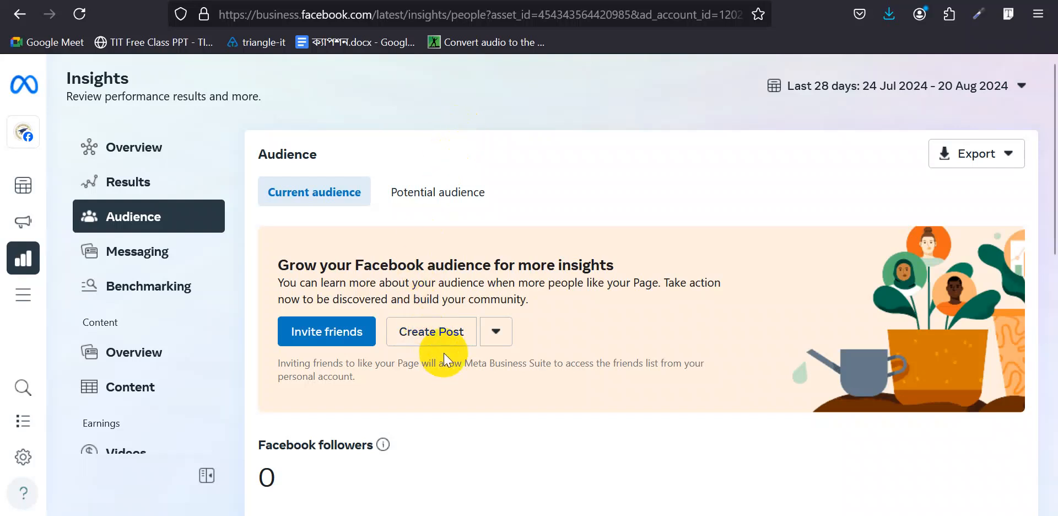
# - Review Current audience: 0 Facebook followers, with age, gender, cities and countries locked until 100 followers
pyautogui.scroll(-1, 445, 355)
pyautogui.scroll(-4, 444, 355)
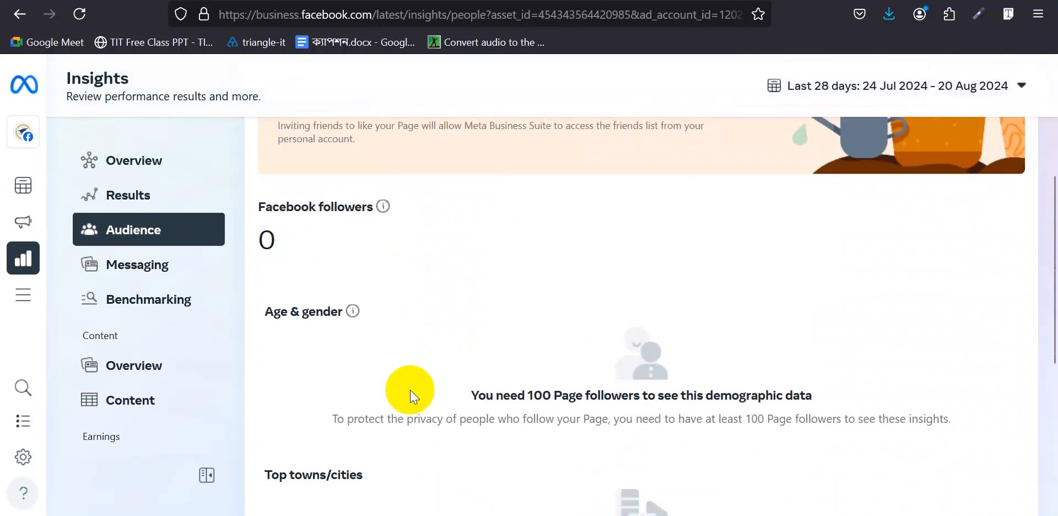
pyautogui.scroll(-2, 410, 389)
pyautogui.scroll(-1, 419, 334)
pyautogui.moveTo(275, 163); pyautogui.dragTo(320, 160)
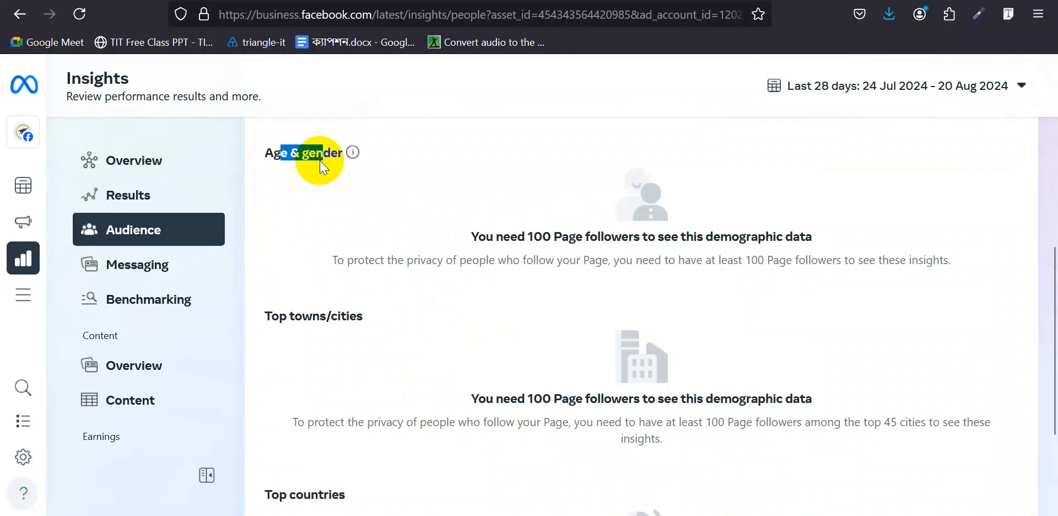
pyautogui.click(417, 170)
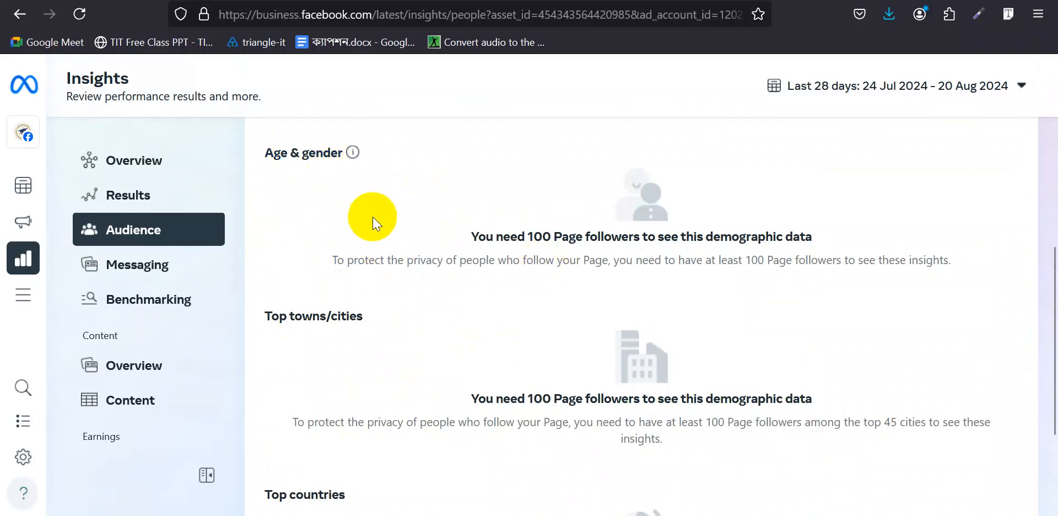
pyautogui.scroll(-2, 375, 218)
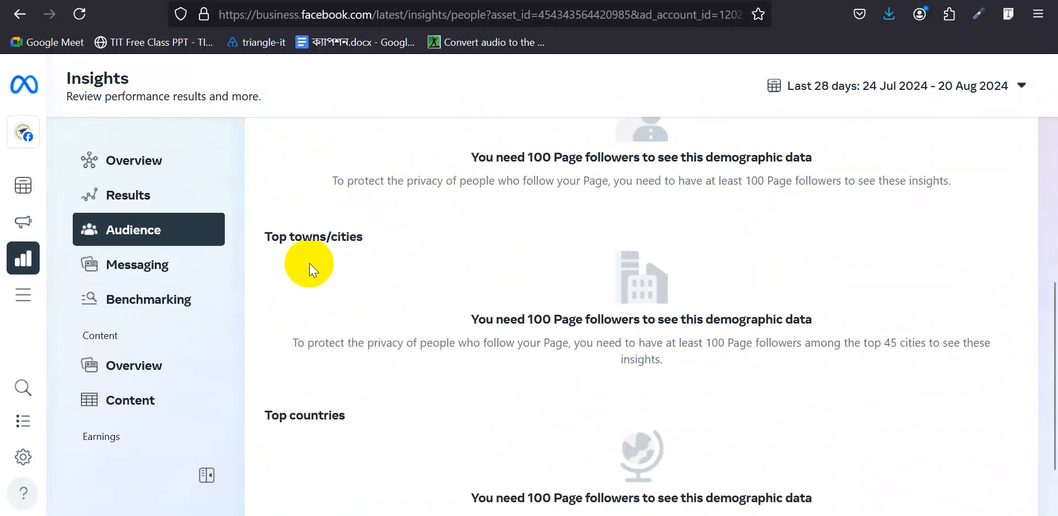
pyautogui.scroll(-2, 382, 290)
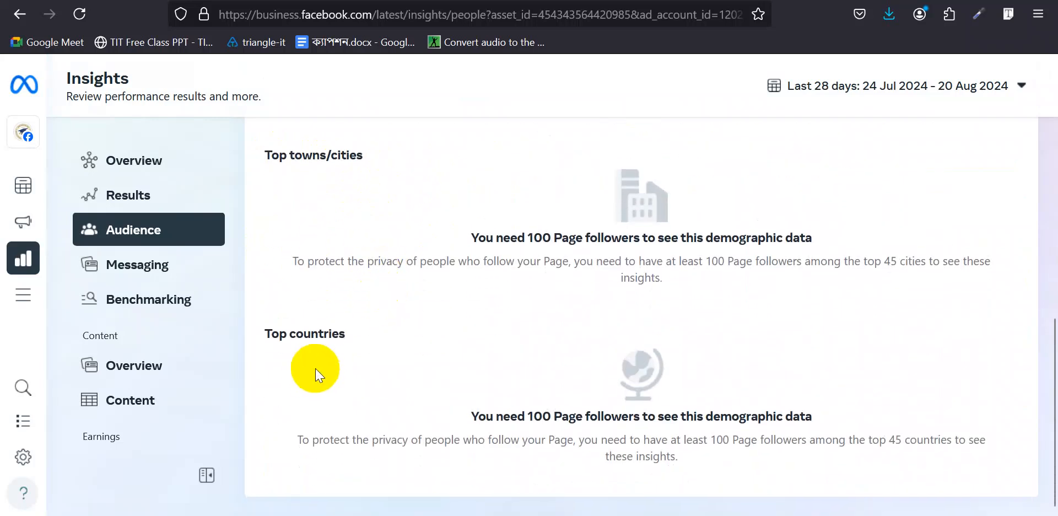
pyautogui.scroll(10, 315, 368)
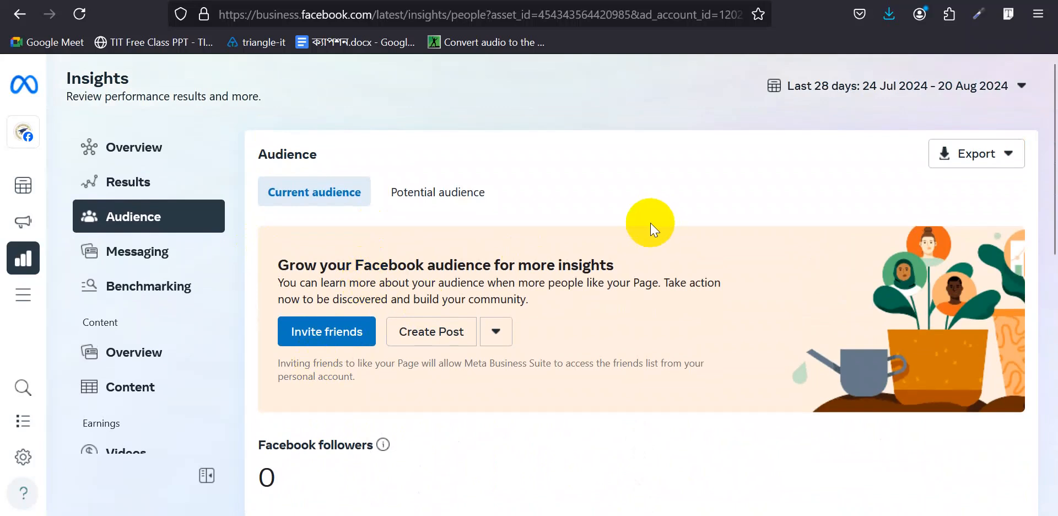
# - Review the Potential audience estimate of 228,600,000-268,900,000 people with its age, gender and city breakdown
pyautogui.click(436, 195)
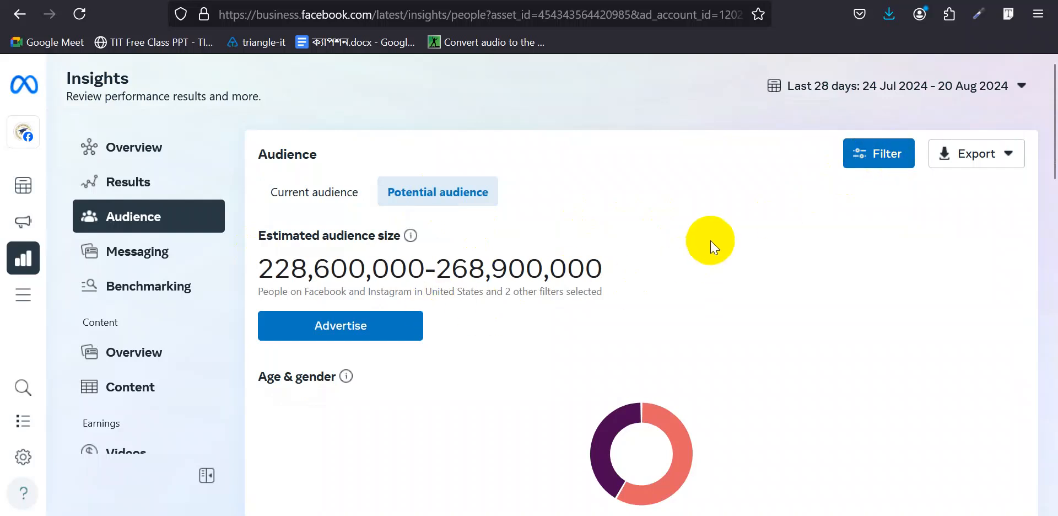
pyautogui.moveTo(254, 267); pyautogui.dragTo(631, 260)
pyautogui.click(497, 271)
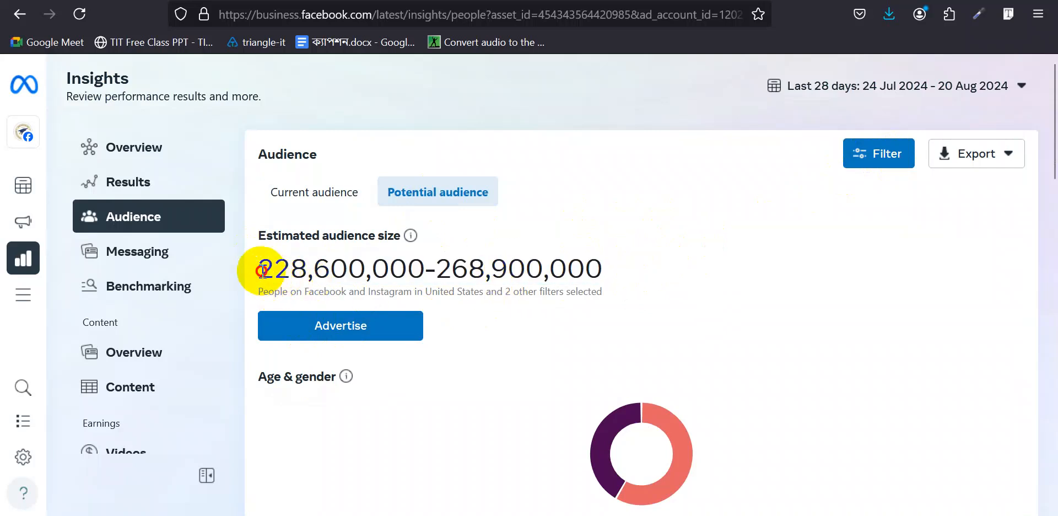
pyautogui.scroll(-5, 568, 278)
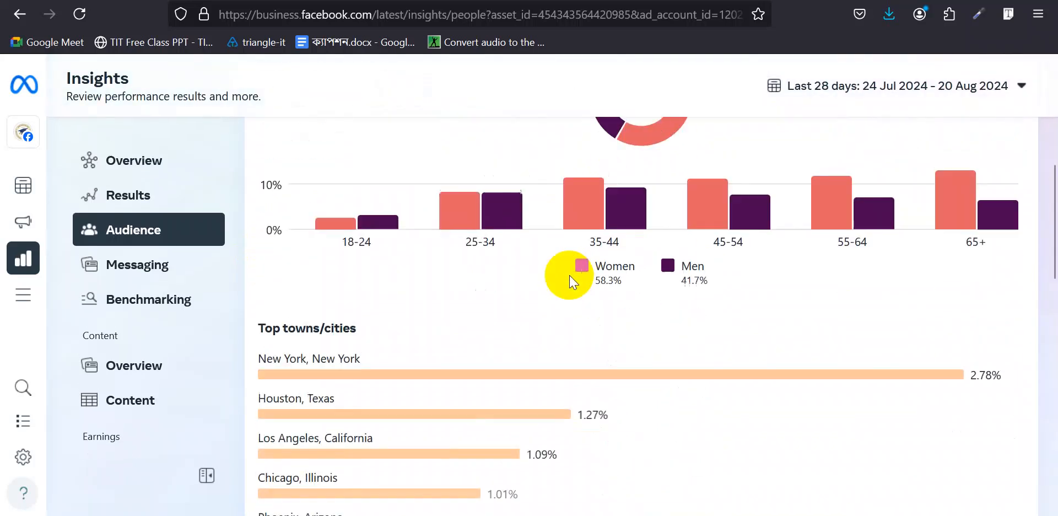
pyautogui.scroll(-4, 411, 386)
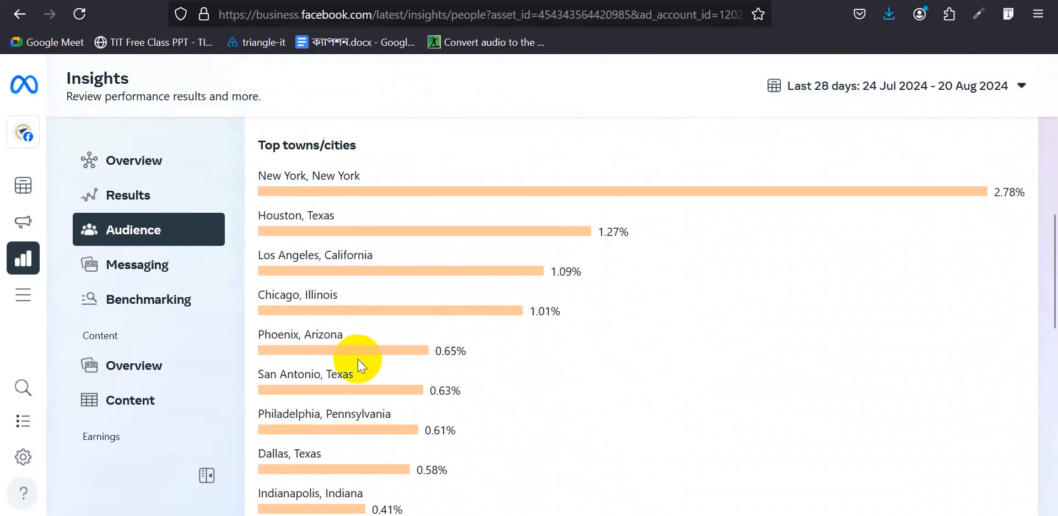
pyautogui.scroll(3, 475, 380)
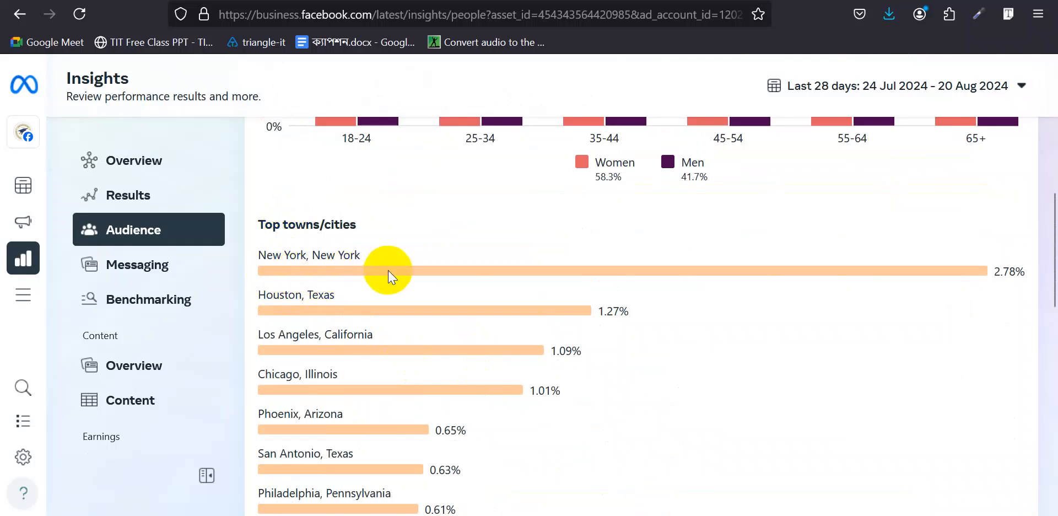
pyautogui.scroll(1, 385, 270)
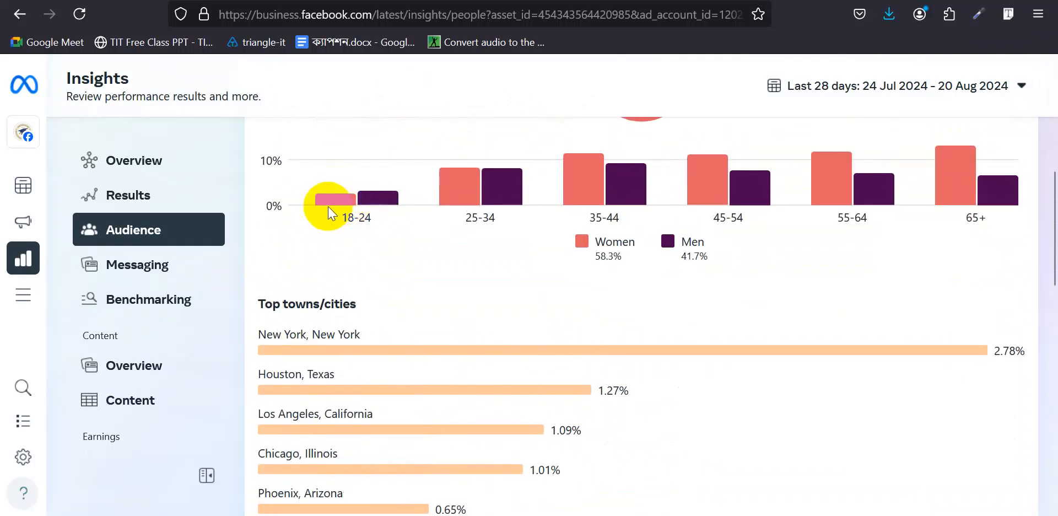
# - Bring the Edge window with Bing results for 'online education discussion' to the front
pyautogui.moveTo(384, 209)
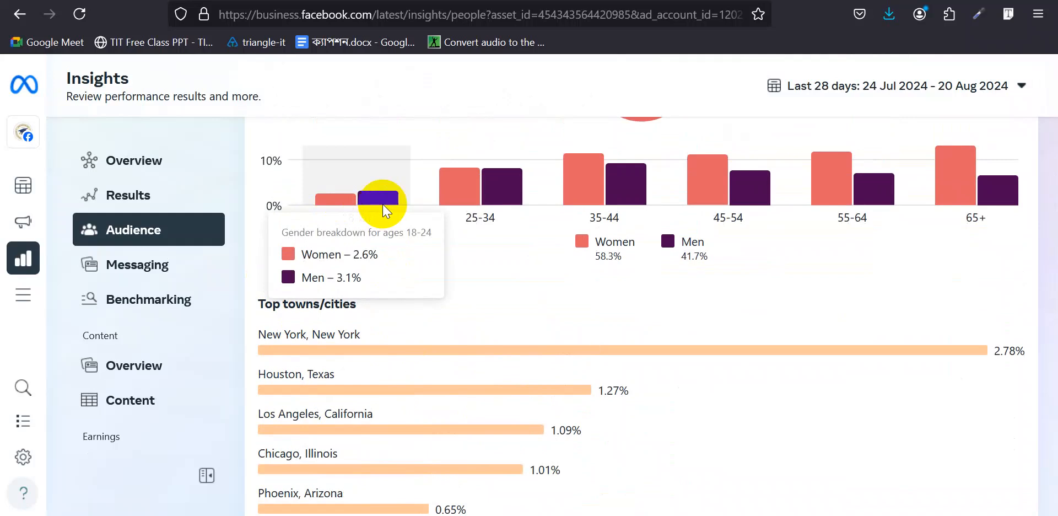
pyautogui.moveTo(495, 182)
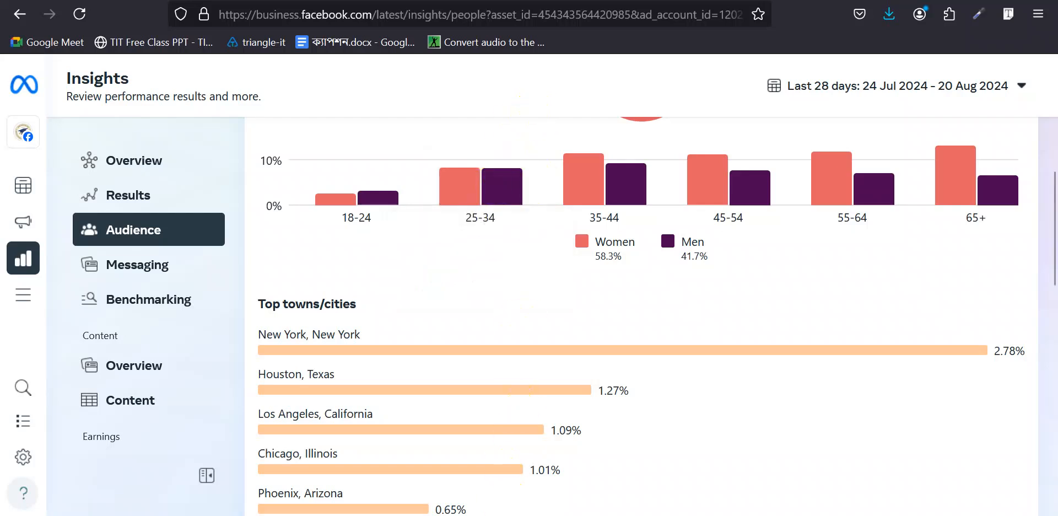
pyautogui.moveTo(506, 515)
pyautogui.click(480, 478)
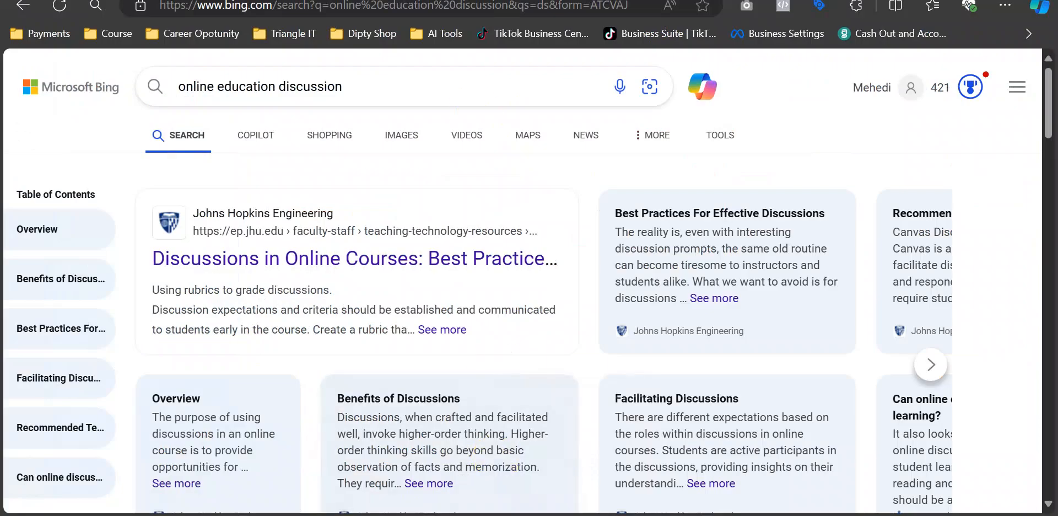
# - Return to the Ad Library tab and browse the roughly 16,000 active ads for 'it' in Bangladesh
pyautogui.hotkey('ctrl', 'Tab')
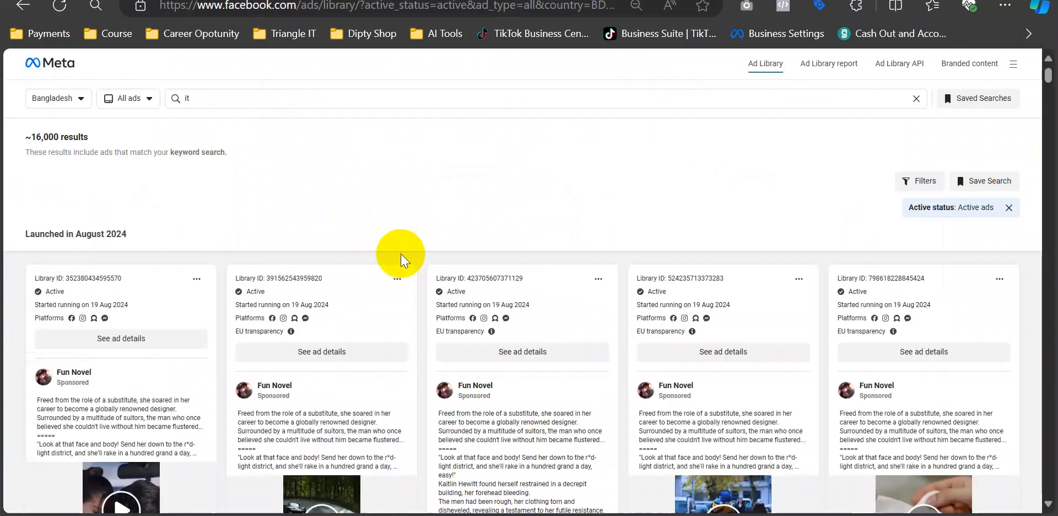
pyautogui.scroll(-3, 431, 259)
pyautogui.scroll(3, 425, 245)
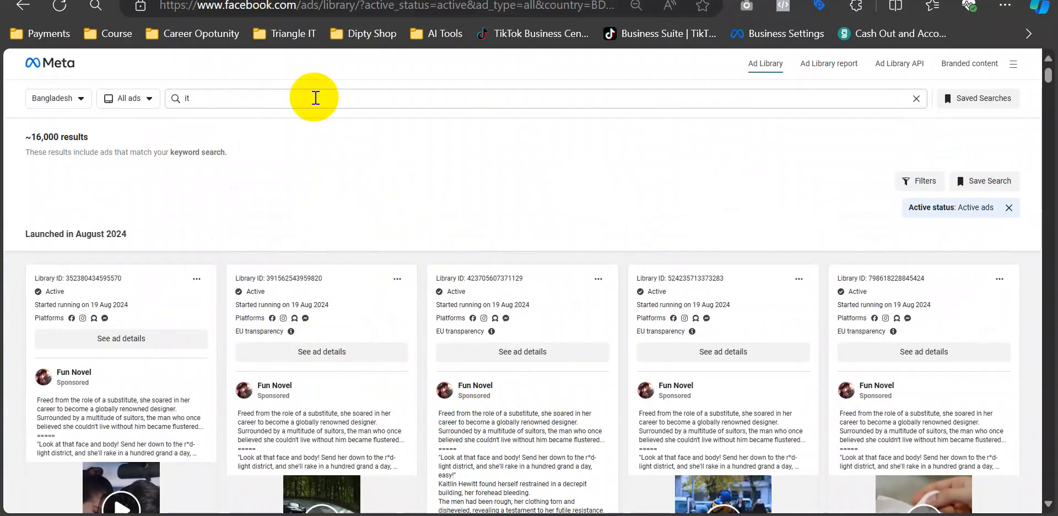
pyautogui.scroll(-3, 432, 302)
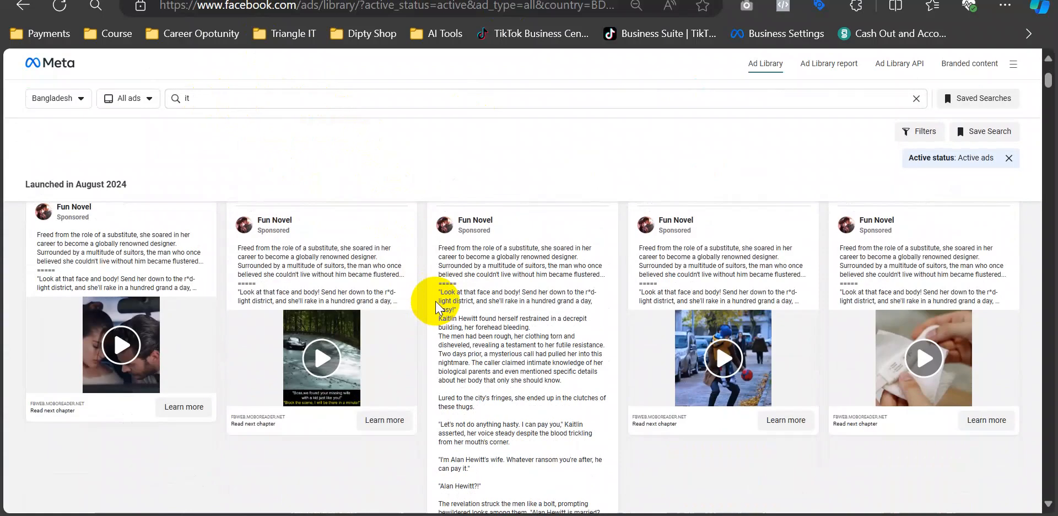